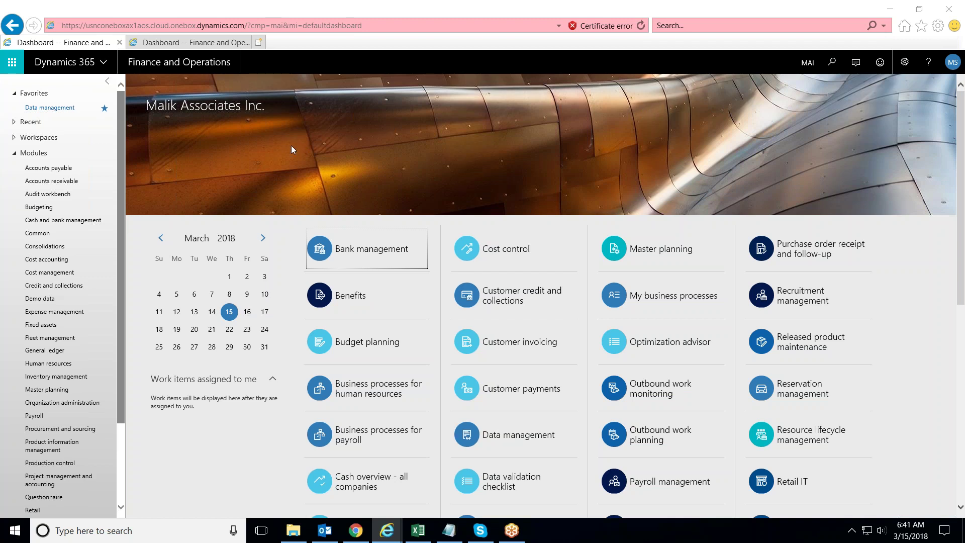
Open the list of all vendors in Accounts payable and start a new vendor record.
left_click(67, 171)
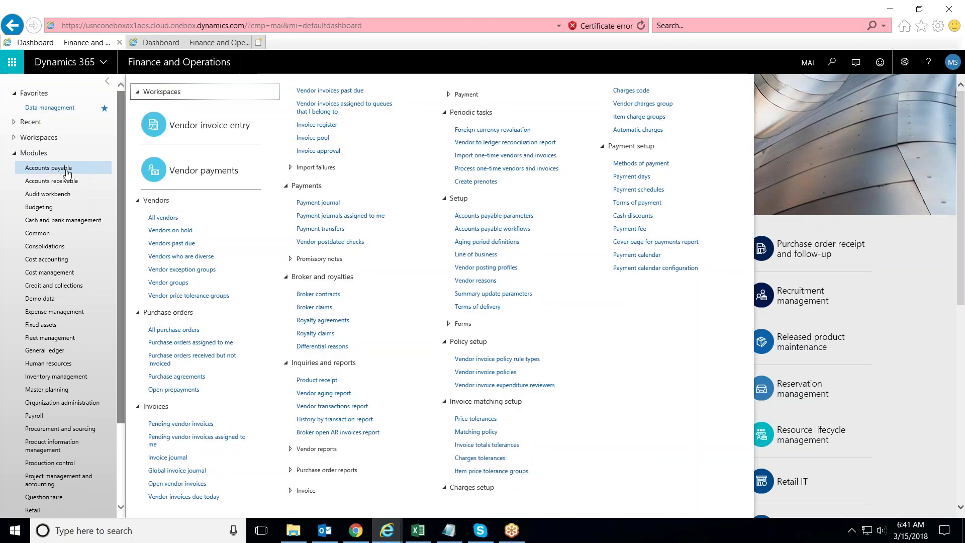
left_click(164, 217)
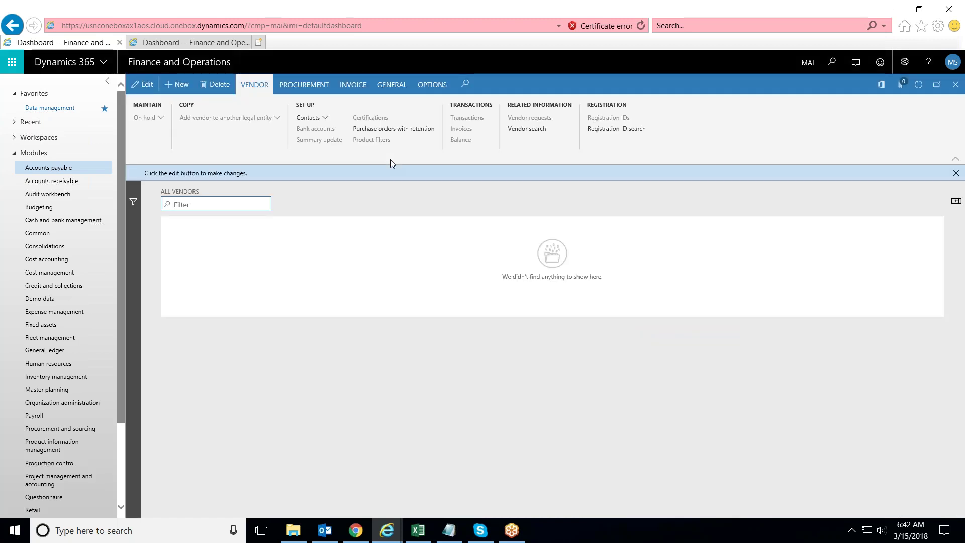
left_click(181, 86)
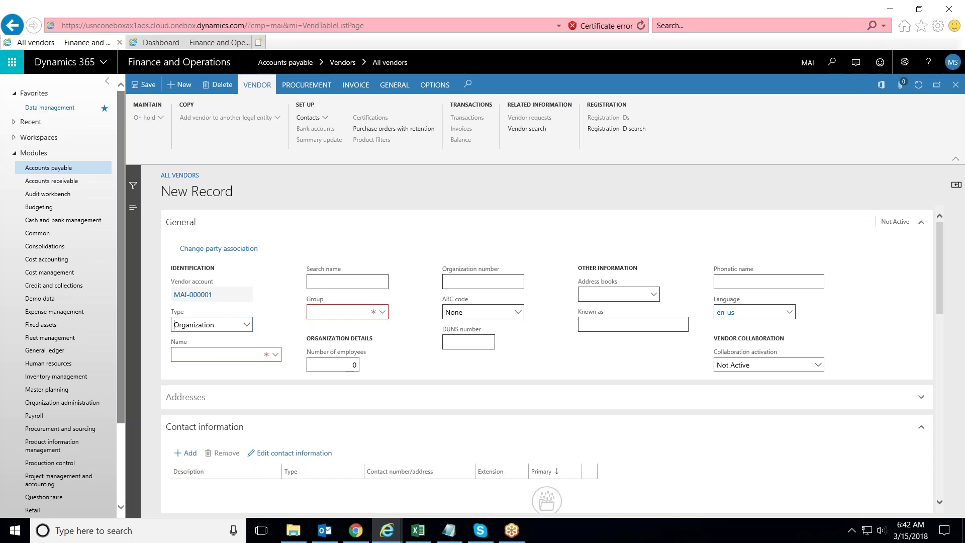
Keep the vendor type as Organization and name the new vendor Vendor 1.
left_click(247, 325)
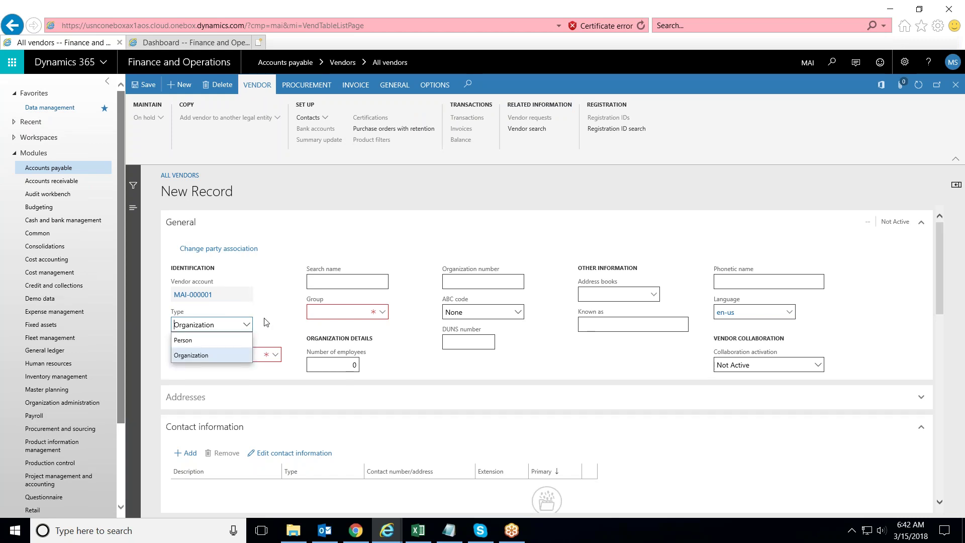
left_click(266, 321)
left_click(233, 354)
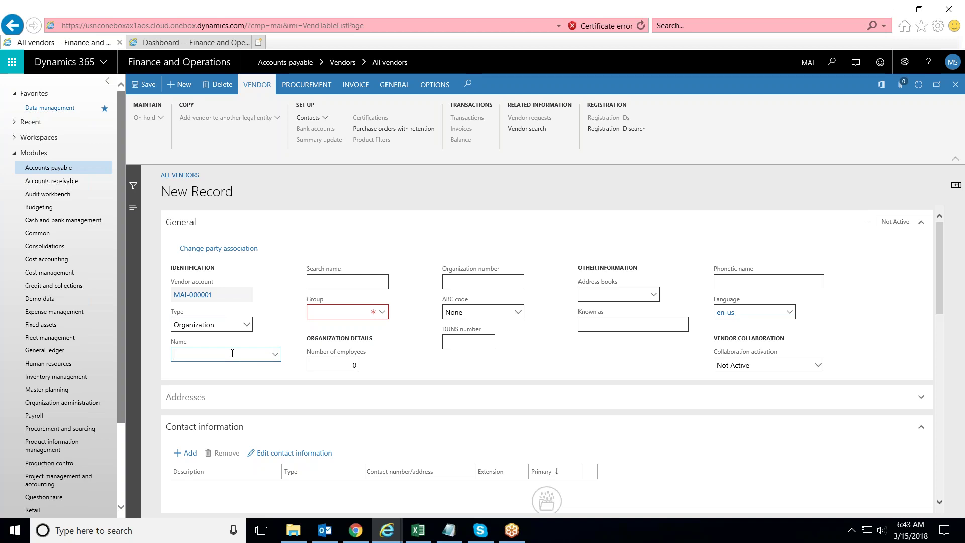
type("Vendor 1")
left_click(282, 318)
left_click(366, 279)
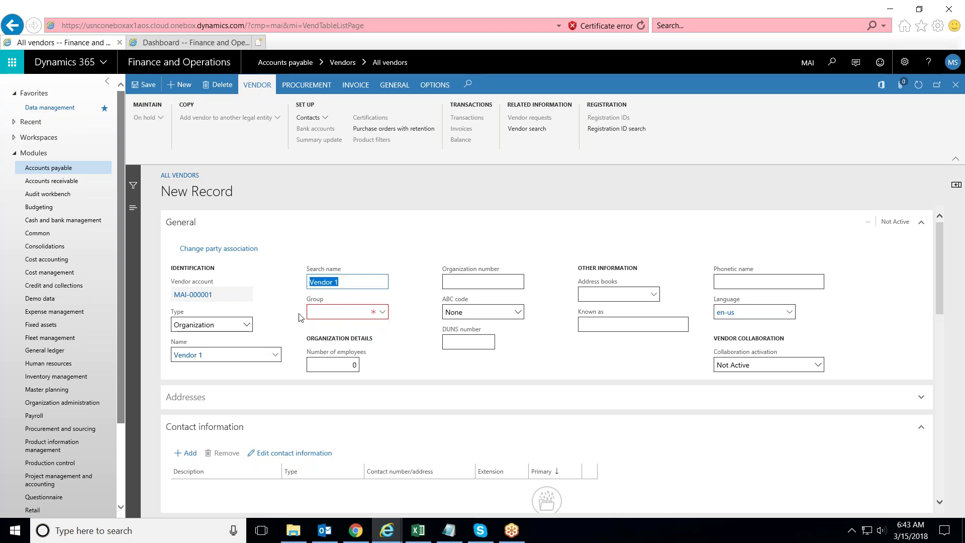
Open the Vendor groups form from the details of the new vendor's Group field.
left_click(382, 315)
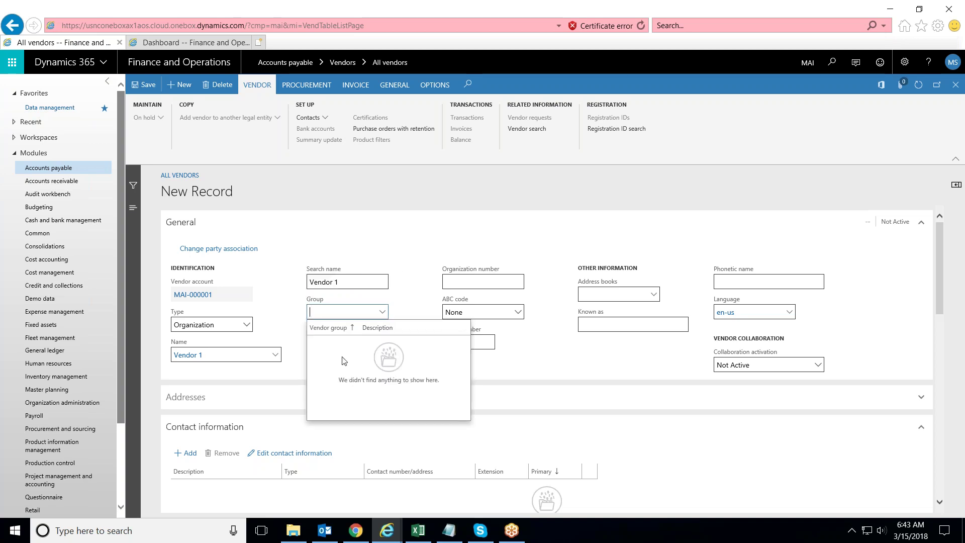
left_click(412, 297)
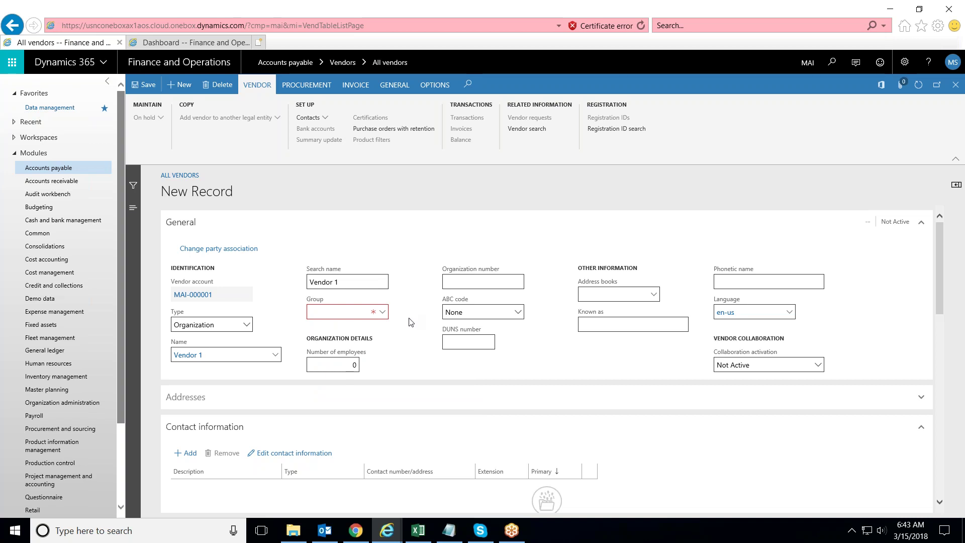
left_click(383, 312)
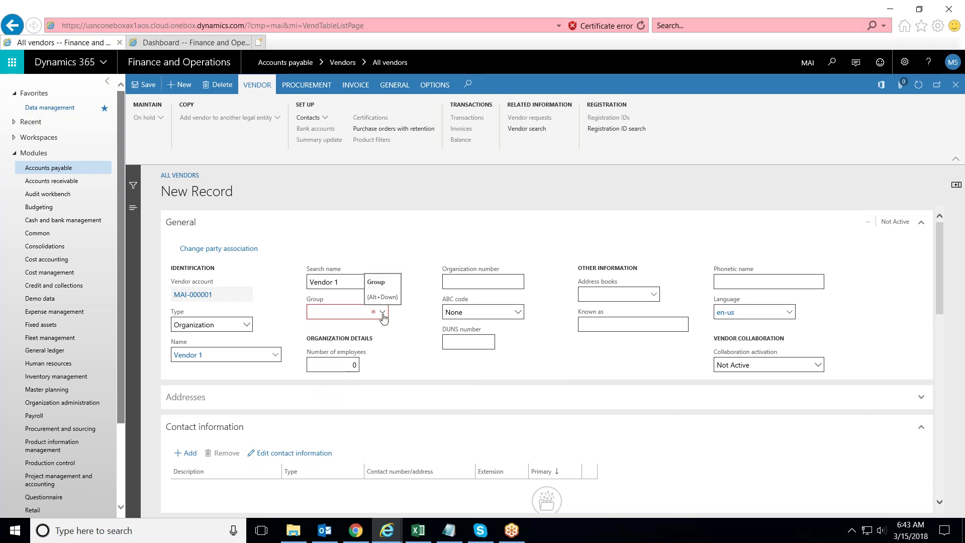
right_click(383, 316)
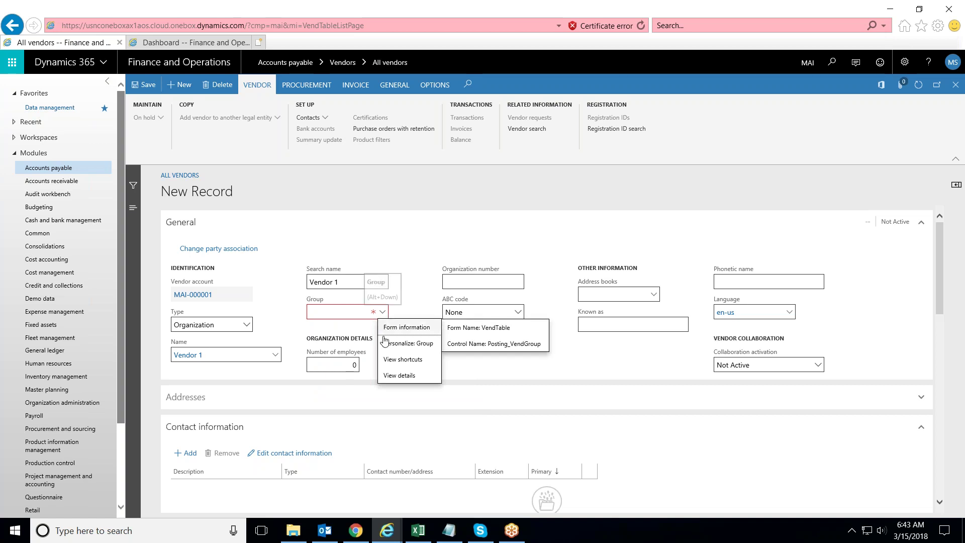
left_click(398, 375)
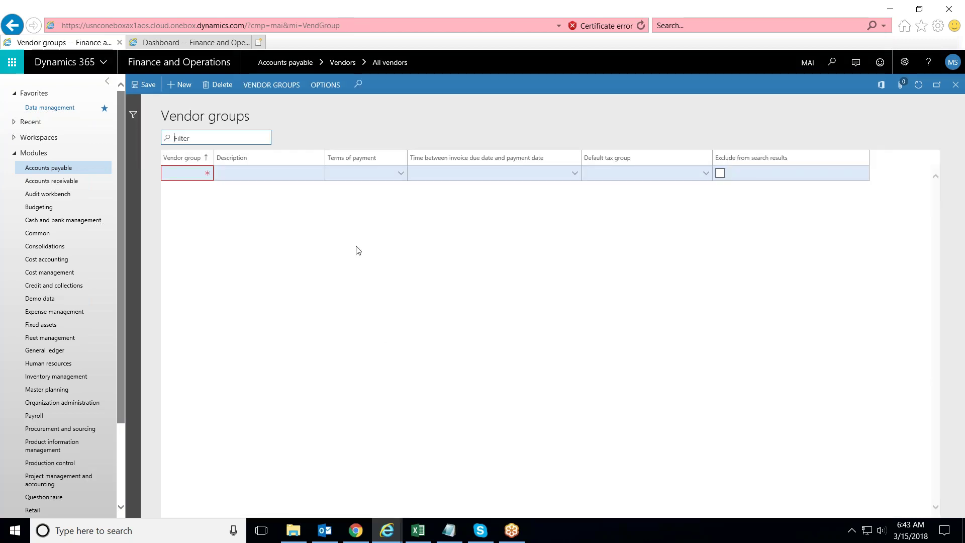
Enter a vendor group with the code DOM and the description Domestic.
left_click(188, 174)
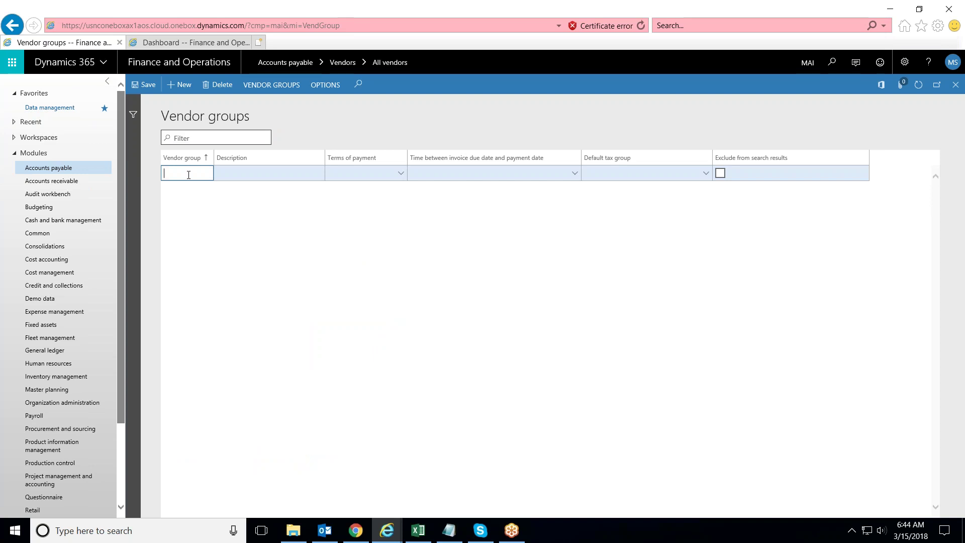
type("DOM")
key("Tab")
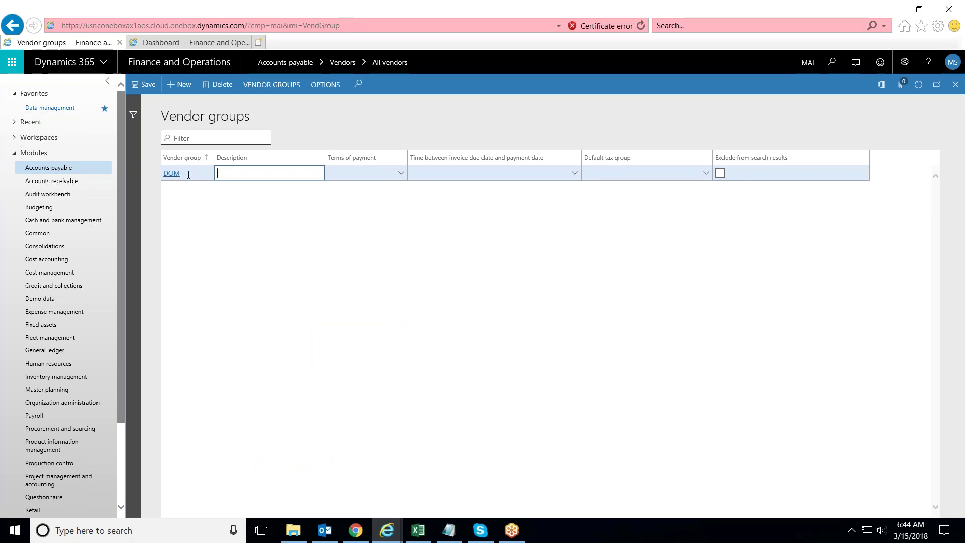
type("Domestic")
key("Tab")
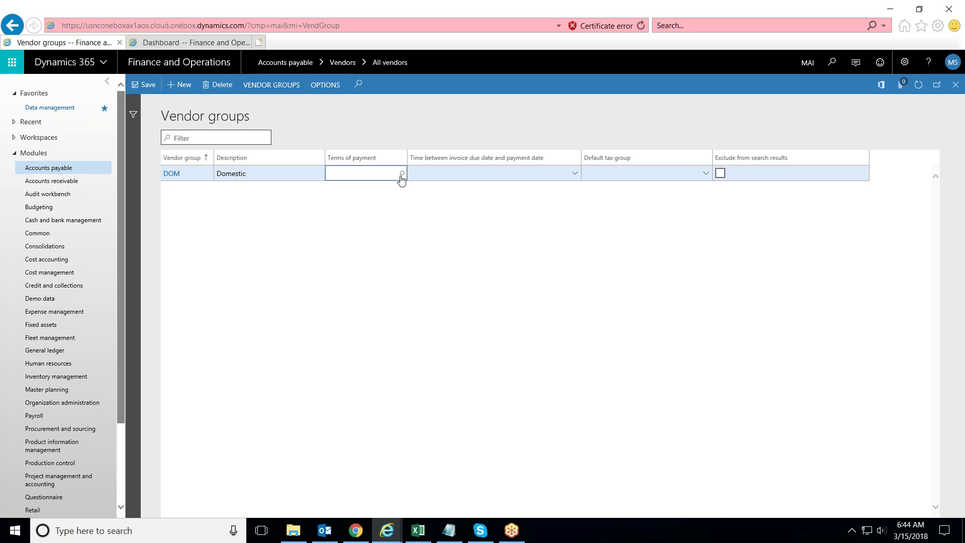
From the vendor group's Terms of payment details, create a payment term N30 with the description Net 30 days.
left_click(401, 174)
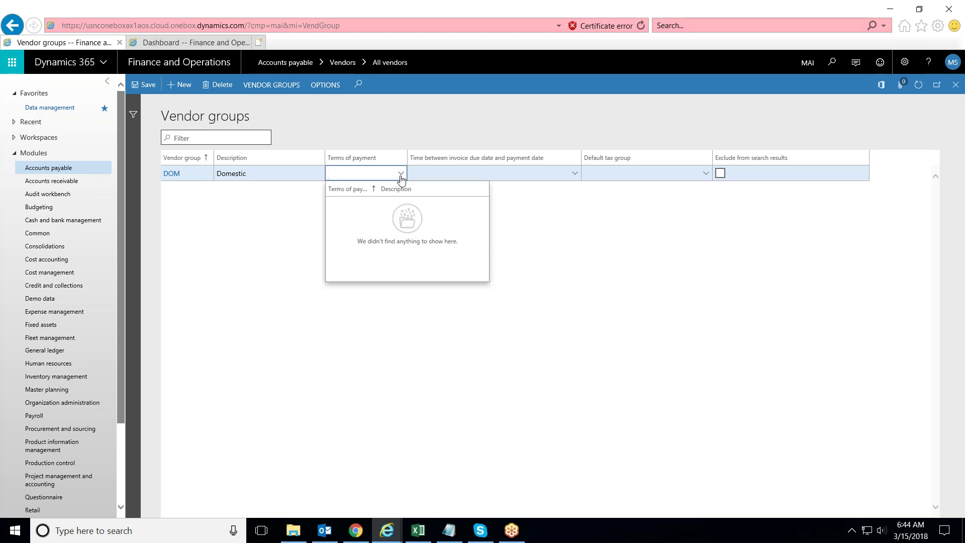
right_click(398, 179)
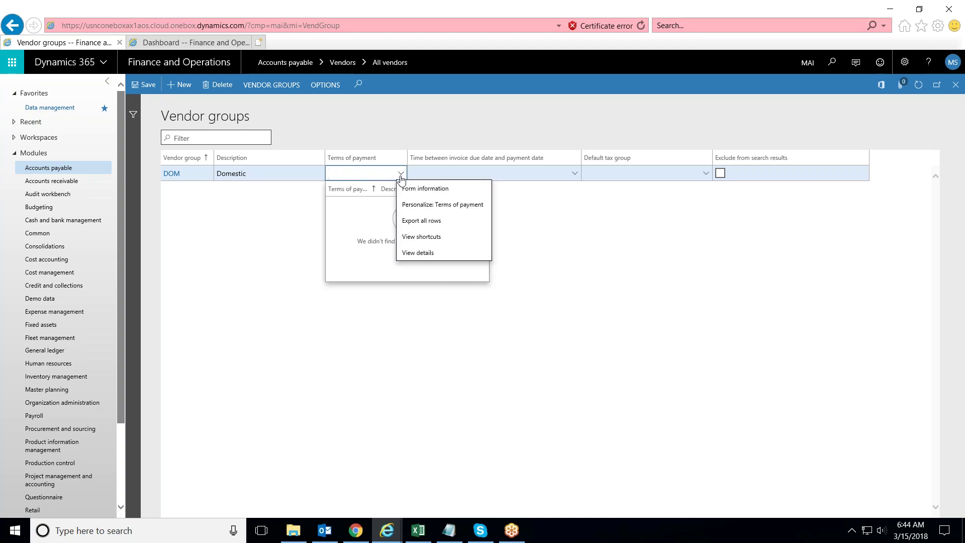
left_click(413, 254)
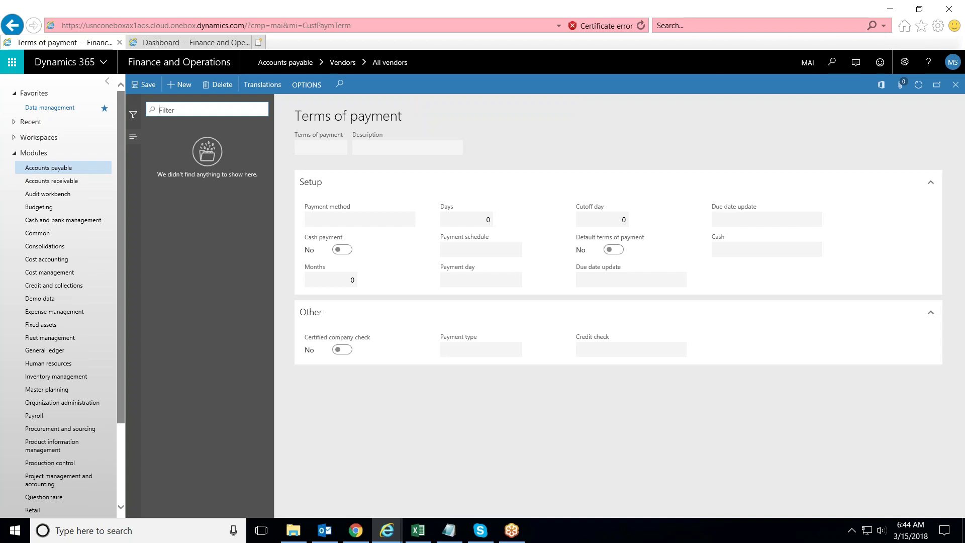
left_click(184, 87)
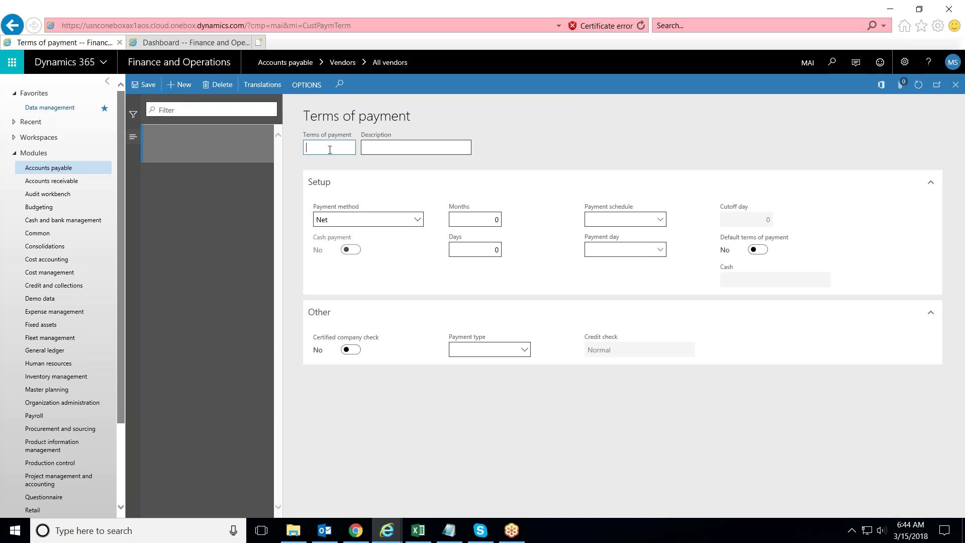
type("N30")
key("Tab")
type("Net")
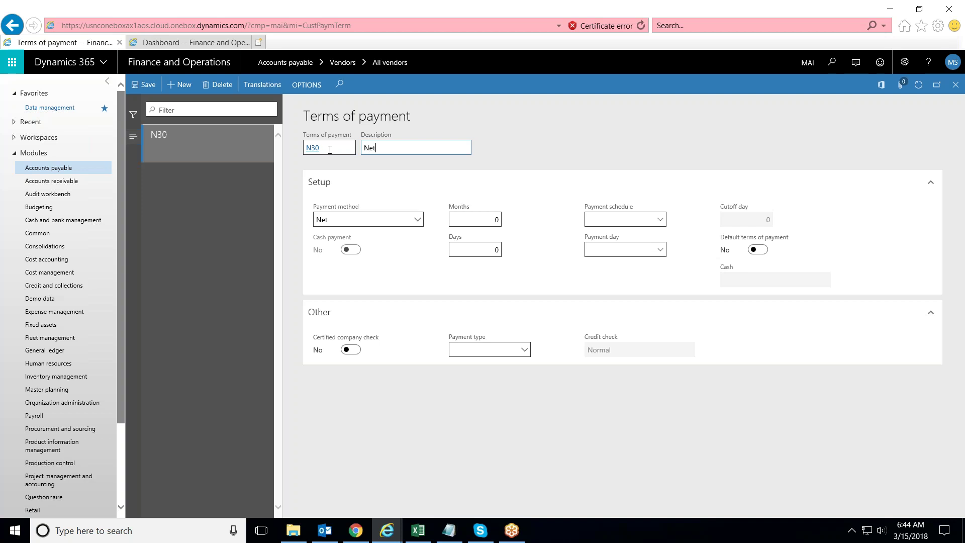
type(" 30 days")
Keep the Net payment method for N30, set its days to 30, save it and return to the vendor groups.
left_click(417, 220)
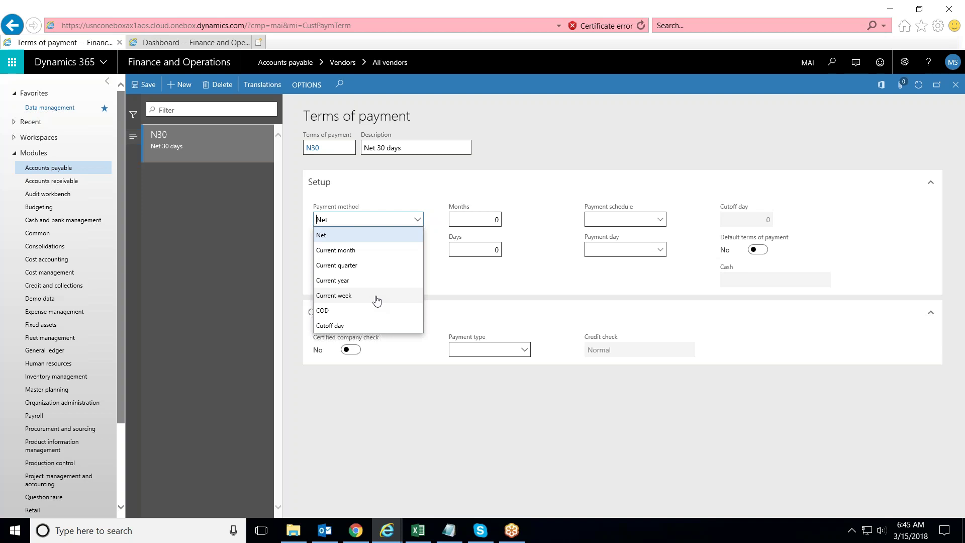
left_click(459, 285)
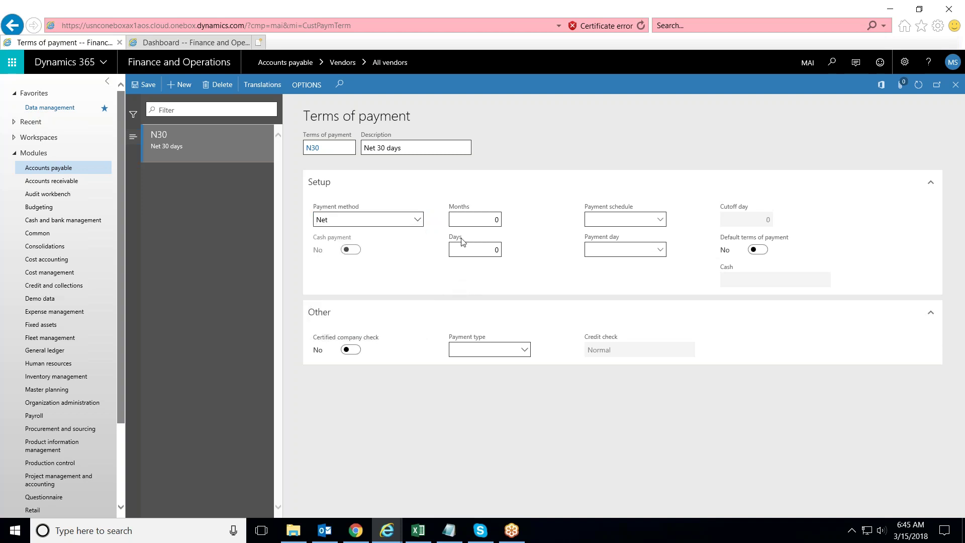
left_click(493, 218)
left_click(486, 250)
double_click(486, 251)
type("30")
left_click(546, 259)
left_click(147, 86)
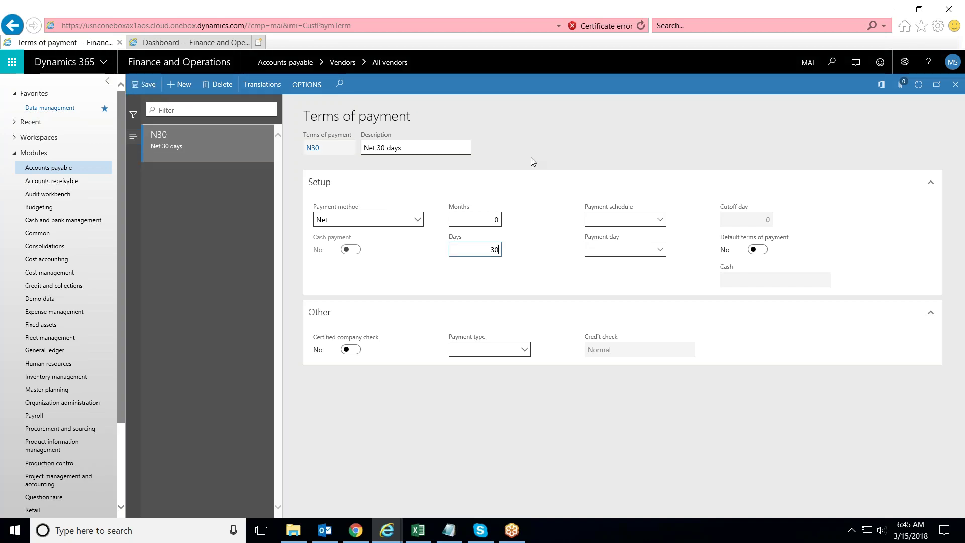
key("Escape")
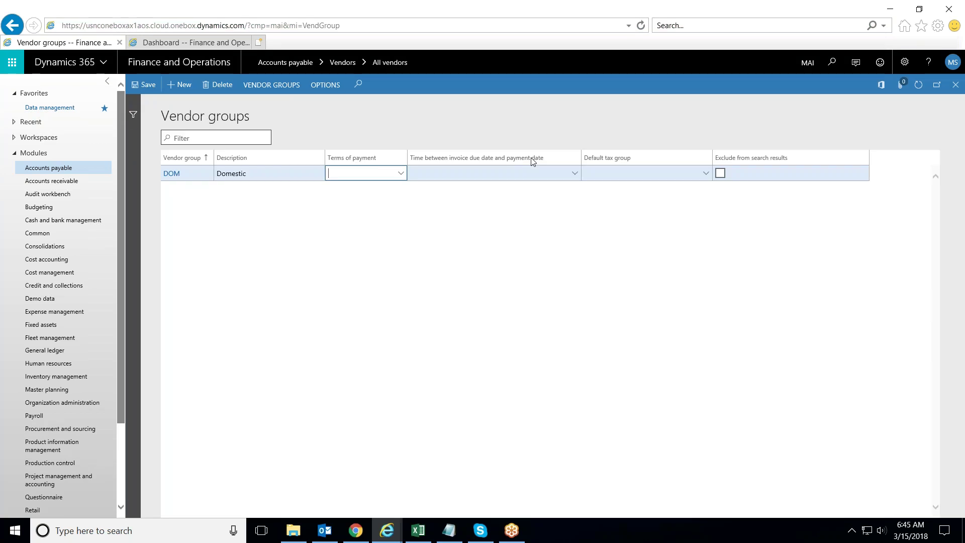
Assign the N30 terms of payment to the DOM vendor group and save it.
left_click(402, 176)
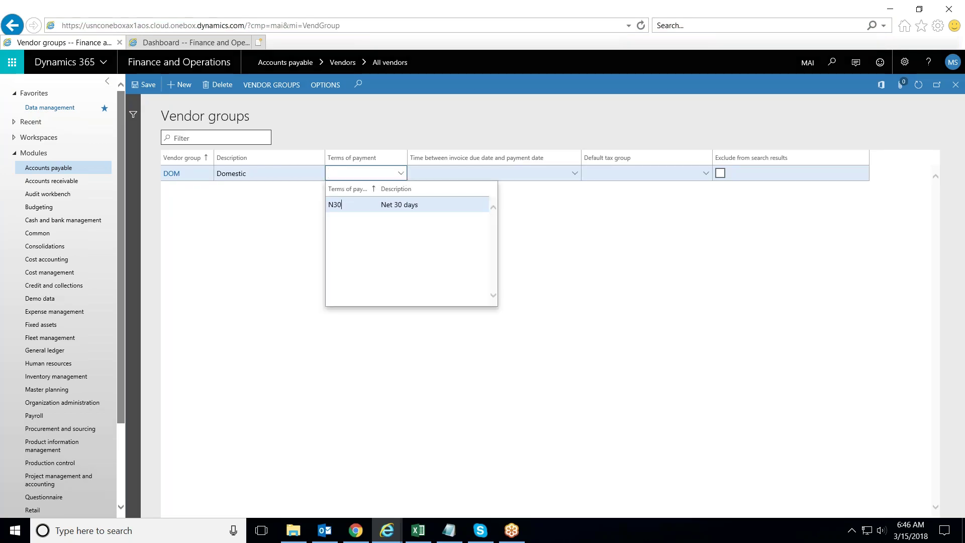
left_click(341, 205)
left_click(146, 88)
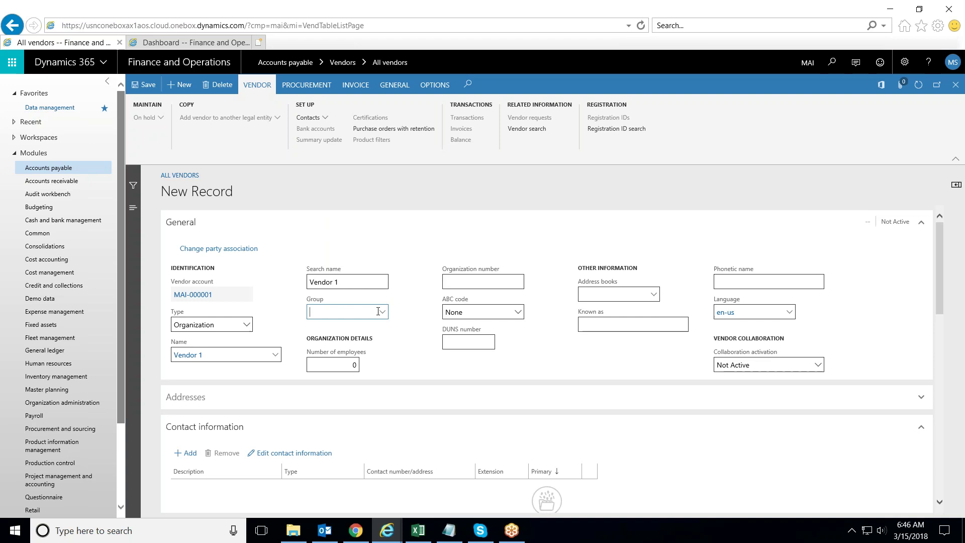
Assign the DOM group to Vendor 1, review the record's payment details and save the vendor.
left_click(383, 312)
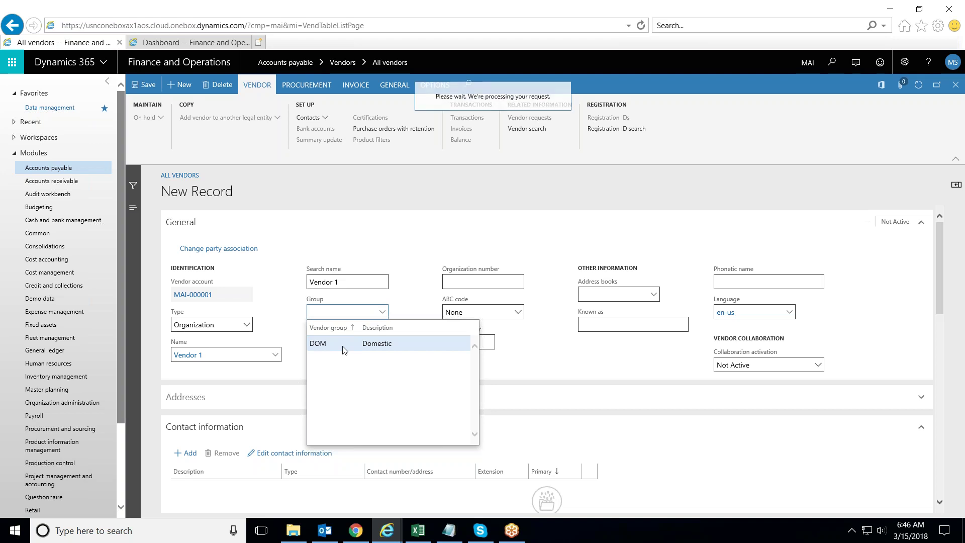
left_click(344, 348)
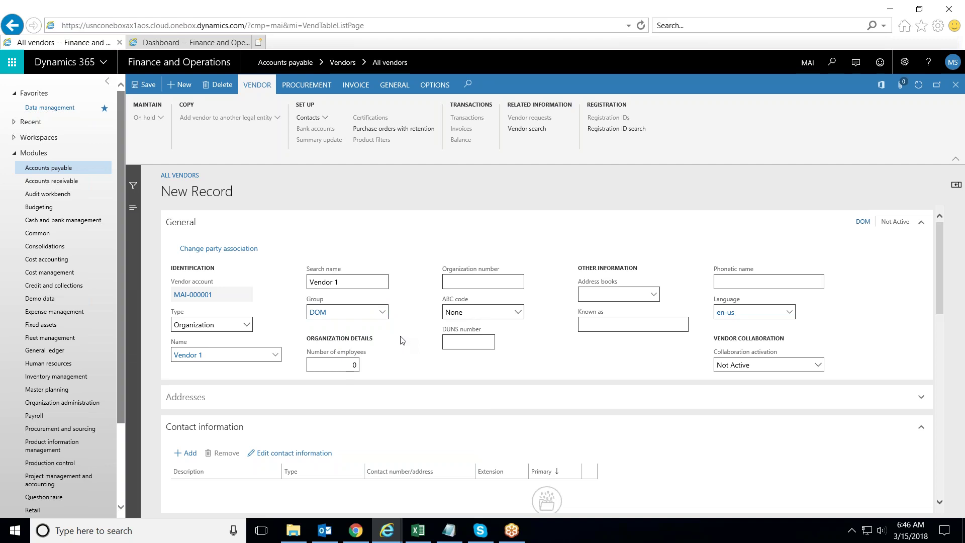
scroll(402, 341, "down", 3)
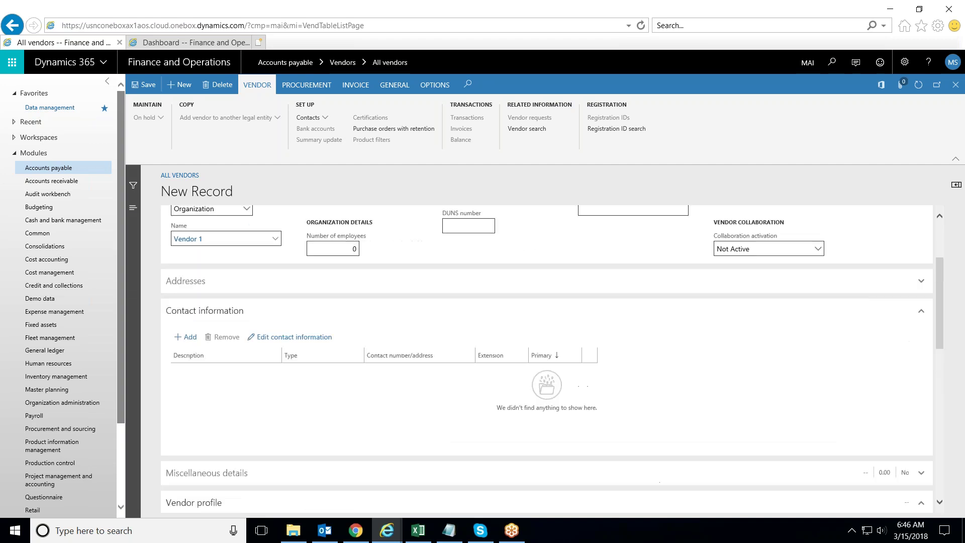
scroll(548, 359, "down", 8)
scroll(394, 332, "down", 2)
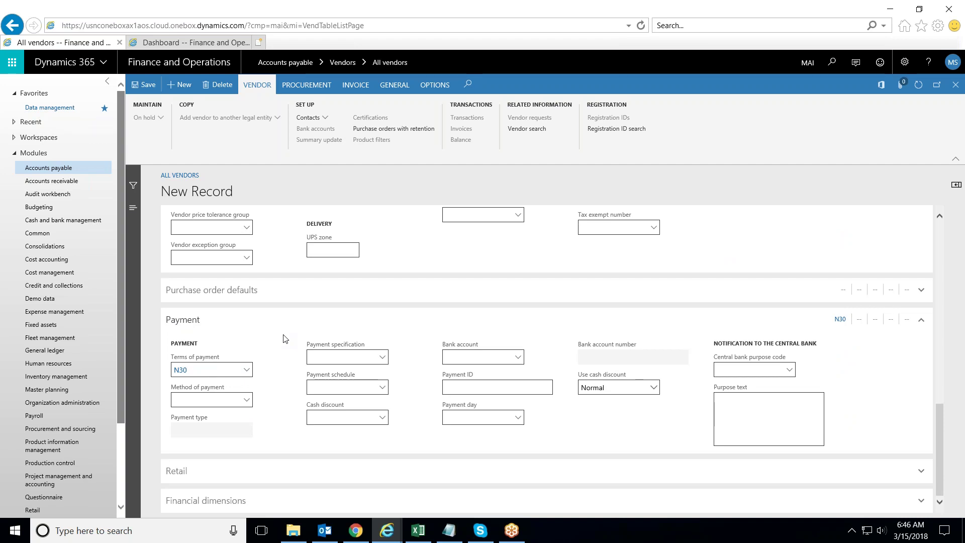
scroll(285, 337, "up", 15)
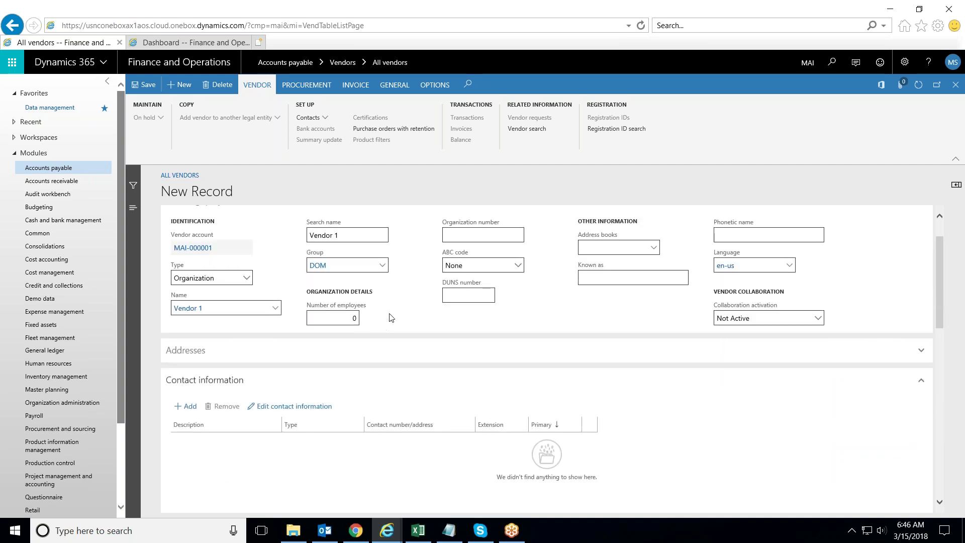
scroll(413, 323, "up", 1)
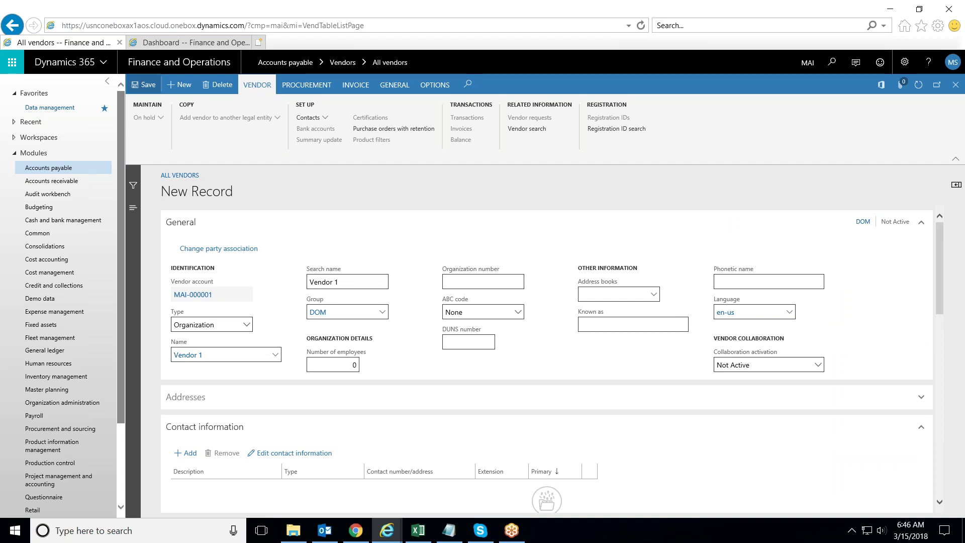
left_click(145, 85)
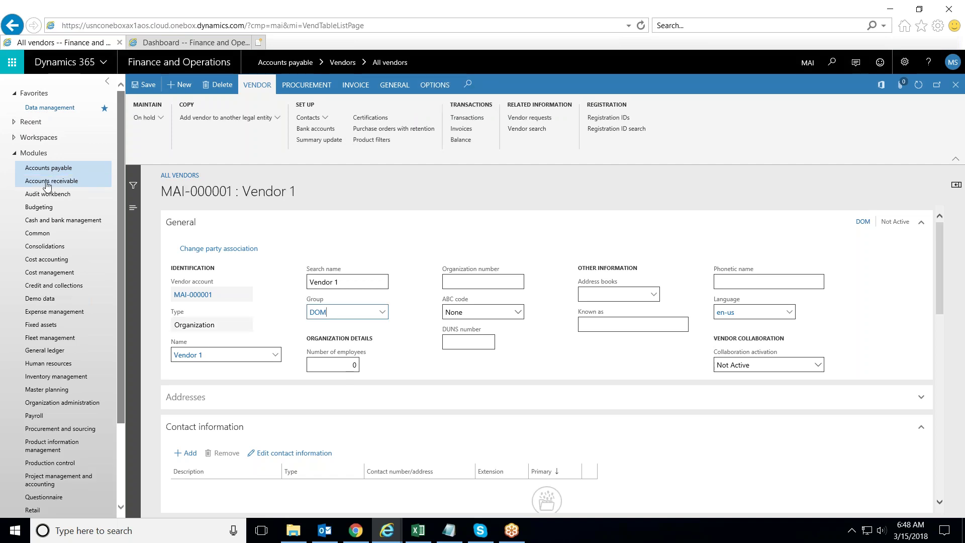
Create a customer group DOM with the description Domestic in the Accounts receivable setup.
left_click(47, 182)
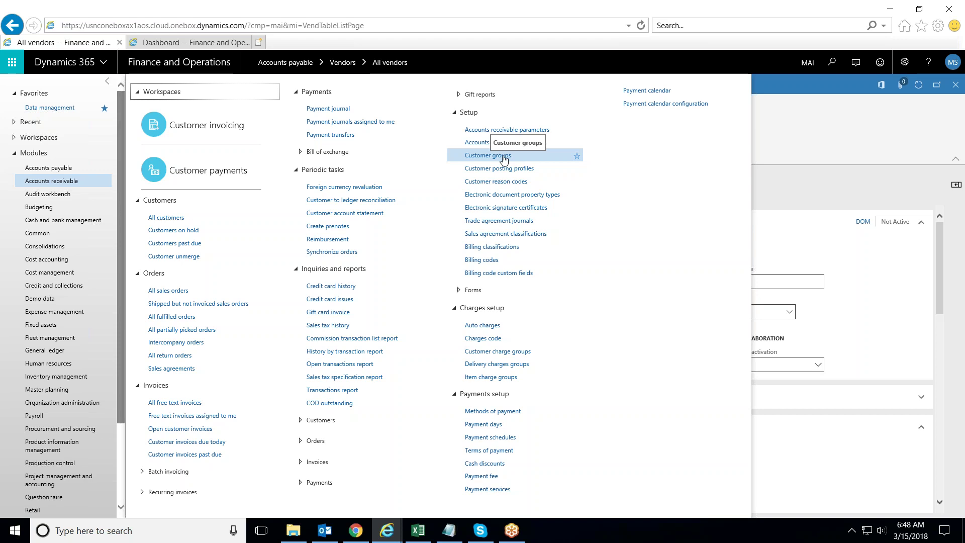
left_click(503, 156)
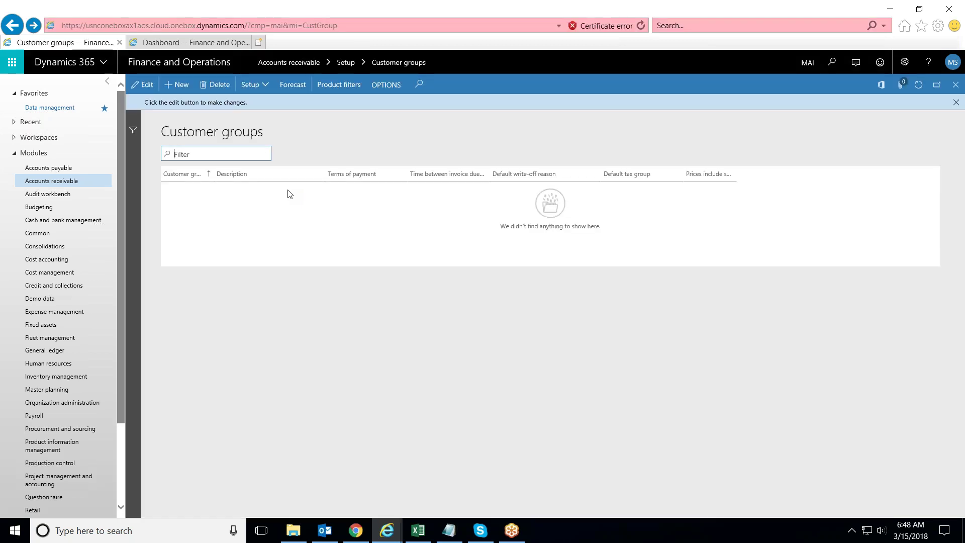
left_click(182, 87)
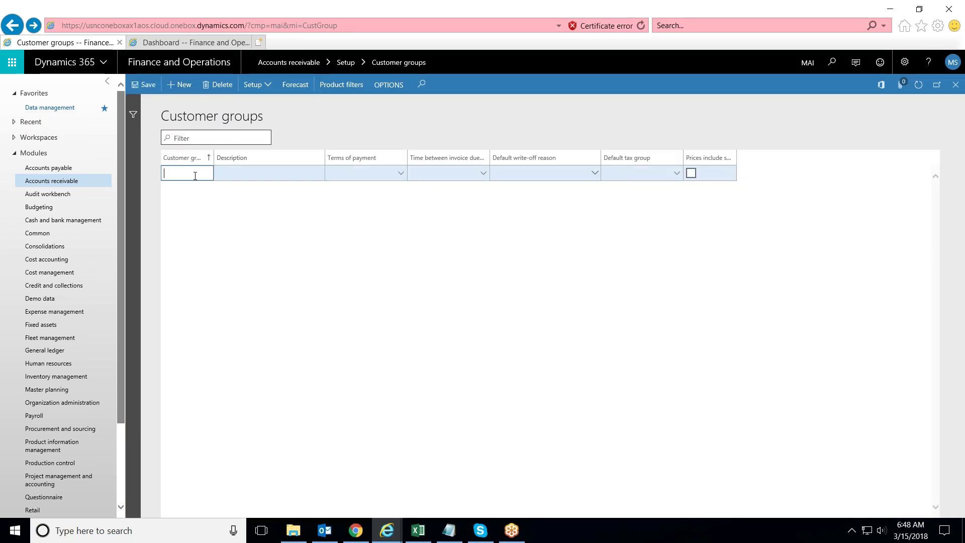
type("DOM")
key("Tab")
type("d")
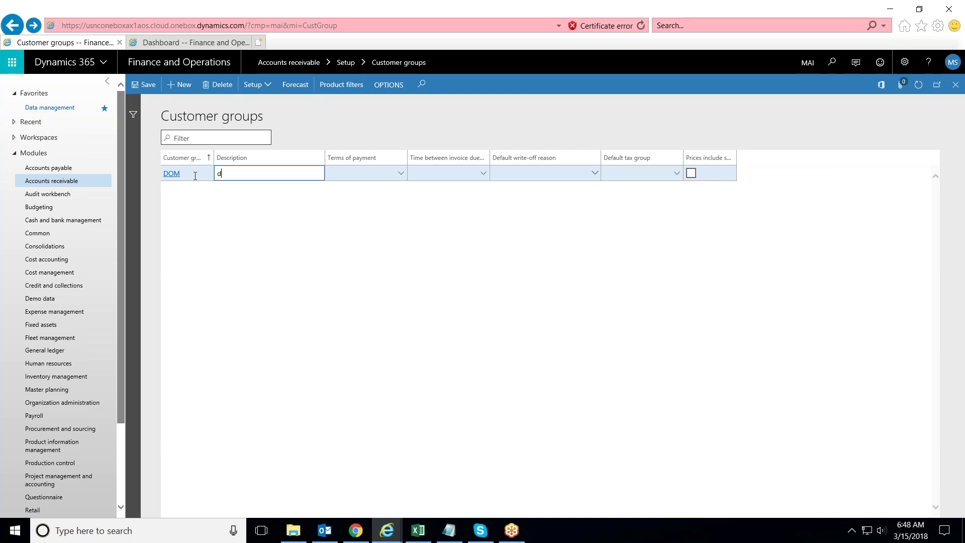
type("omestic")
key("Tab")
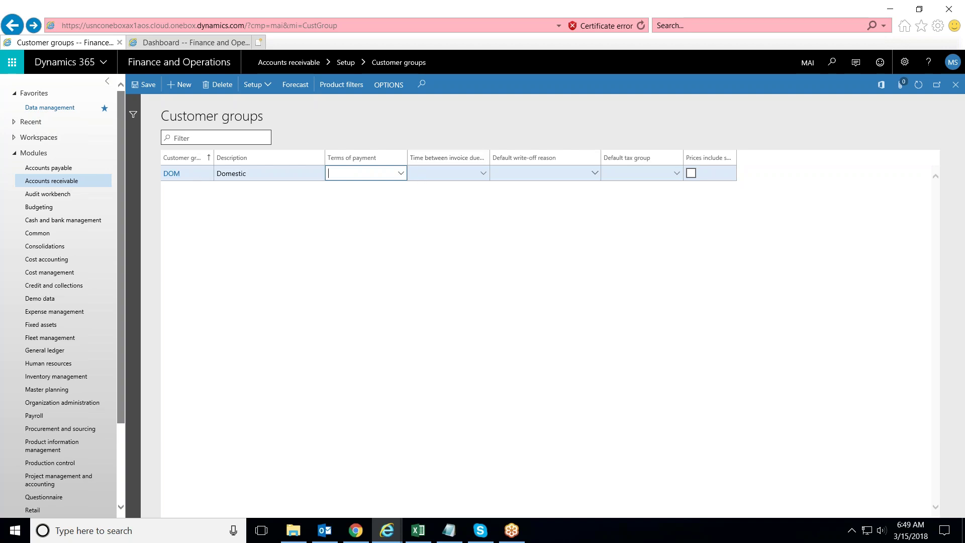
Assign the N30 terms of payment to the DOM customer group and widen the invoice-to-payment time and default write-off reason columns.
key("alt+Down")
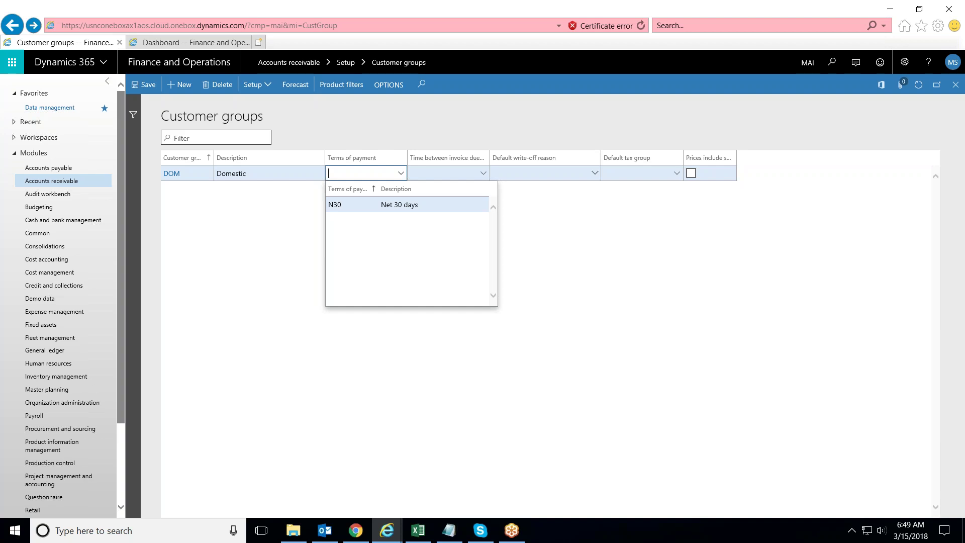
left_click(408, 204)
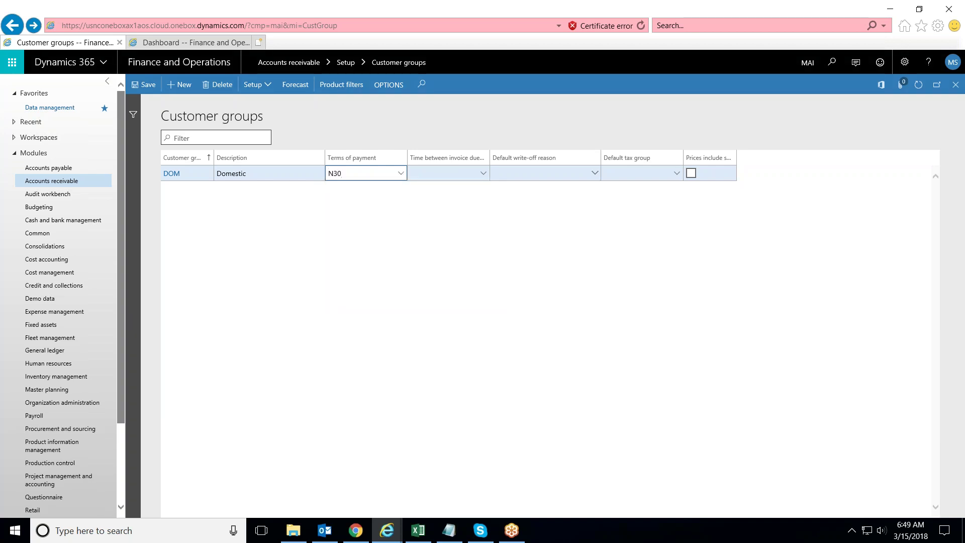
left_click_drag(488, 156, 573, 158)
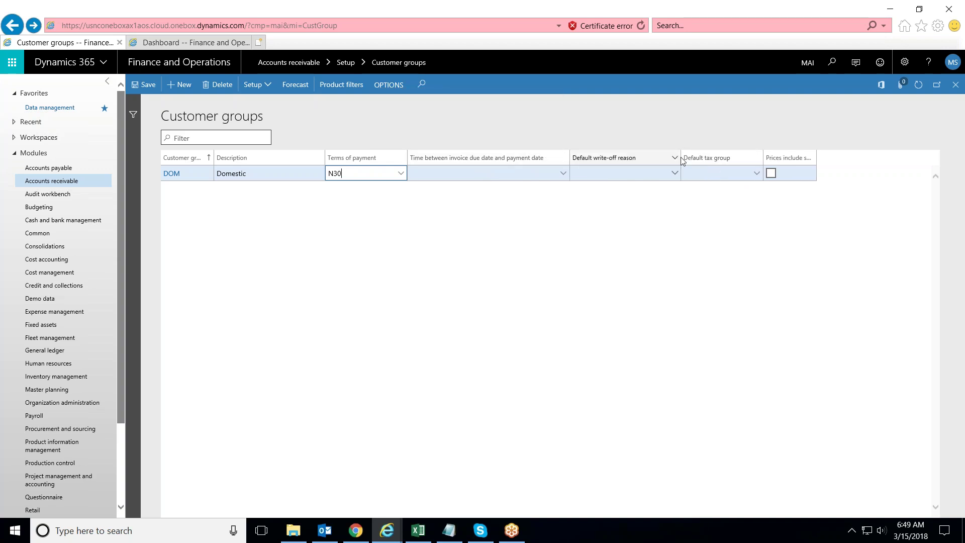
left_click_drag(682, 157, 728, 157)
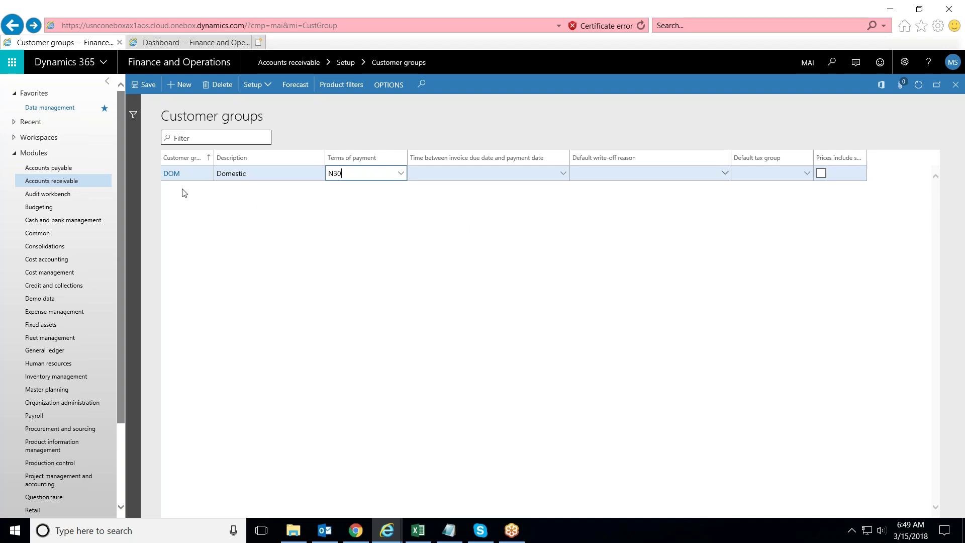
Start a new customer in the All customers list, keeping the type Organization and naming it Customer 1.
left_click(71, 186)
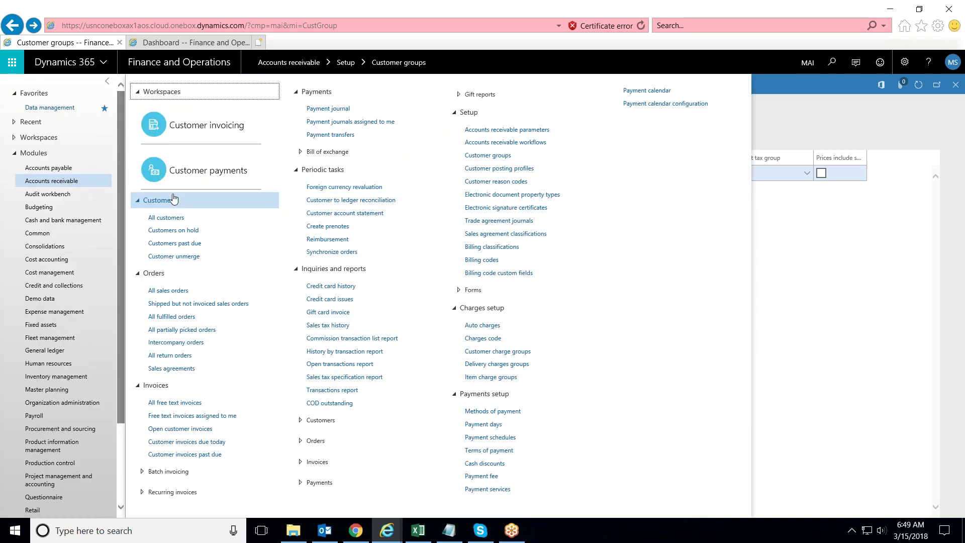
left_click(171, 217)
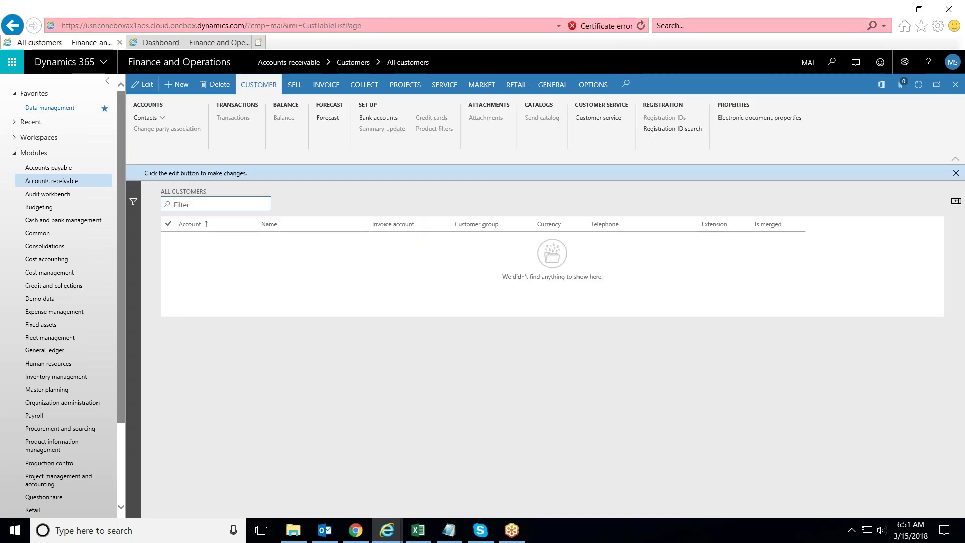
left_click(178, 86)
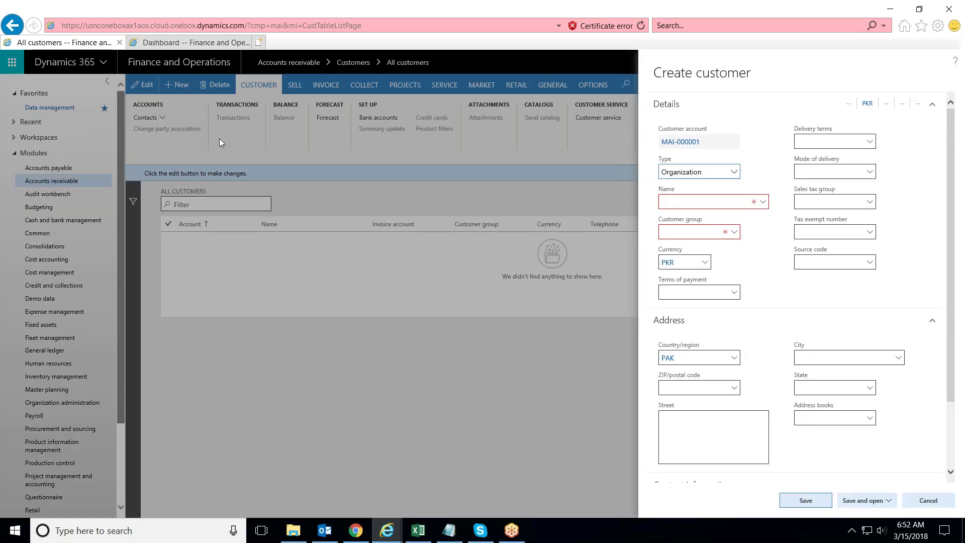
left_click(716, 202)
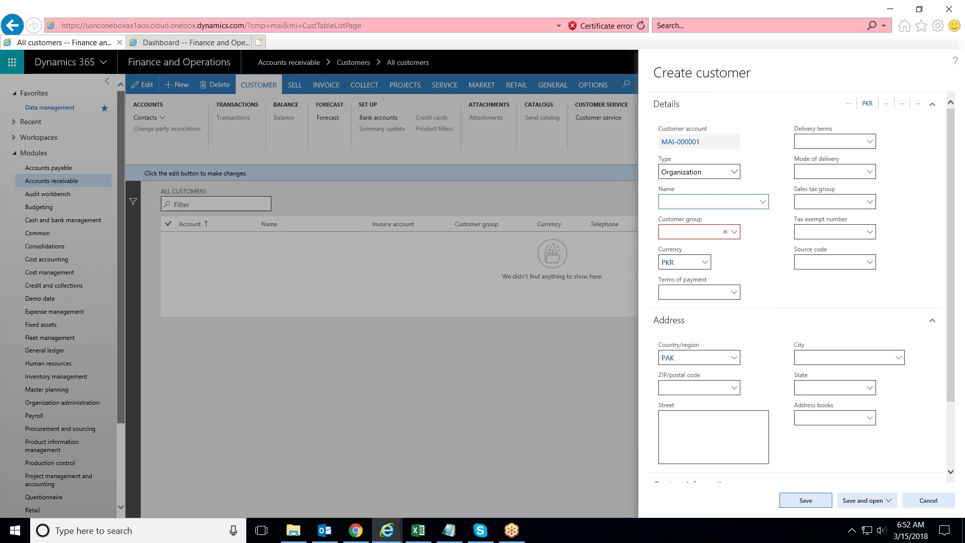
left_click(734, 172)
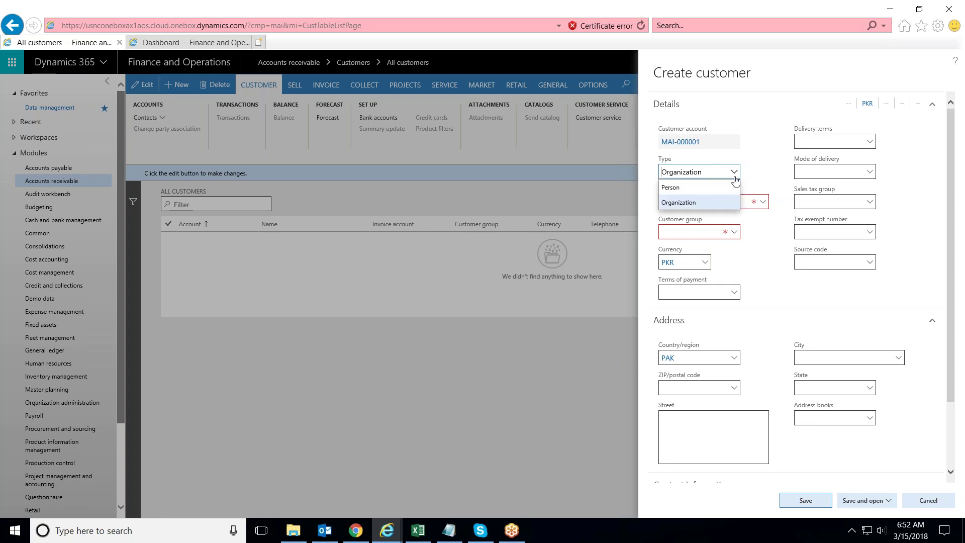
left_click(762, 172)
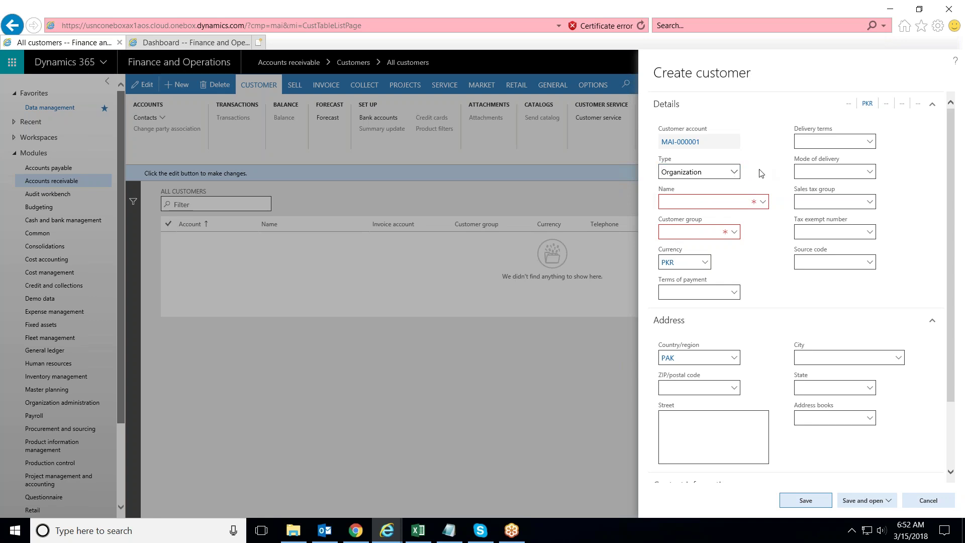
left_click(717, 202)
type("Customer 1")
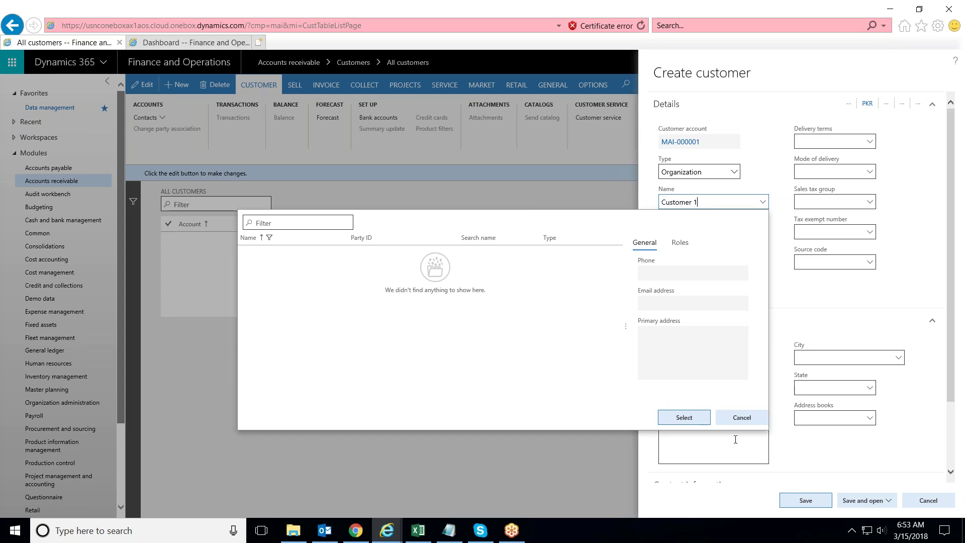
left_click(734, 421)
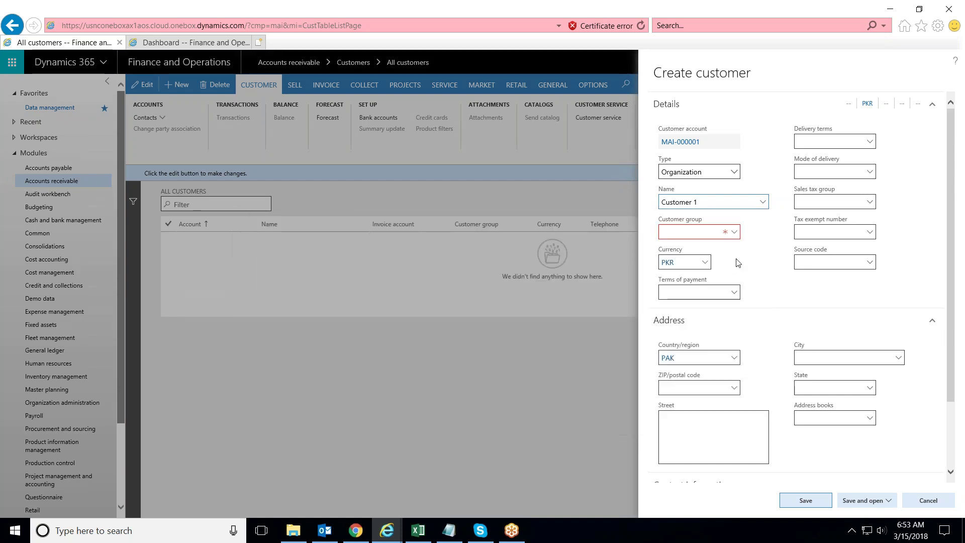
Assign the DOM customer group to Customer 1, review the remaining creation details and save the customer.
left_click(735, 237)
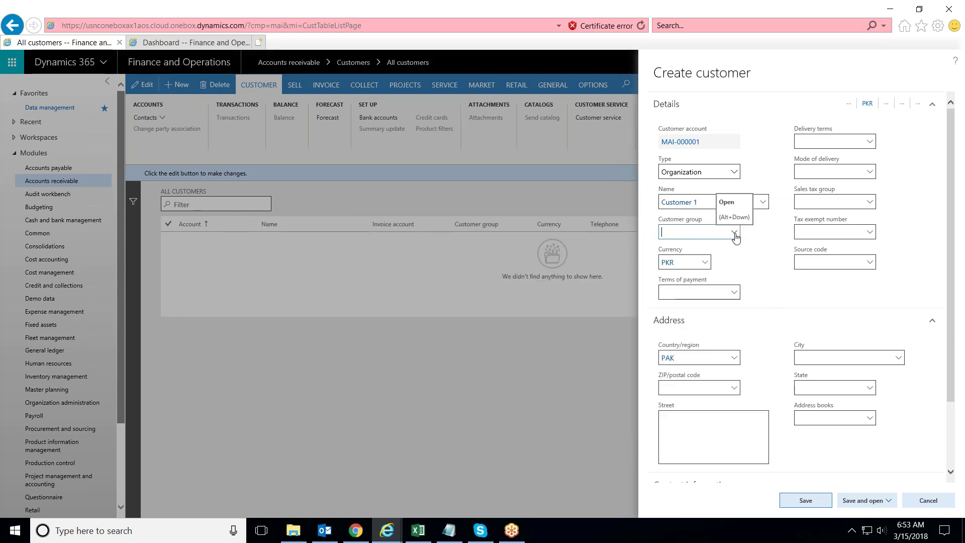
left_click(735, 236)
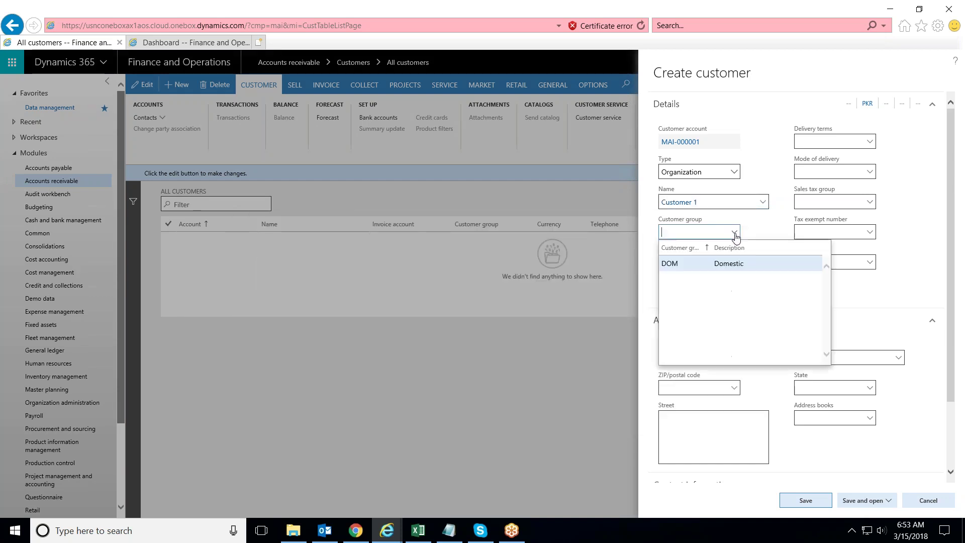
left_click(679, 264)
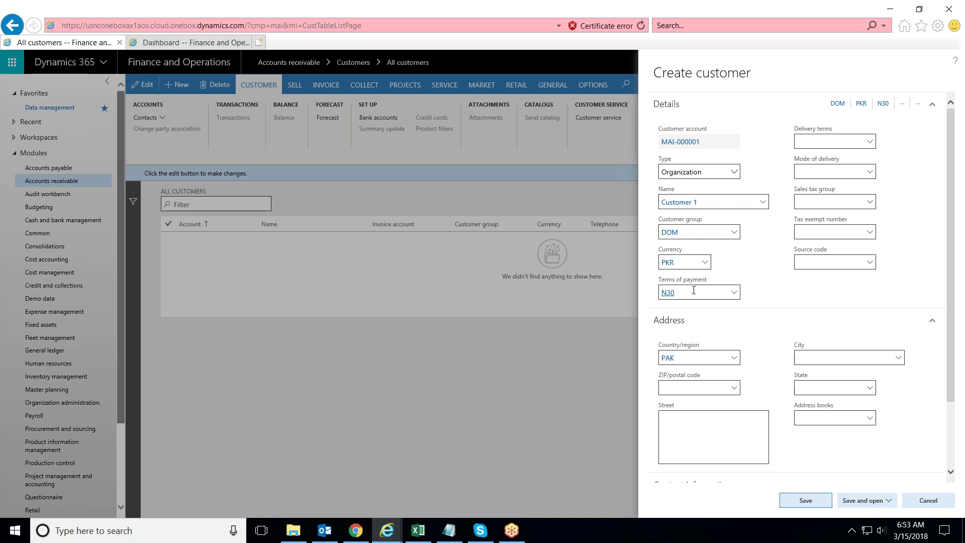
scroll(761, 284, "down", 2)
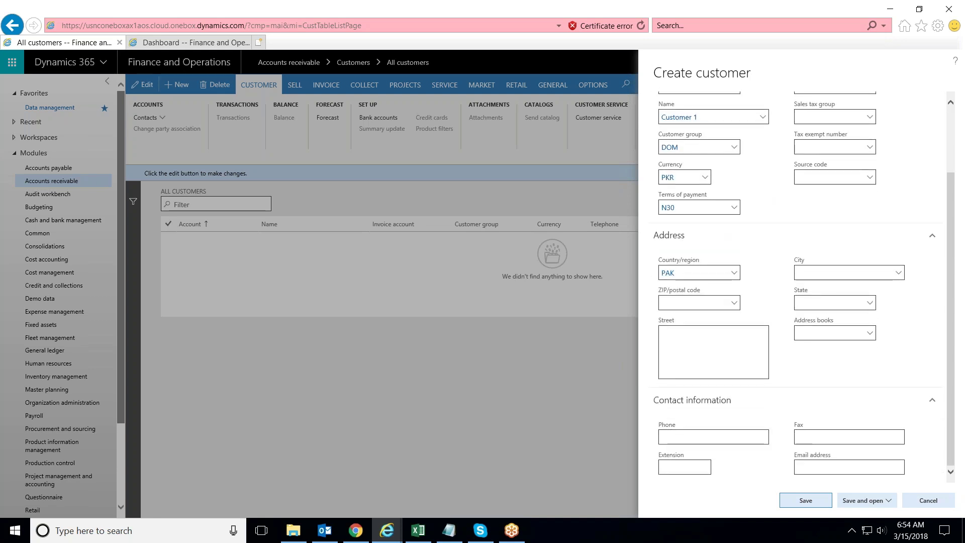
scroll(759, 278, "up", 2)
scroll(759, 278, "down", 2)
scroll(797, 346, "up", 2)
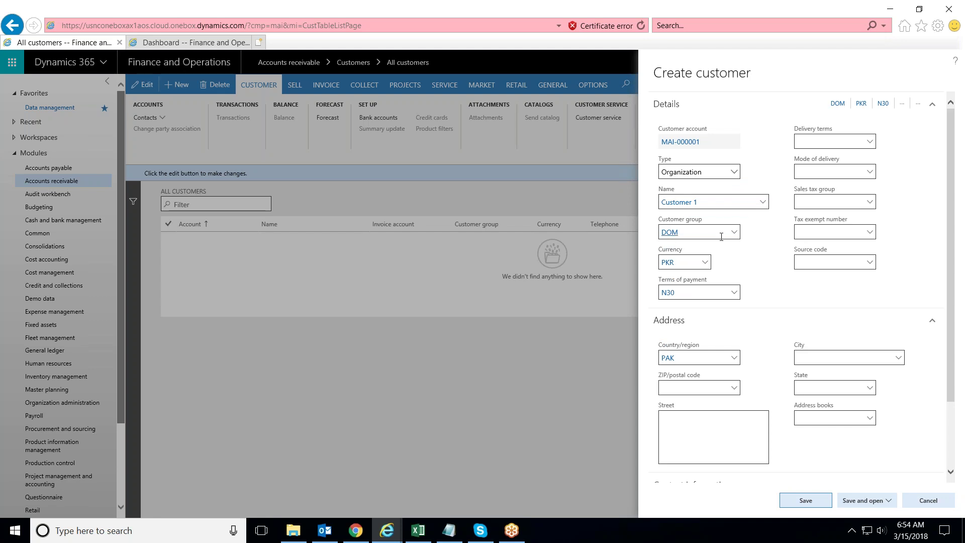
mouse_move(721, 237)
left_click(735, 173)
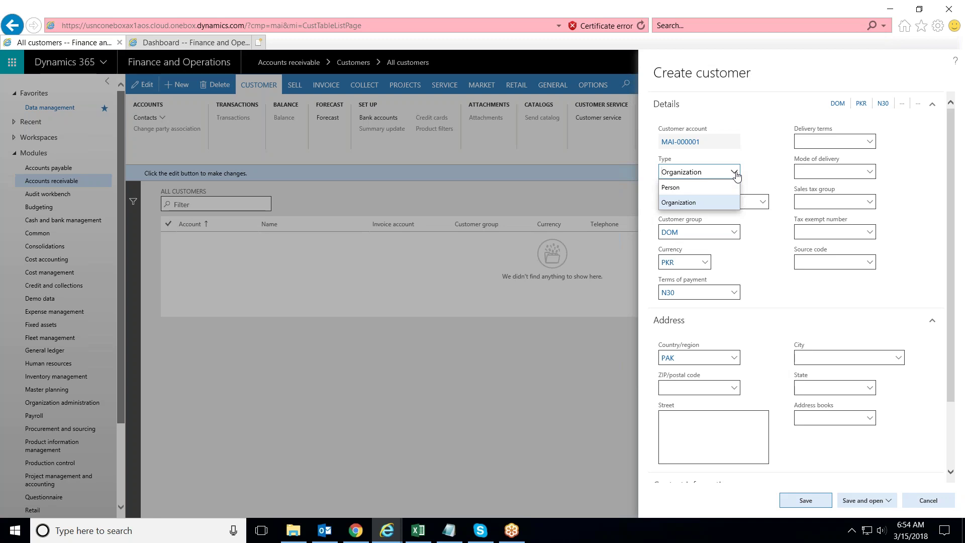
left_click(762, 173)
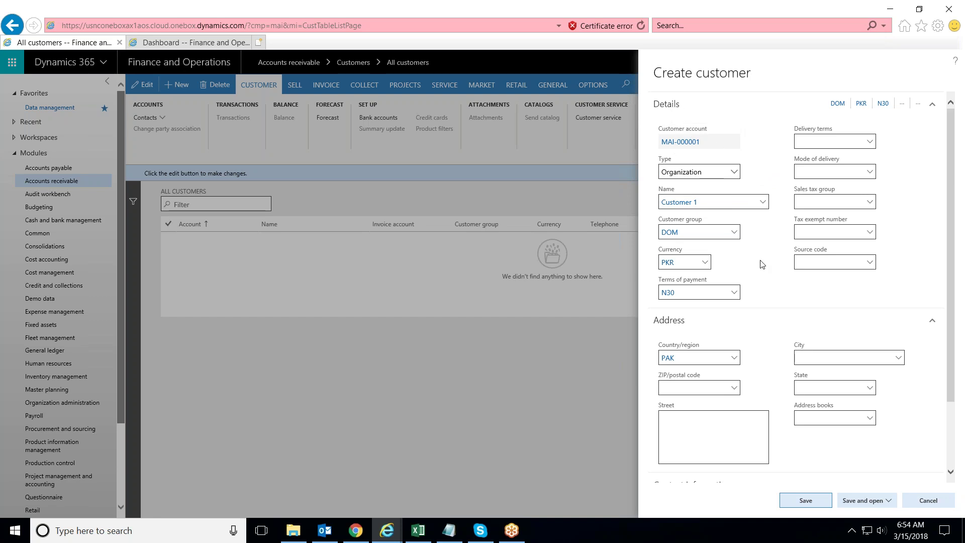
left_click(805, 502)
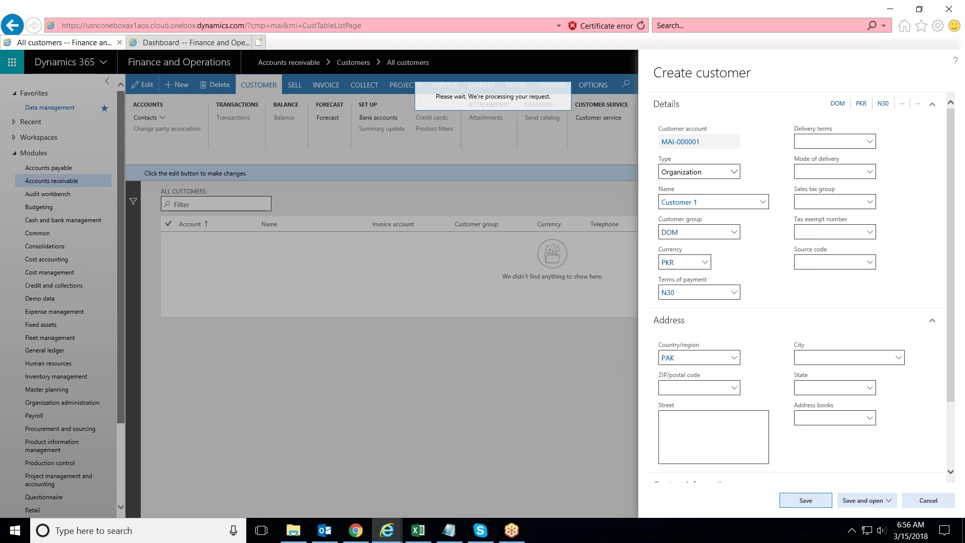
Open All products and product masters under Product information management and look through the existing products.
scroll(123, 368, "down", 3)
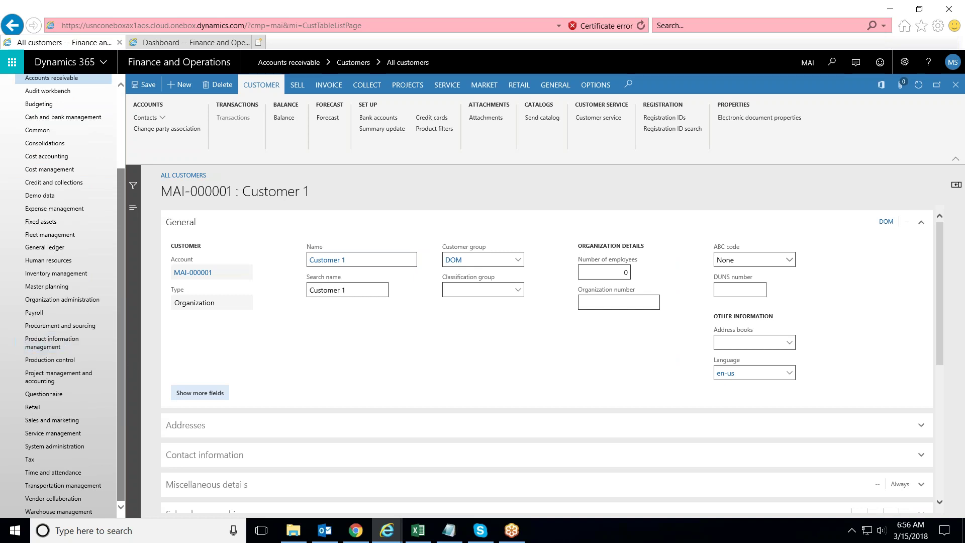
left_click(46, 348)
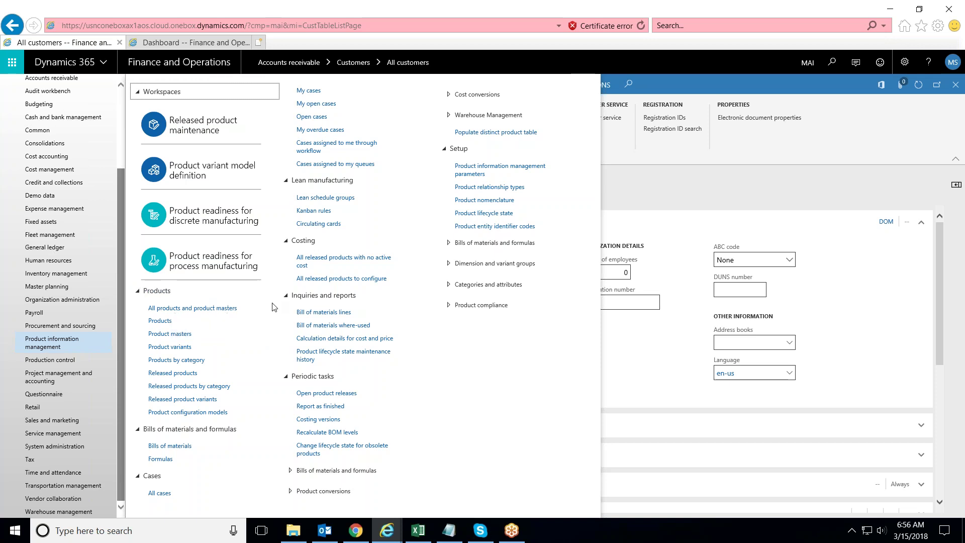
left_click(192, 308)
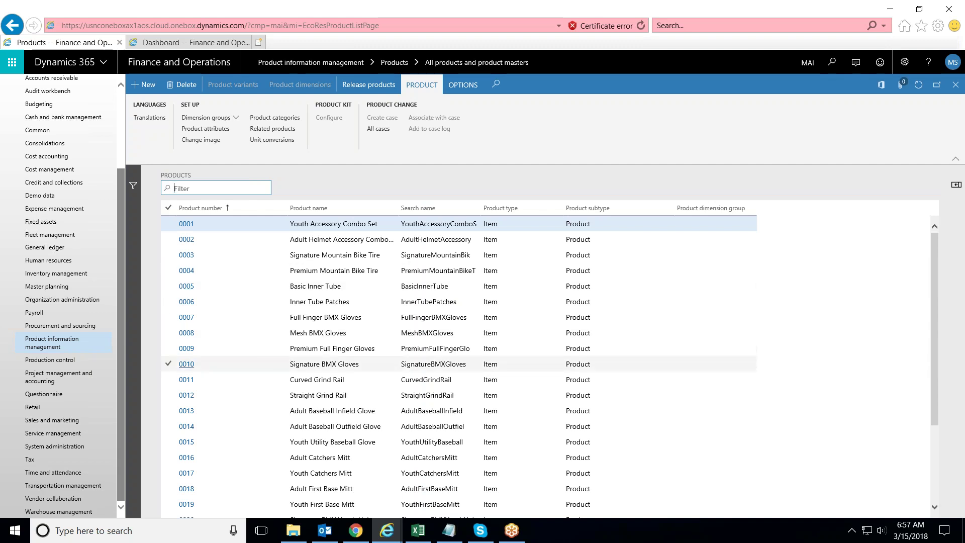
scroll(275, 372, "down", 3)
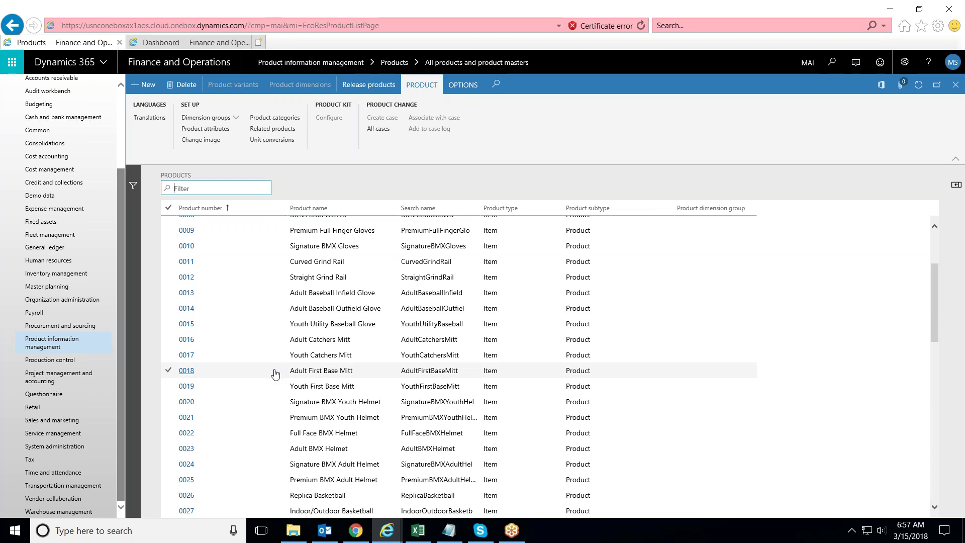
scroll(275, 372, "down", 8)
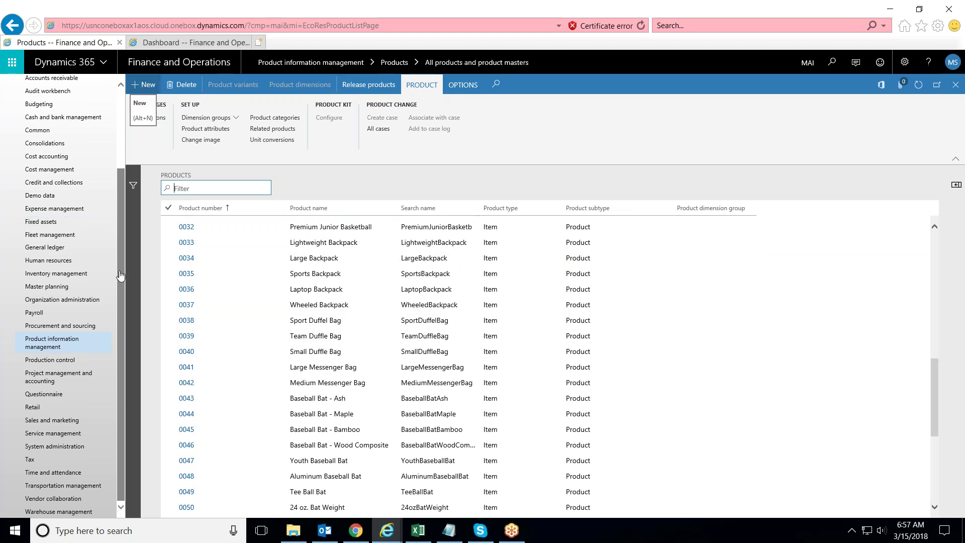
left_click(236, 291)
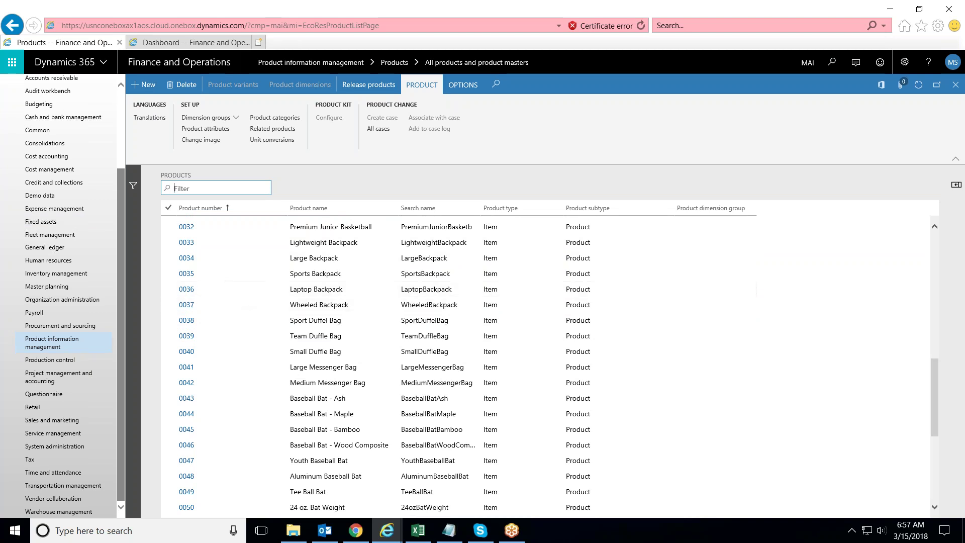
Open the Released products list of Product information management in the second browser tab, which holds the dashboard.
left_click(210, 44)
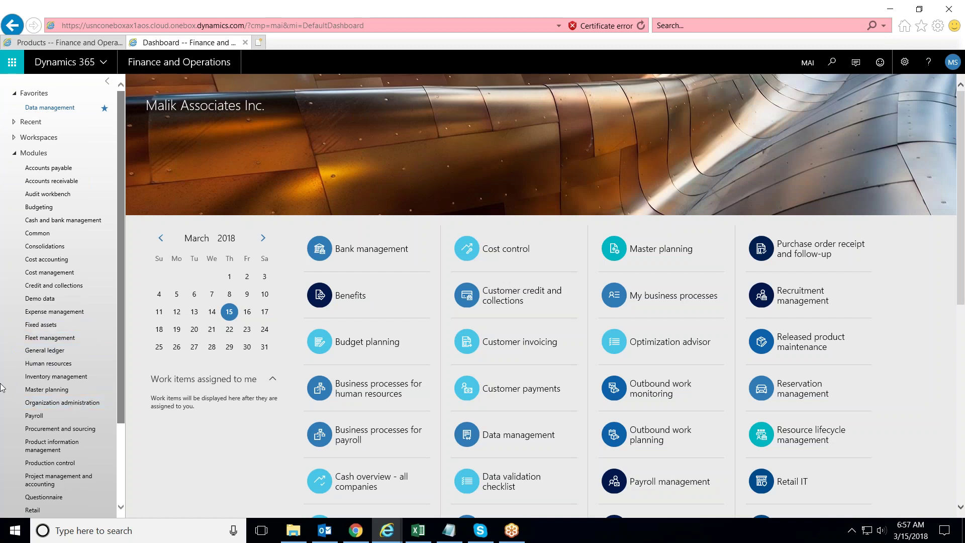
left_click(57, 451)
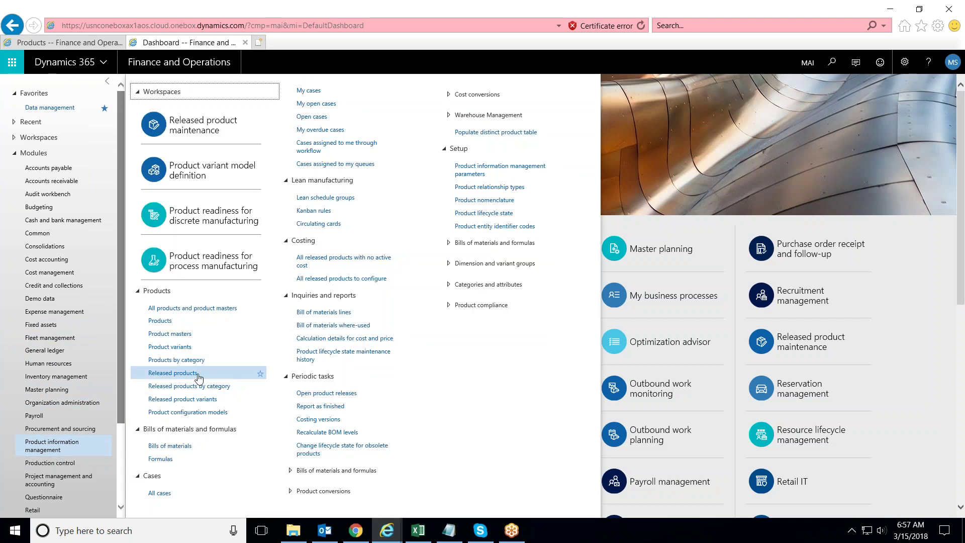
left_click(169, 377)
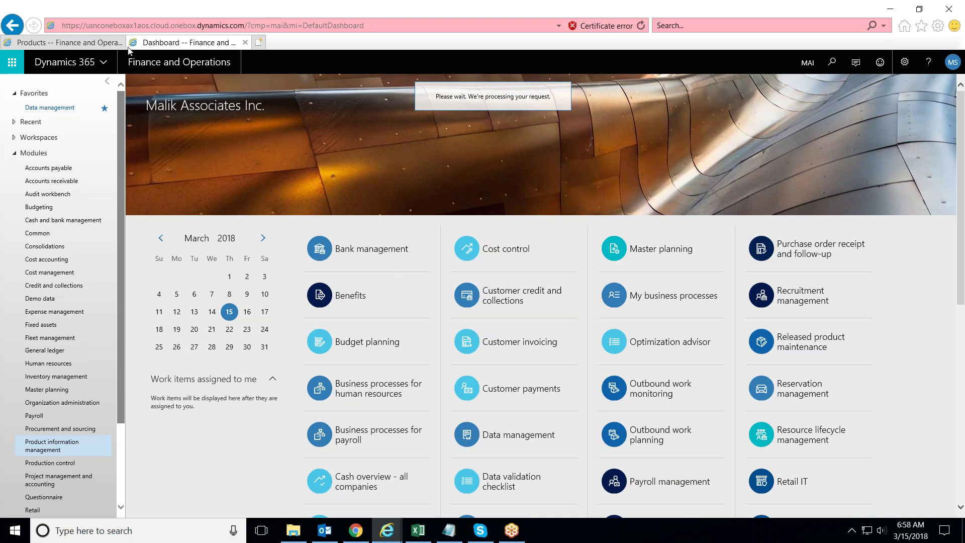
Start a new product in the All products and product masters list, keeping Item as the product type.
left_click(56, 43)
left_click(147, 86)
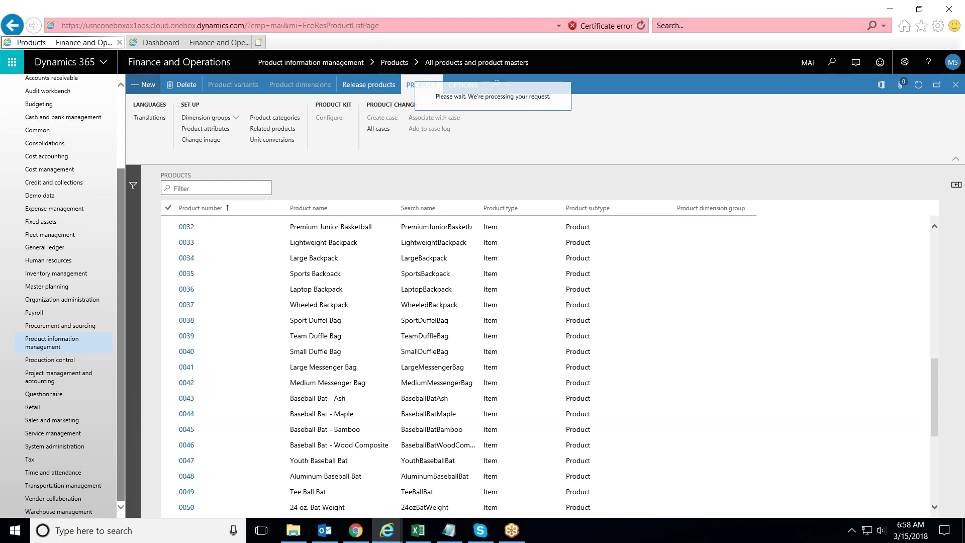
left_click(179, 44)
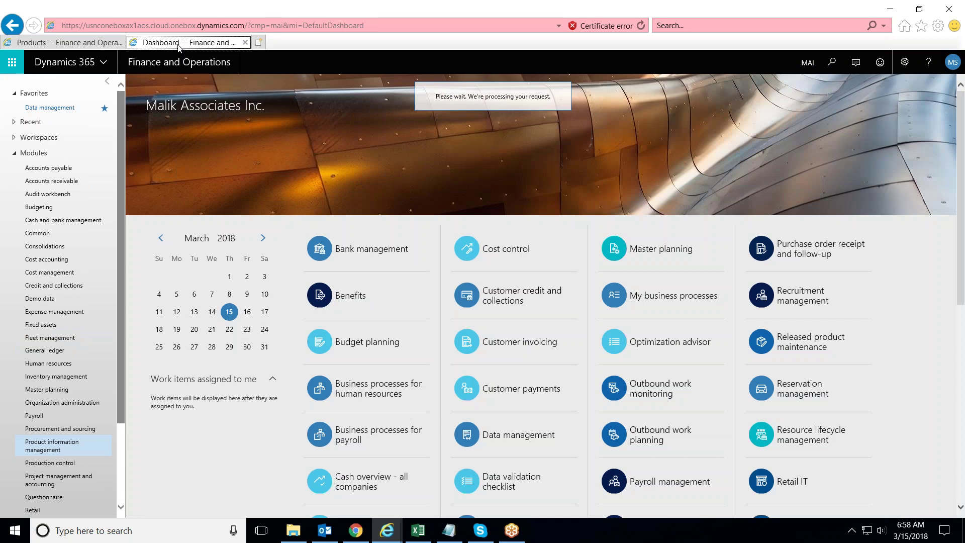
left_click(46, 44)
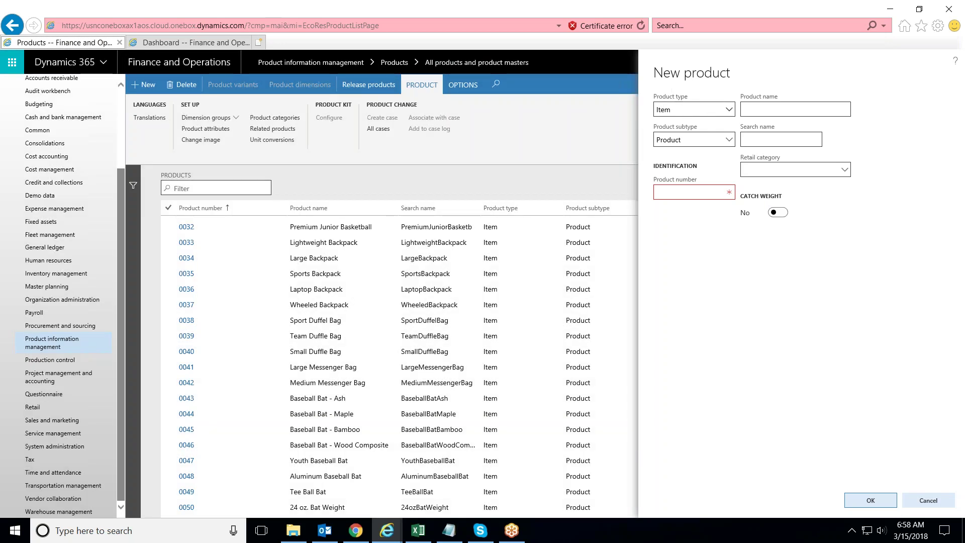
left_click(729, 111)
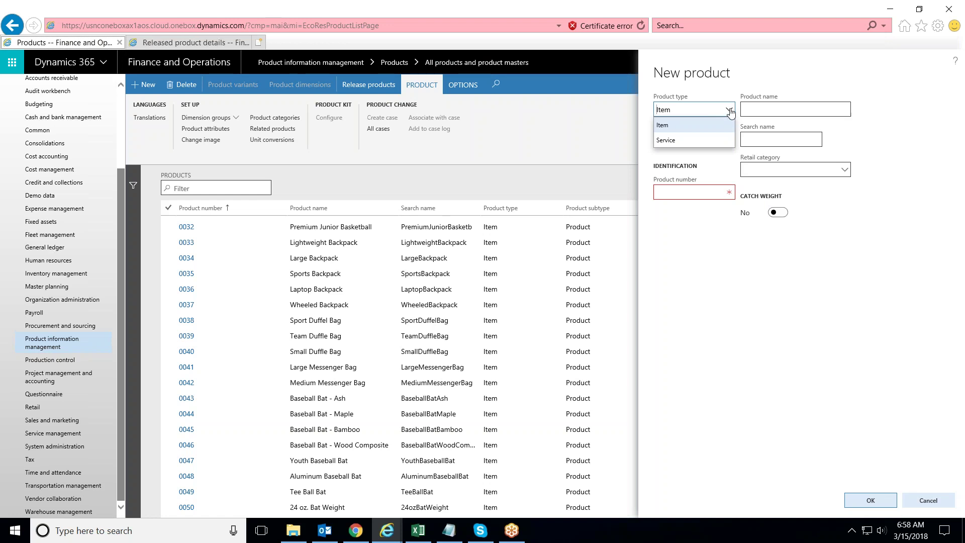
left_click(691, 113)
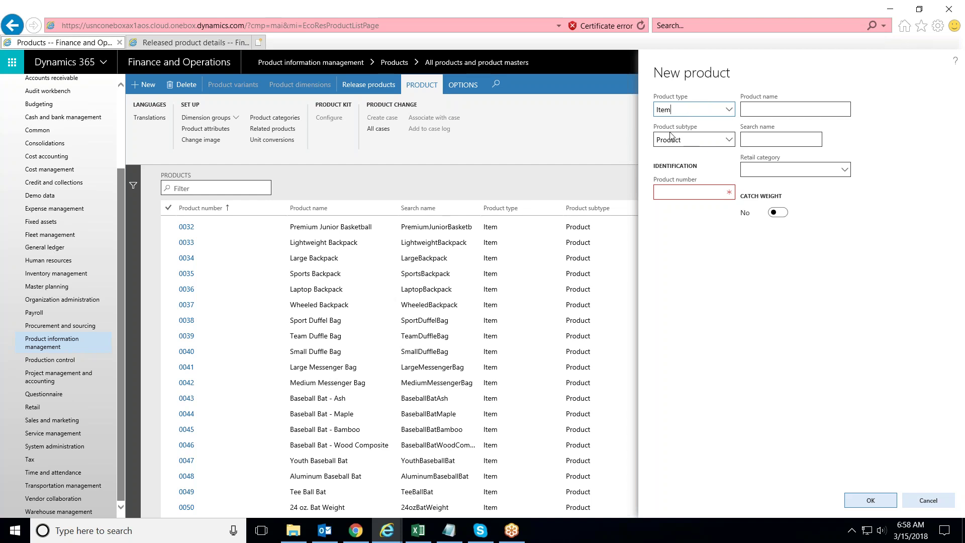
Review the available product subtypes and set the new product's subtype to Product master.
left_click(729, 141)
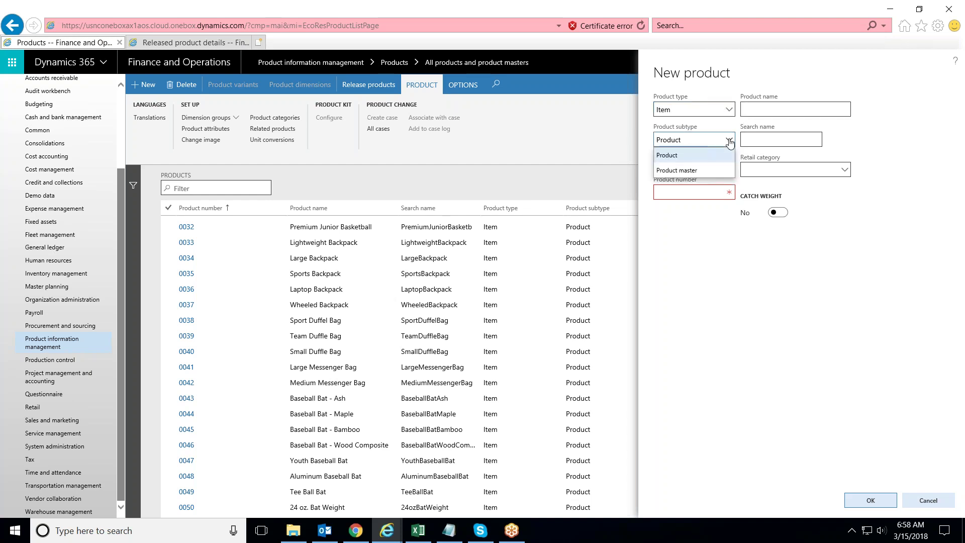
left_click(709, 253)
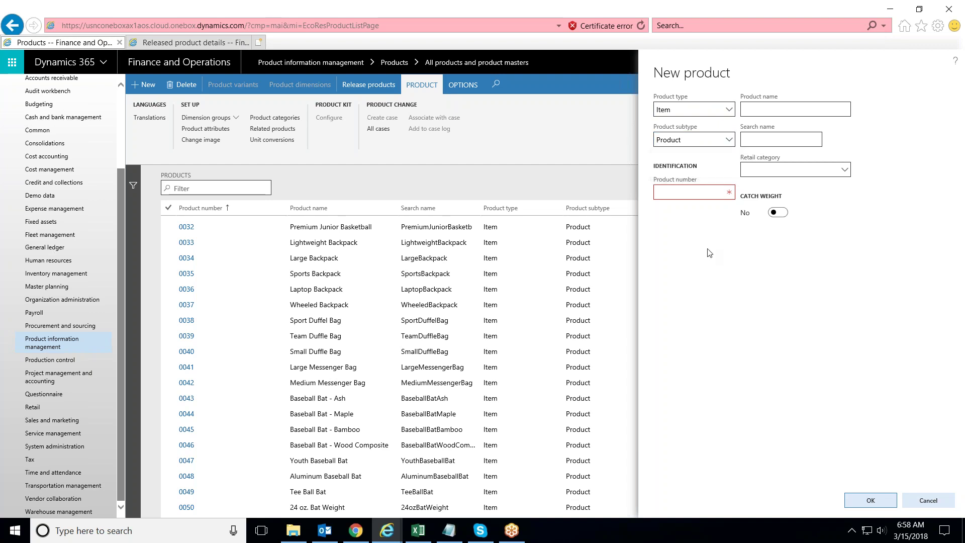
left_click(729, 142)
left_click(698, 171)
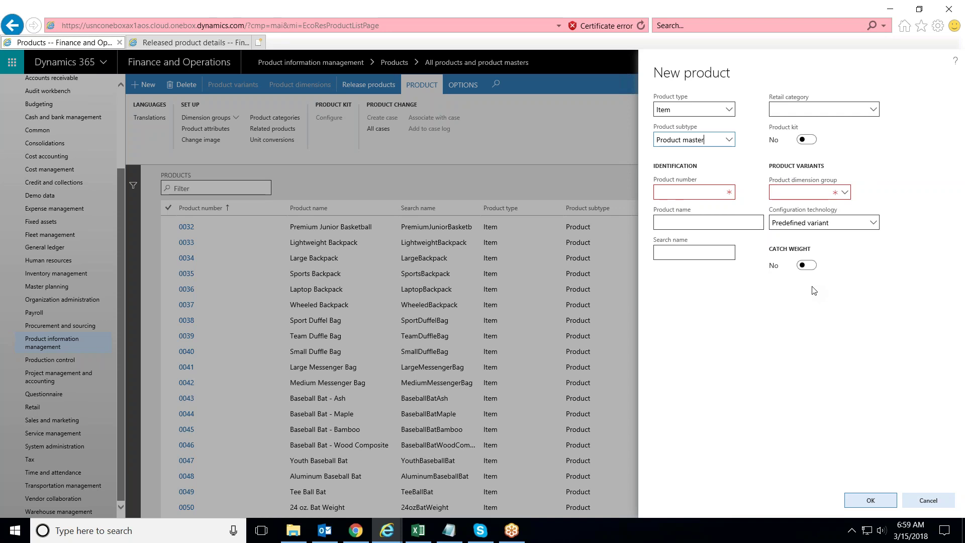
Open the product dimension group details from the new product form, checking the Released products list in the second browser tab.
right_click(845, 196)
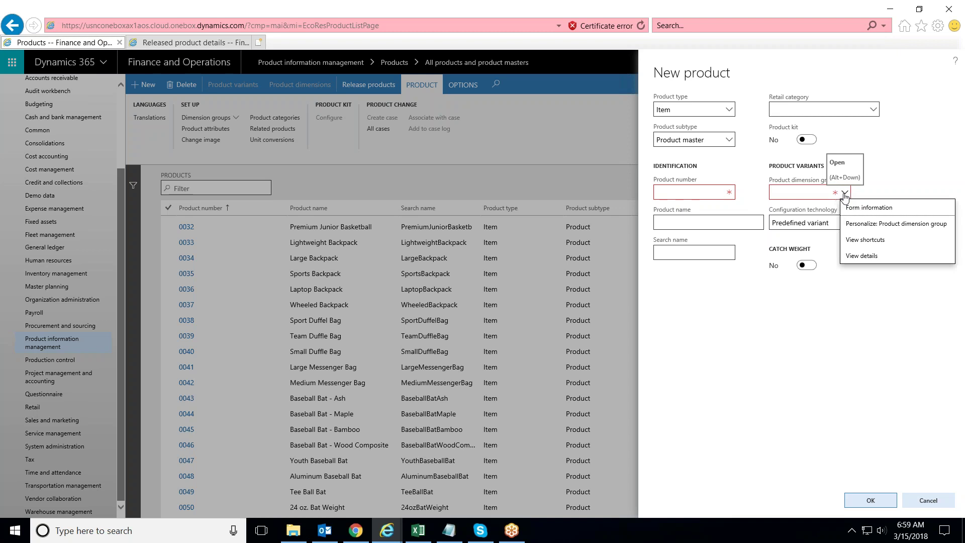
left_click(865, 260)
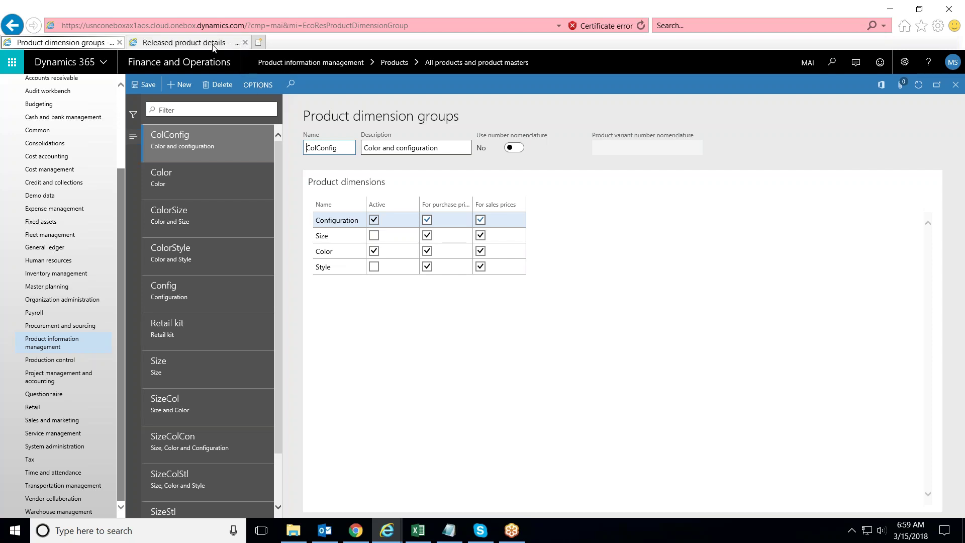
left_click(189, 44)
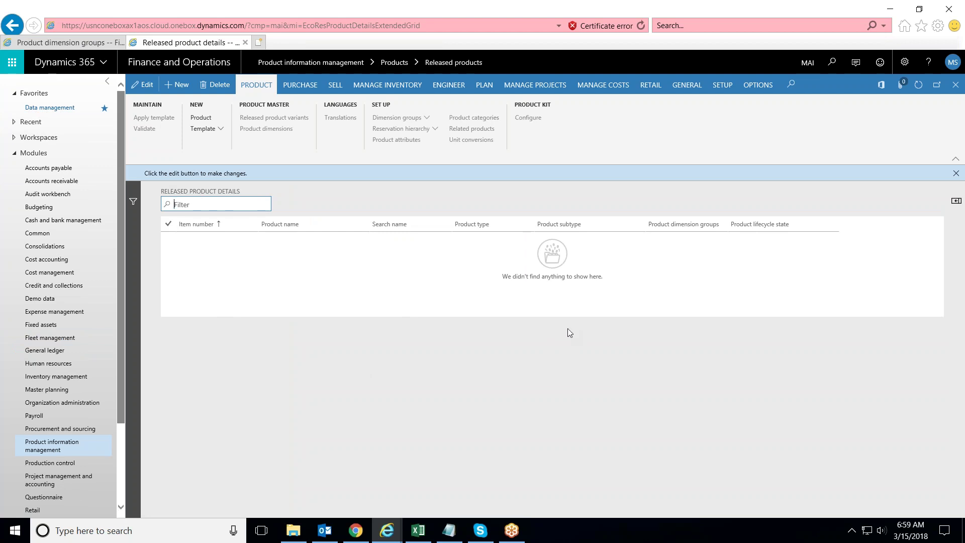
left_click(40, 44)
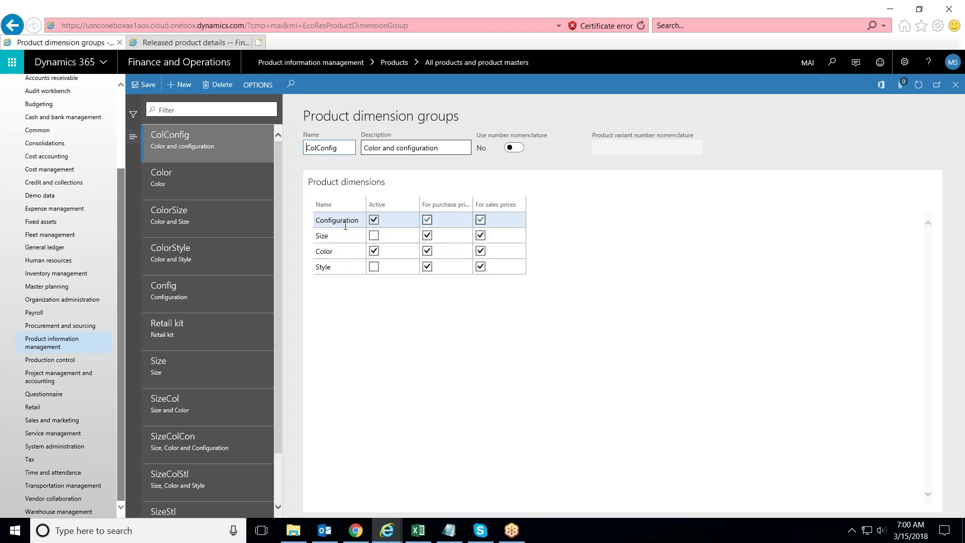
Create a product dimension group named MAISizeCol with the description MAI Size Color and save it.
left_click(179, 85)
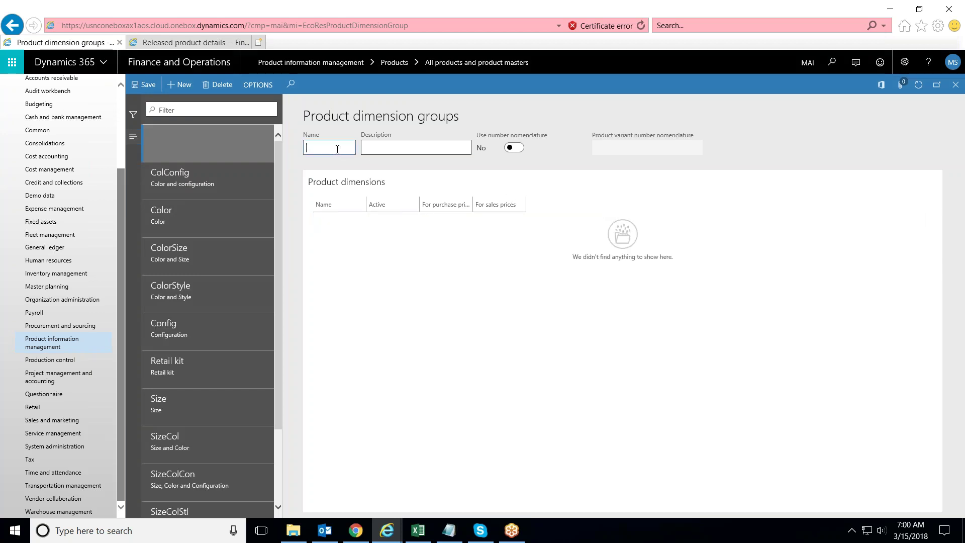
type("MAISizeCol")
key("Tab")
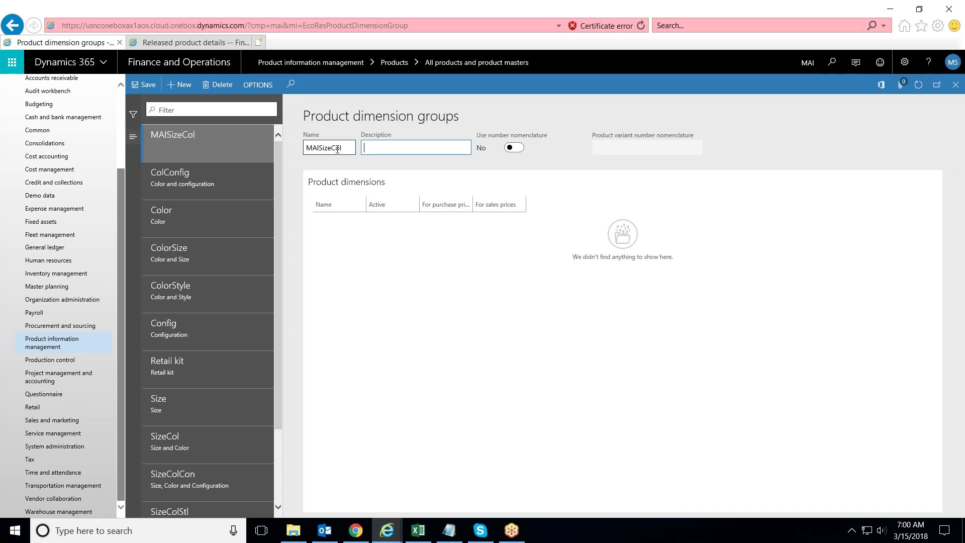
type("MAI Size Color")
left_click(144, 85)
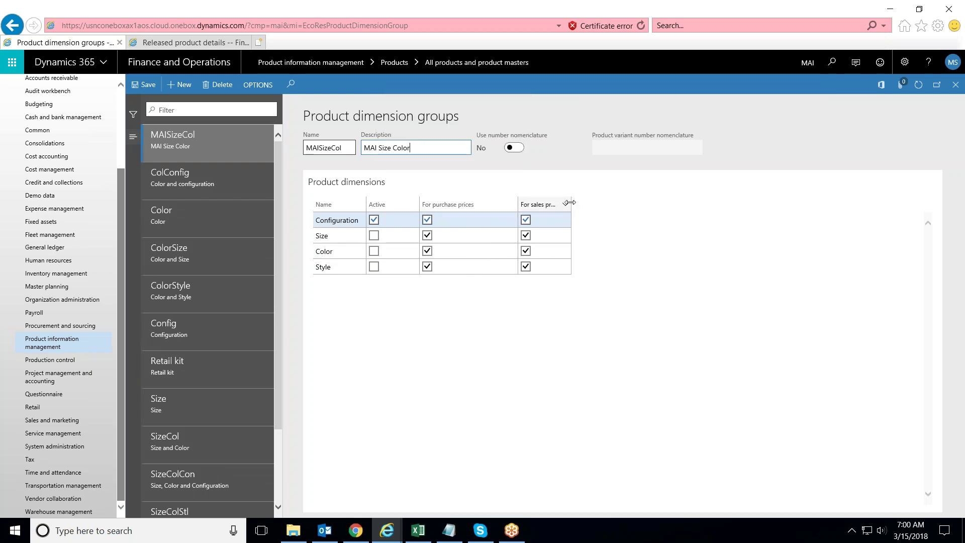
Widen the sales prices column, deactivate the Configuration dimension of MAISizeCol and activate Size and Color.
left_click_drag(572, 206, 612, 206)
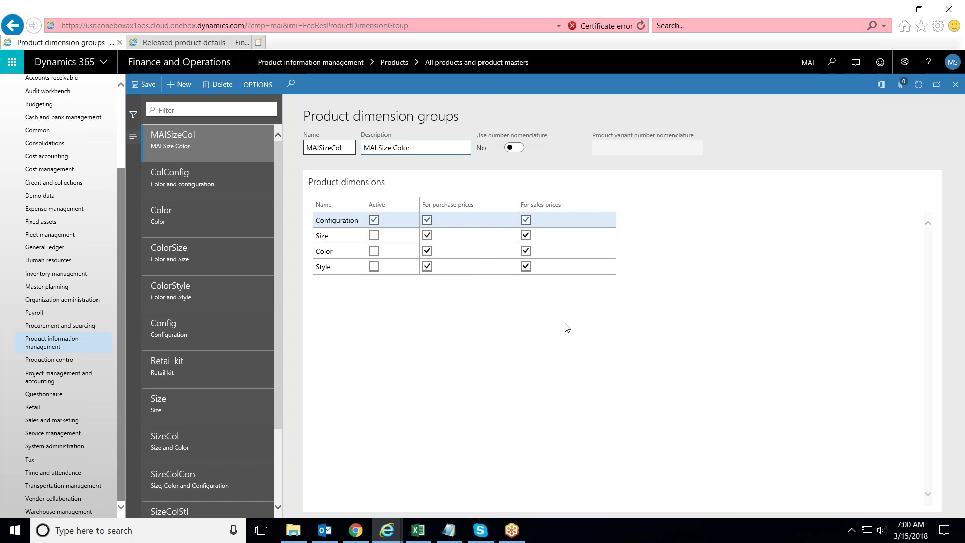
left_click(374, 220)
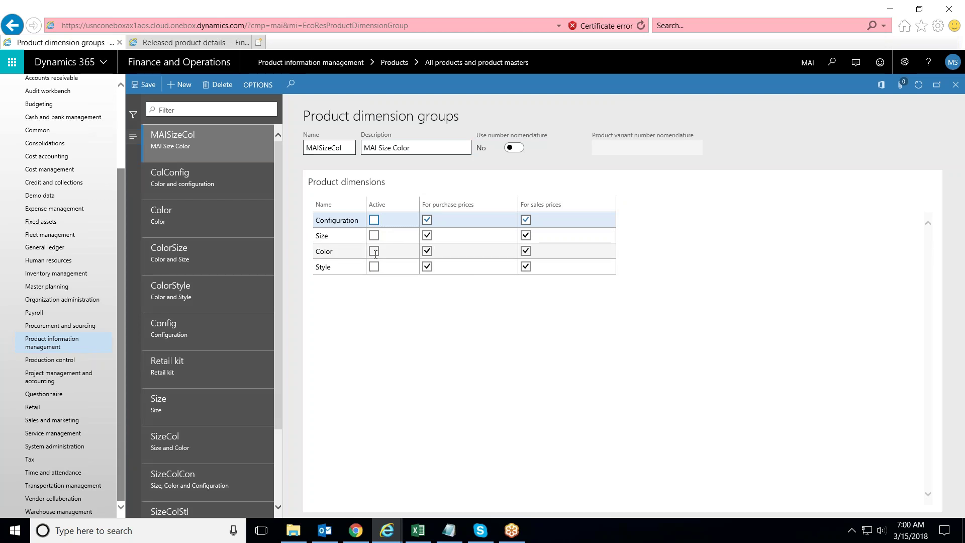
left_click(374, 235)
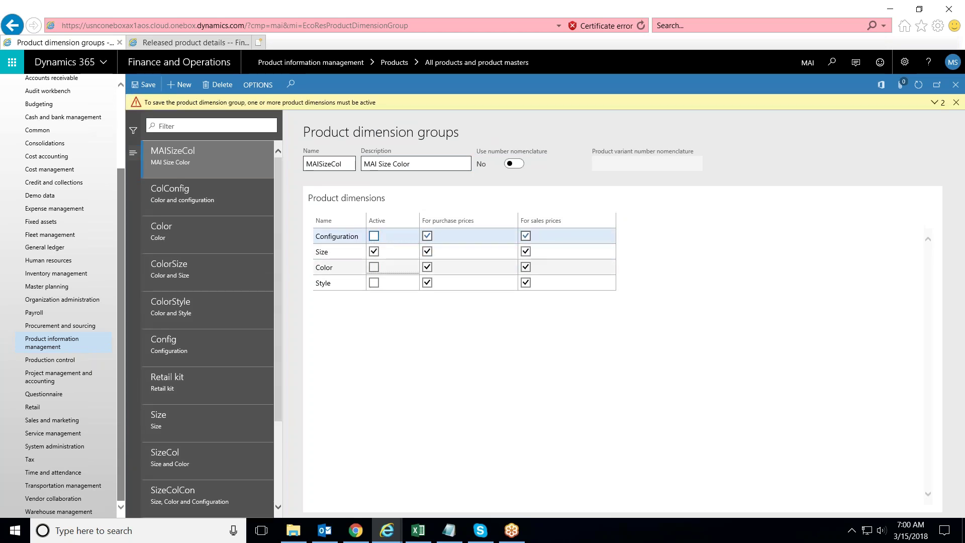
left_click(374, 266)
Clear the purchase price and sales price options for the Configuration and Style dimensions and dismiss the warnings.
left_click(427, 235)
left_click(525, 235)
left_click(526, 283)
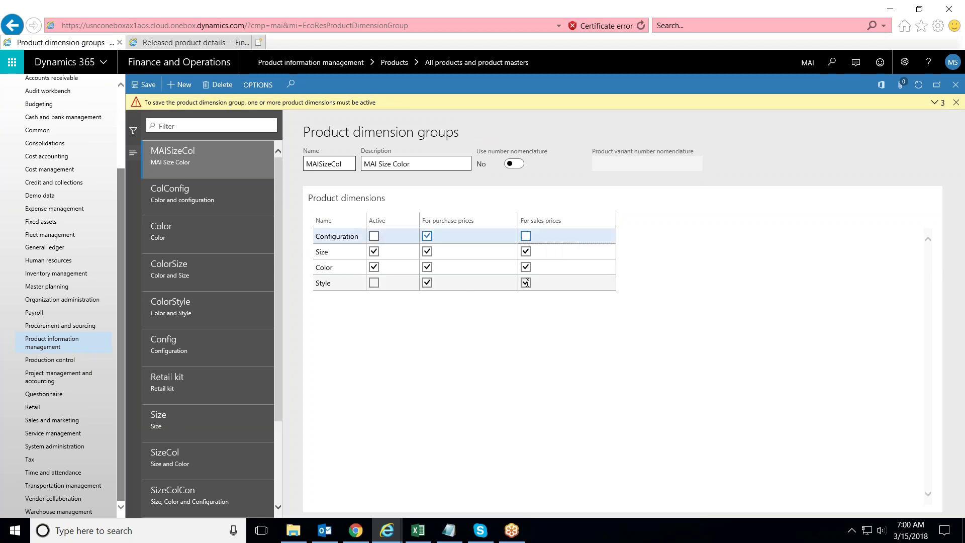
left_click(426, 282)
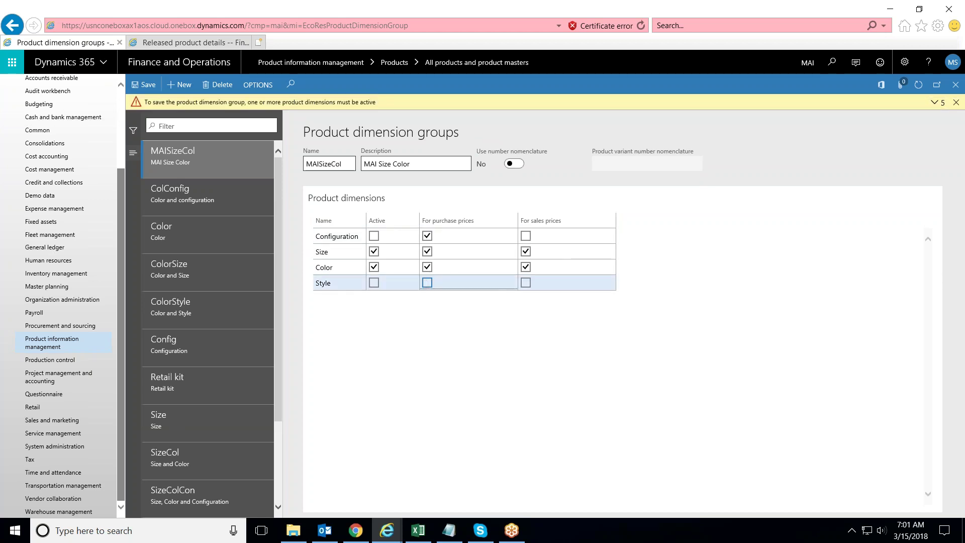
left_click(427, 236)
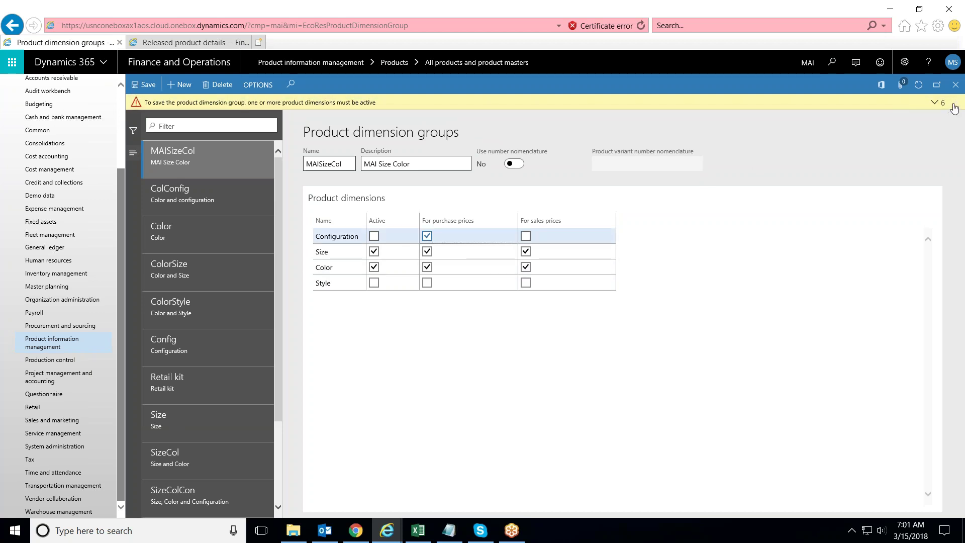
left_click(955, 102)
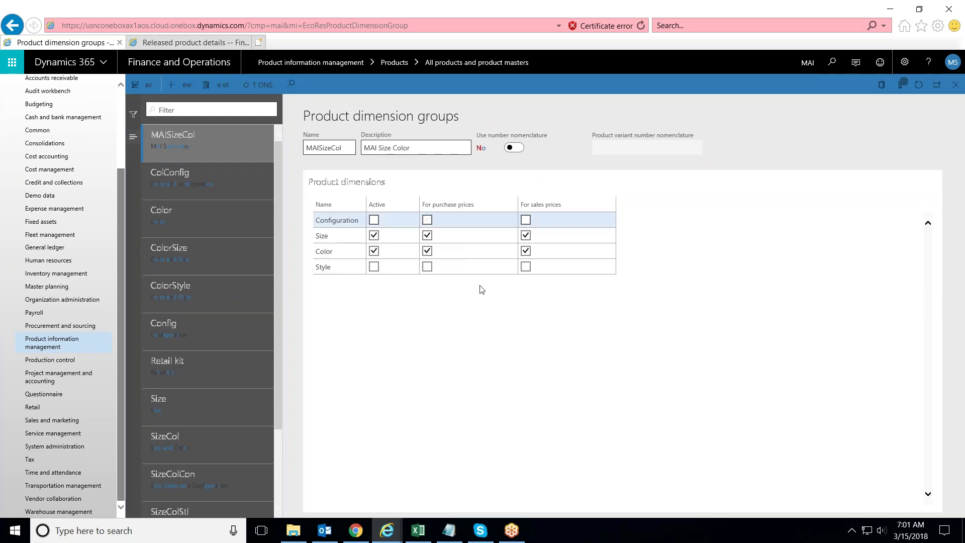
Clear the purchase prices option of the Configuration dimension again and try to save the MAISizeCol group.
mouse_move(443, 210)
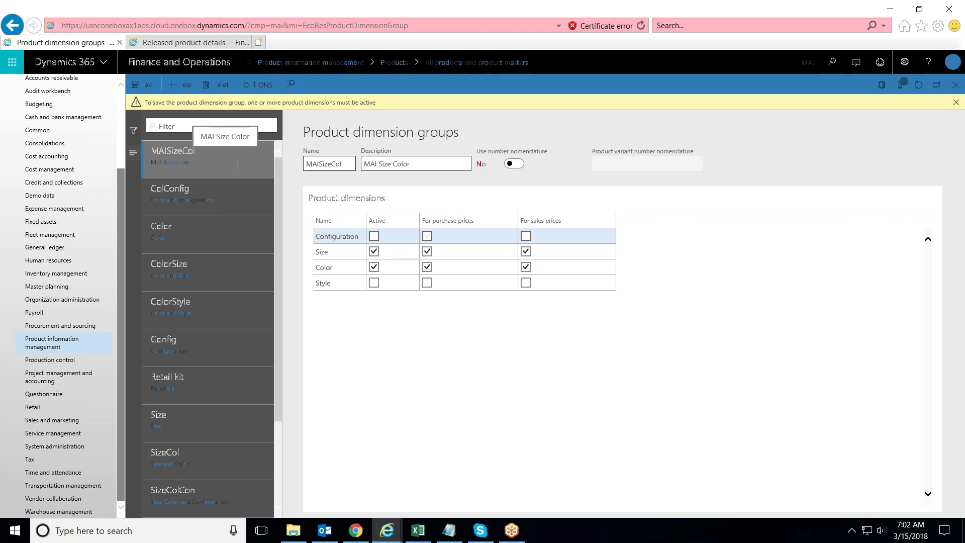
left_click(956, 102)
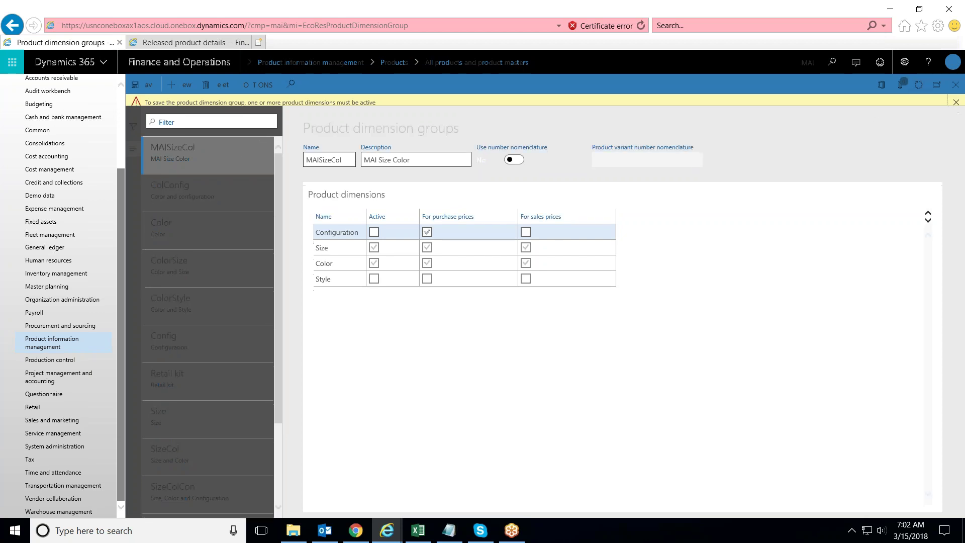
left_click(146, 84)
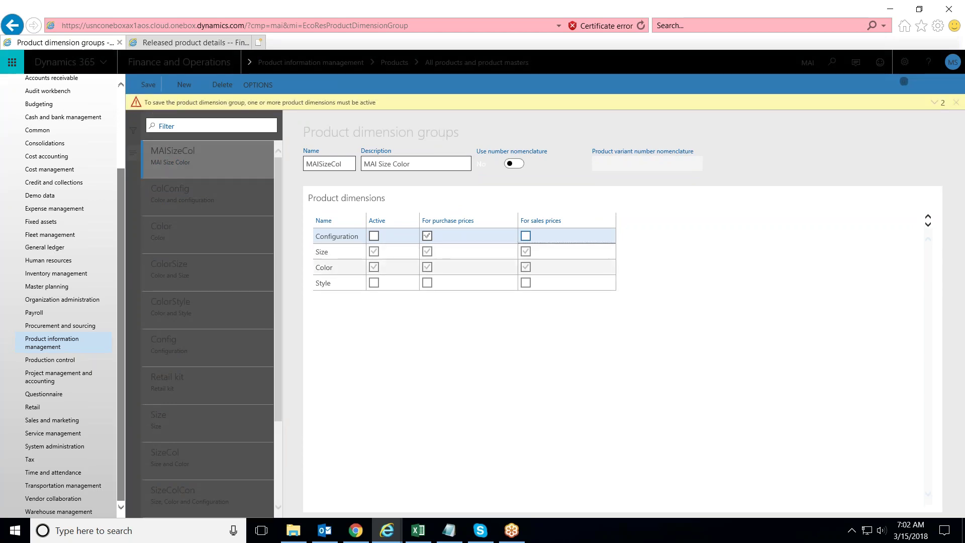
left_click(934, 103)
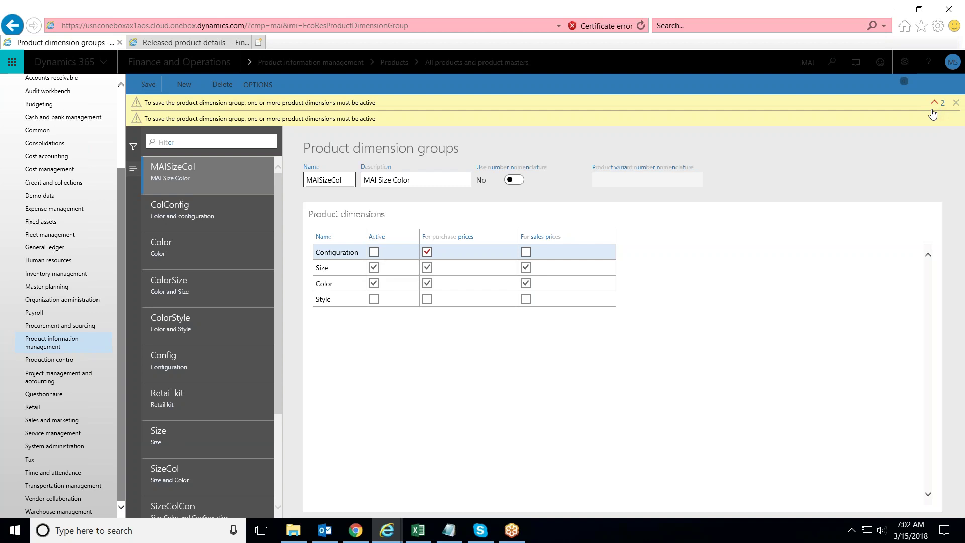
left_click(426, 252)
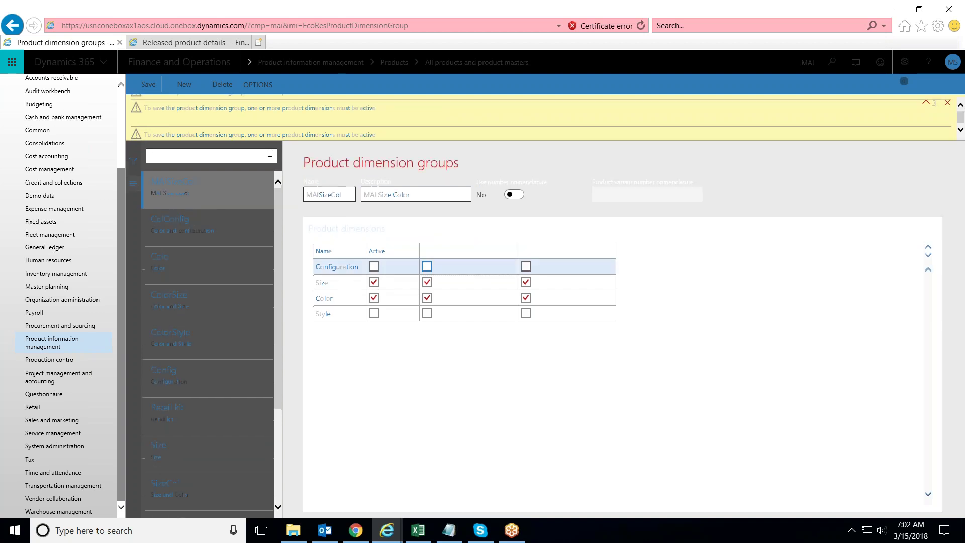
left_click(148, 85)
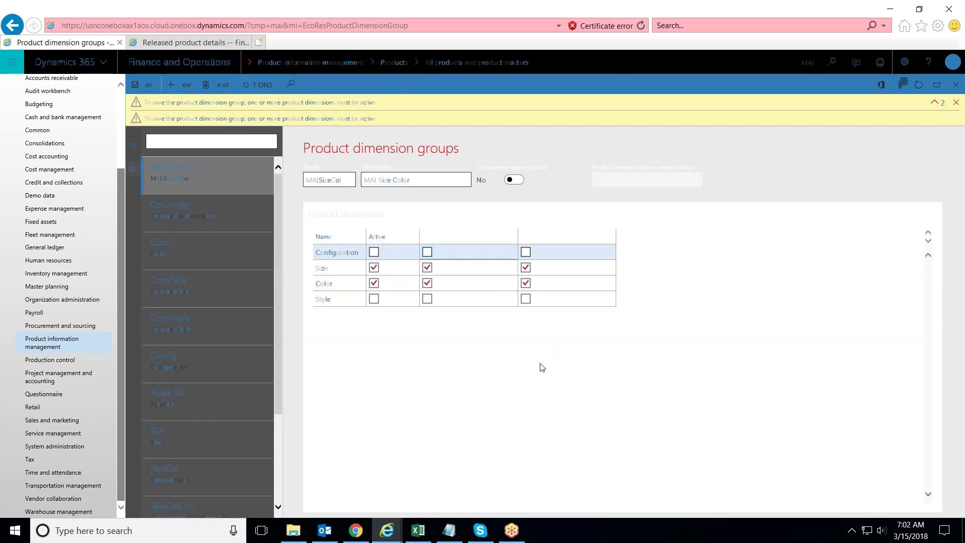
Try to close the product dimension groups form while saving the pending changes.
key("Escape")
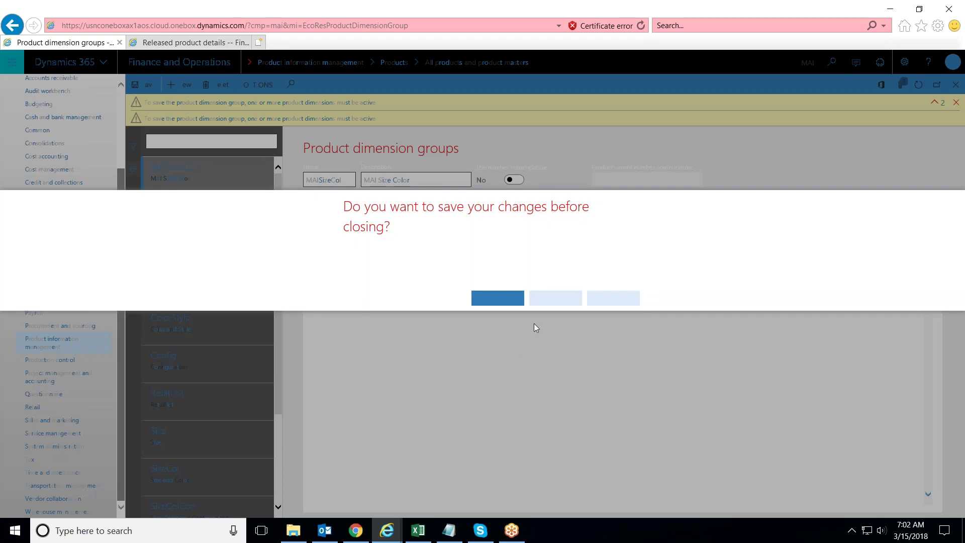
key("Return")
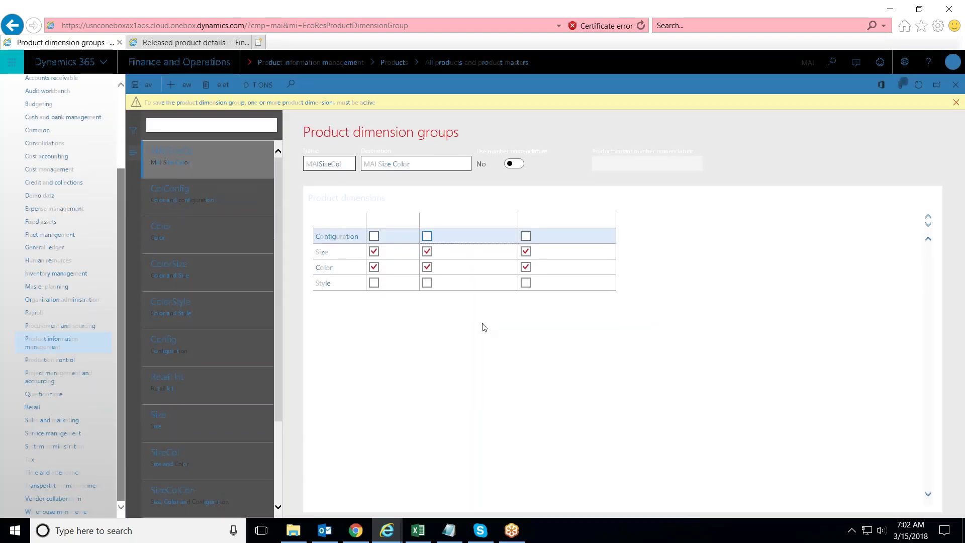
key("Escape")
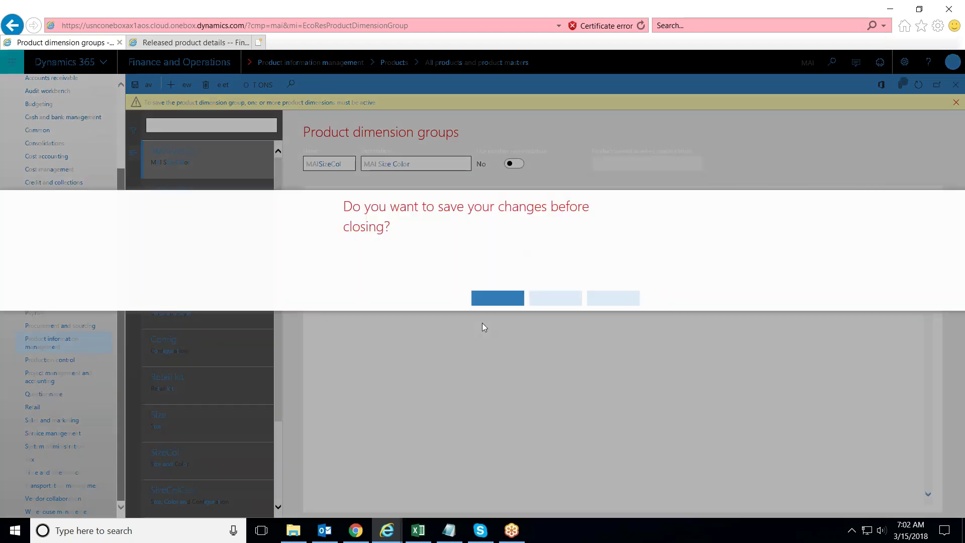
left_click(496, 300)
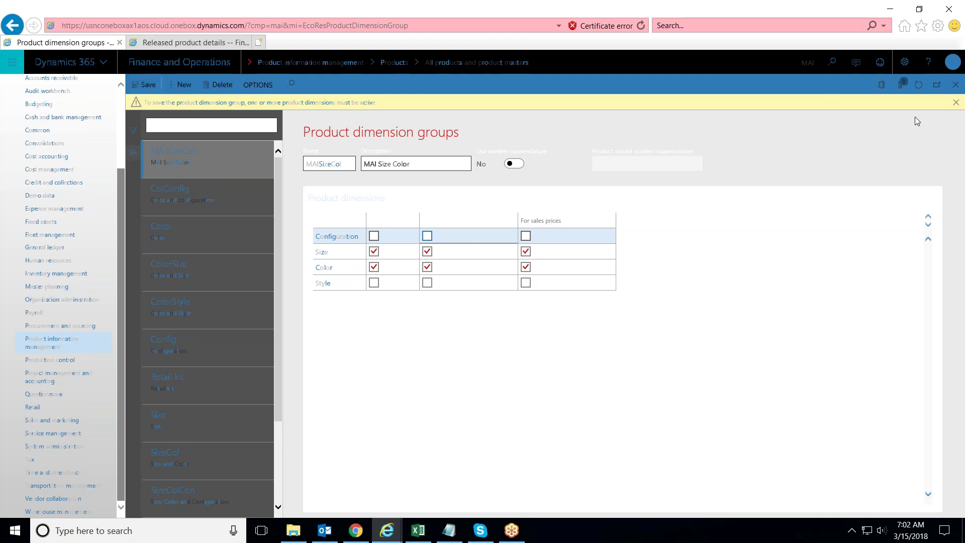
Close the product dimension groups form without saving the pending changes and return to the new product form.
left_click(955, 102)
left_click(957, 89)
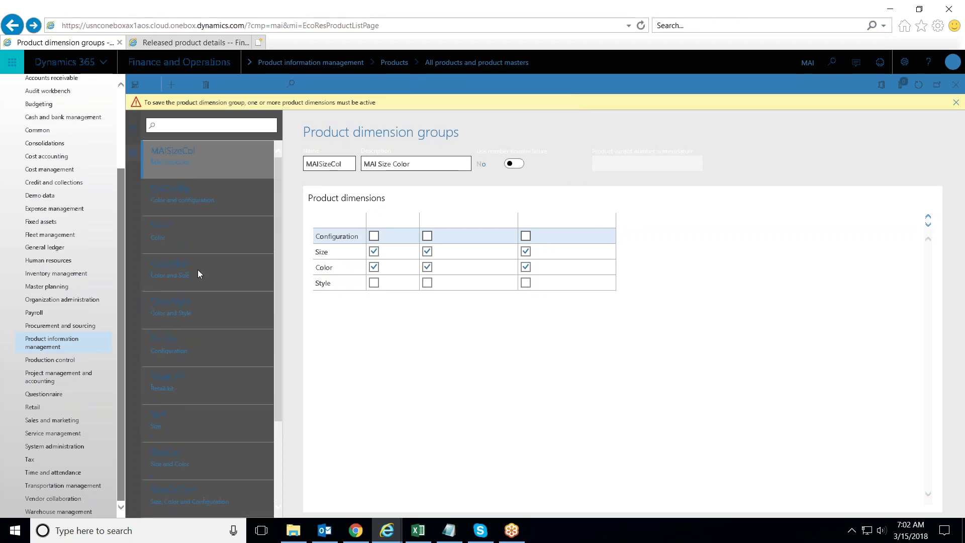
left_click(191, 274)
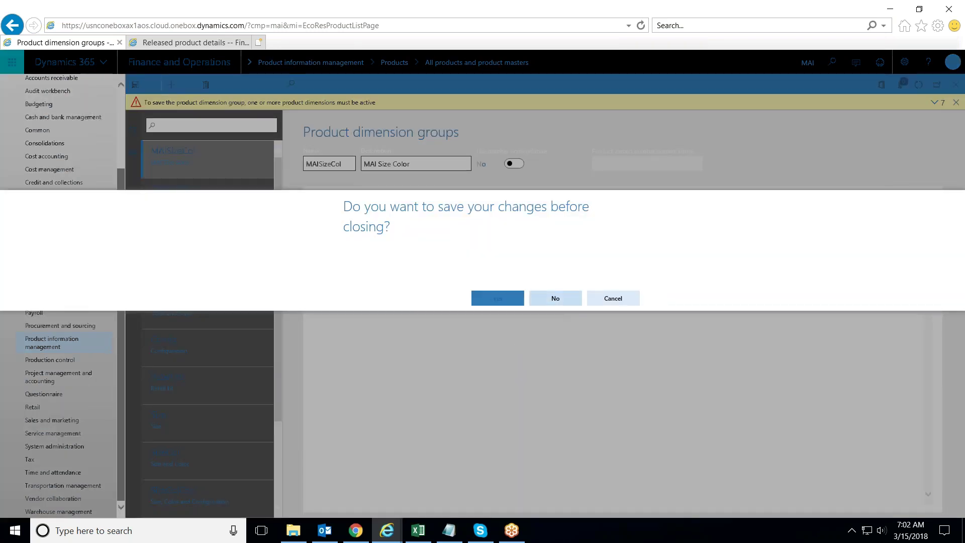
left_click(554, 300)
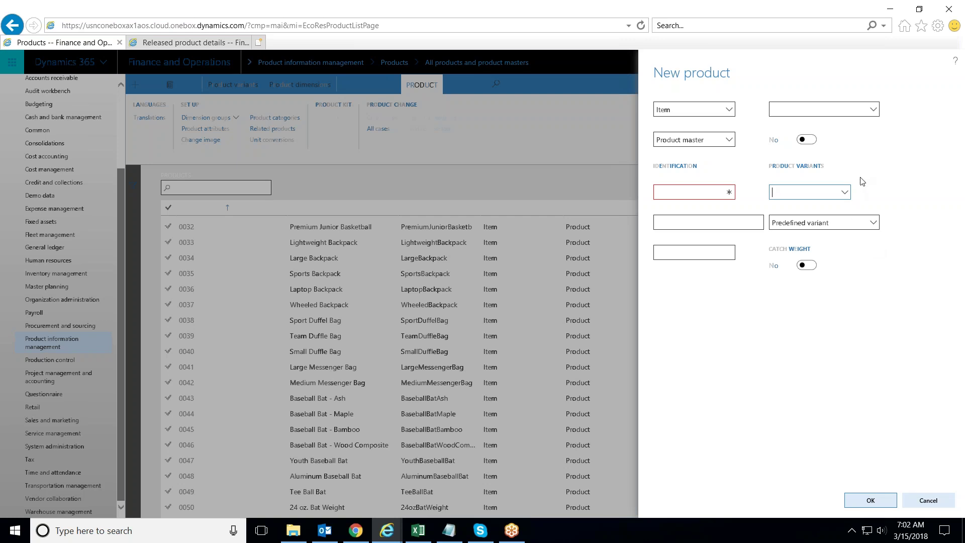
Open the product dimension groups setup in the other browser tab and examine the ColorSize group's active dimensions.
left_click(211, 44)
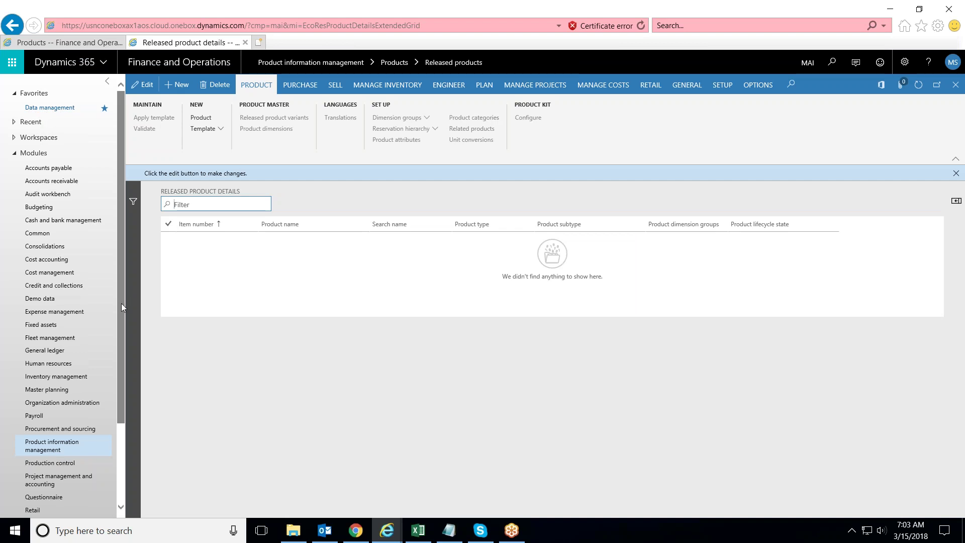
left_click_drag(119, 305, 131, 375)
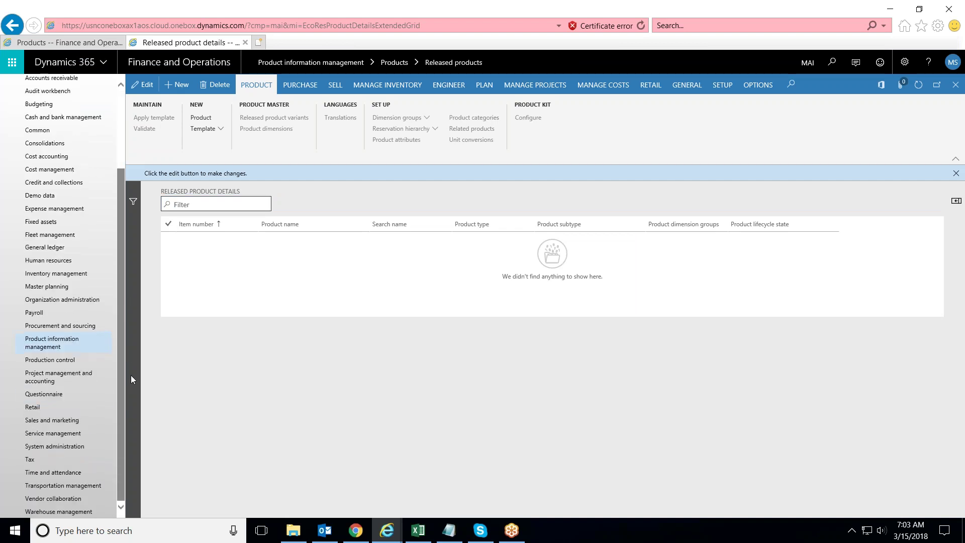
left_click(51, 349)
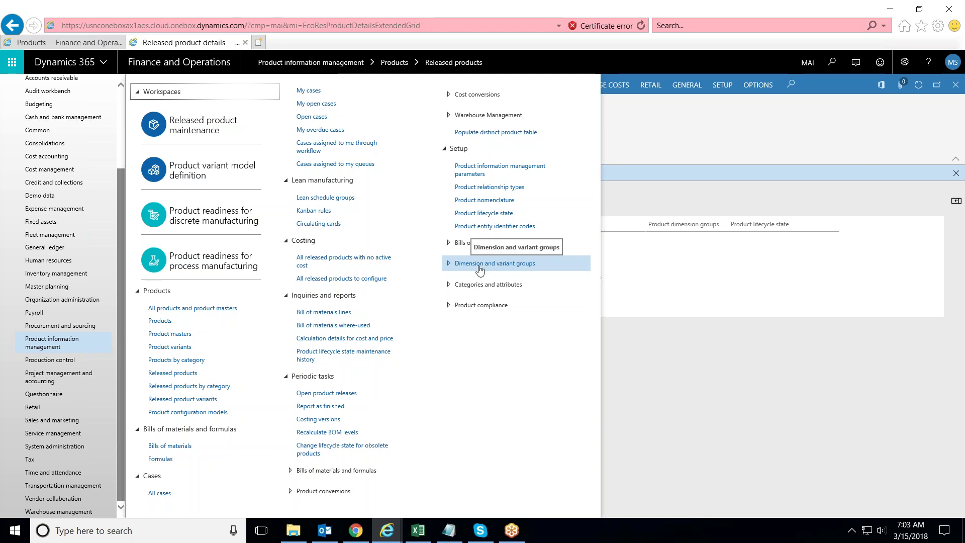
left_click(450, 267)
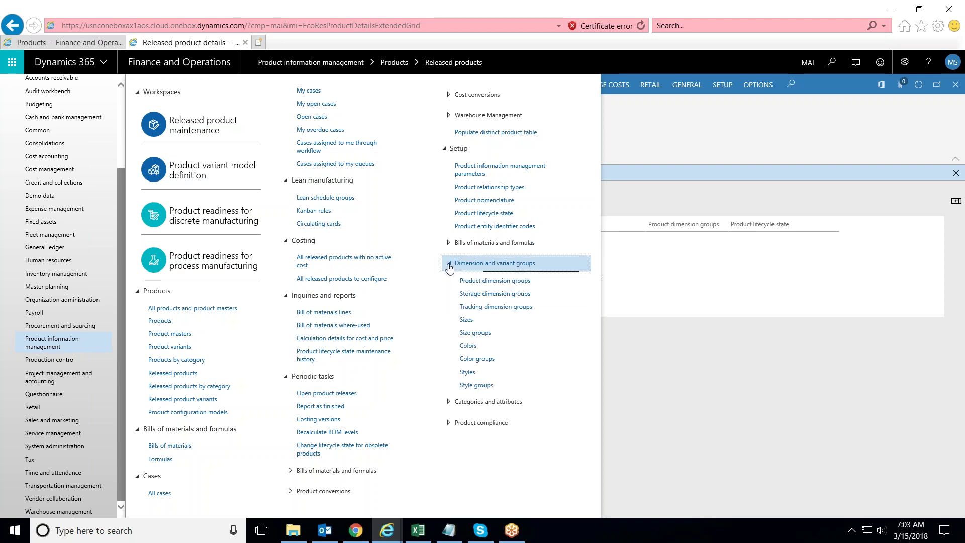
left_click(490, 282)
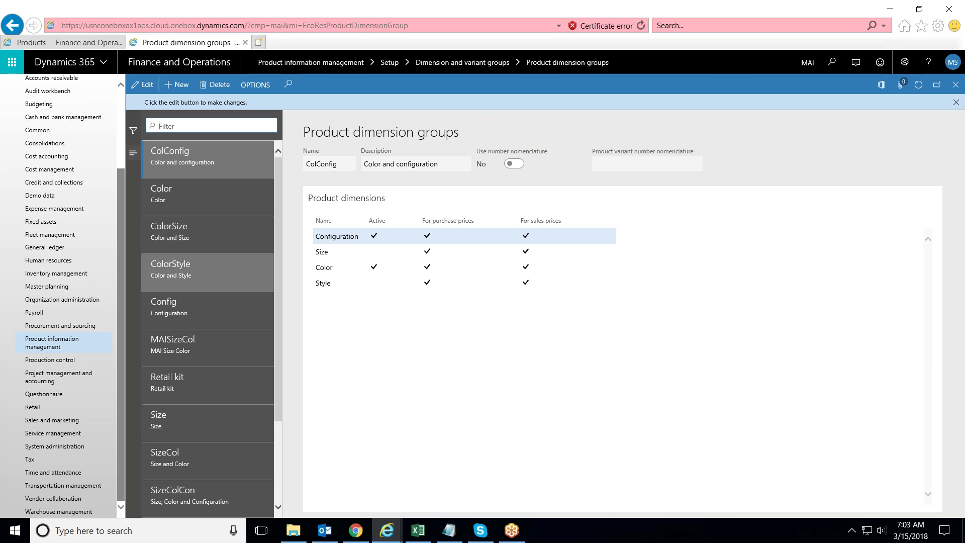
left_click(216, 233)
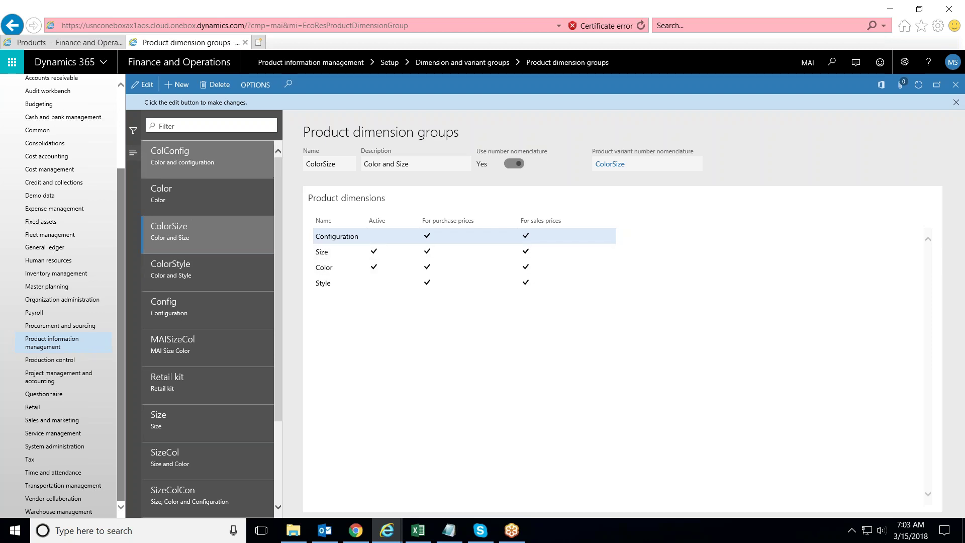
In the pending new product form, choose the ColorSize dimension group, enter product number Shirt and create the product master.
left_click(90, 43)
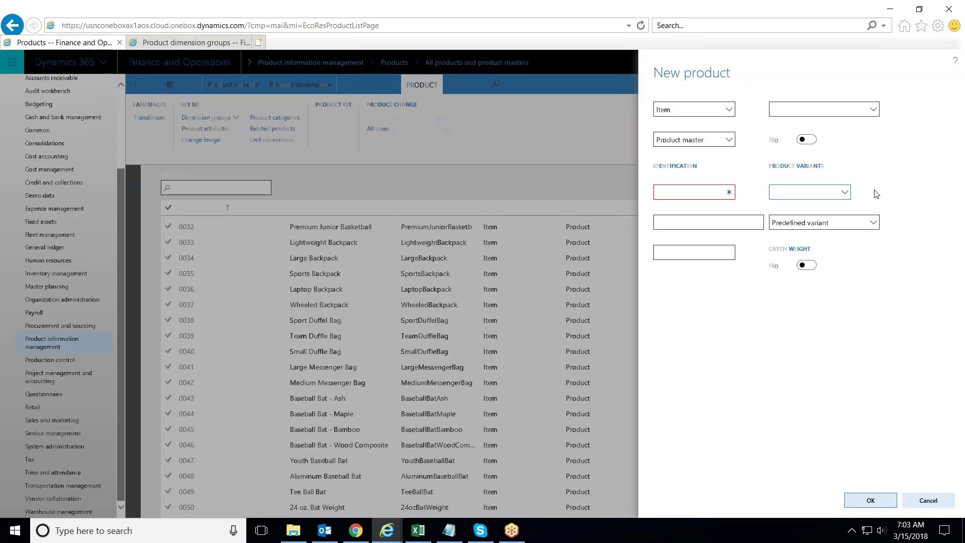
left_click(845, 193)
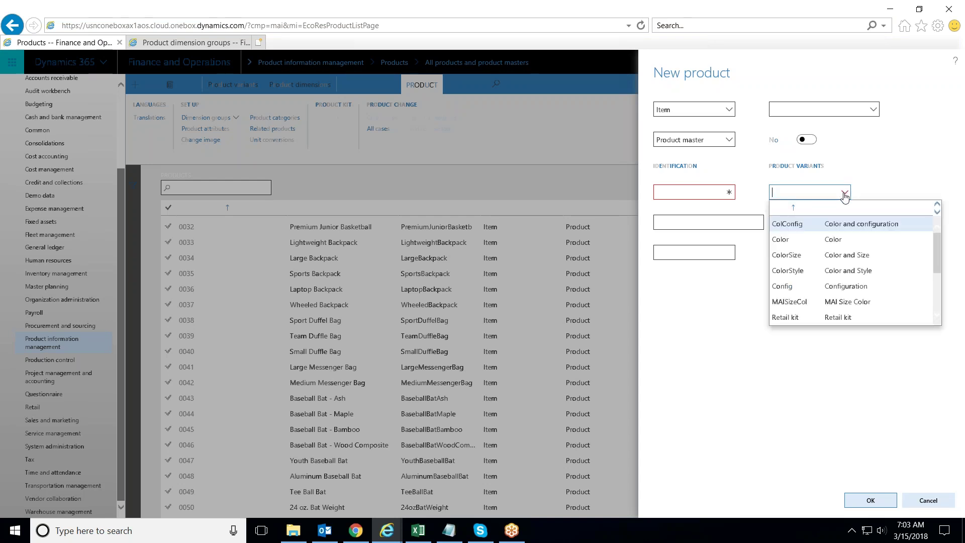
left_click(798, 255)
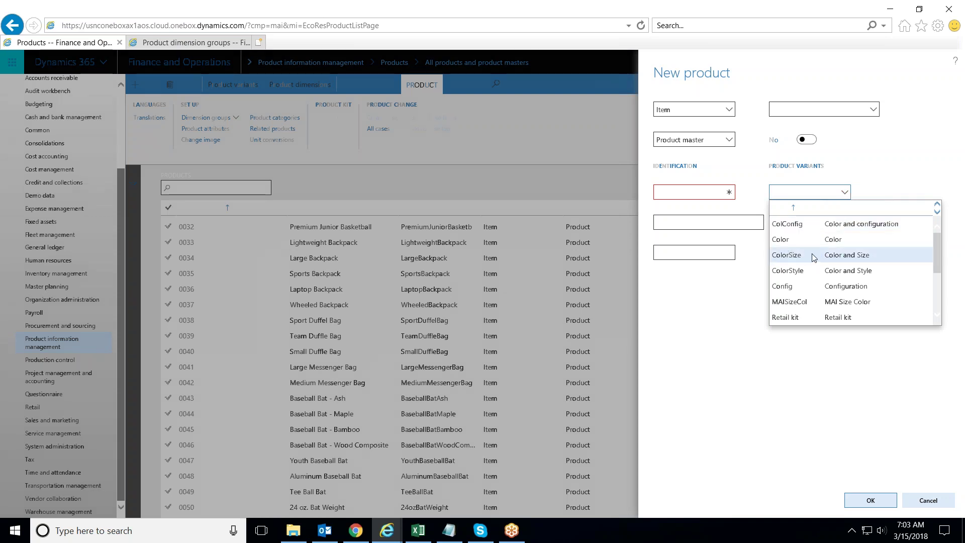
left_click(801, 255)
left_click(698, 193)
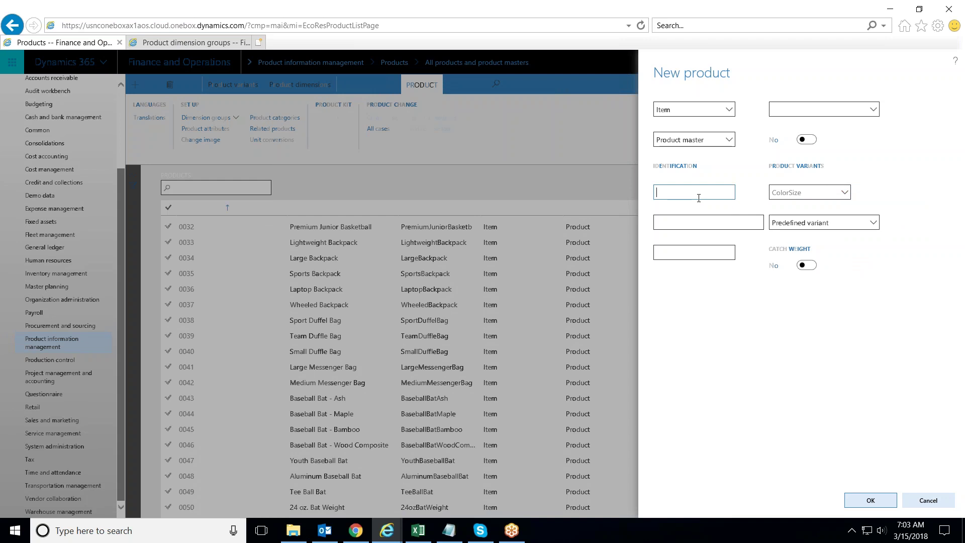
type("Shirt")
key("Tab")
left_click(722, 296)
left_click(859, 502)
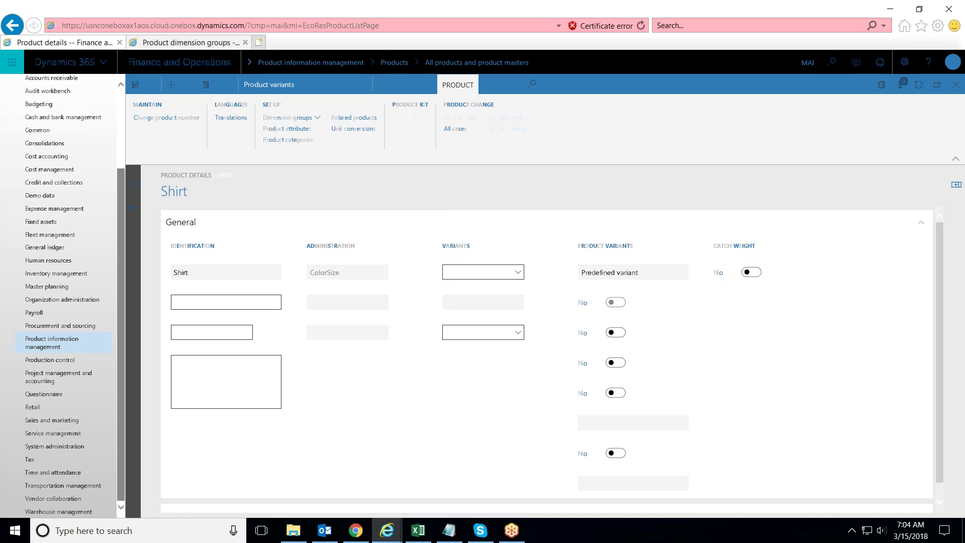
Close the browser tab with the Shirt product details and open the released products list.
left_click(157, 44)
left_click(100, 43)
left_click(120, 43)
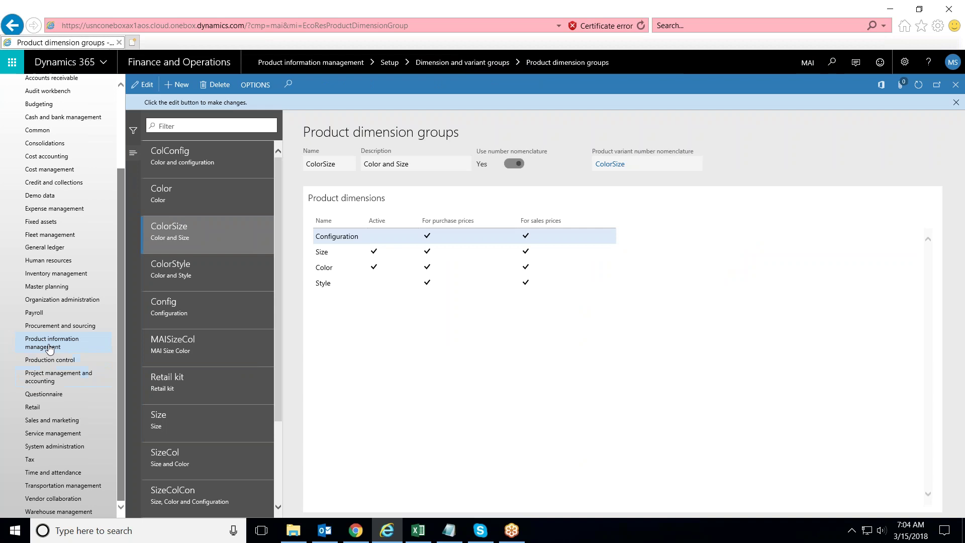
left_click(48, 346)
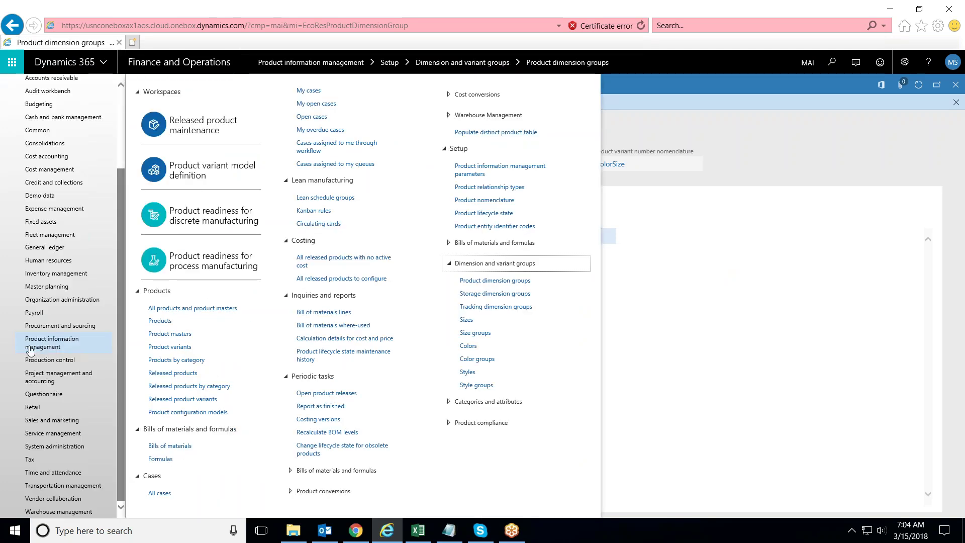
left_click(153, 376)
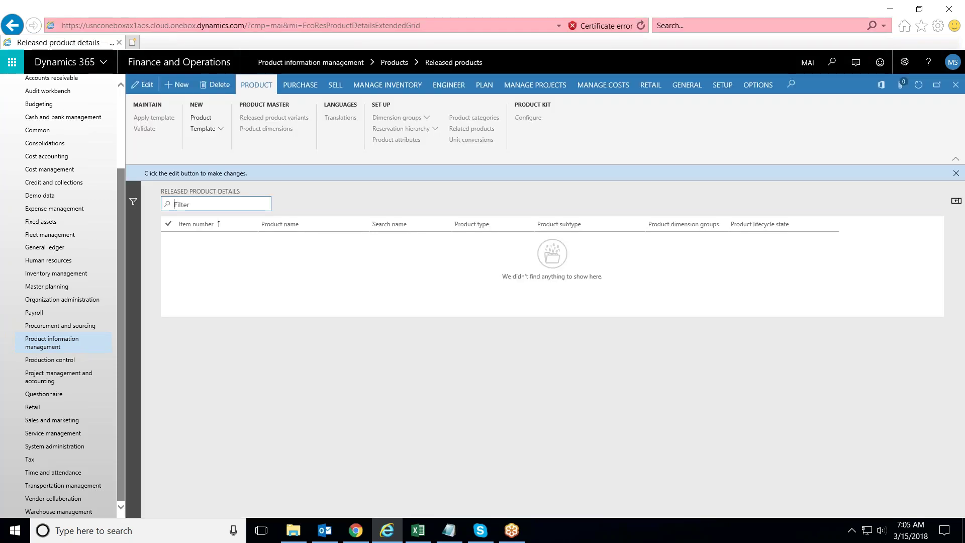
Open the product masters list and filter it to product names beginning with "shirt".
left_click(49, 346)
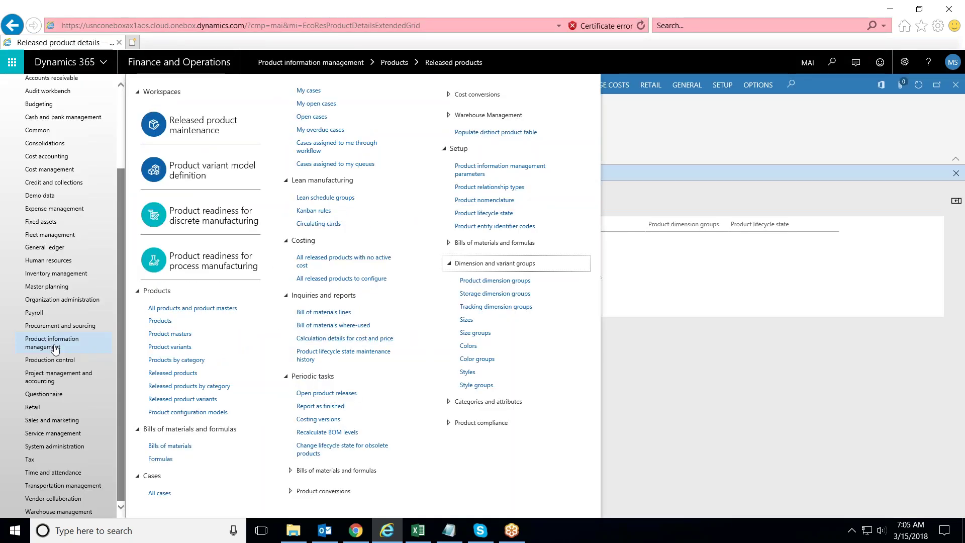
left_click(173, 333)
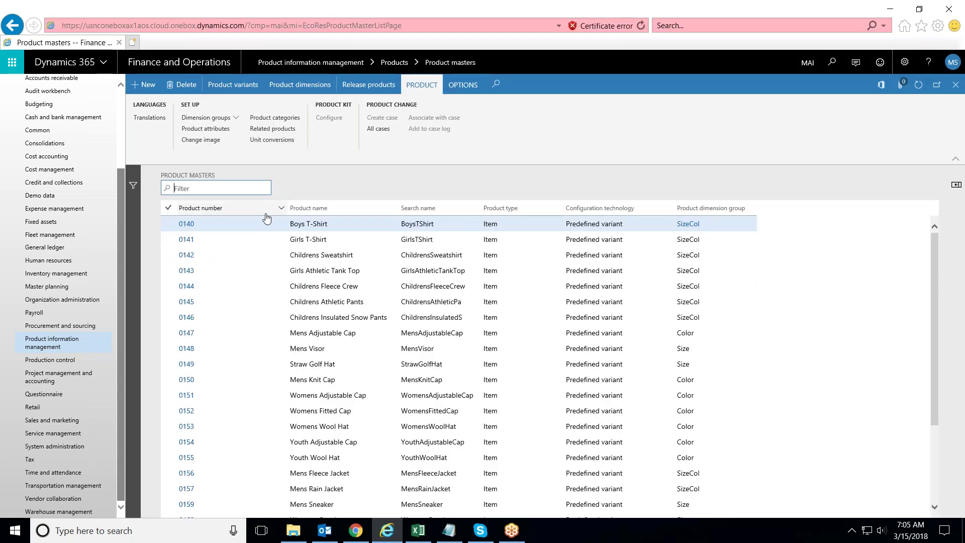
left_click(283, 212)
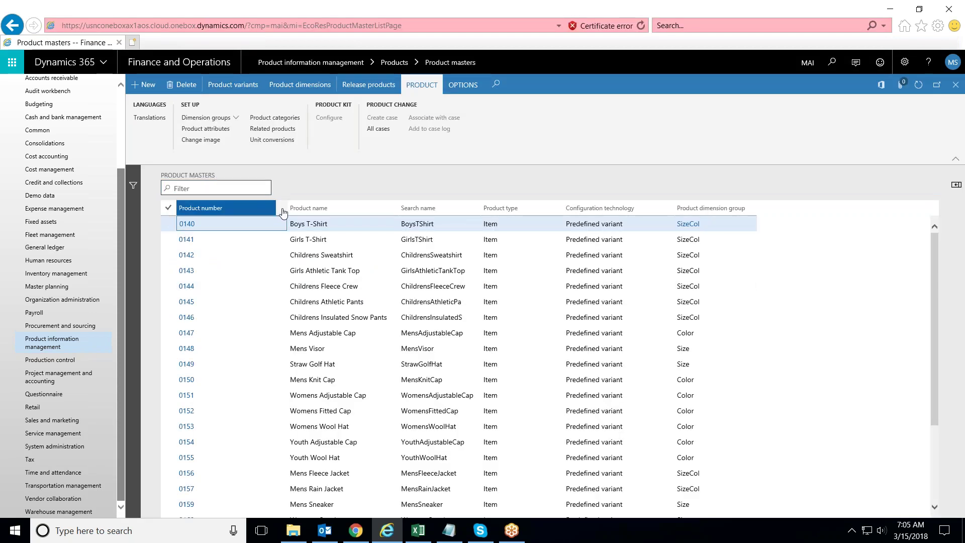
left_click(281, 208)
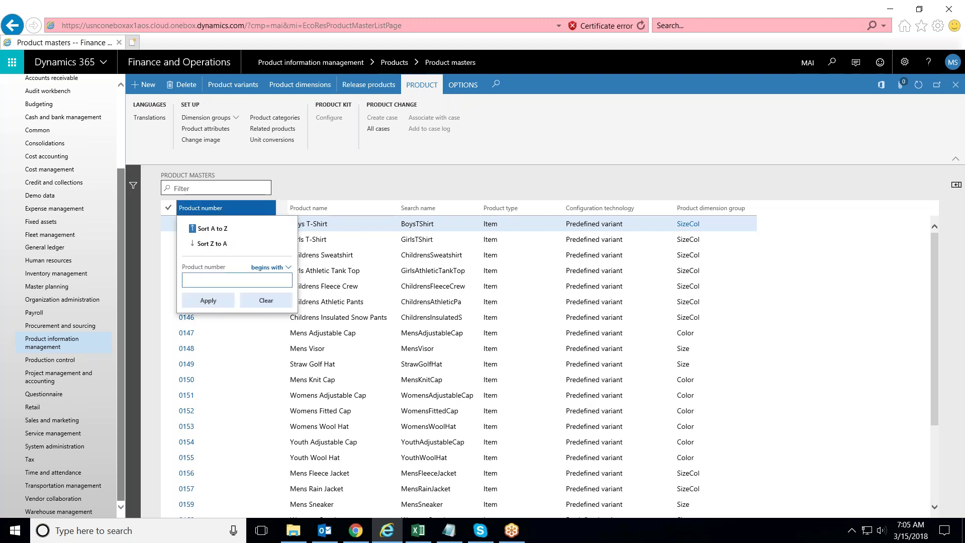
left_click(393, 211)
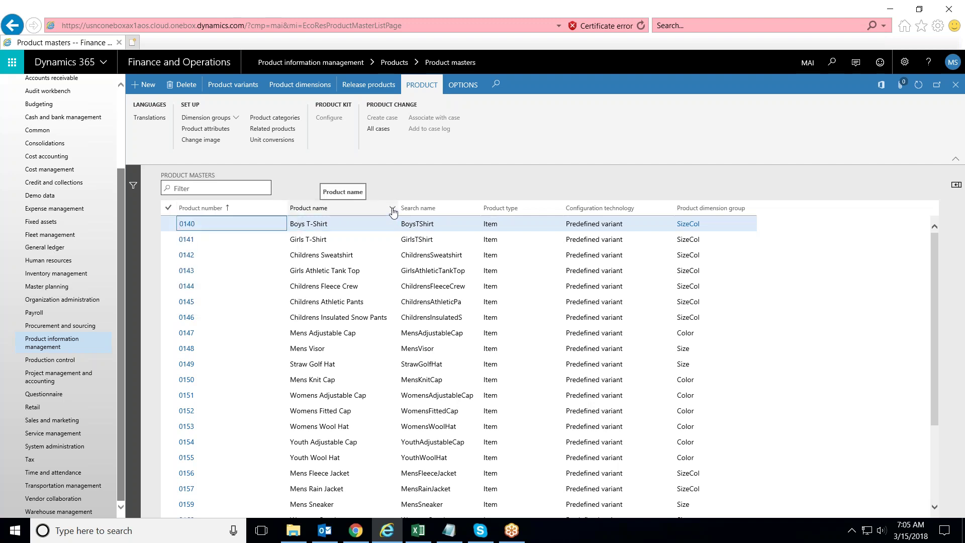
left_click(393, 211)
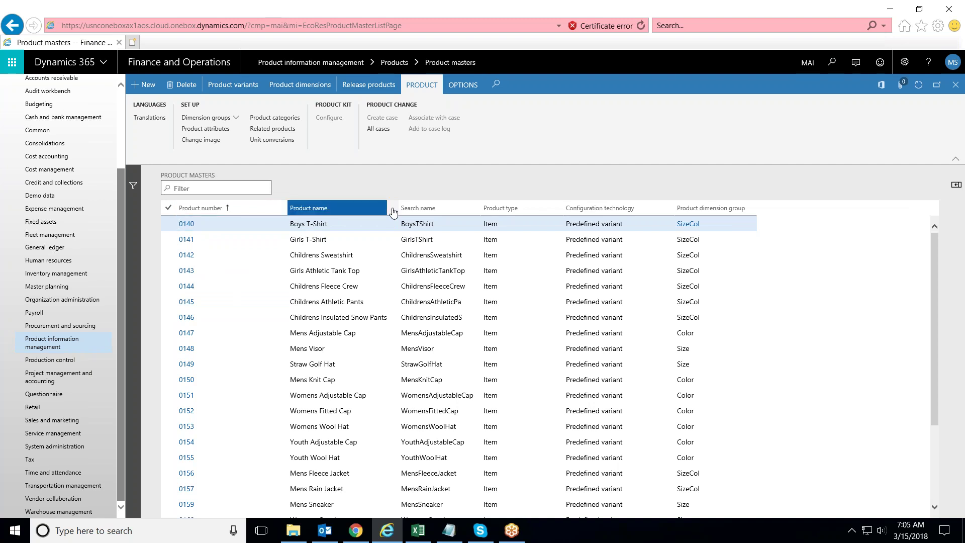
left_click(399, 268)
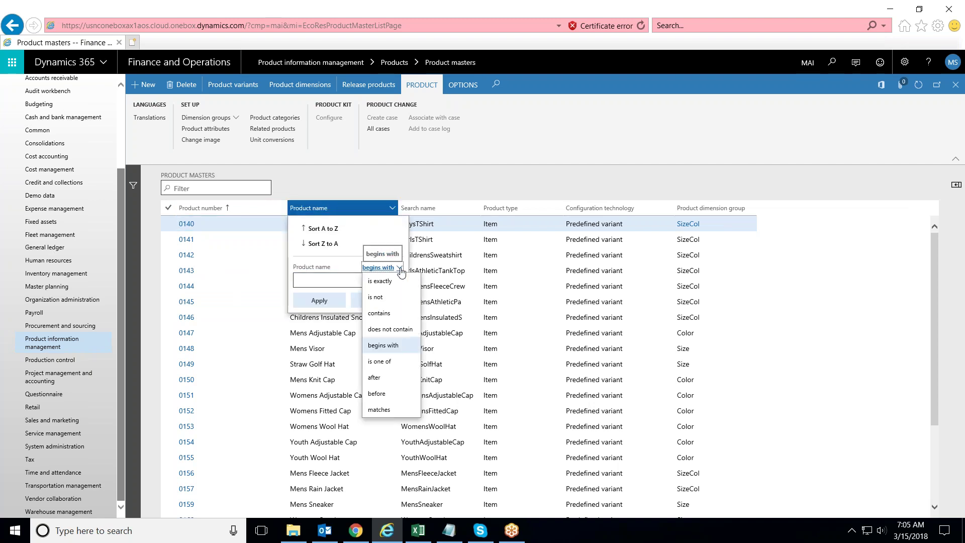
left_click(329, 281)
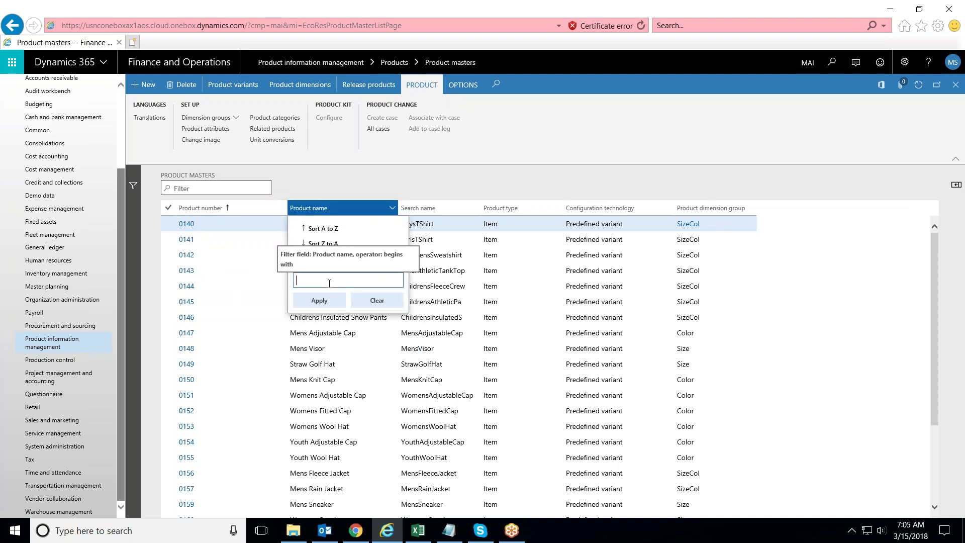
type("shirt")
left_click(323, 301)
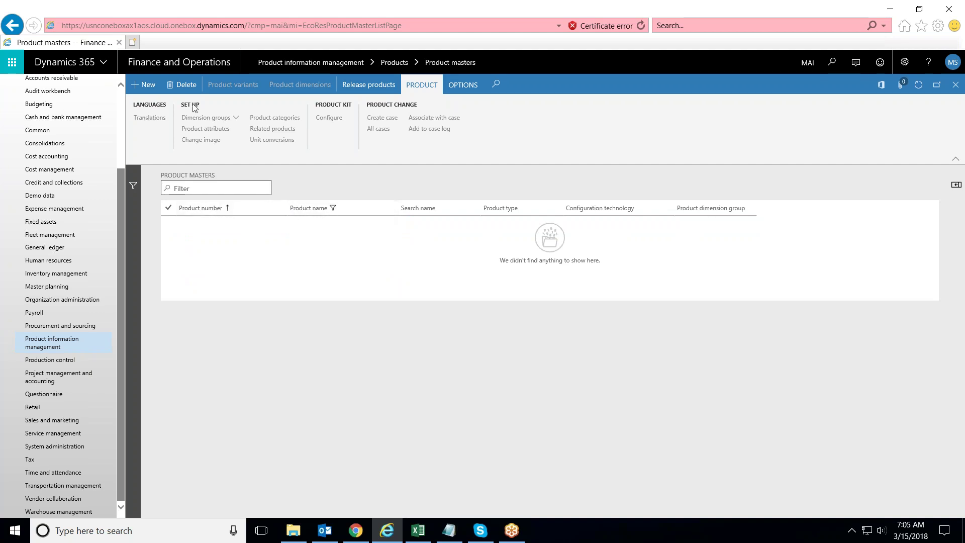
Start a new product master with the ColorSize dimension group and product number Shirt MAI.
left_click(145, 87)
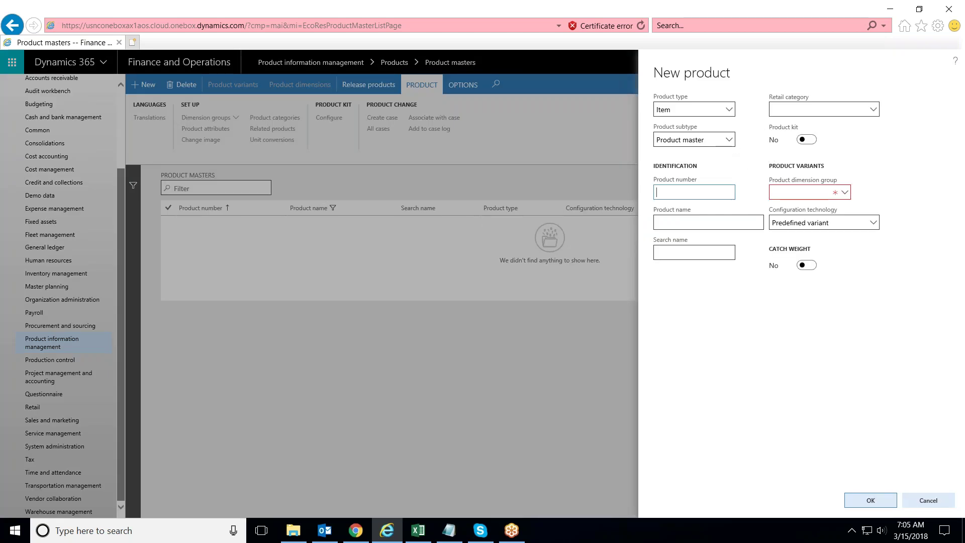
left_click(844, 194)
left_click(845, 194)
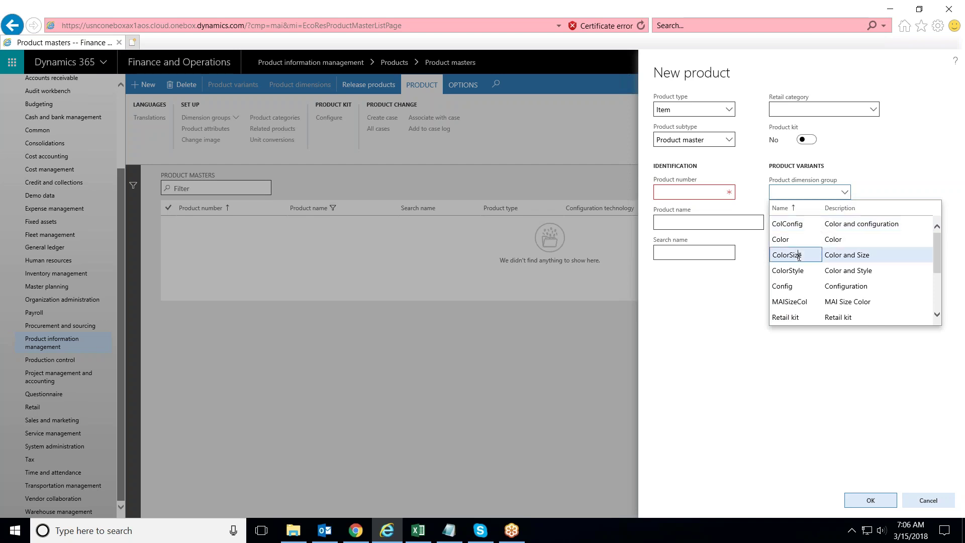
left_click(800, 255)
left_click(686, 192)
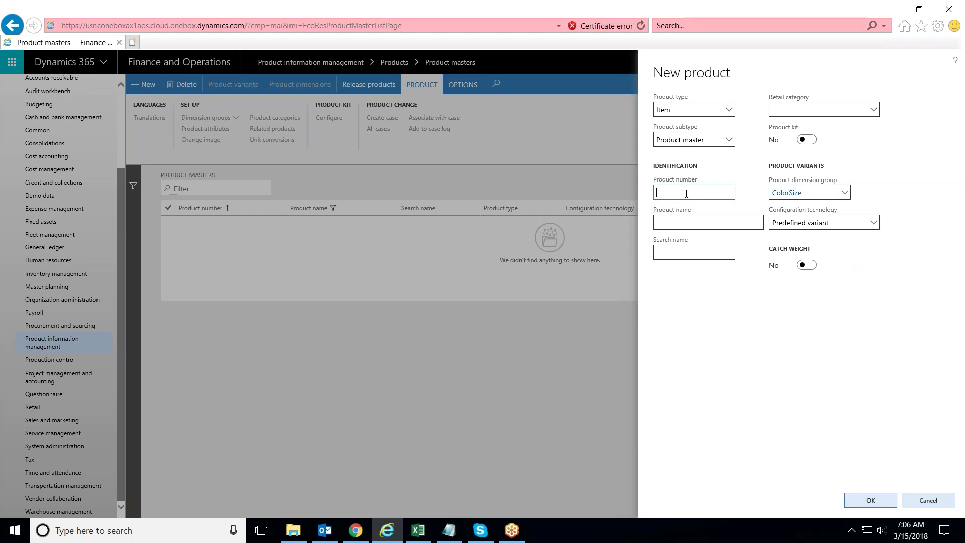
type("Shirt MA")
key("Tab")
Name the product "Shirt for MAI", let the search name fill in as ShirtforMAI, and create the product master.
type("Shirt")
type(" for ")
type("domestic")
type(" dale")
key("BackSpace")
key("BackSpace")
key("BackSpace")
key("BackSpace")
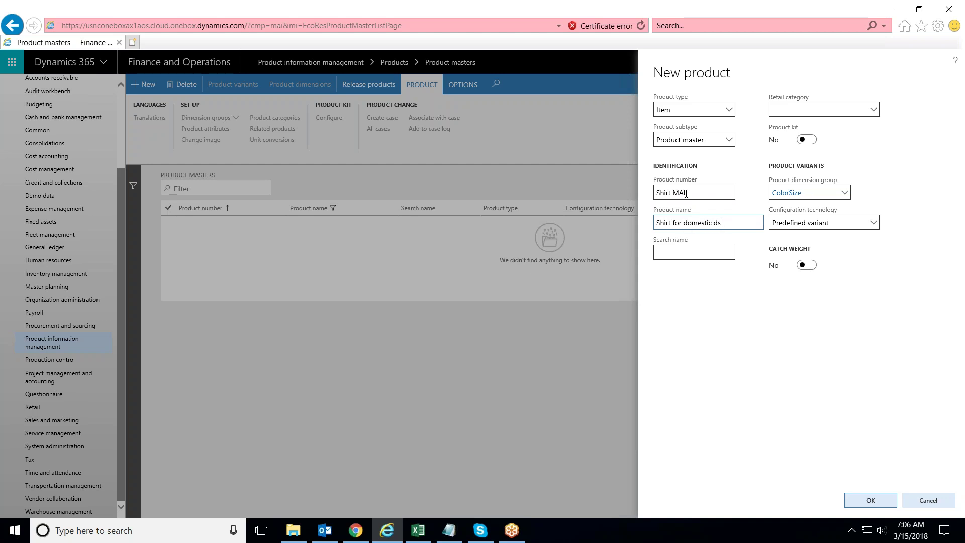
type("sale")
key("BackSpace")
key("BackSpace")
key("BackSpace")
key("BackSpace")
key("BackSpace")
key("BackSpace")
key("BackSpace")
key("BackSpace")
key("BackSpace")
key("BackSpace")
key("BackSpace")
key("BackSpace")
key("BackSpace")
key("BackSpace")
key("BackSpace")
key("BackSpace")
key("BackSpace")
type("for MAI")
left_click(704, 256)
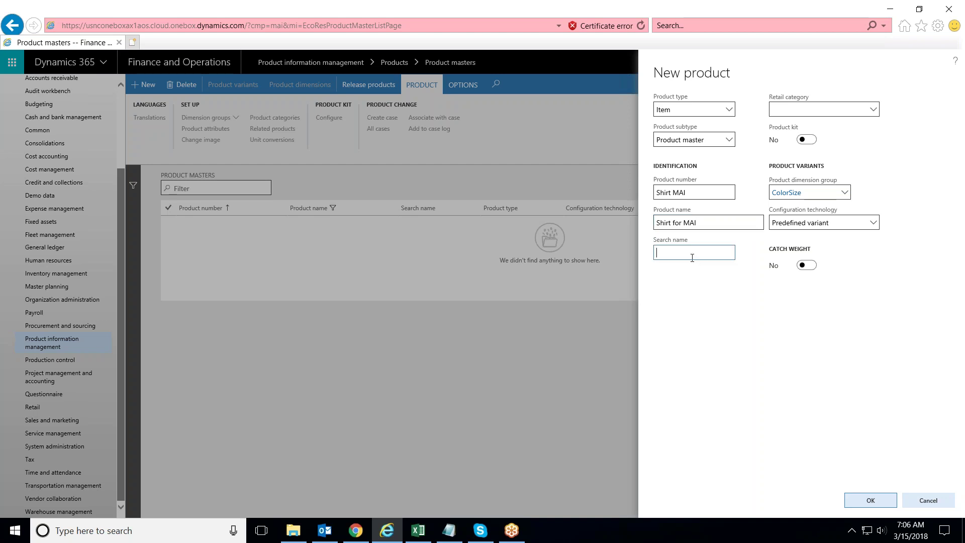
left_click(719, 318)
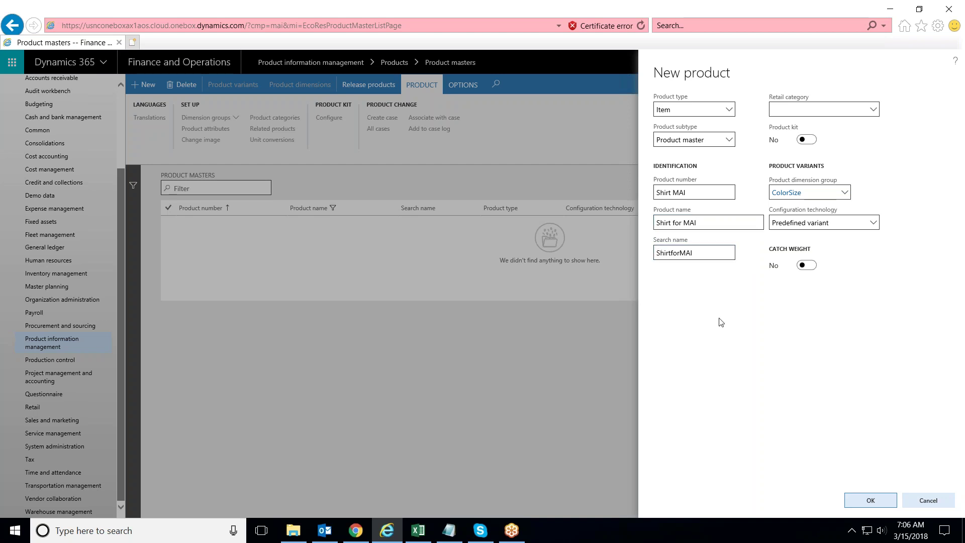
left_click(870, 501)
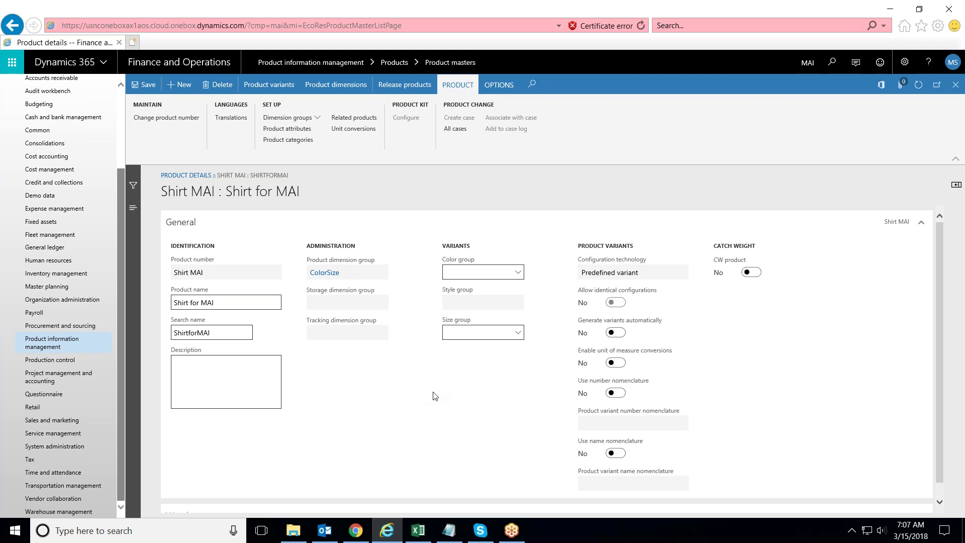
Open the product dimensions of Shirt MAI, add a new size line and list the available sizes.
scroll(435, 396, "down", 1)
scroll(435, 396, "up", 1)
left_click(335, 85)
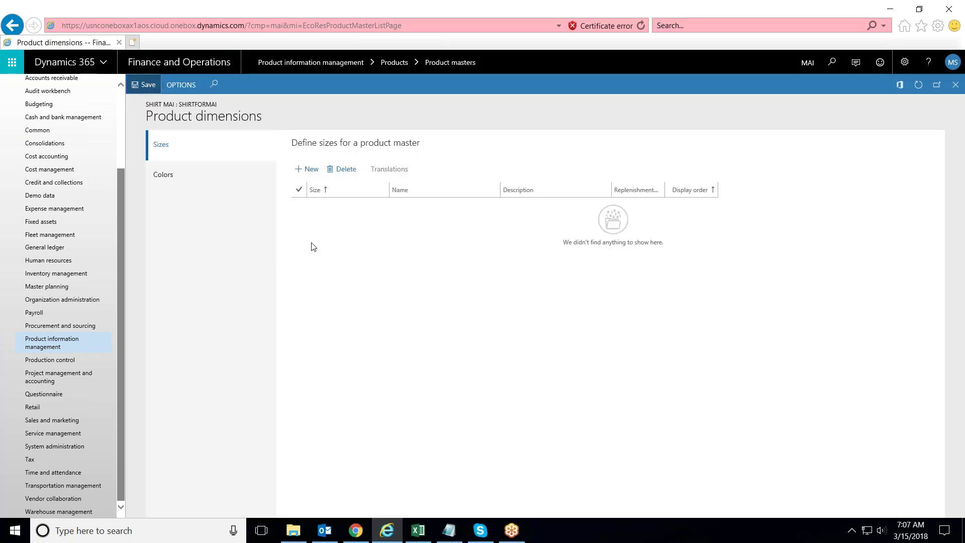
left_click(200, 153)
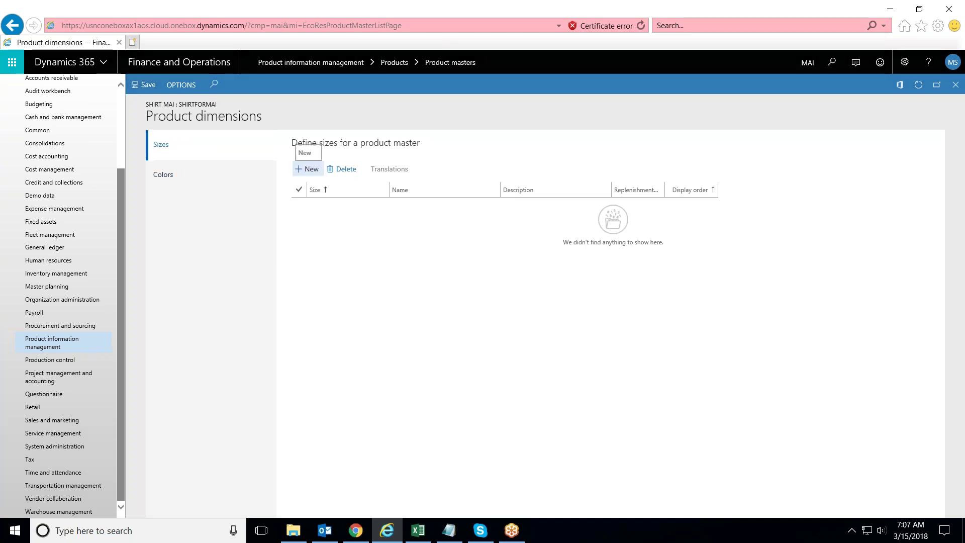
left_click(307, 169)
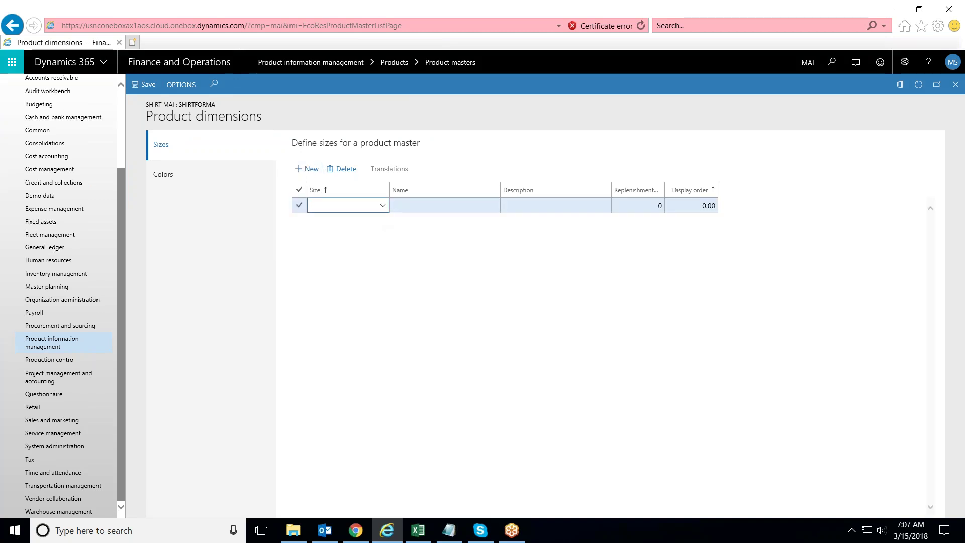
left_click(383, 207)
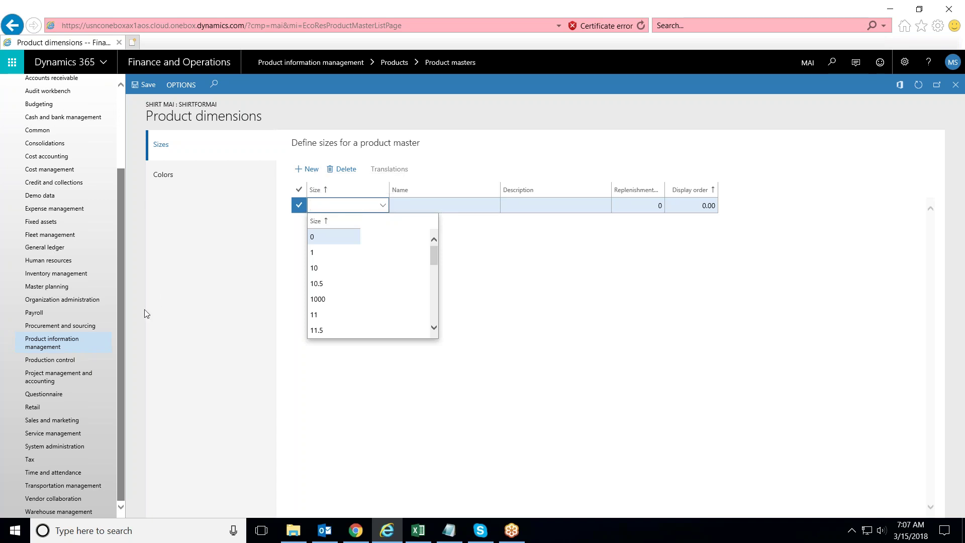
left_click(51, 342)
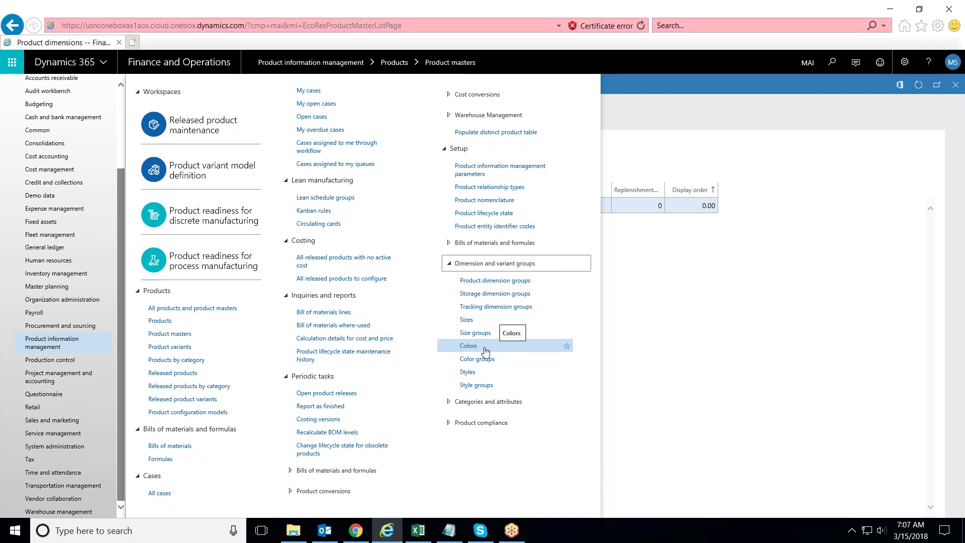
left_click(654, 322)
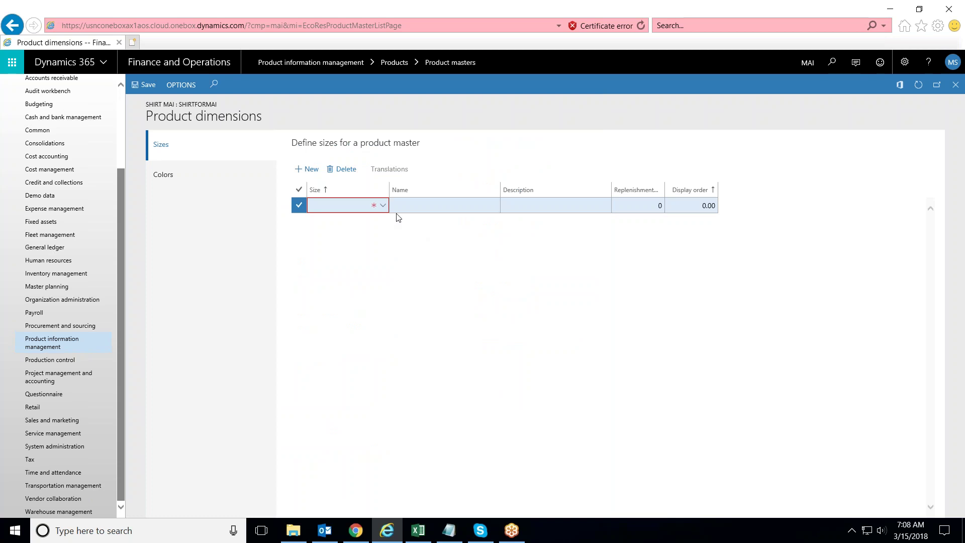
Define sizes L and S for the Shirt MAI product master.
left_click(358, 207)
type("l")
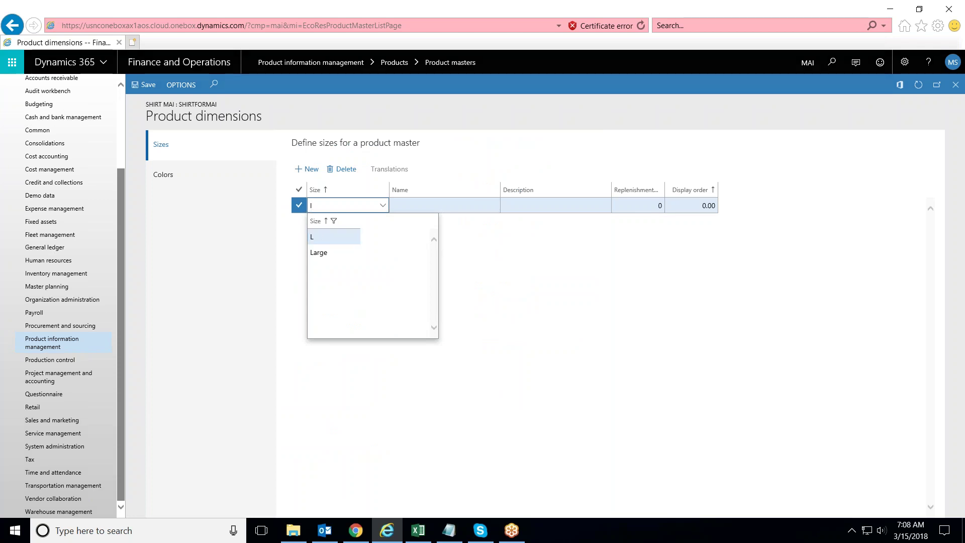
left_click(324, 240)
left_click(311, 171)
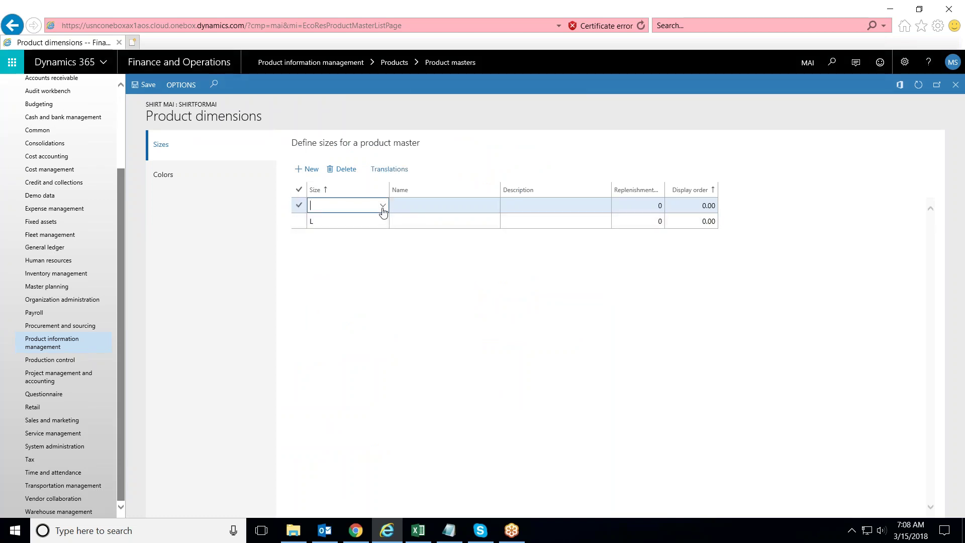
left_click(359, 204)
left_click(383, 206)
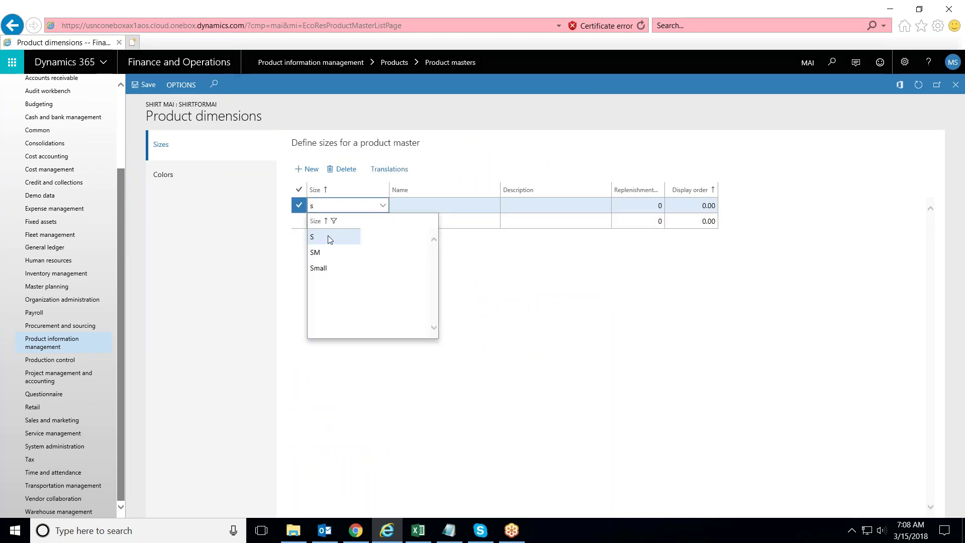
key("Return")
Define colors Black and White for the Shirt MAI product master, save them and close the product dimensions.
left_click(204, 182)
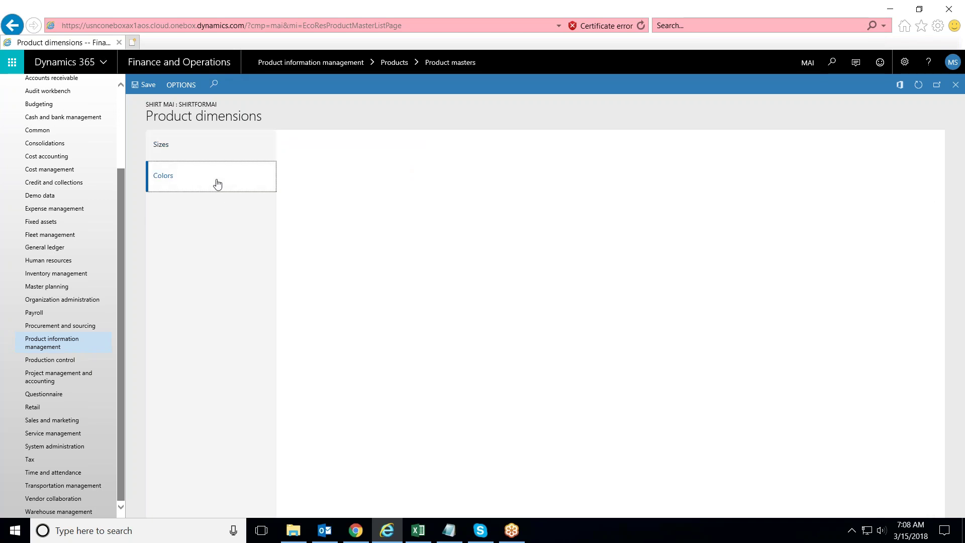
left_click(309, 173)
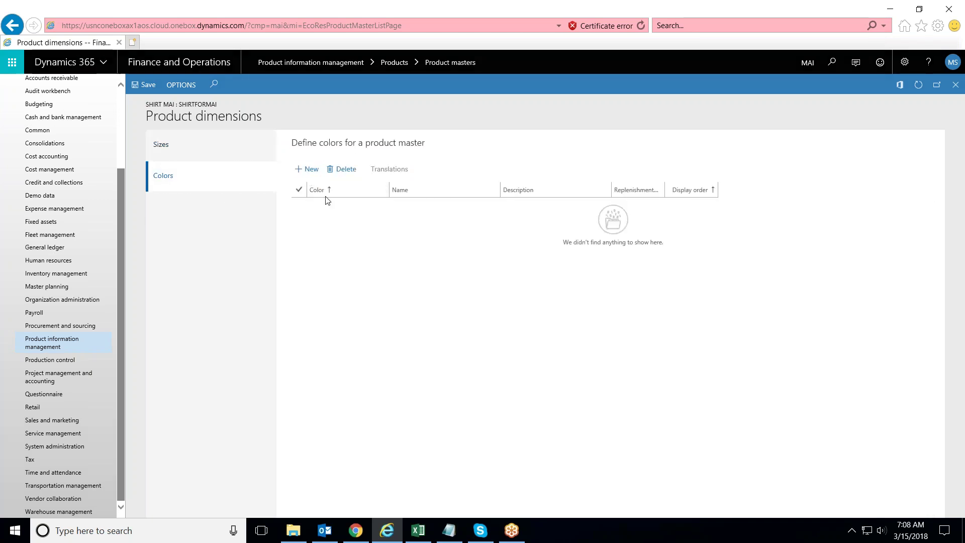
type("b")
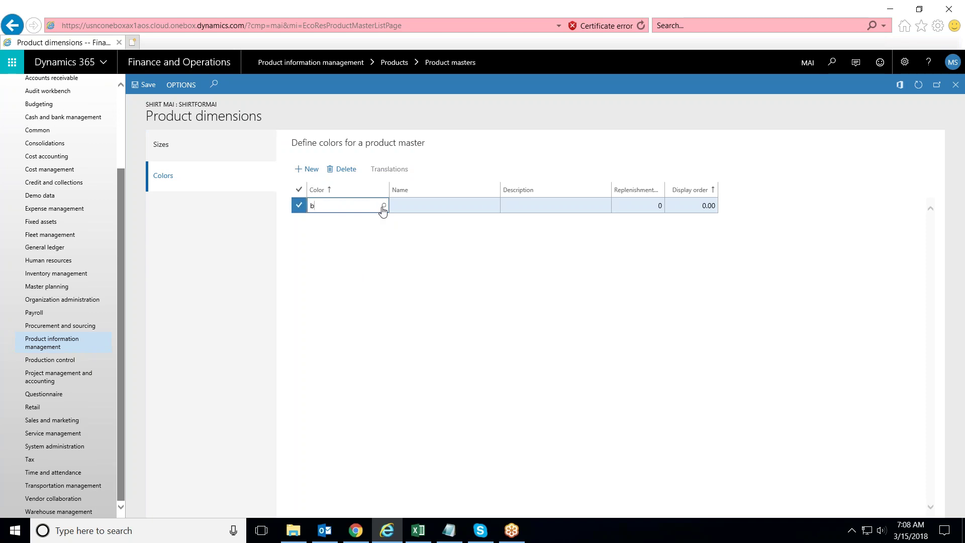
left_click(382, 205)
left_click(318, 237)
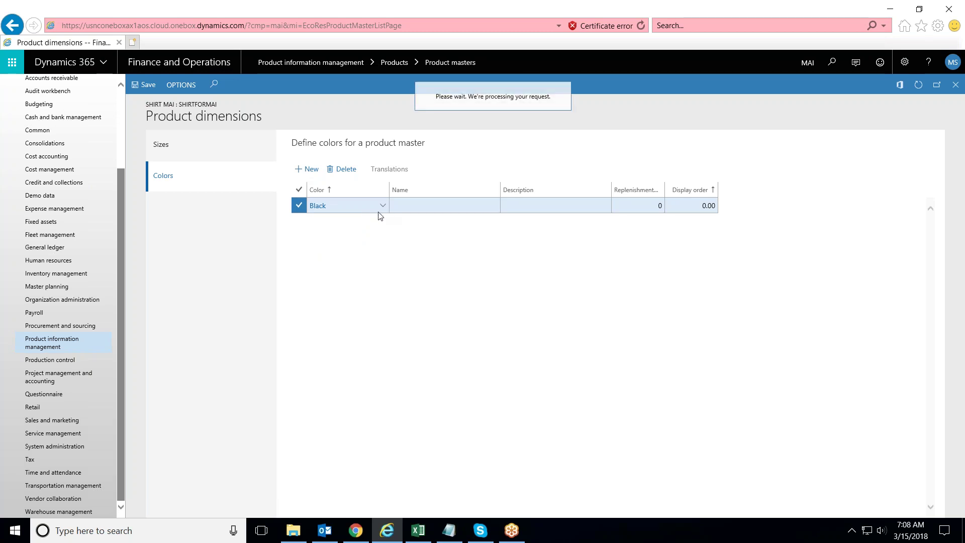
type("w")
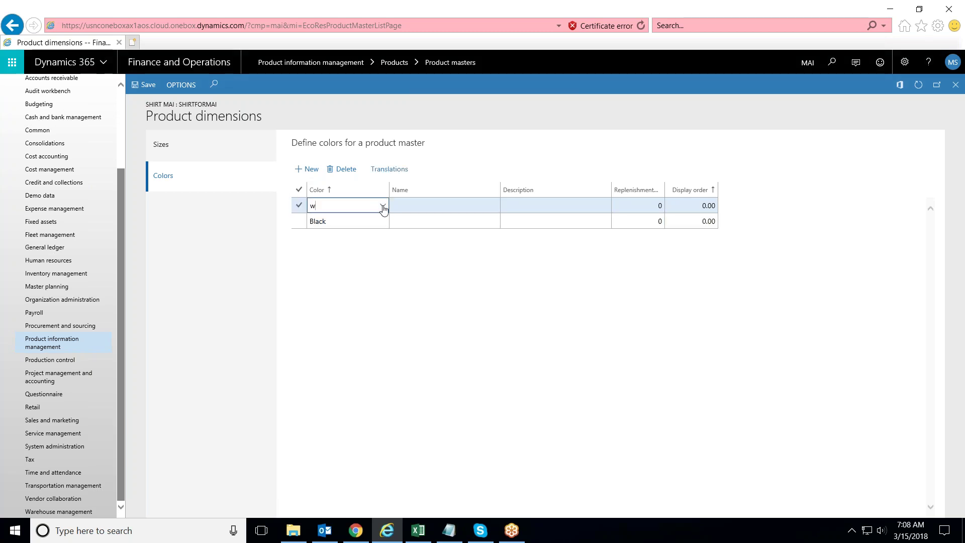
left_click(384, 207)
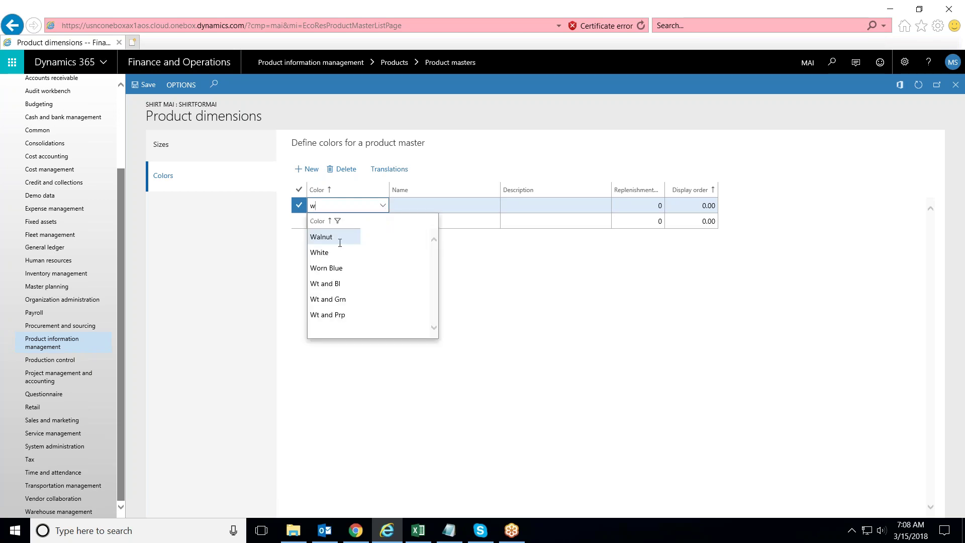
left_click(327, 253)
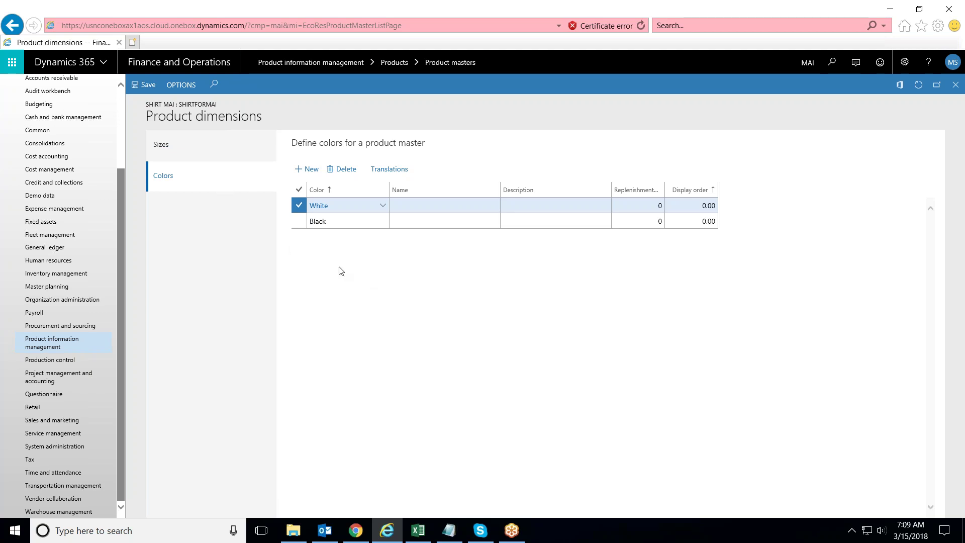
left_click(146, 84)
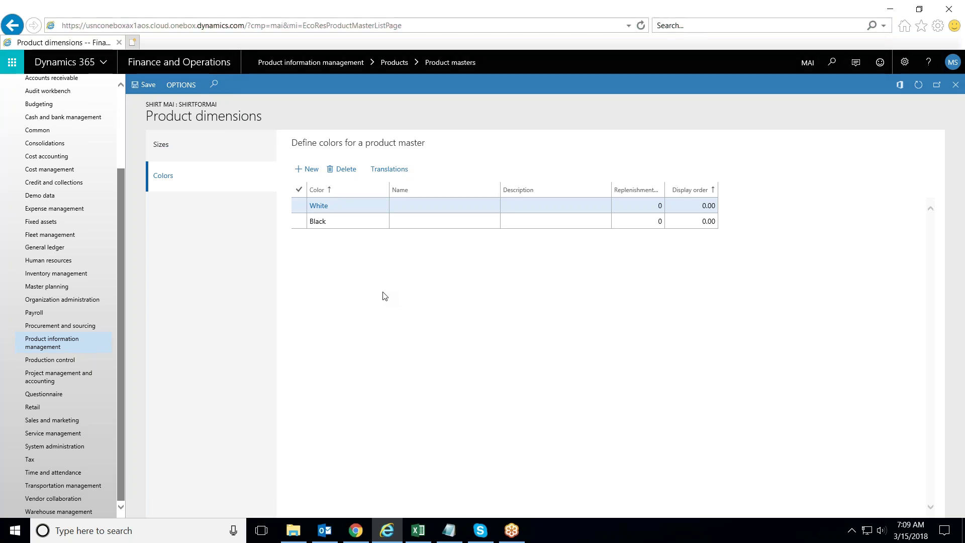
key("Escape")
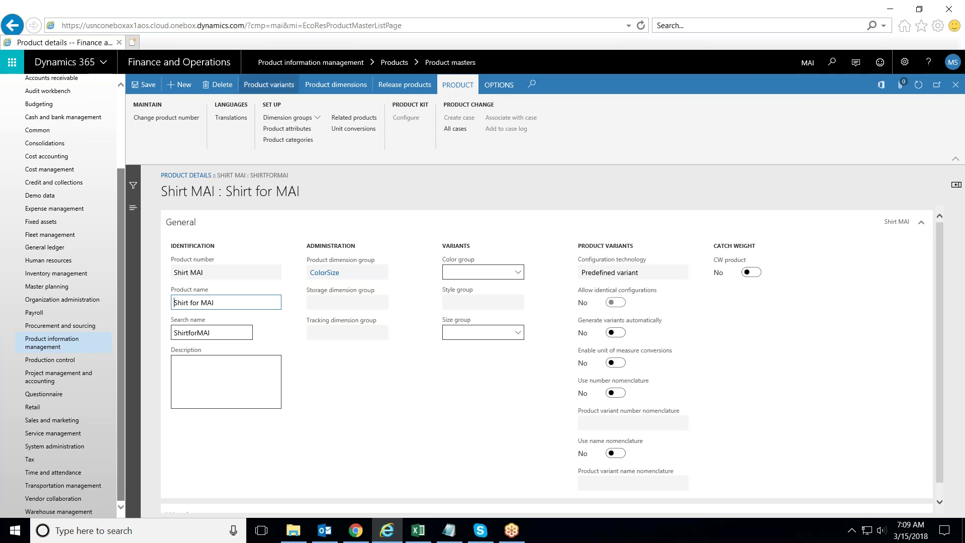
Open the product variants of Shirt MAI and create all suggested size and color variants.
left_click(260, 88)
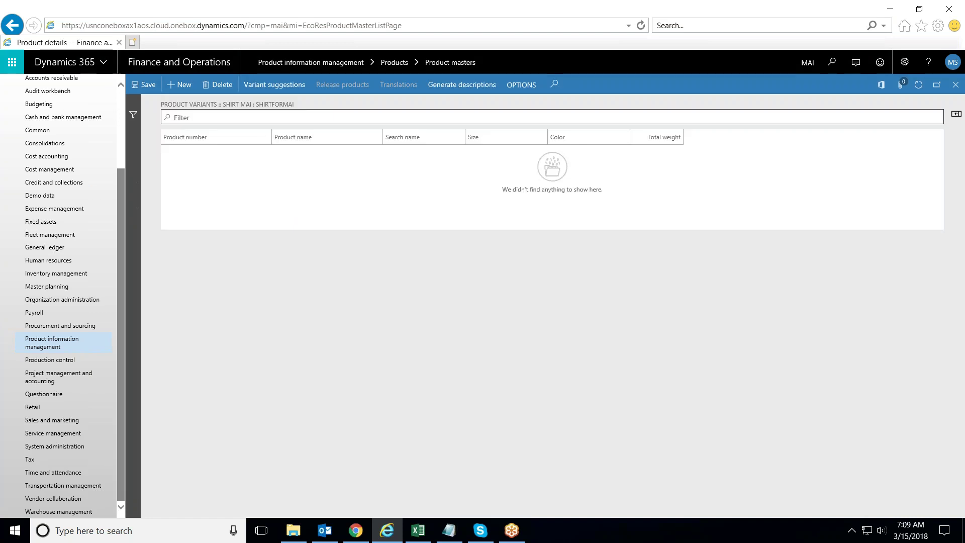
left_click(180, 84)
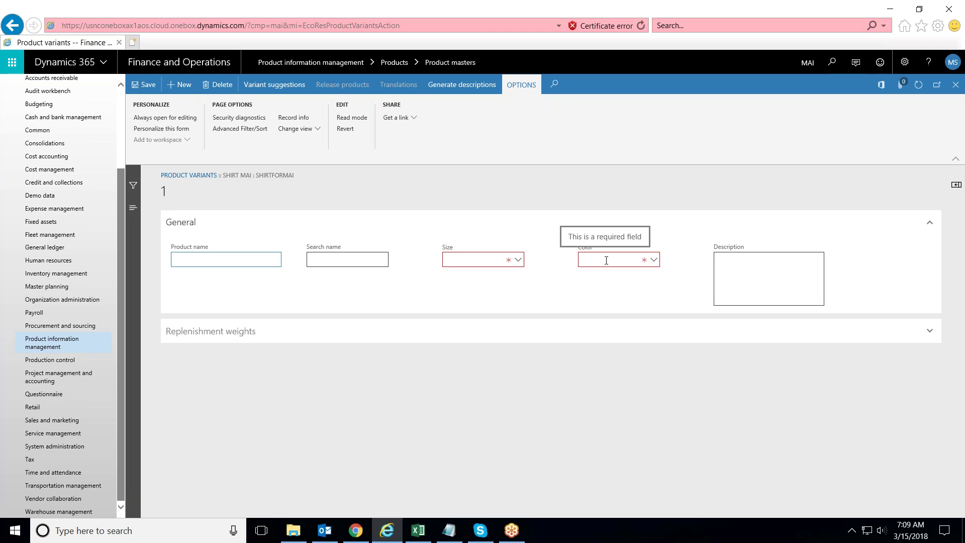
left_click(268, 86)
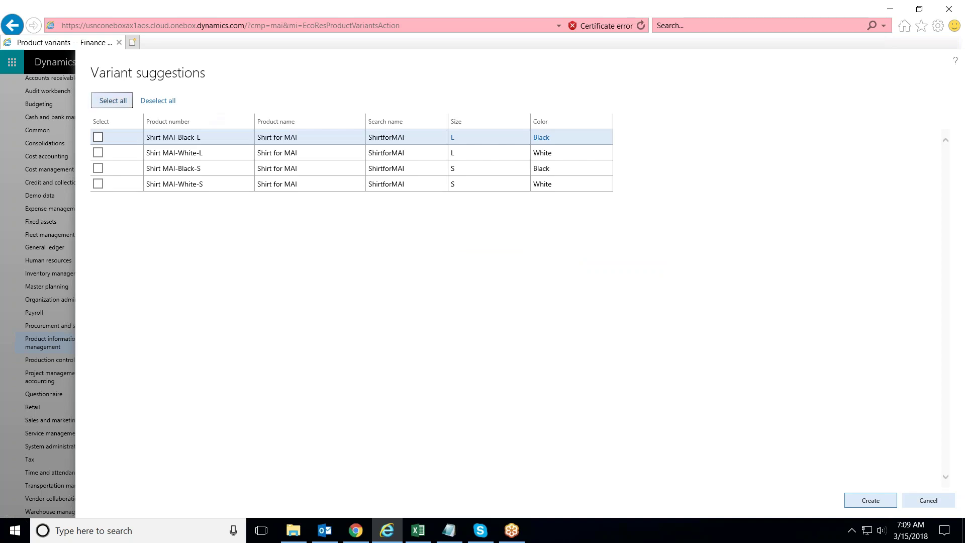
left_click(107, 103)
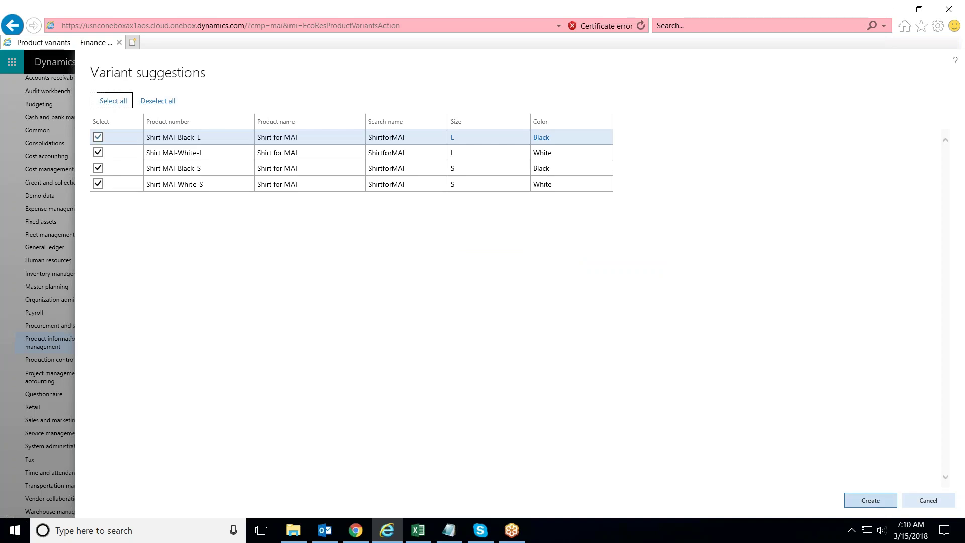
left_click(870, 500)
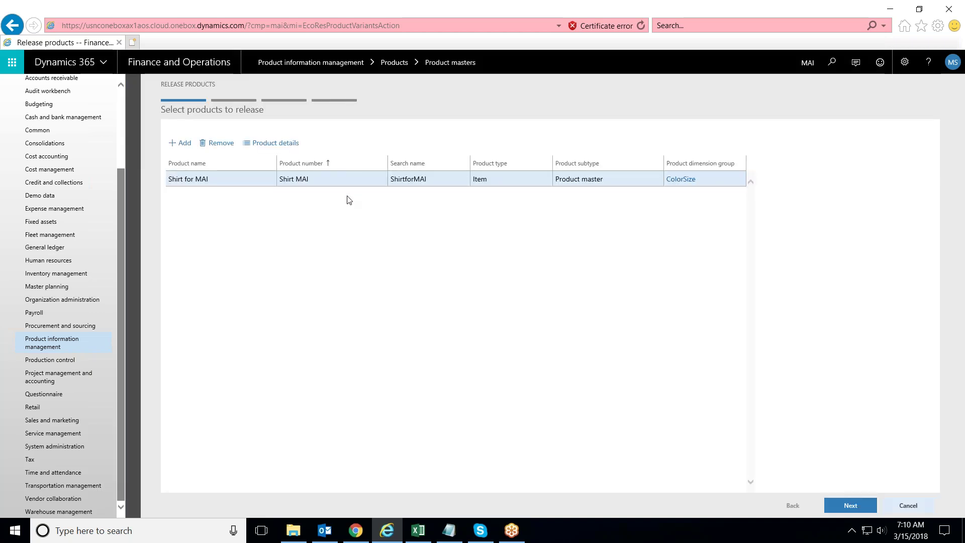
Release the Shirt MAI product master with all its variants to company MAI.
left_click(850, 505)
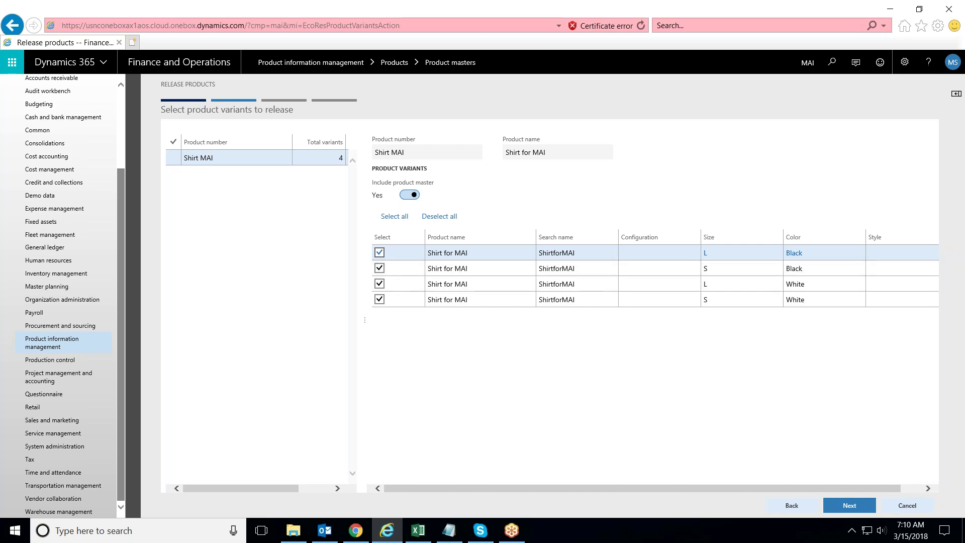
left_click(849, 505)
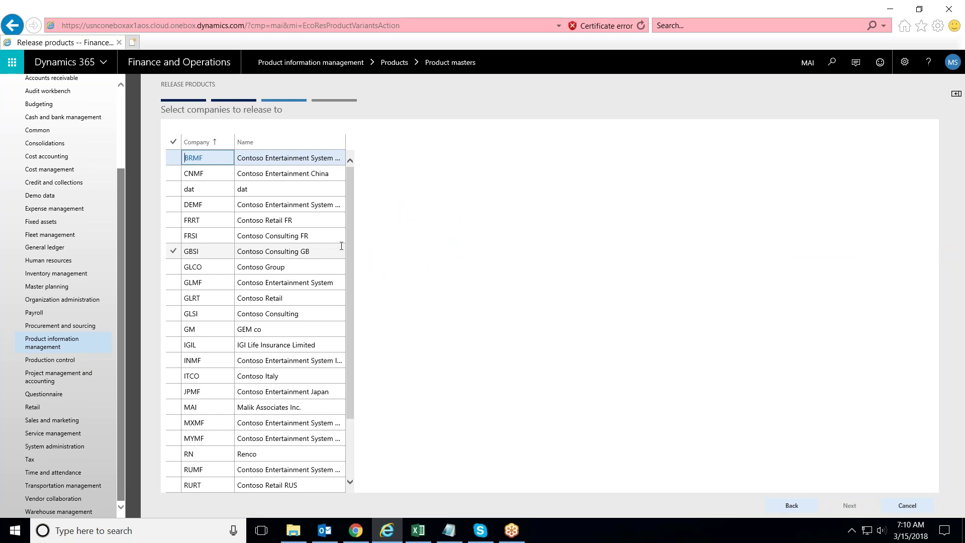
left_click_drag(349, 224, 364, 291)
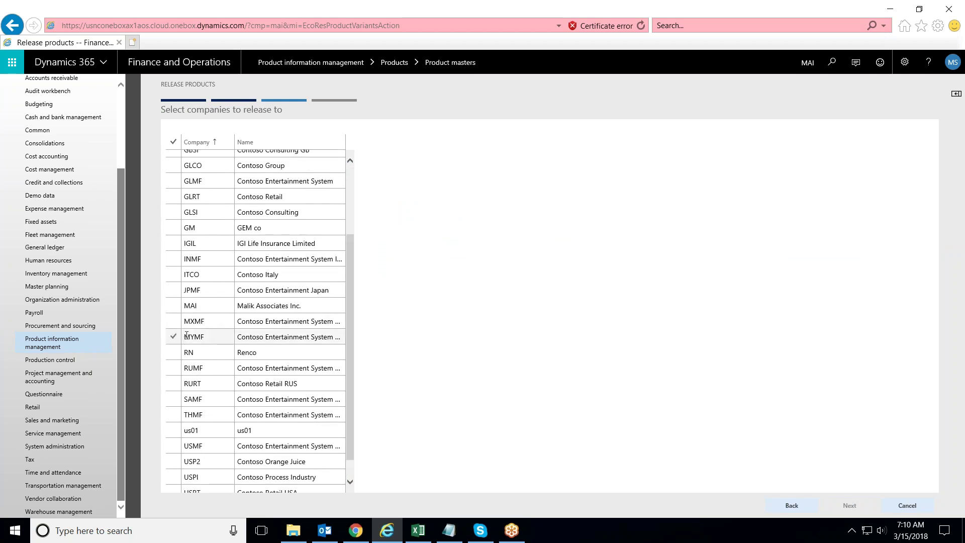
left_click(173, 307)
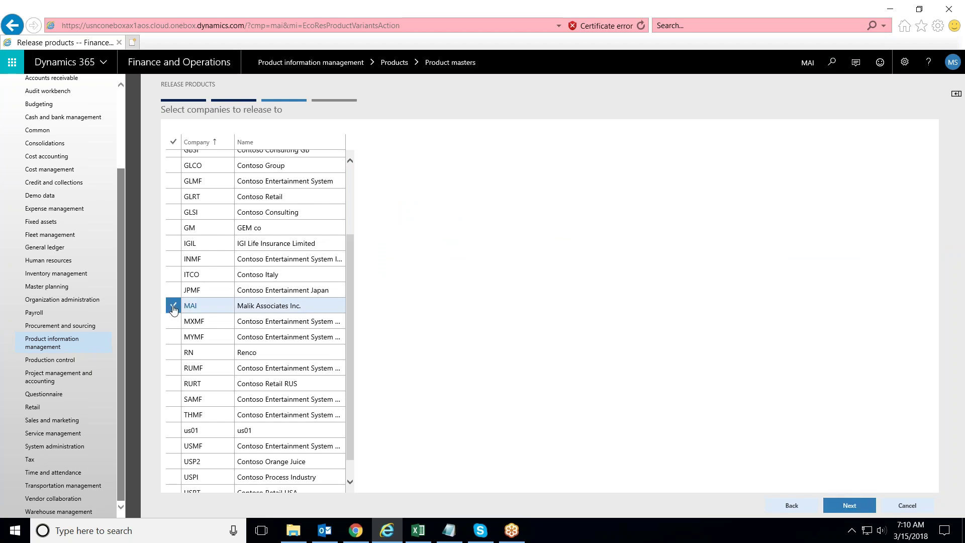
left_click(845, 507)
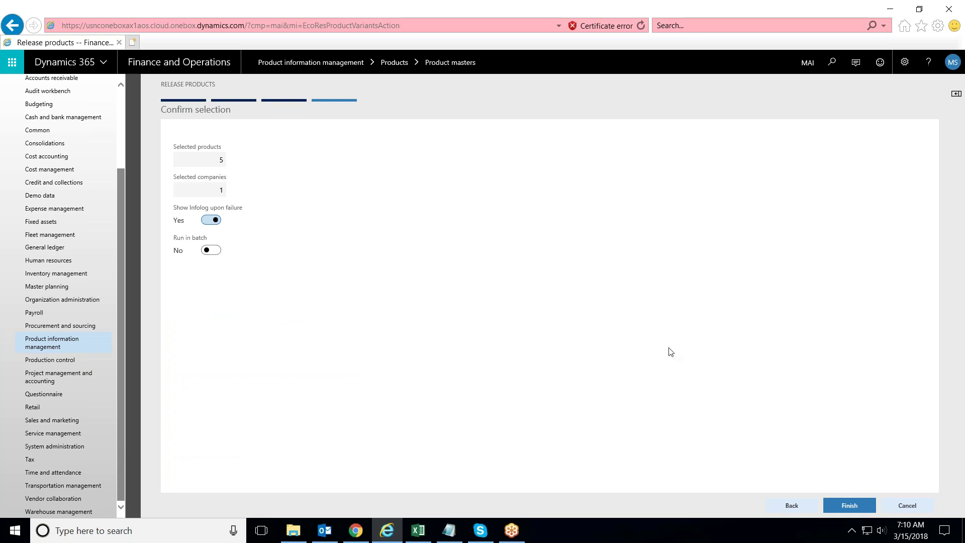
left_click(850, 509)
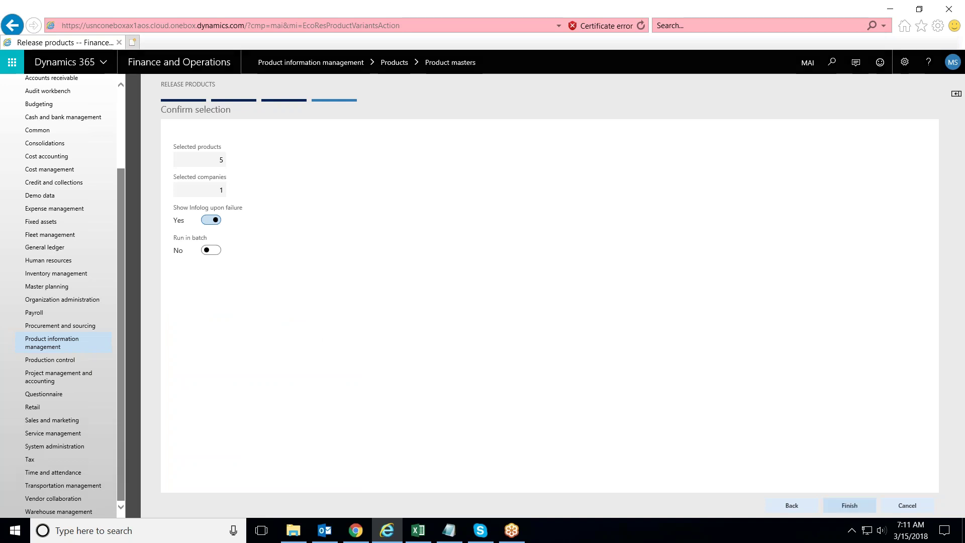
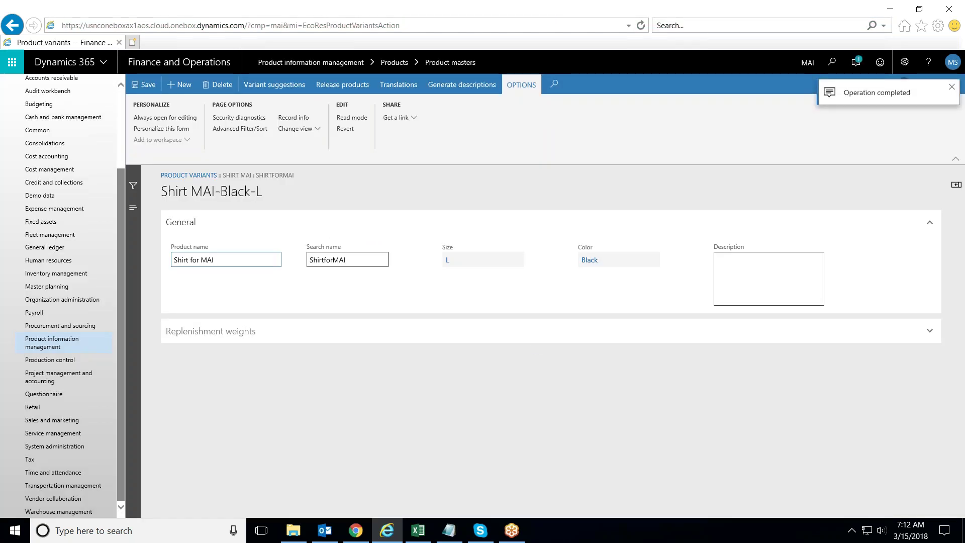
Review the released variants of Shirt MAI from the released products list and validate the released product.
left_click(56, 345)
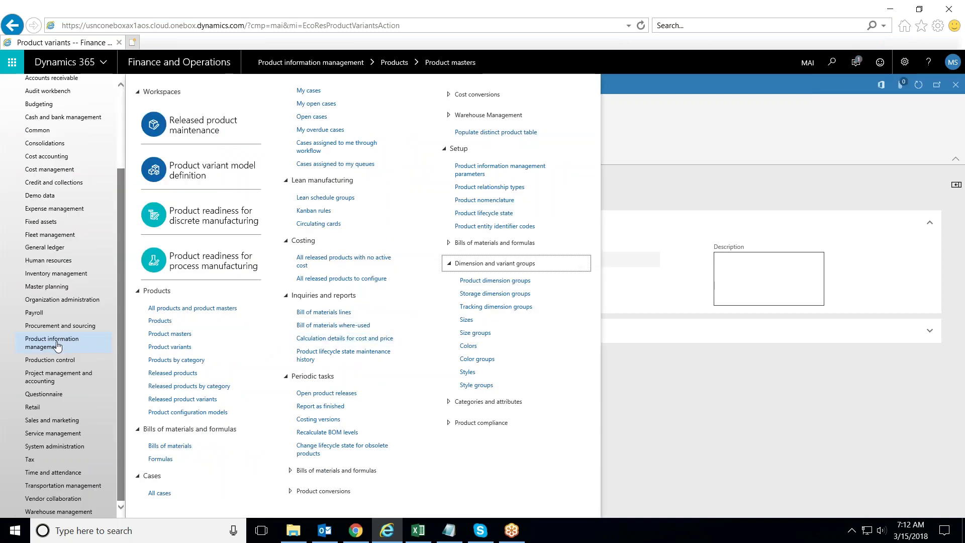
left_click(186, 373)
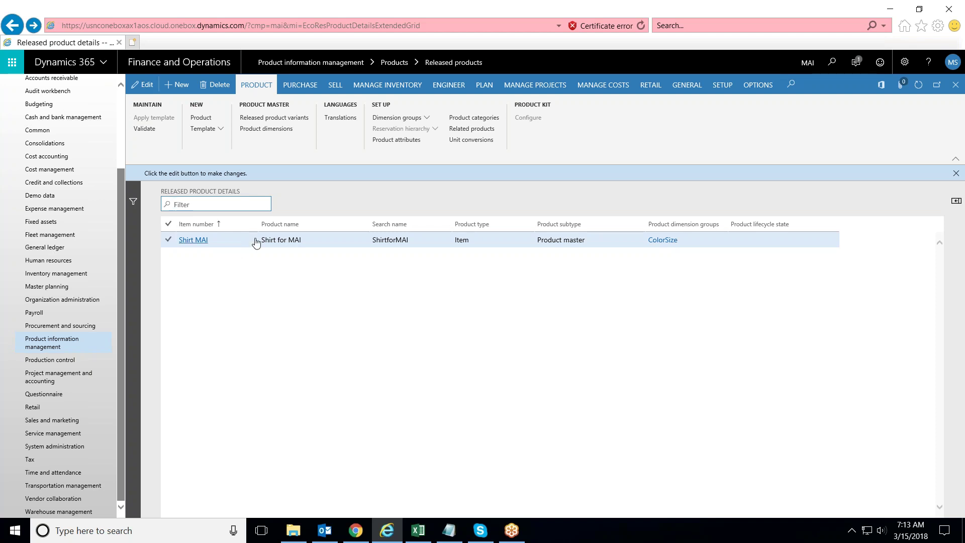
left_click(304, 122)
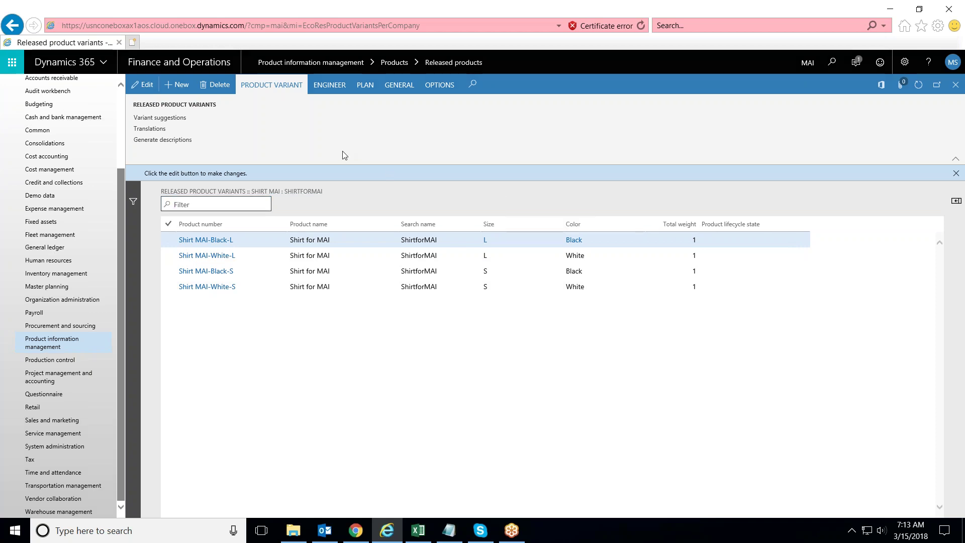
key("Escape")
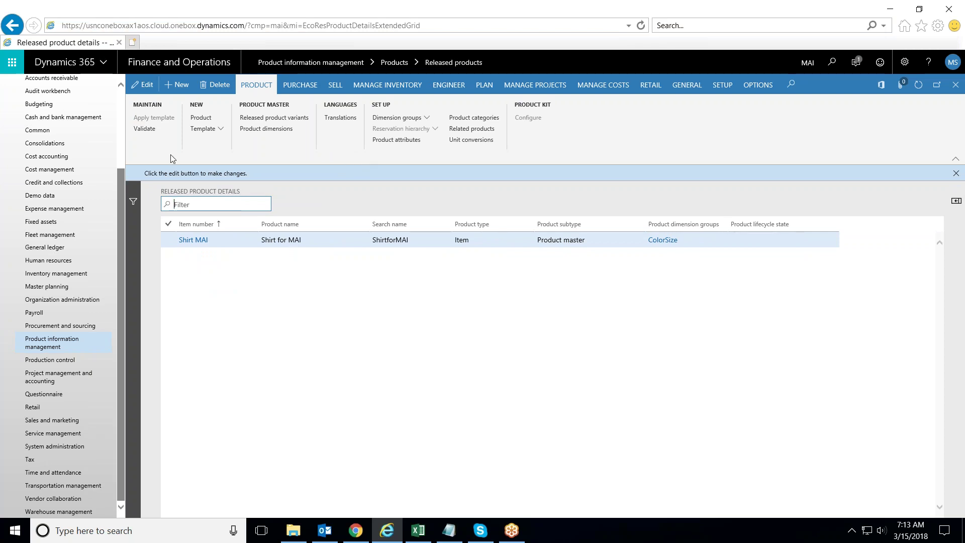
left_click(145, 129)
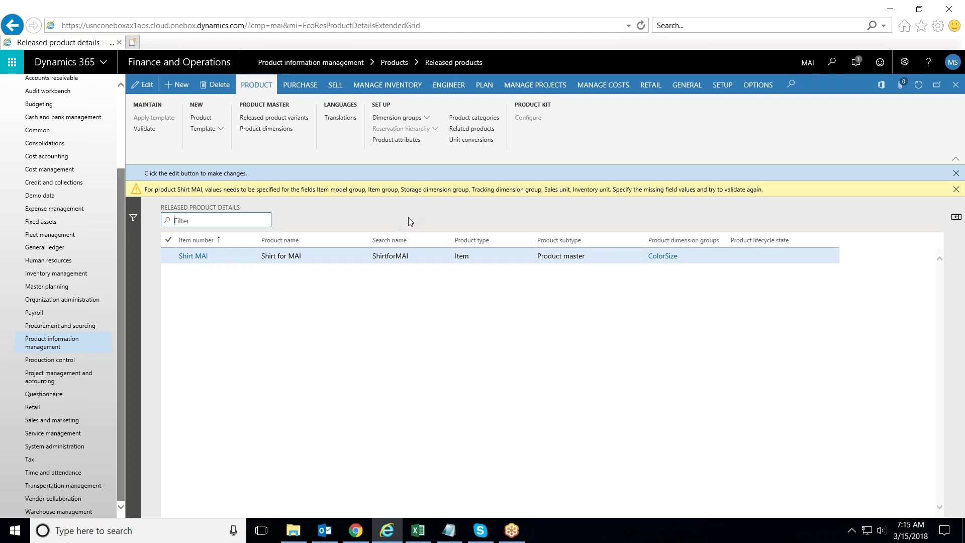
Duplicate the released products page in a second browser tab, continuing past the certificate warning, and return to the original tab.
right_click(74, 44)
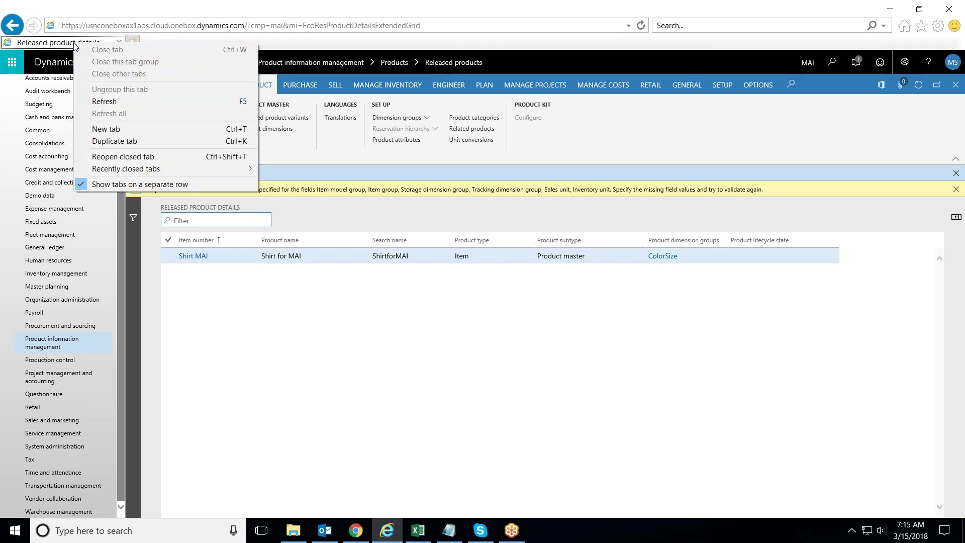
left_click(104, 142)
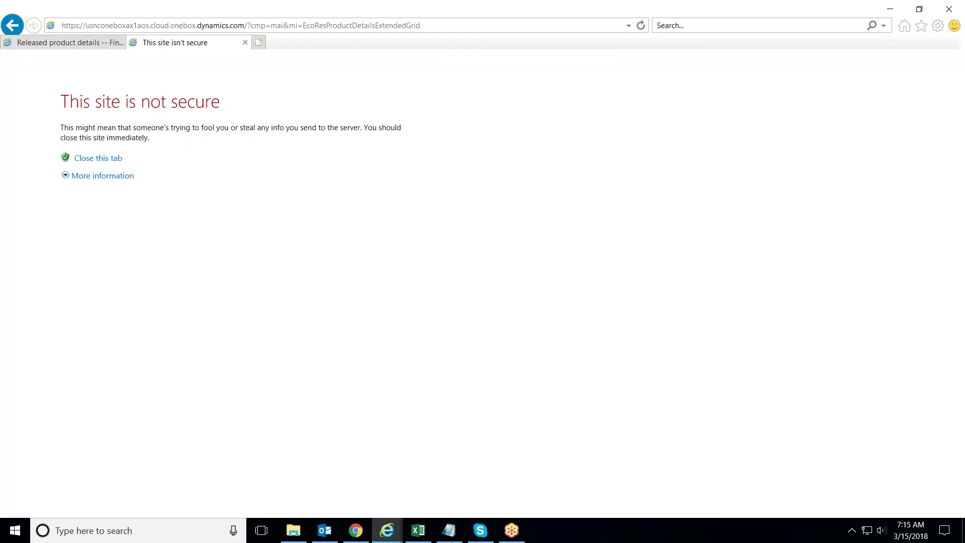
left_click(102, 175)
left_click(143, 241)
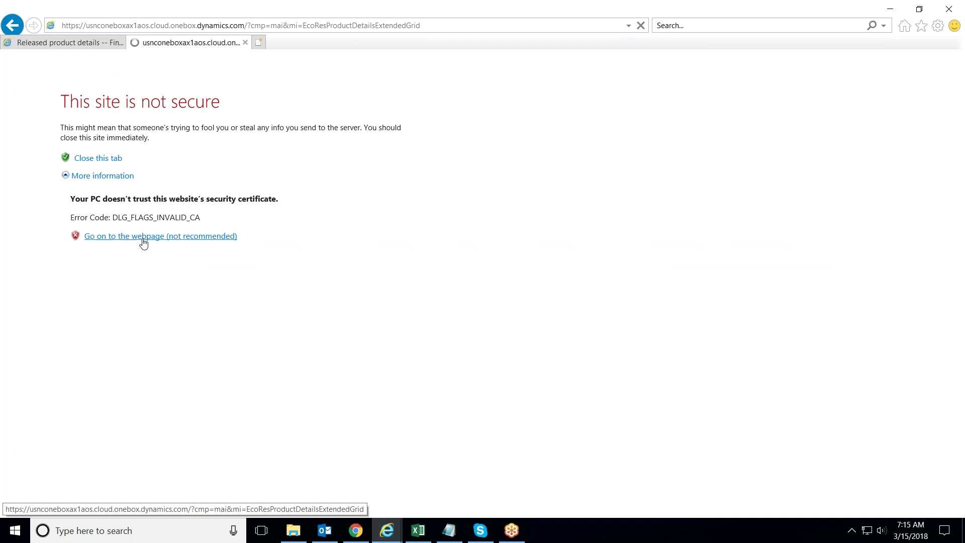
left_click(75, 44)
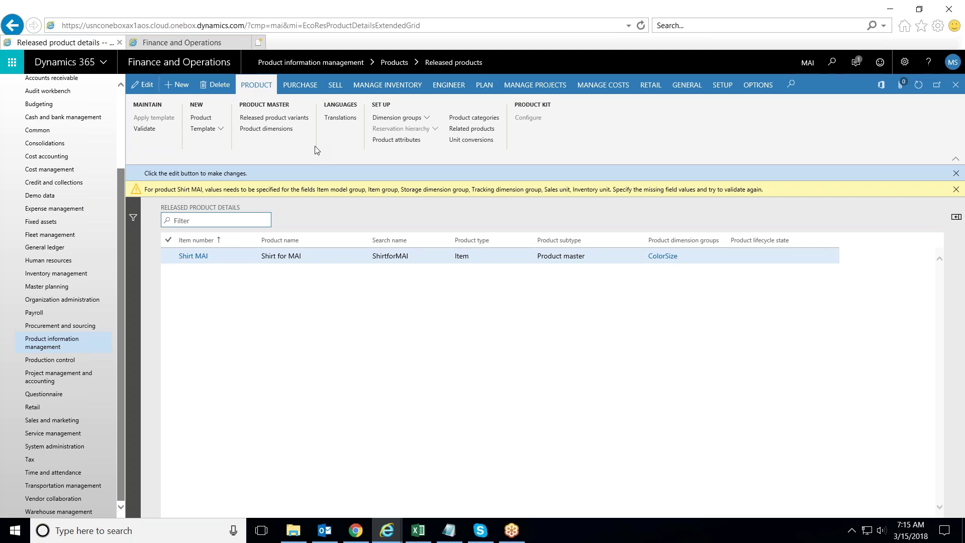
Open the released product Shirt MAI in edit mode and dismiss the validation warning.
left_click(194, 257)
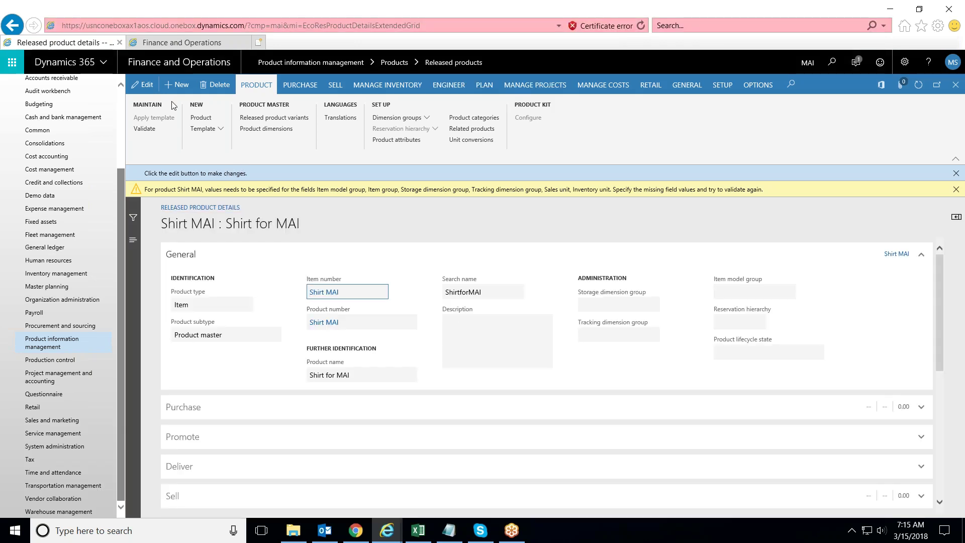
left_click(143, 85)
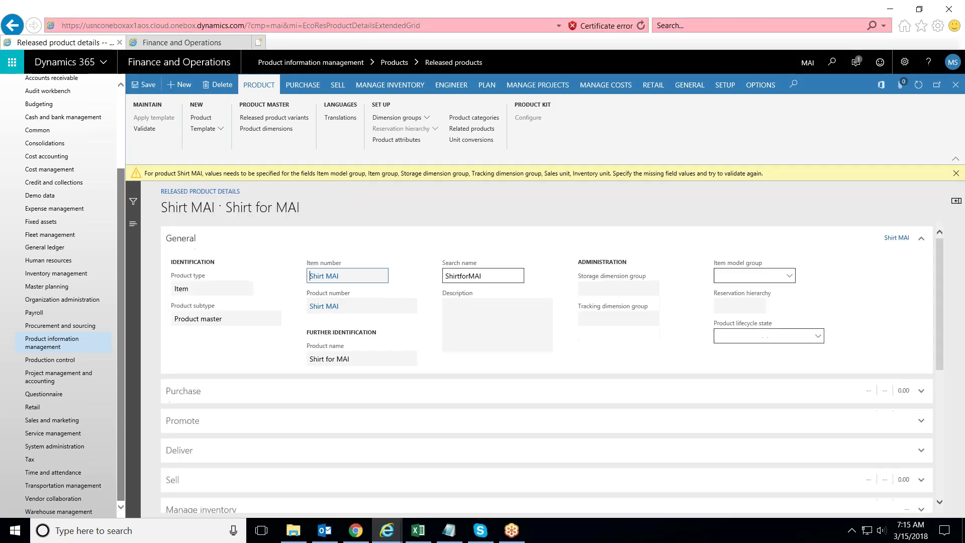
left_click(956, 174)
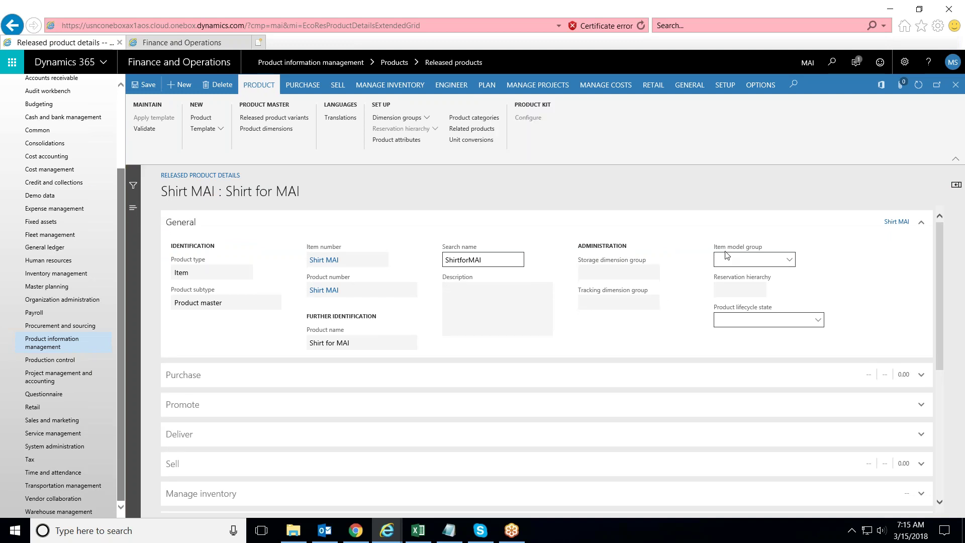
Open the item model groups form from the Item model group field of Shirt MAI.
left_click(790, 262)
left_click(790, 261)
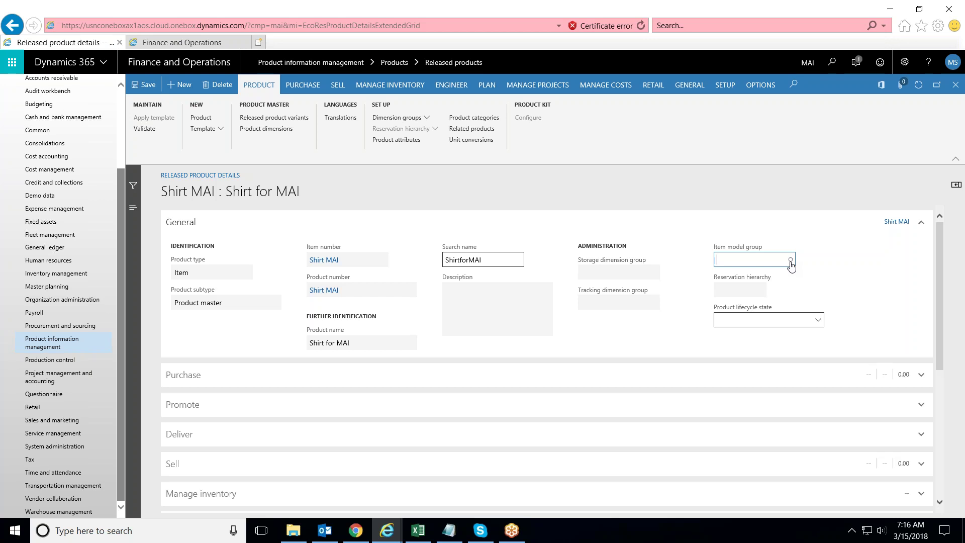
left_click(834, 244)
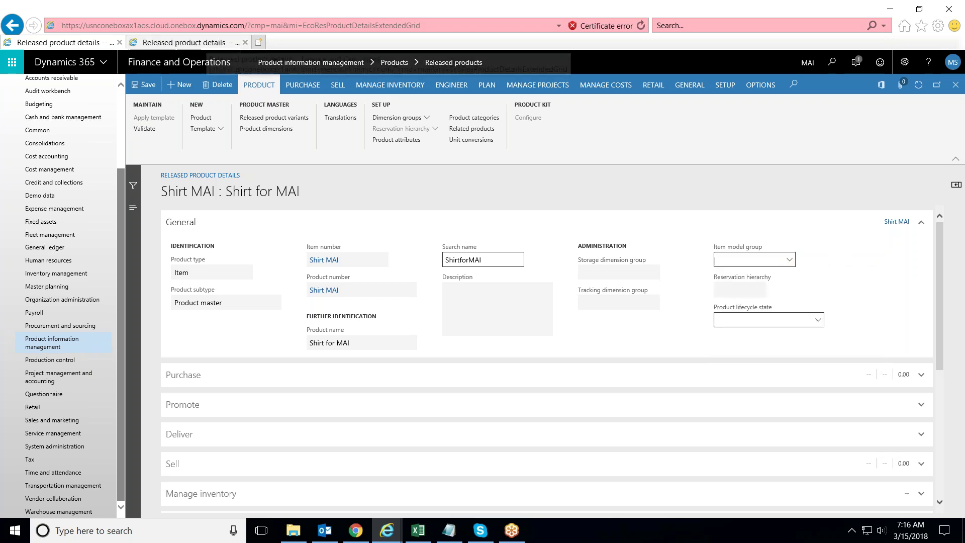
right_click(791, 263)
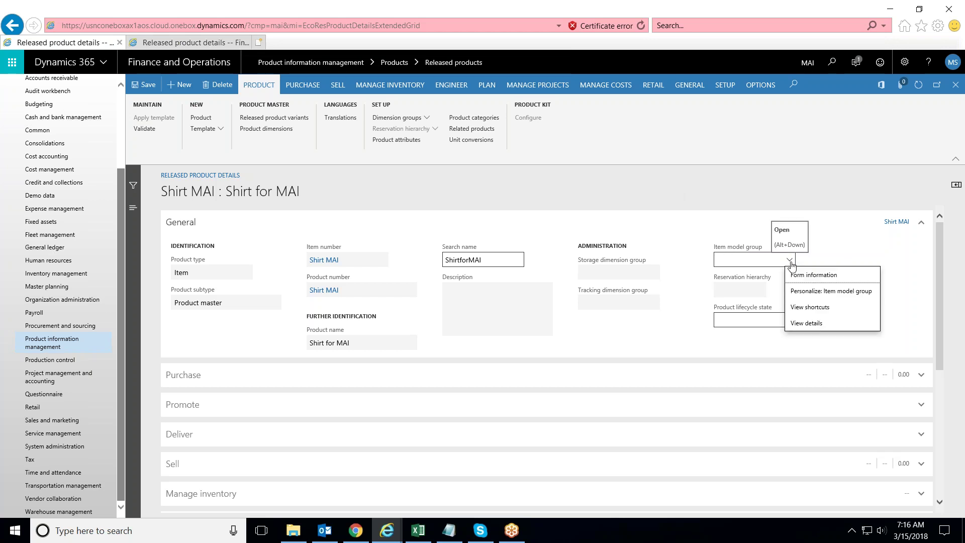
left_click(805, 324)
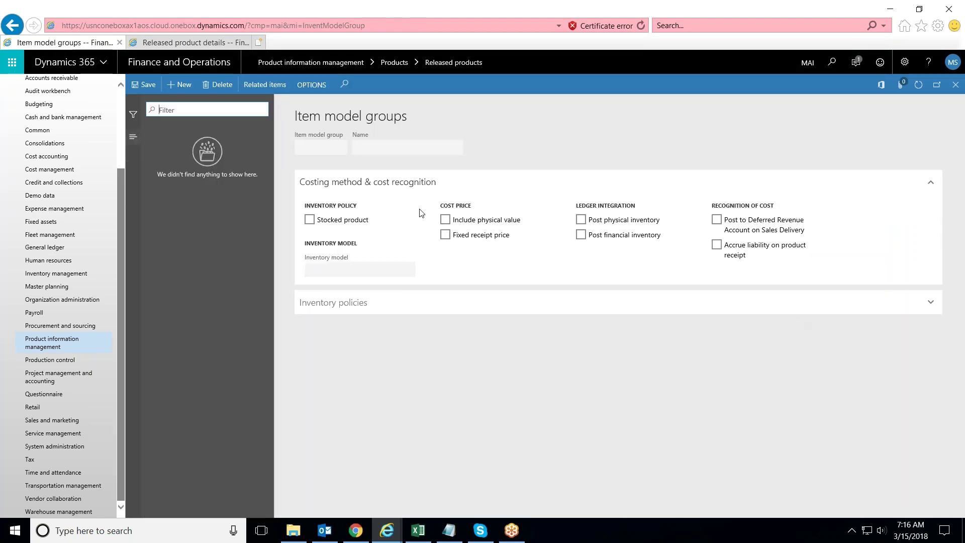
Create a new item model group MA named Moving average, with its inventory policies expanded.
left_click(180, 86)
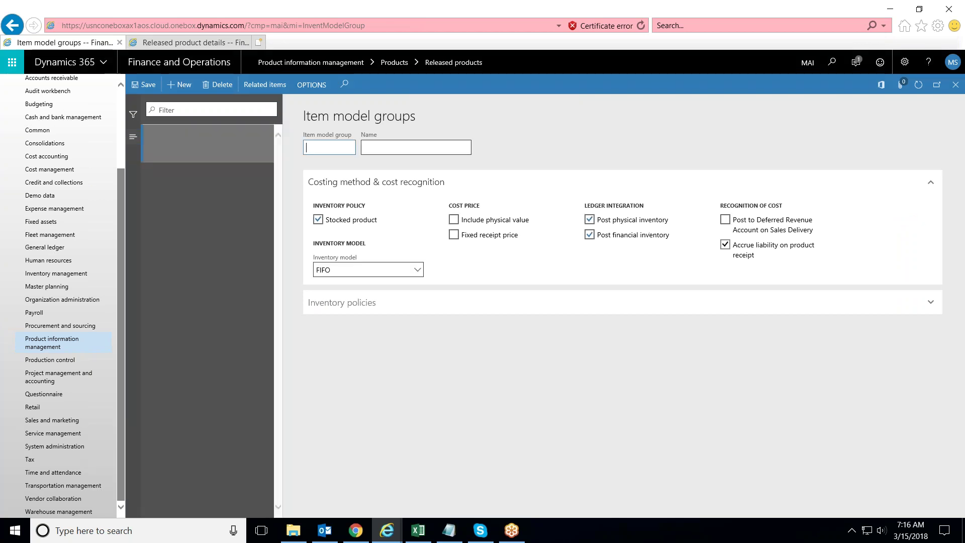
left_click(336, 311)
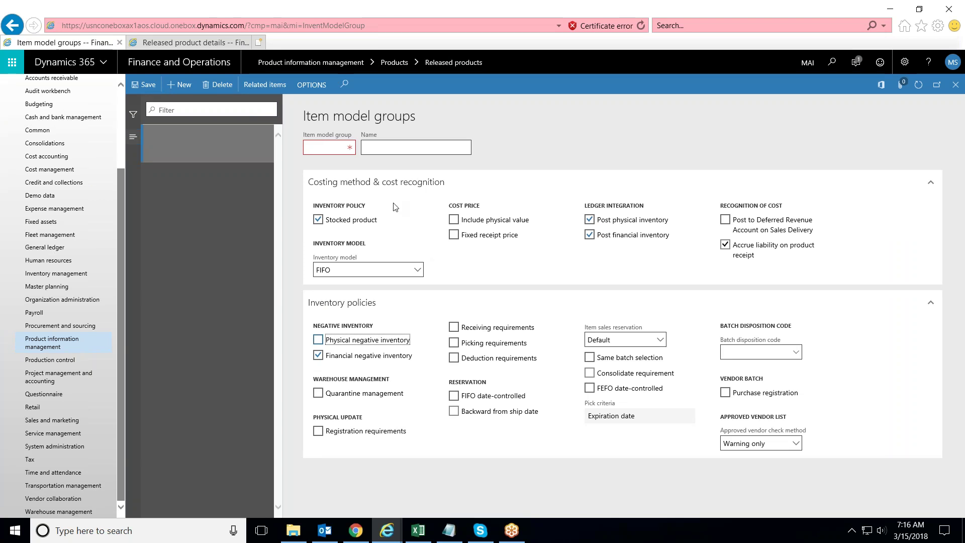
left_click(328, 149)
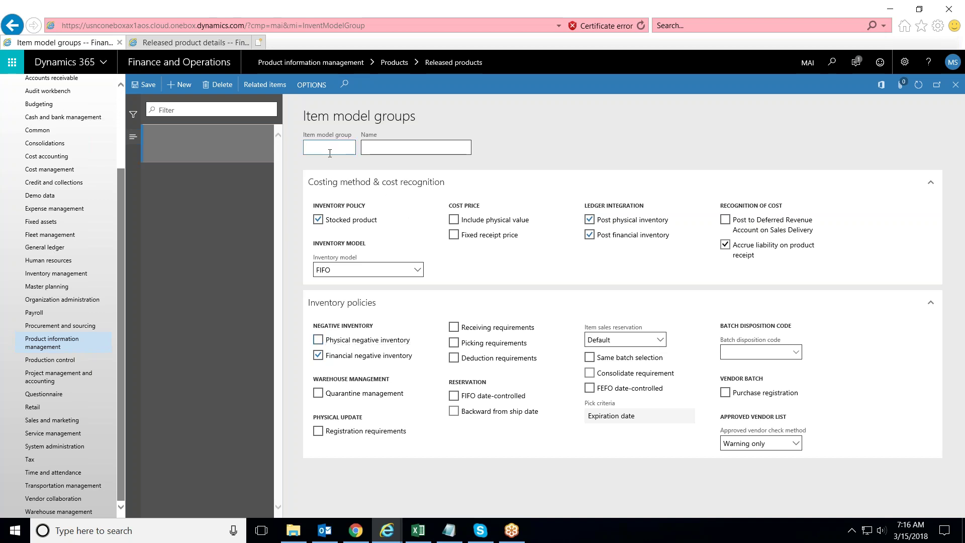
type("MA")
key("Tab")
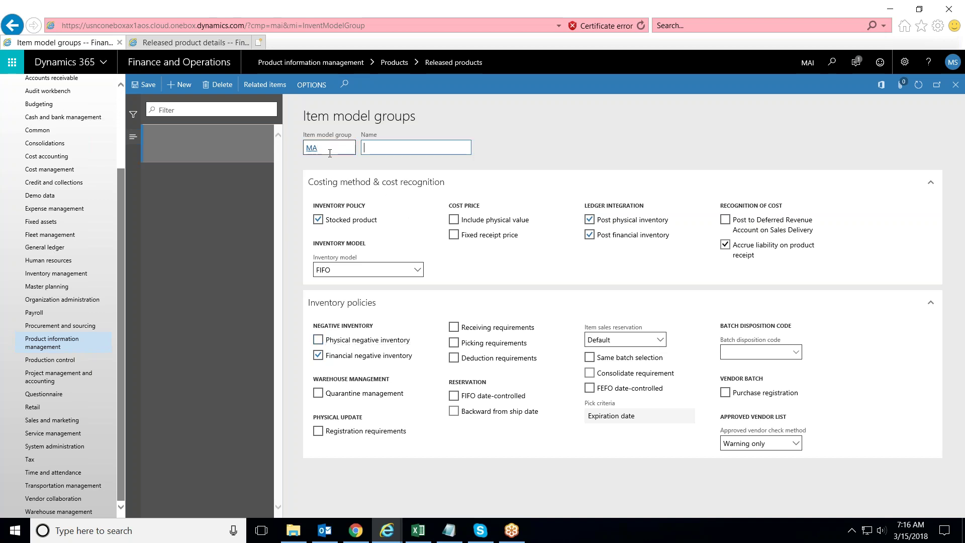
type("Moving average")
Set the inventory model of group MA to Moving average, save it and return to the released product.
left_click(416, 272)
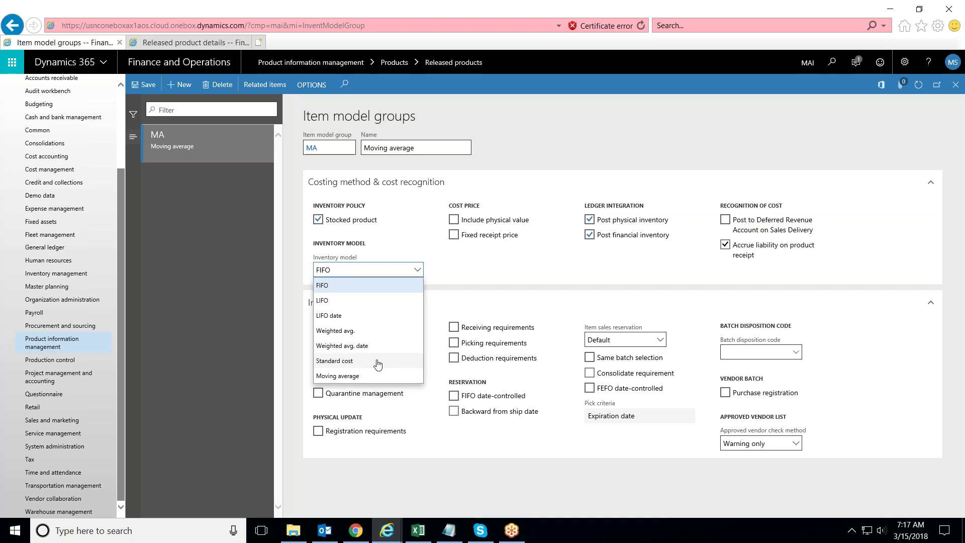
left_click(347, 376)
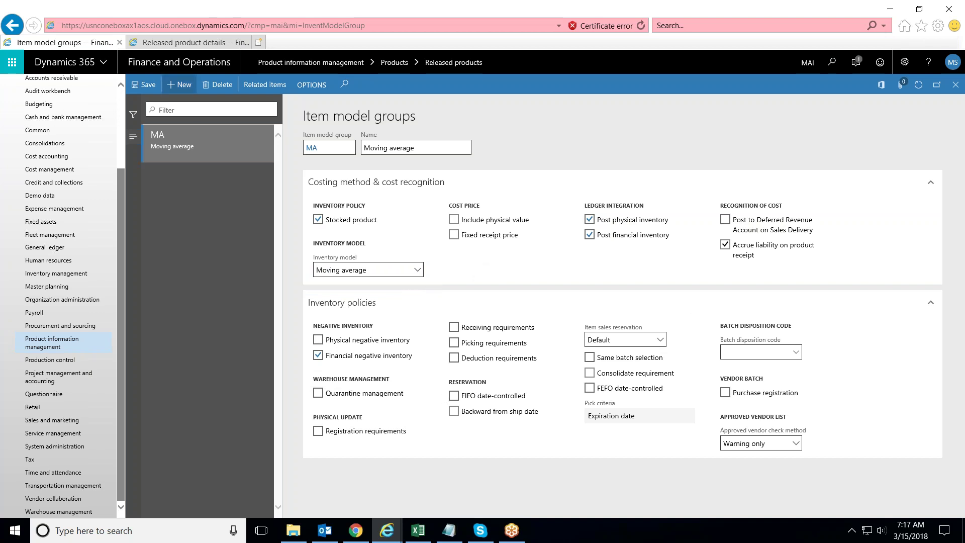
left_click(148, 86)
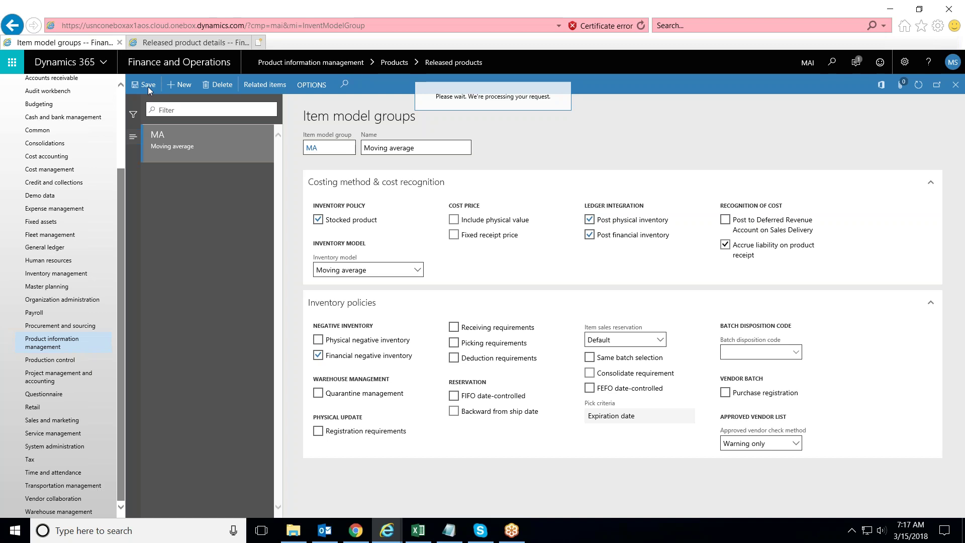
key("Escape")
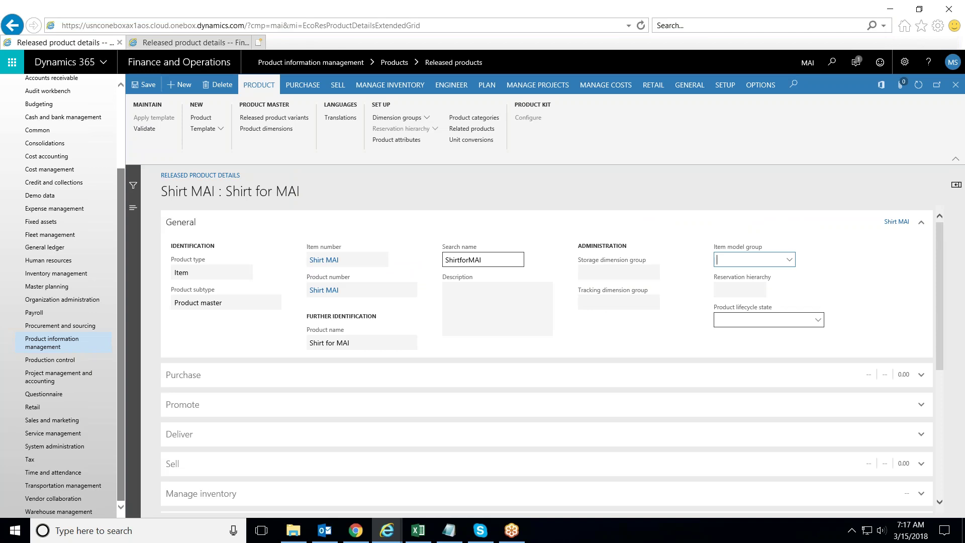
Assign item model group MA to Shirt MAI and validate the product again.
left_click(789, 259)
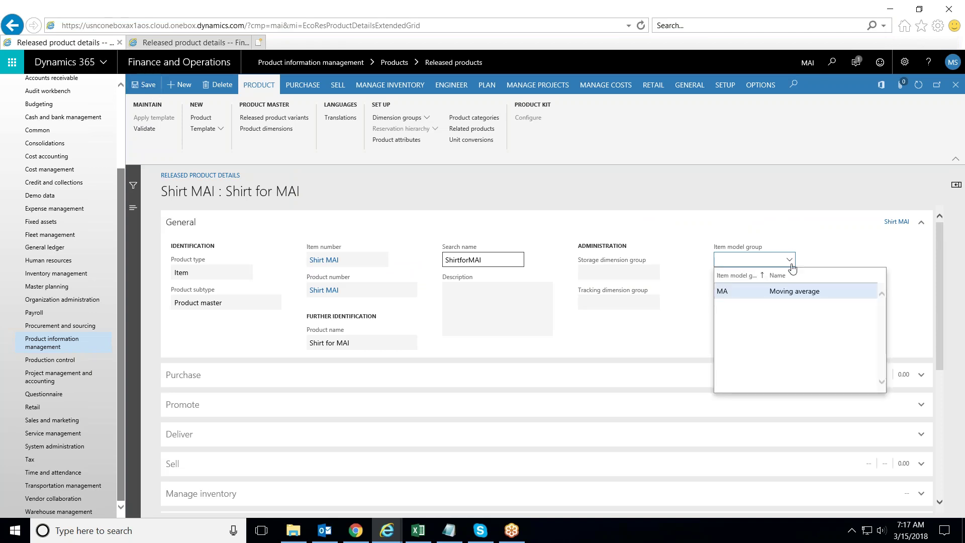
left_click(731, 291)
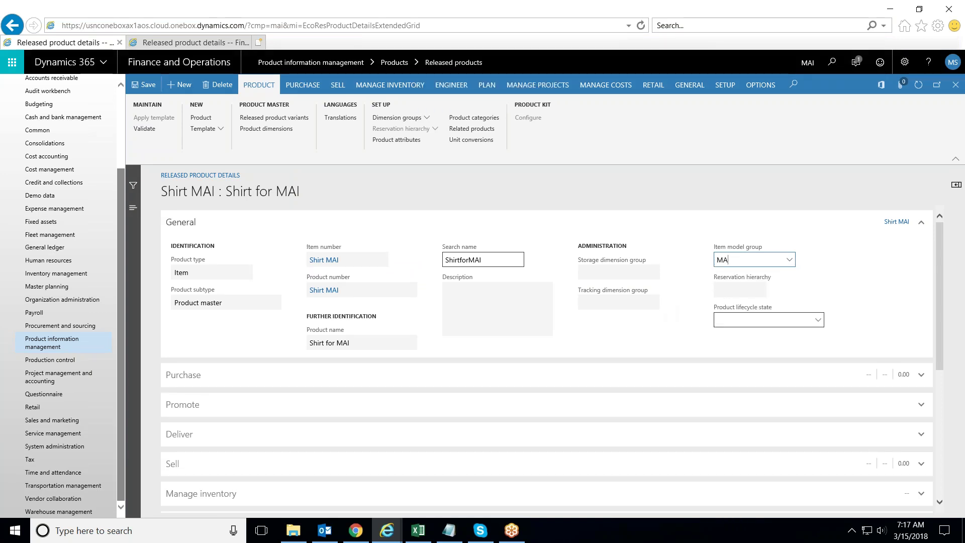
left_click(146, 130)
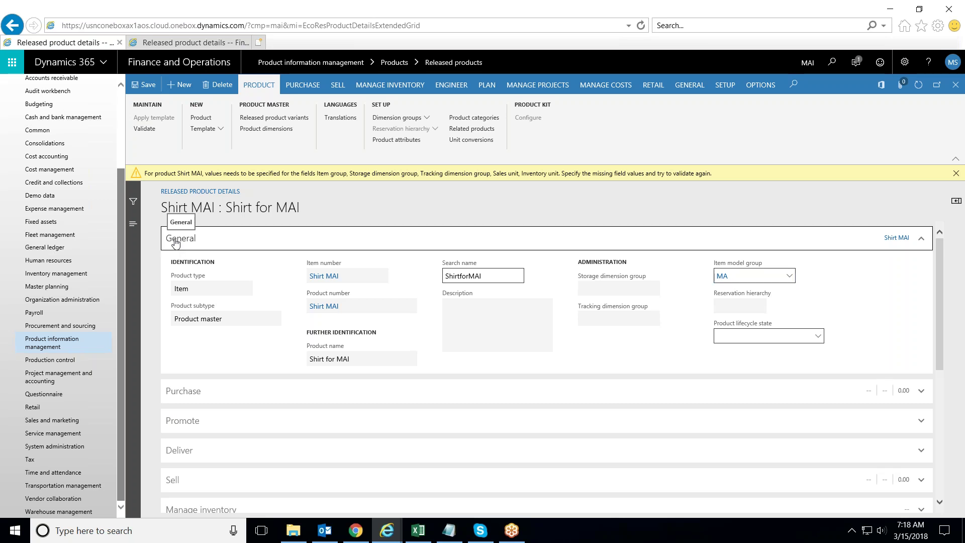
Expand all sections of the Shirt MAI product details and dismiss the validation warning.
right_click(175, 244)
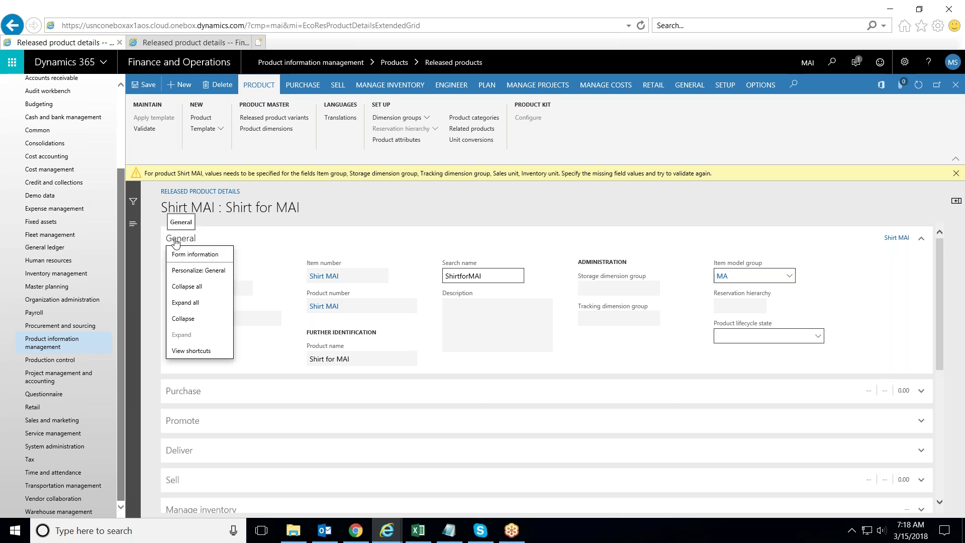
left_click(193, 304)
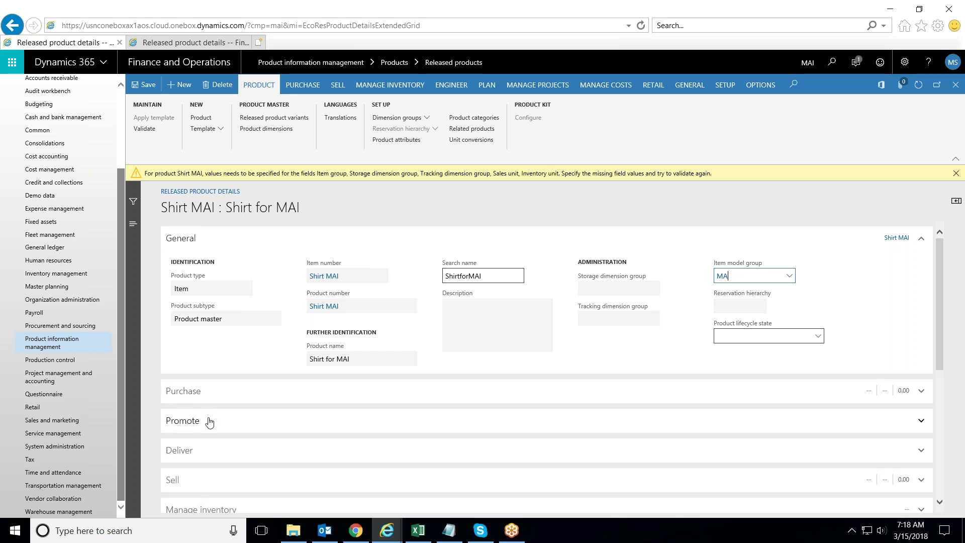
left_click(955, 173)
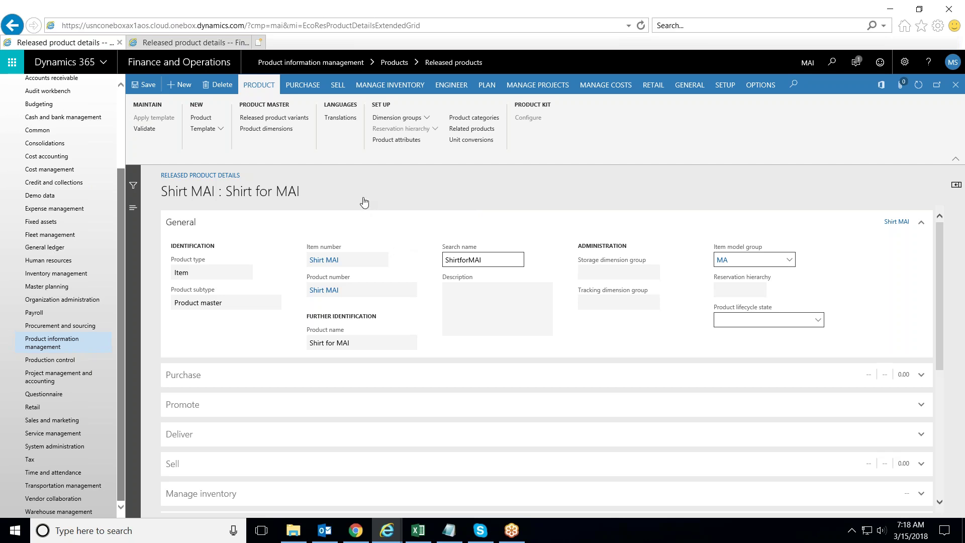
left_click(184, 375)
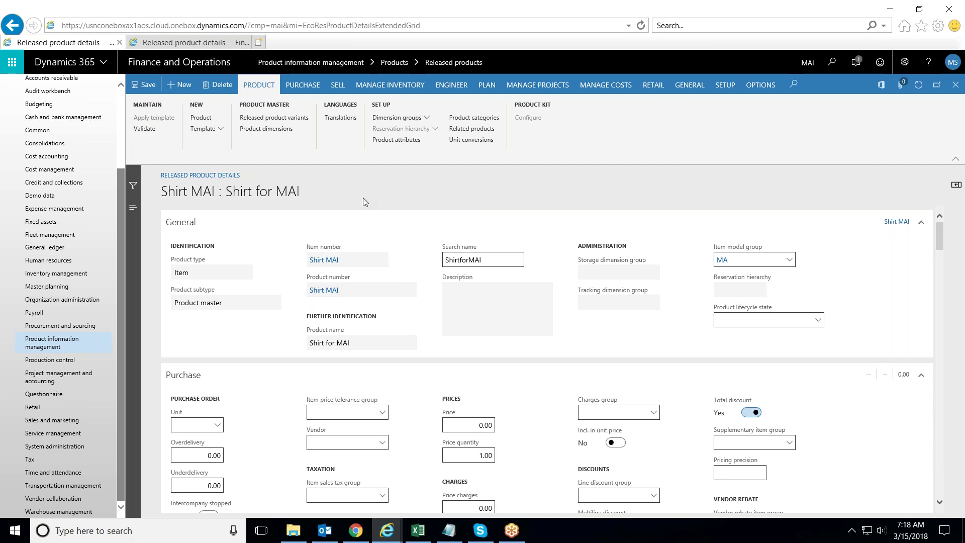
Search the page for "item group" and step through the matches to the Item group field under Manage costs.
key("ctrl+f")
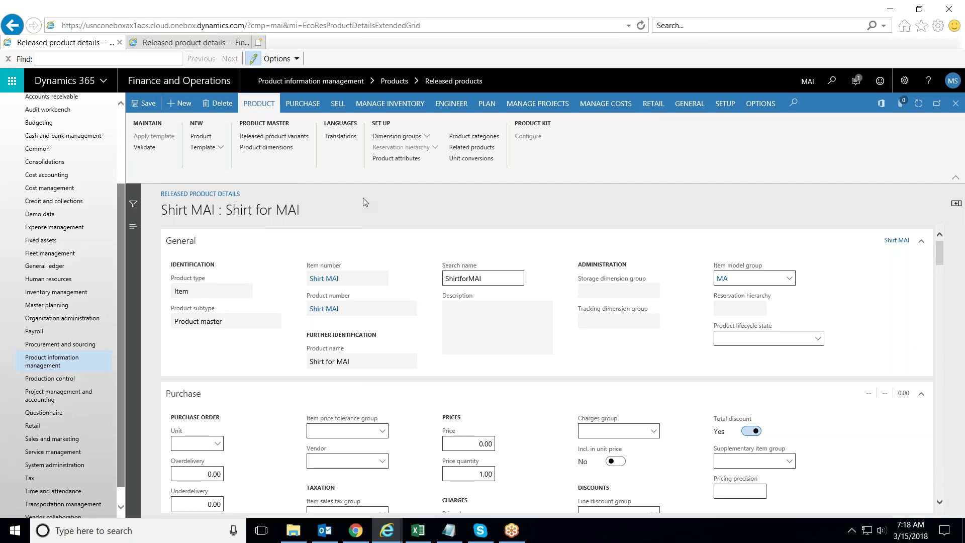
type("item gr")
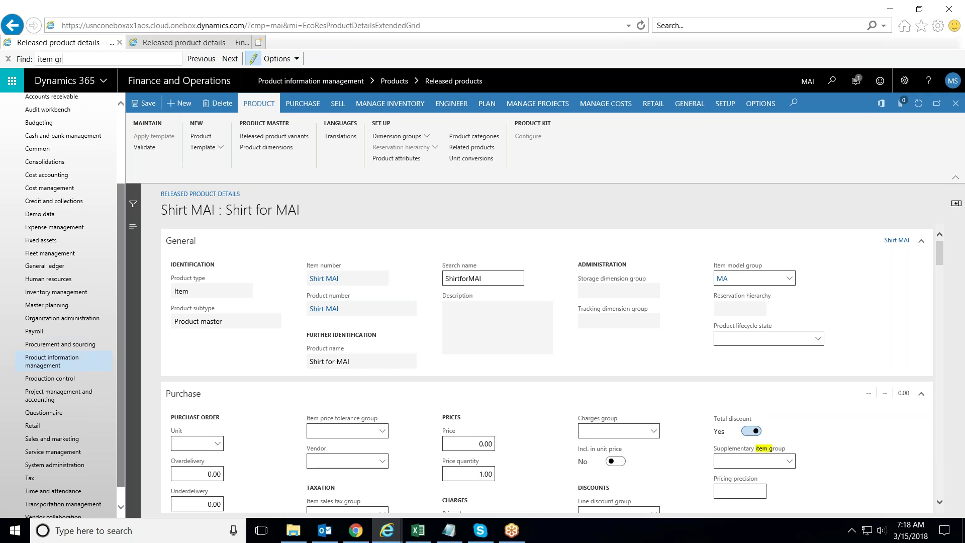
type("oup")
mouse_move(730, 455)
left_click(229, 59)
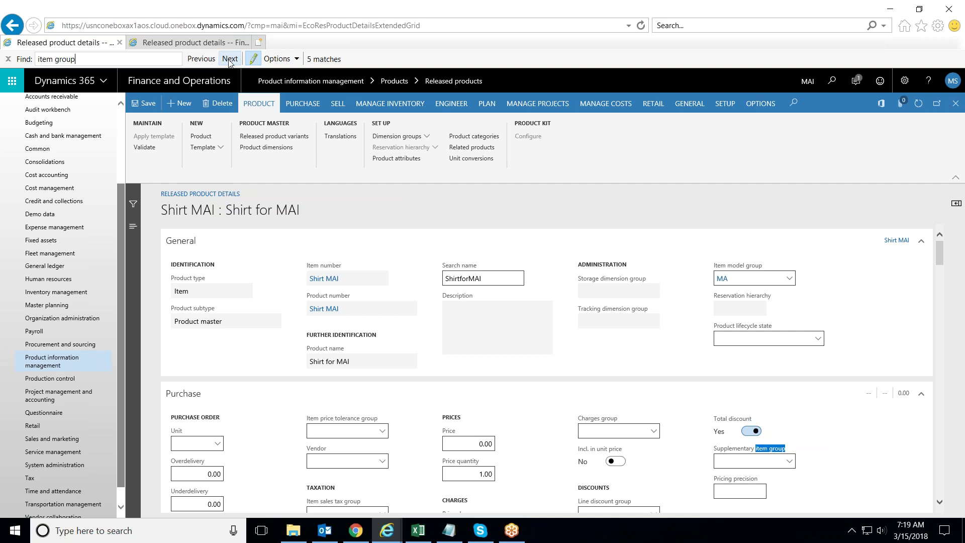
left_click(230, 59)
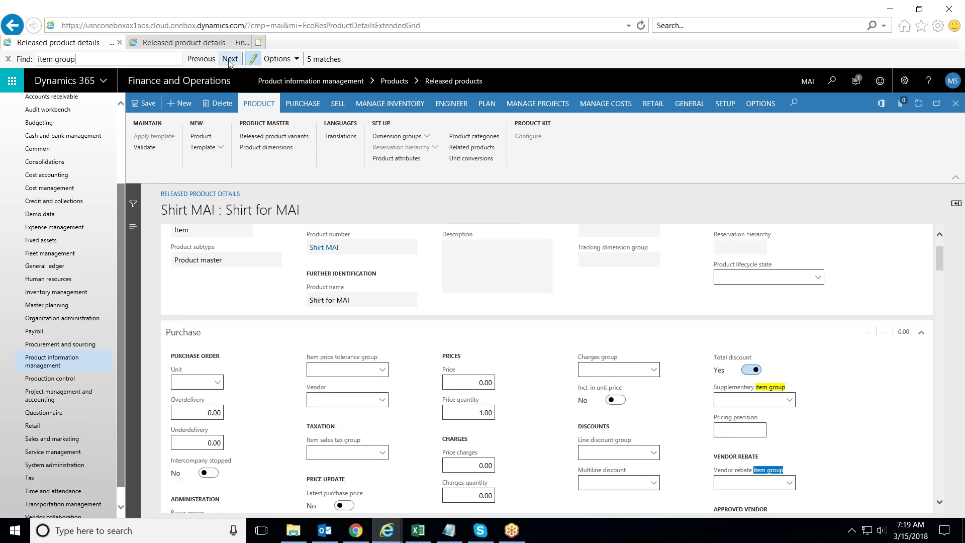
left_click(229, 59)
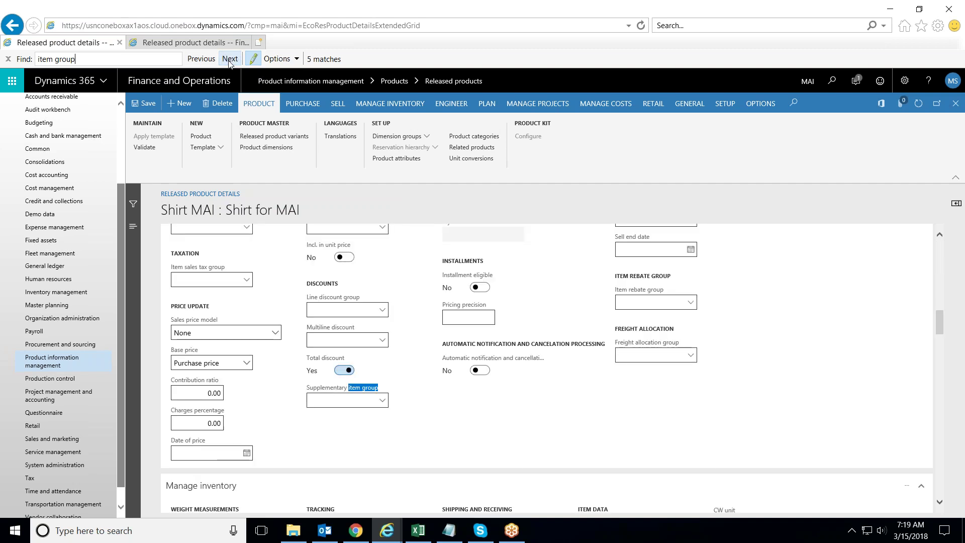
left_click(229, 59)
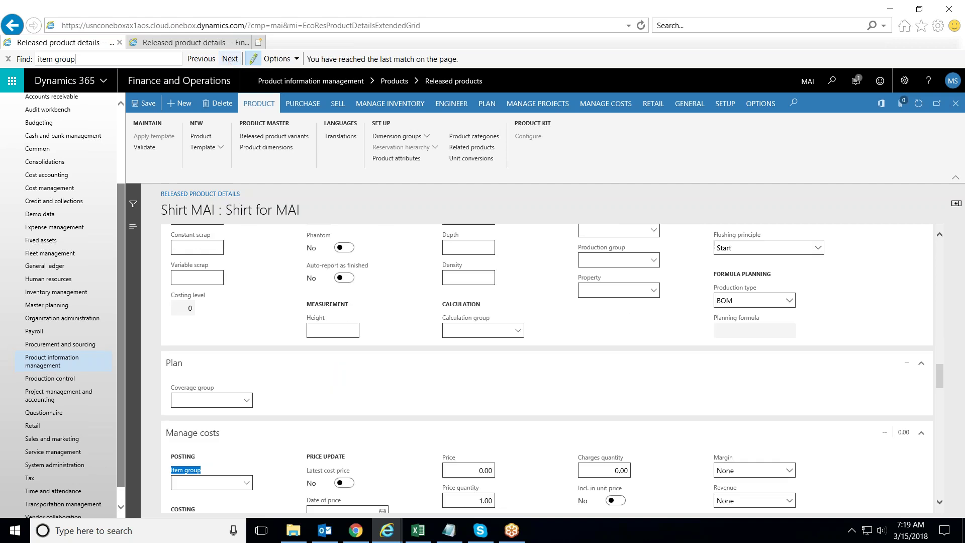
scroll(286, 432, "down", 1)
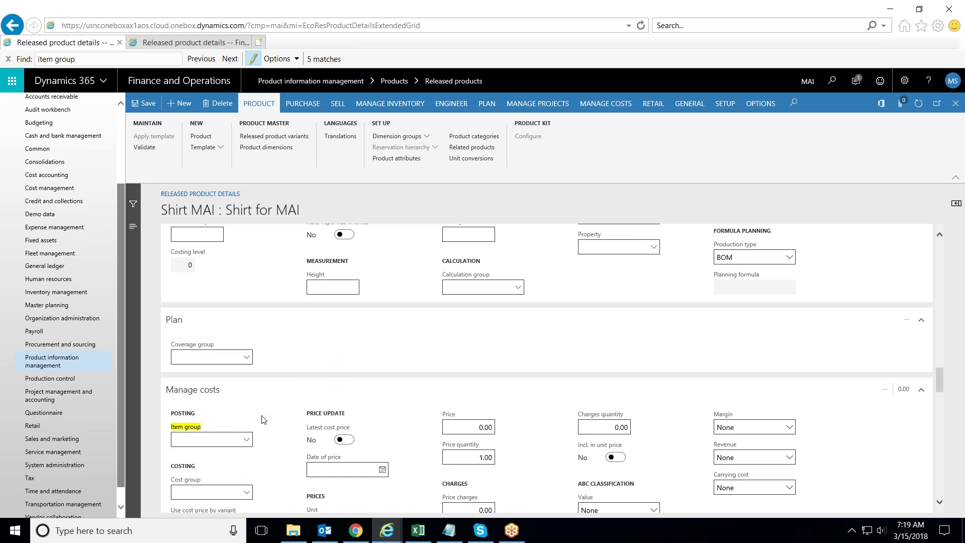
Create item group FG named Finished goods from the Item group field's details, save it and return to Shirt MAI.
left_click(245, 441)
right_click(244, 444)
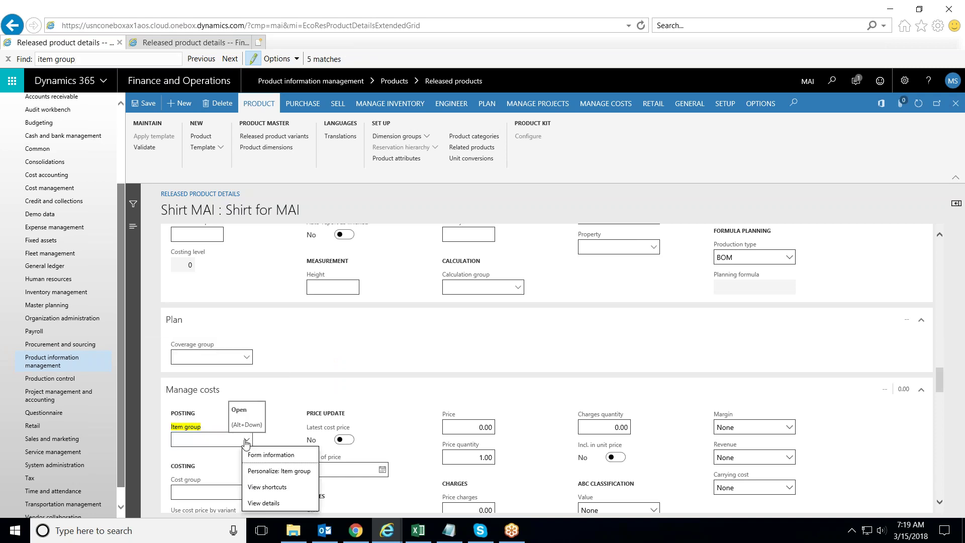
left_click(255, 504)
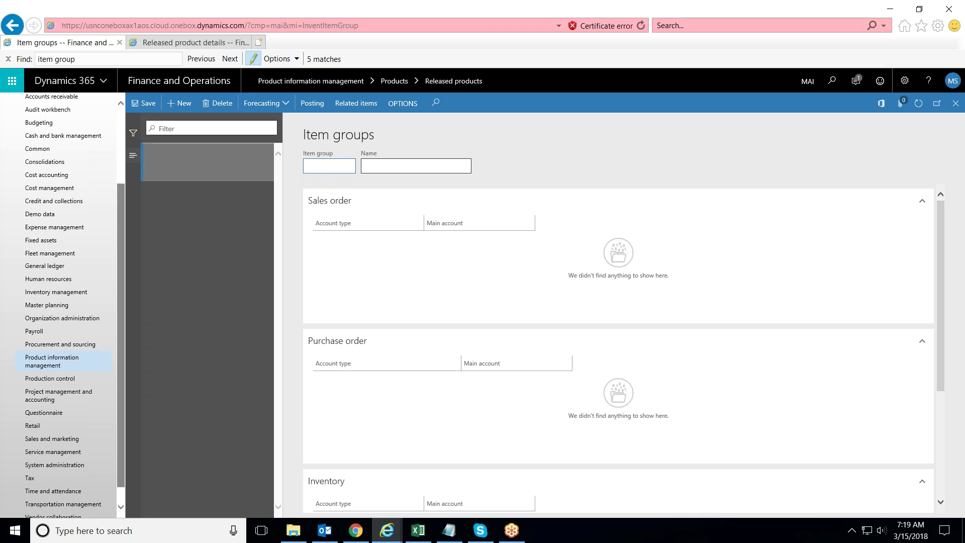
type("FG")
key("Tab")
type("Finis")
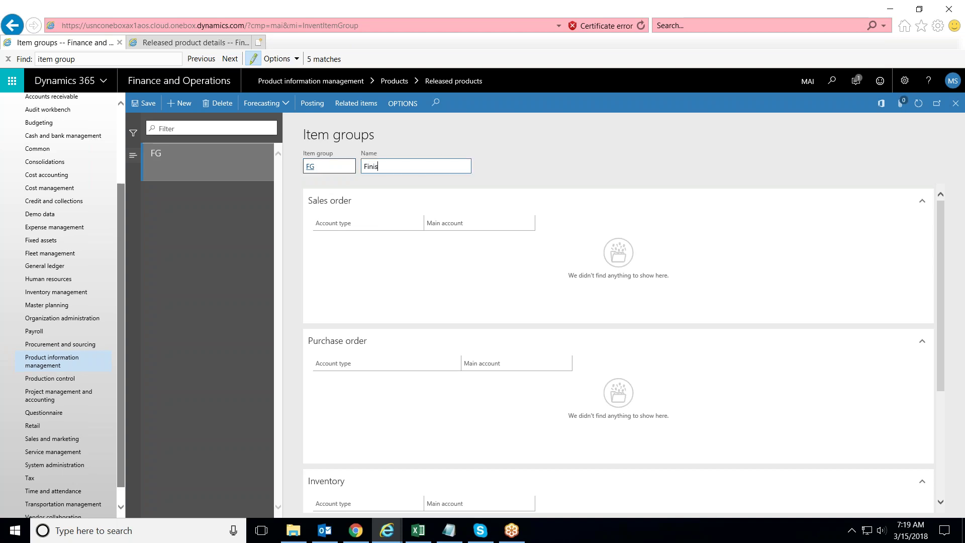
type("hed goods")
key("ctrl+s")
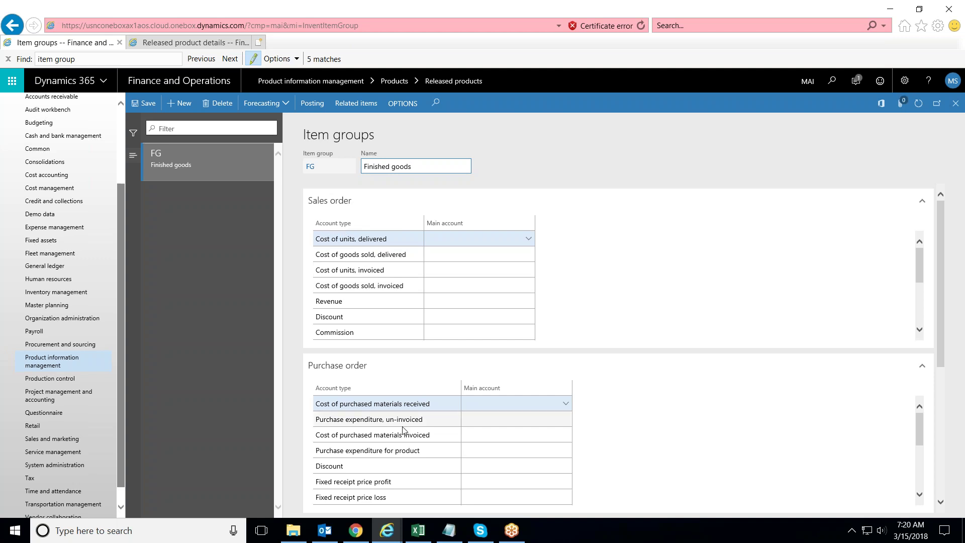
left_click(145, 105)
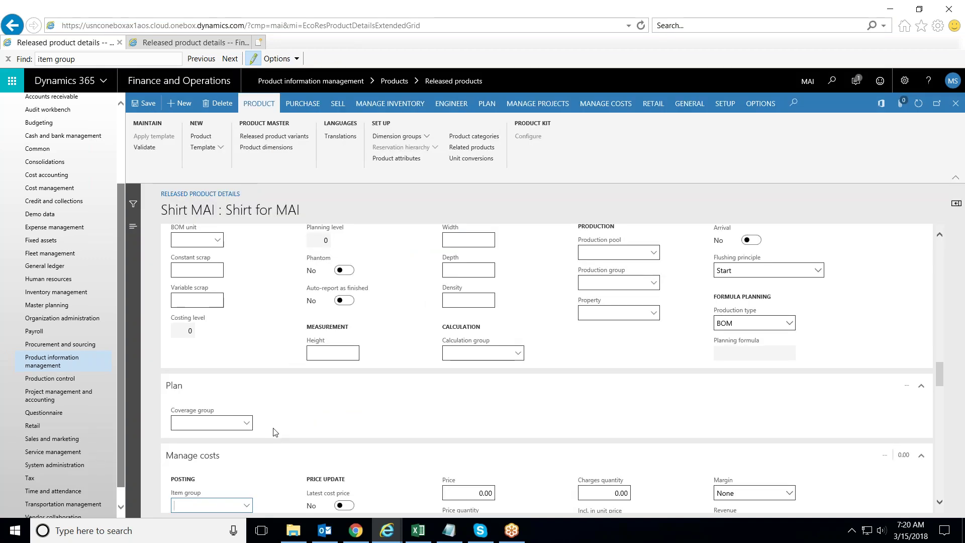
Assign item group FG to Shirt MAI under Manage costs and bring up the page search again.
left_click(246, 505)
left_click(253, 397)
key("ctrl+f")
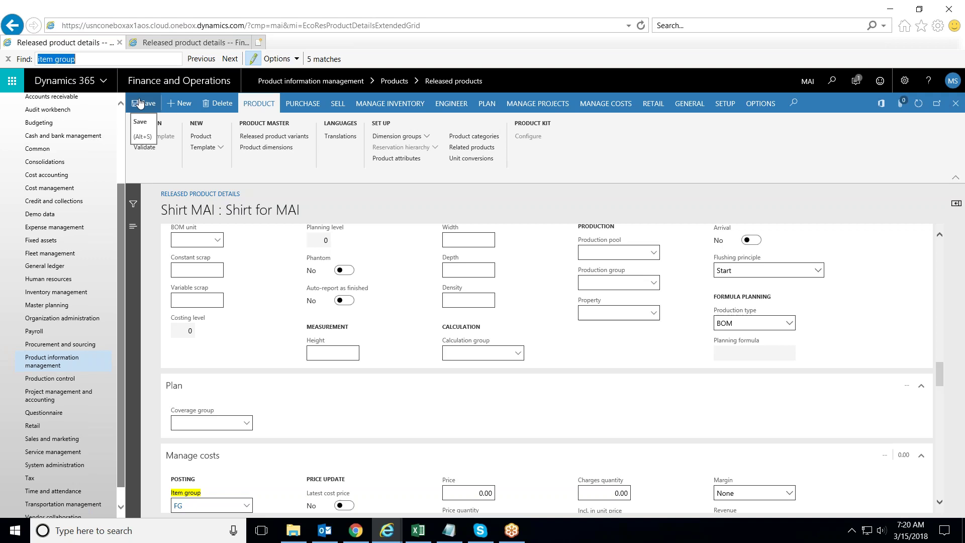
Search the page for "storage" and go to the Storage dimension group field under General.
type("storage")
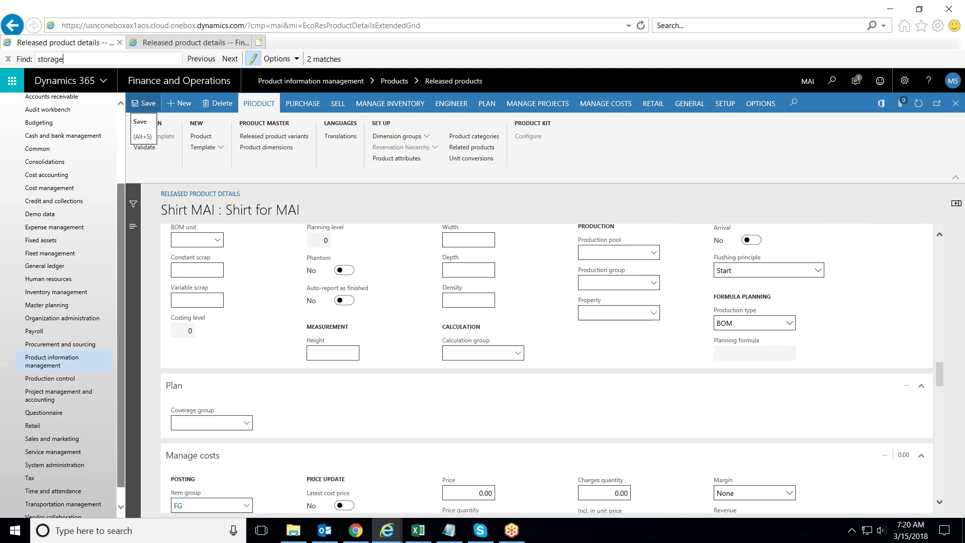
left_click(230, 59)
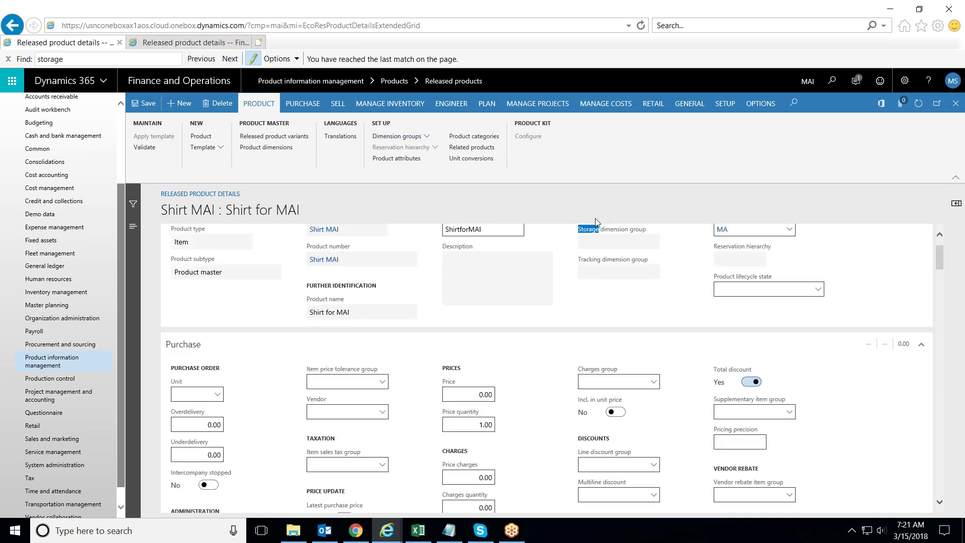
scroll(598, 223, "up", 1)
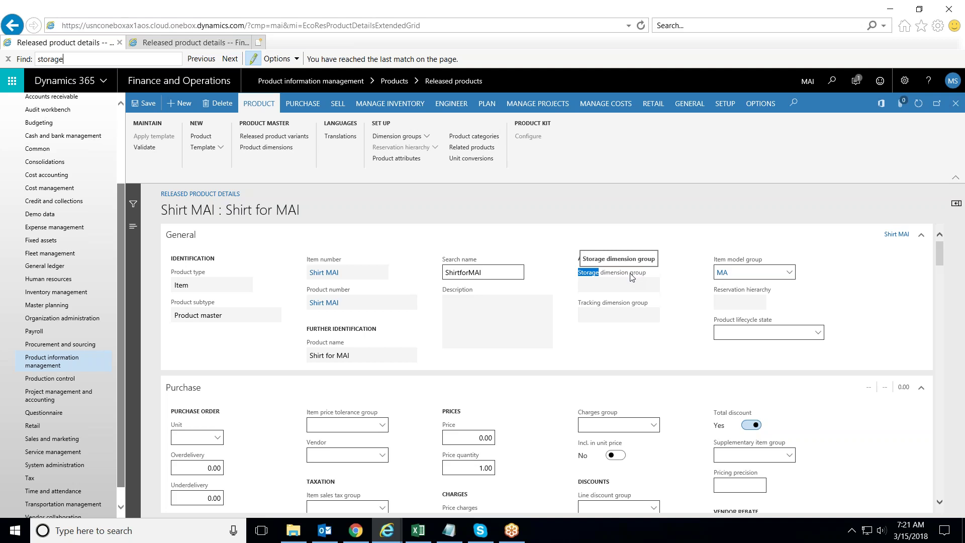
left_click(614, 289)
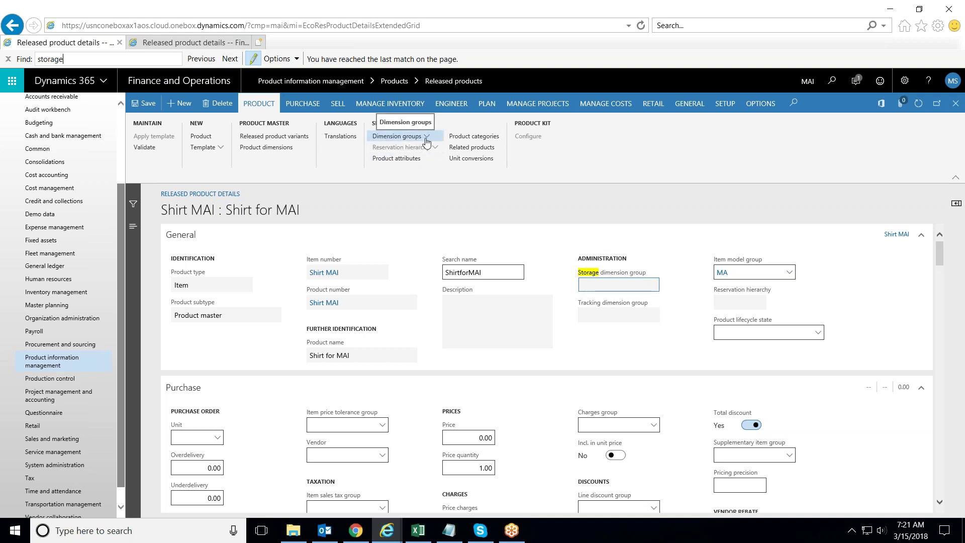
Assign storage dimension group SiteWH and tracking dimension group None to Shirt MAI.
left_click(383, 138)
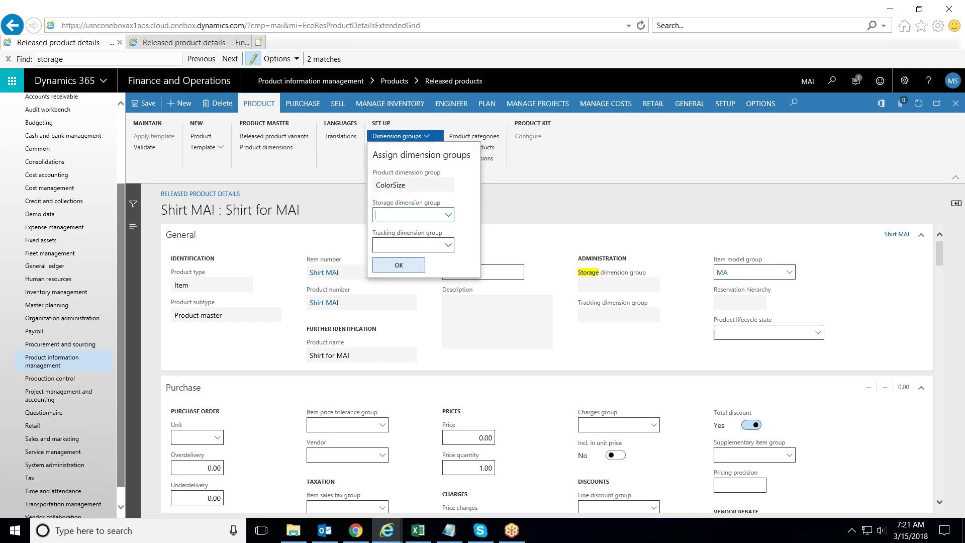
left_click(447, 216)
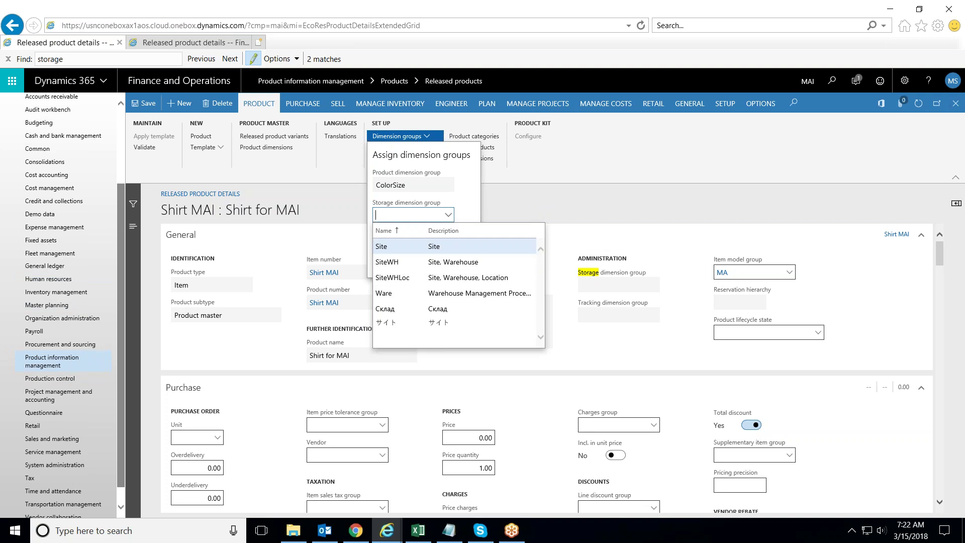
left_click(455, 263)
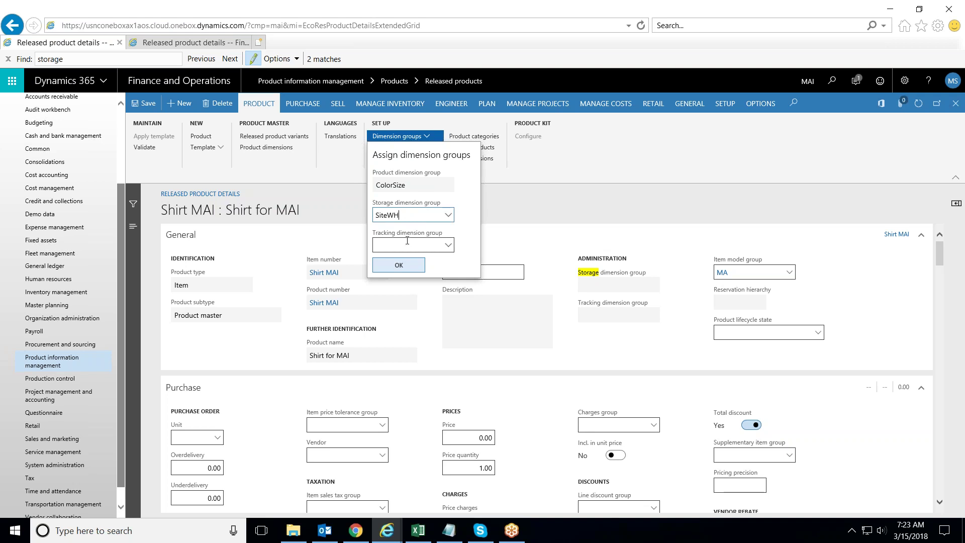
left_click(450, 248)
left_click(448, 246)
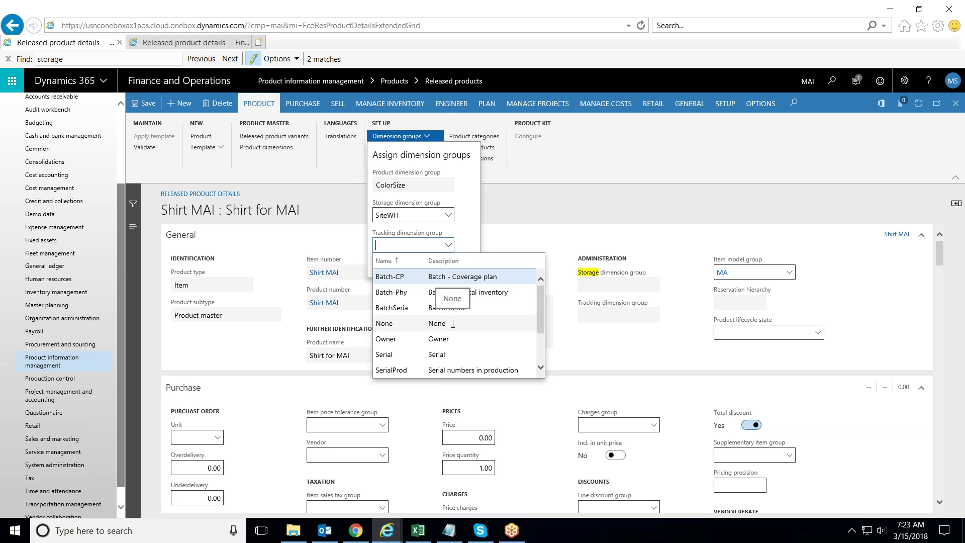
left_click(452, 324)
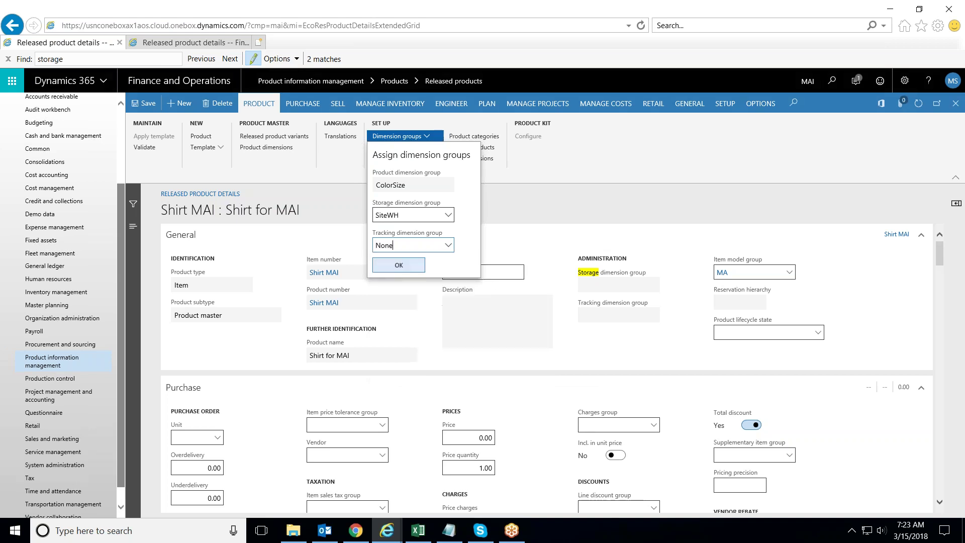
left_click(405, 269)
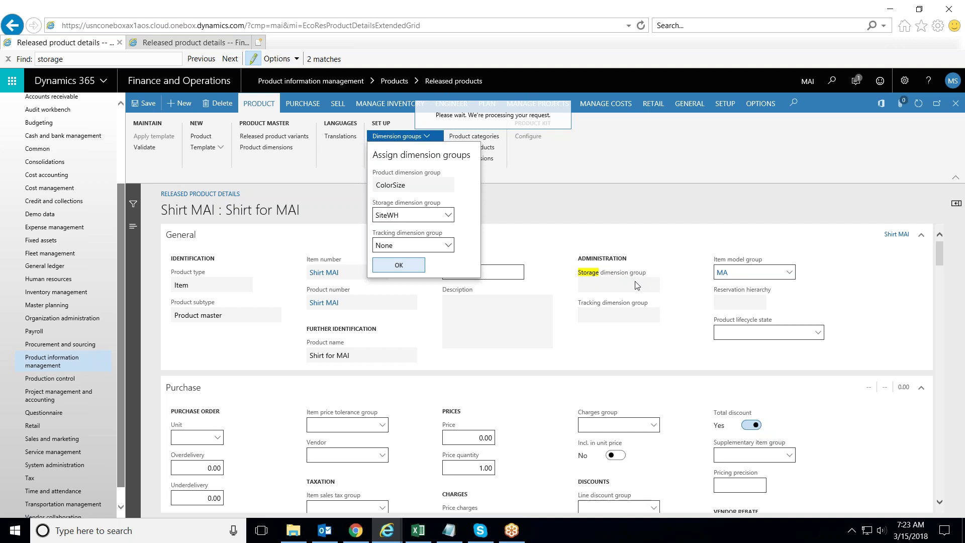
Validate Shirt MAI again and collapse all sections of its product details.
left_click(144, 146)
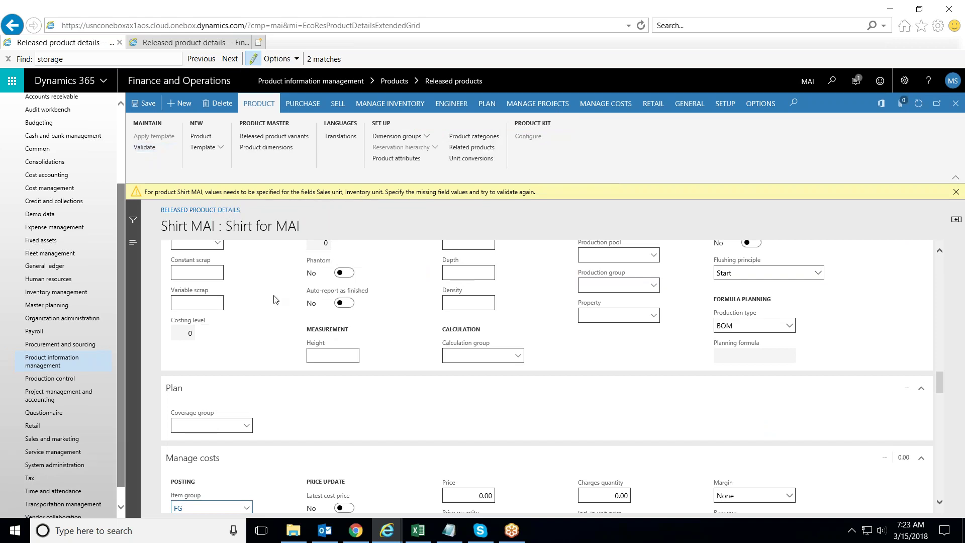
scroll(274, 300, "up", 3)
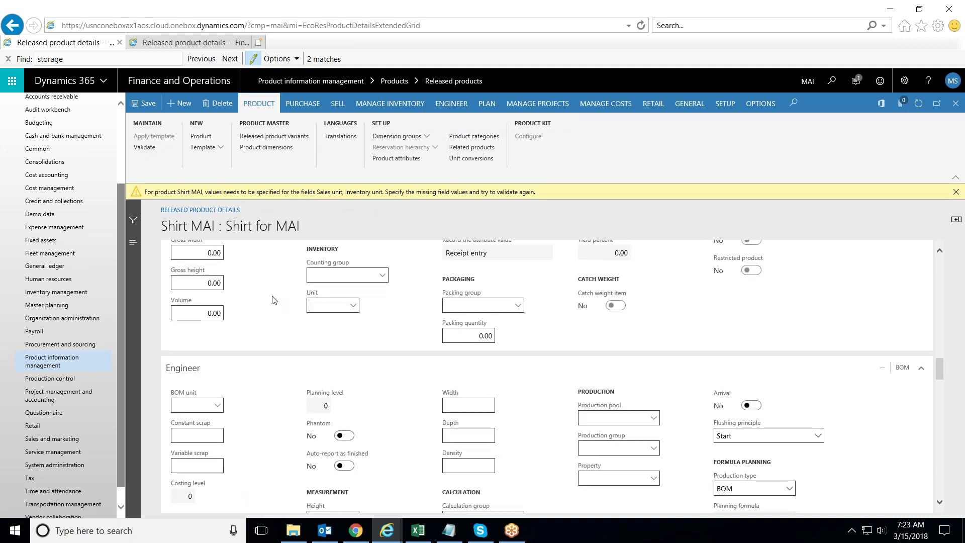
scroll(274, 300, "up", 5)
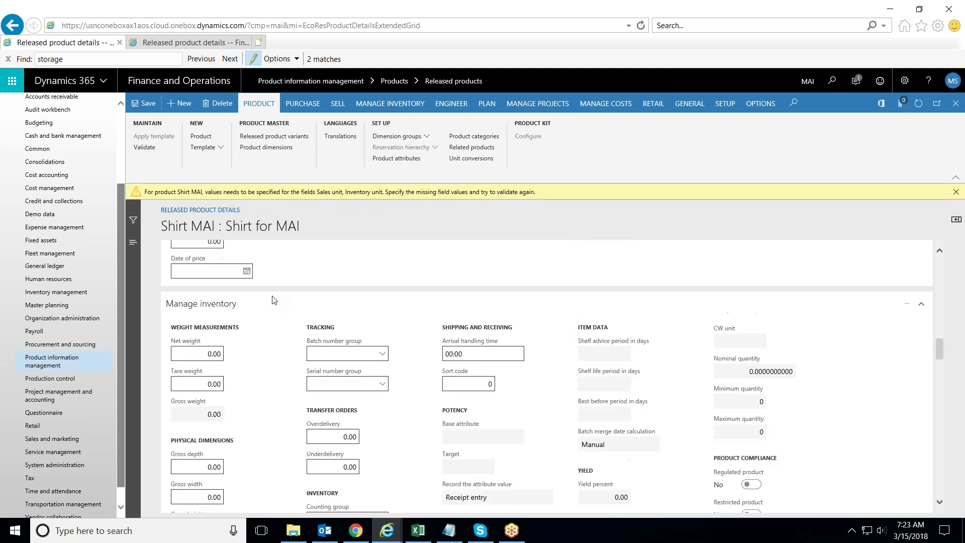
scroll(274, 300, "up", 10)
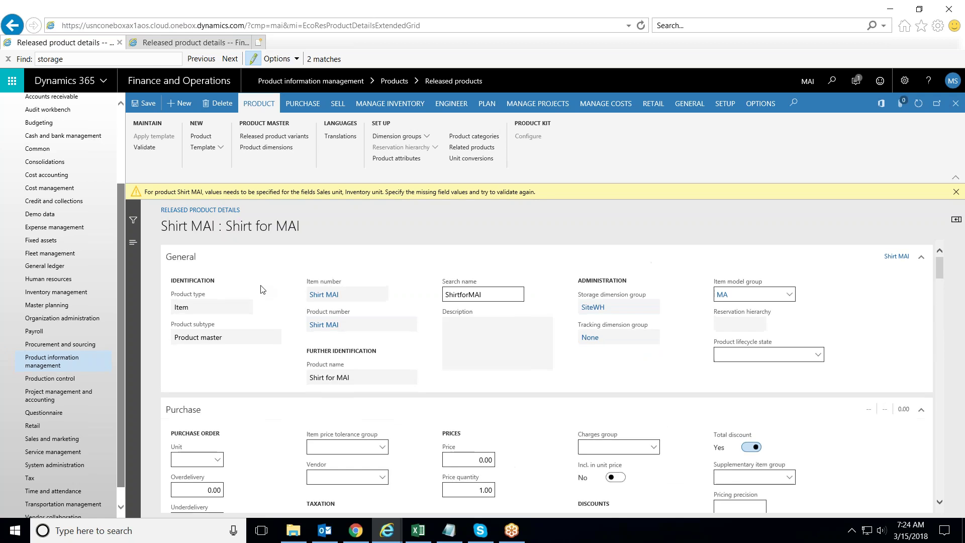
right_click(183, 259)
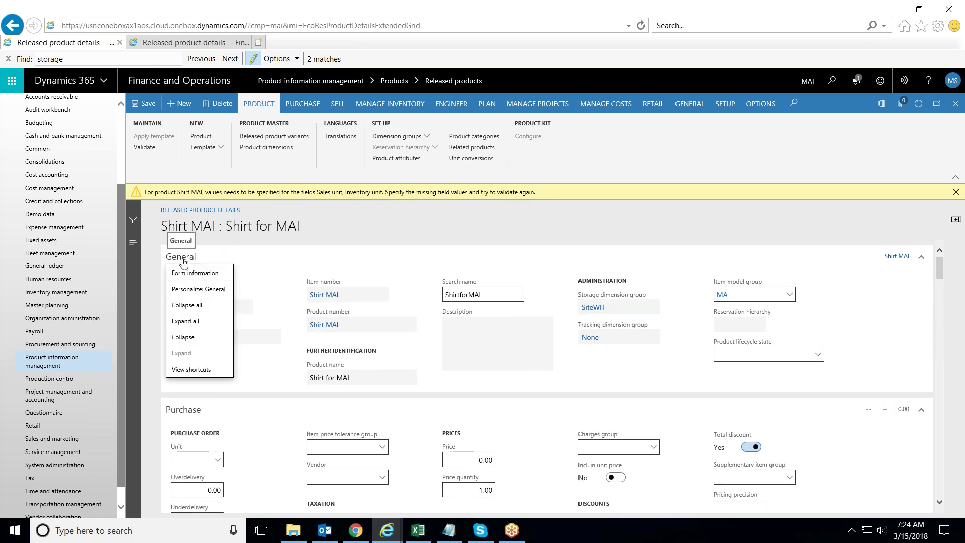
left_click(182, 308)
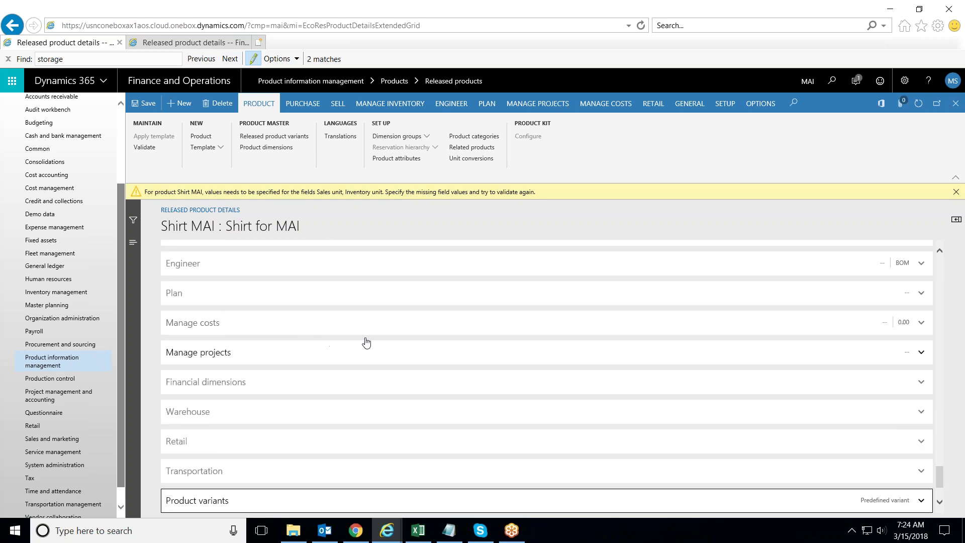
scroll(367, 342, "up", 3)
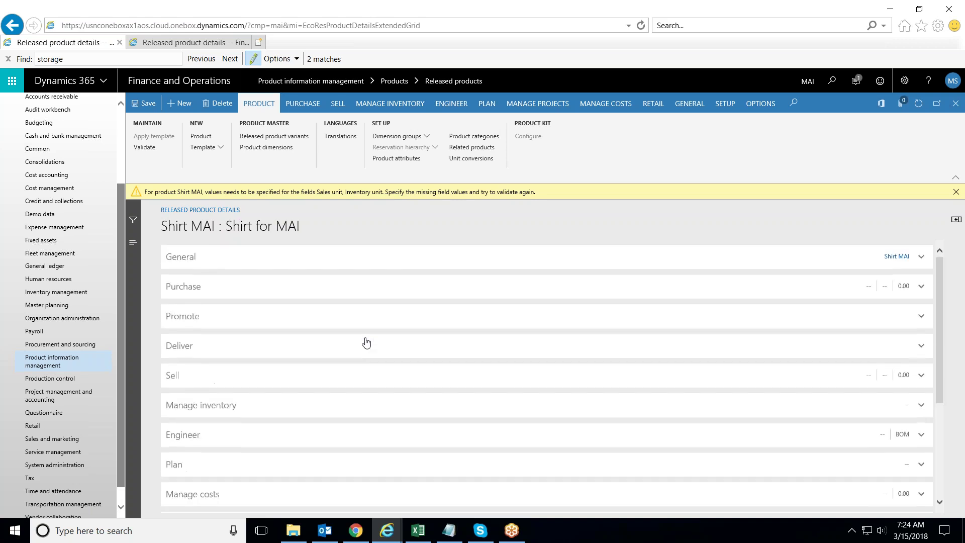
Set the purchase unit to ea and the purchase price to 500 for the Shirt MAI product.
left_click(182, 289)
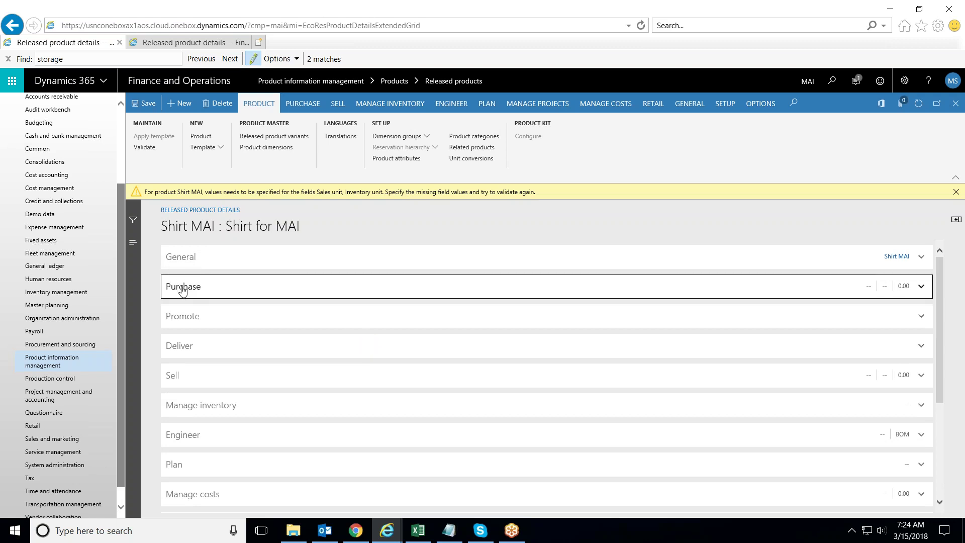
left_click(204, 340)
type("ea")
left_click(258, 337)
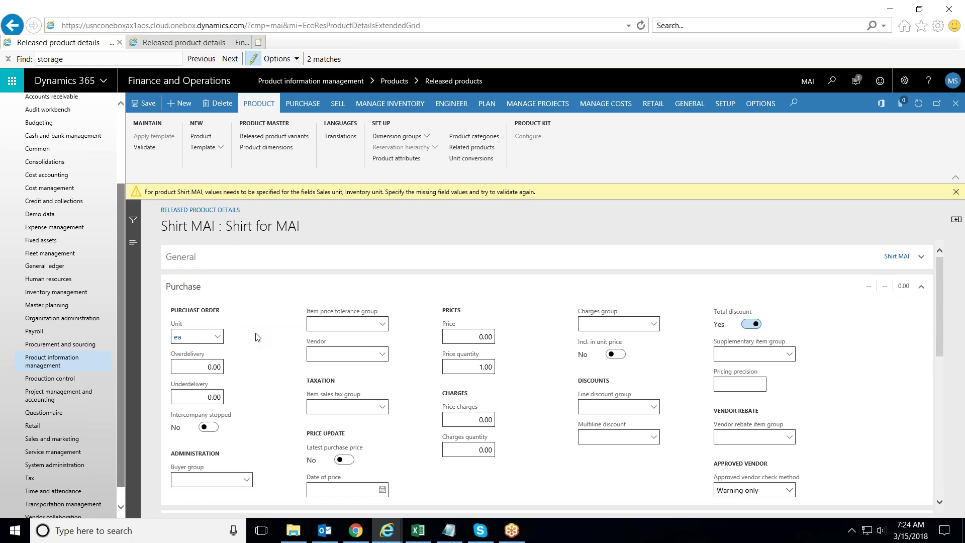
left_click(476, 337)
type("10")
key("BackSpace")
key("BackSpace")
type("500")
left_click(522, 341)
Set the sales order unit to ea and the base sales price to 600 for Shirt MAI.
scroll(459, 336, "down", 5)
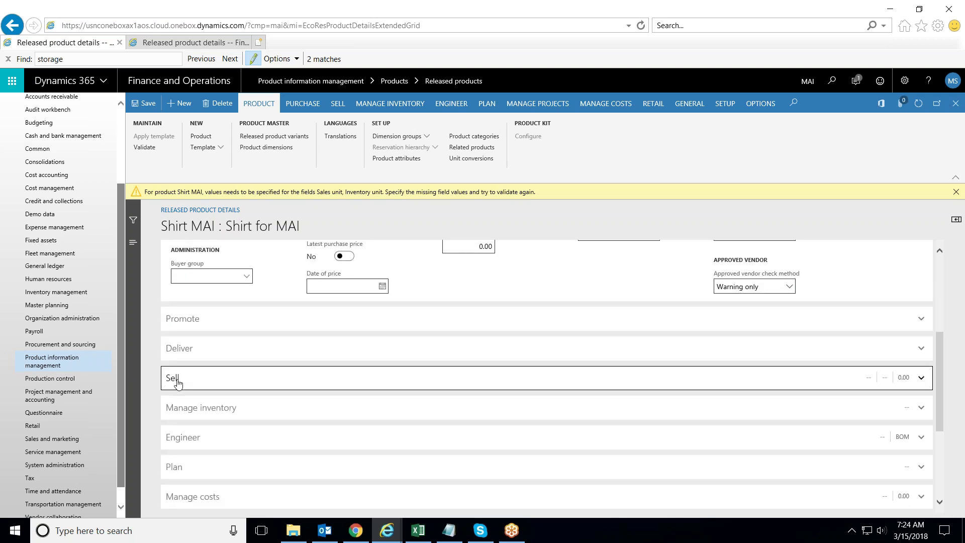
left_click(317, 387)
scroll(261, 401, "down", 2)
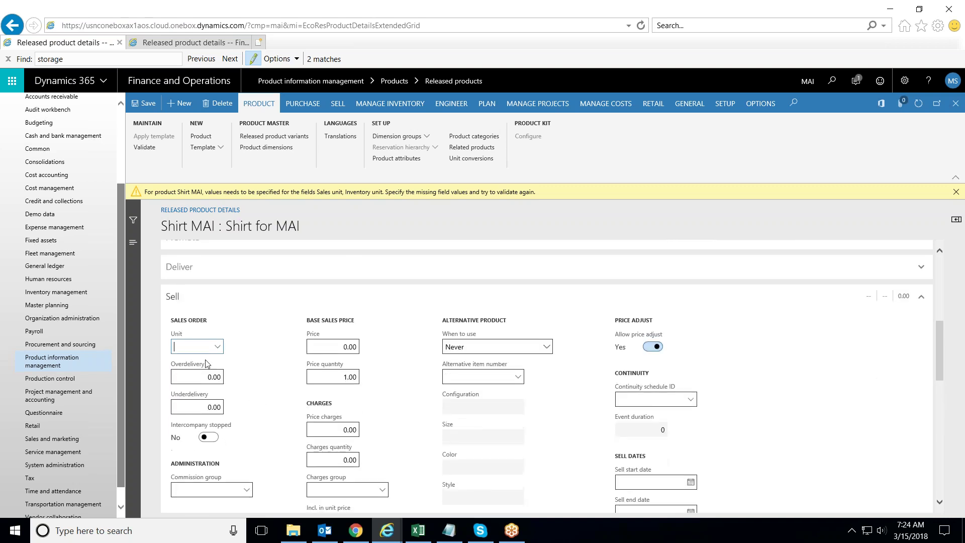
type("ea")
left_click(336, 346)
type("600")
left_click(391, 351)
Set the inventory unit to ea in the product's Manage inventory section.
scroll(390, 350, "down", 10)
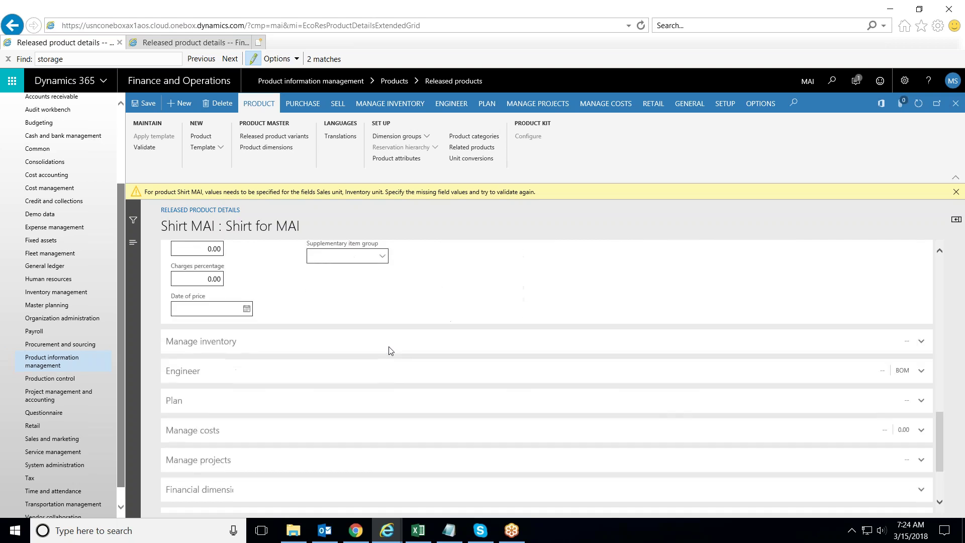
scroll(391, 350, "down", 3)
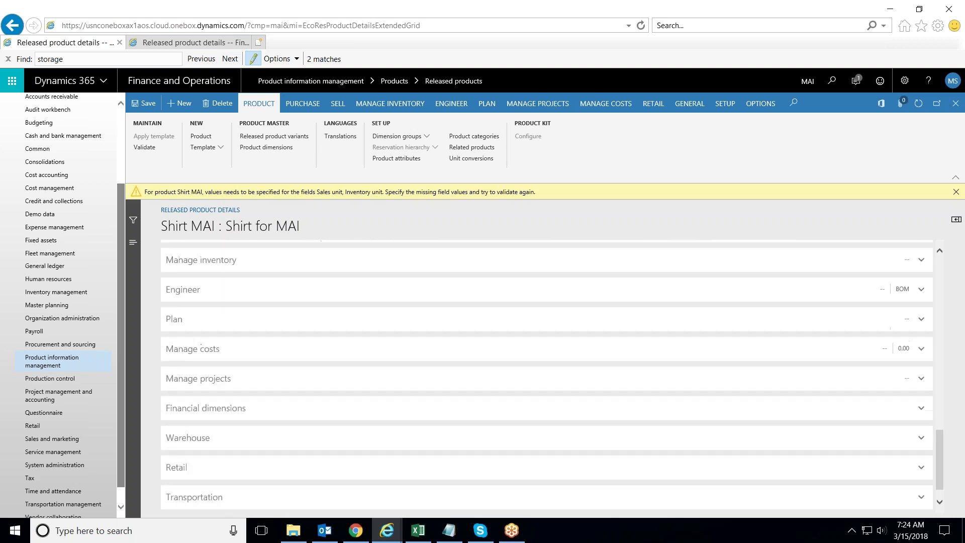
left_click(220, 307)
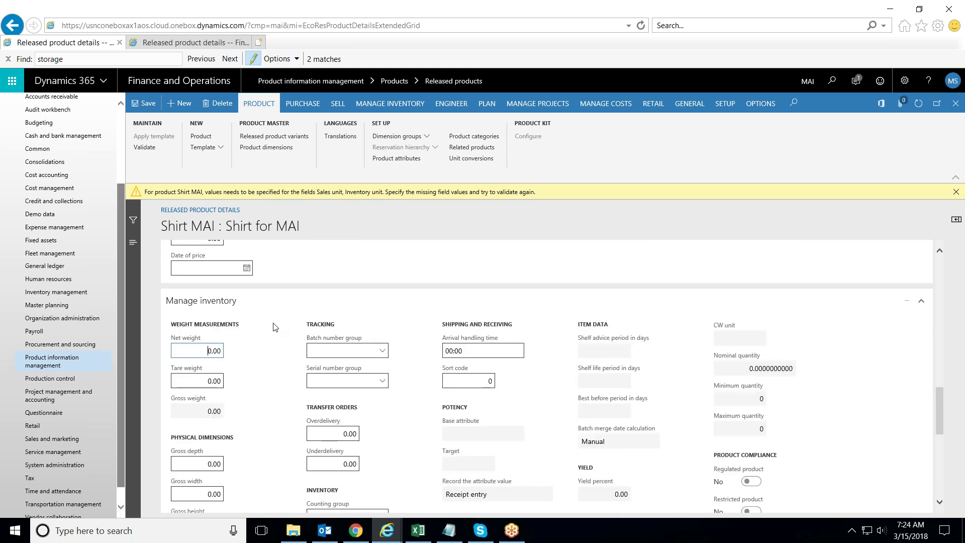
scroll(269, 340, "down", 1)
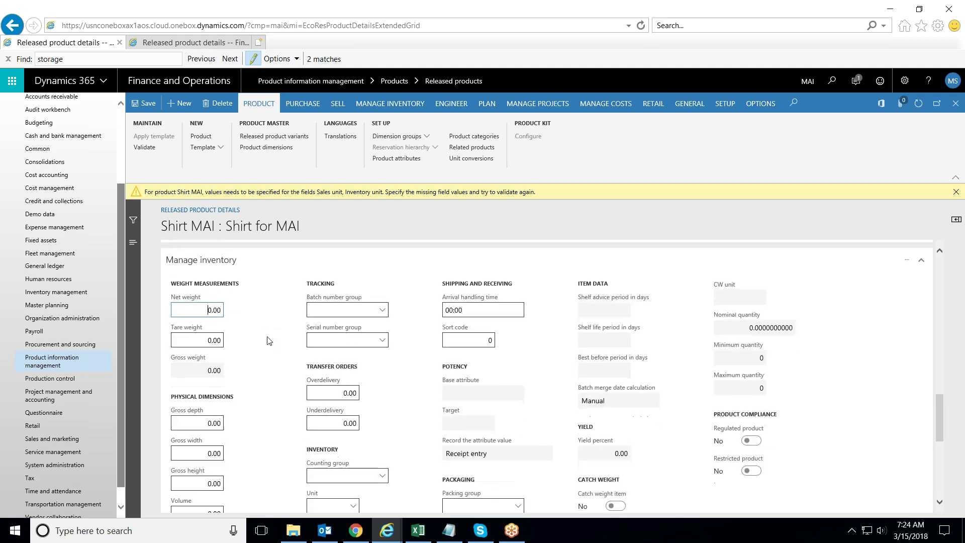
scroll(269, 340, "down", 1)
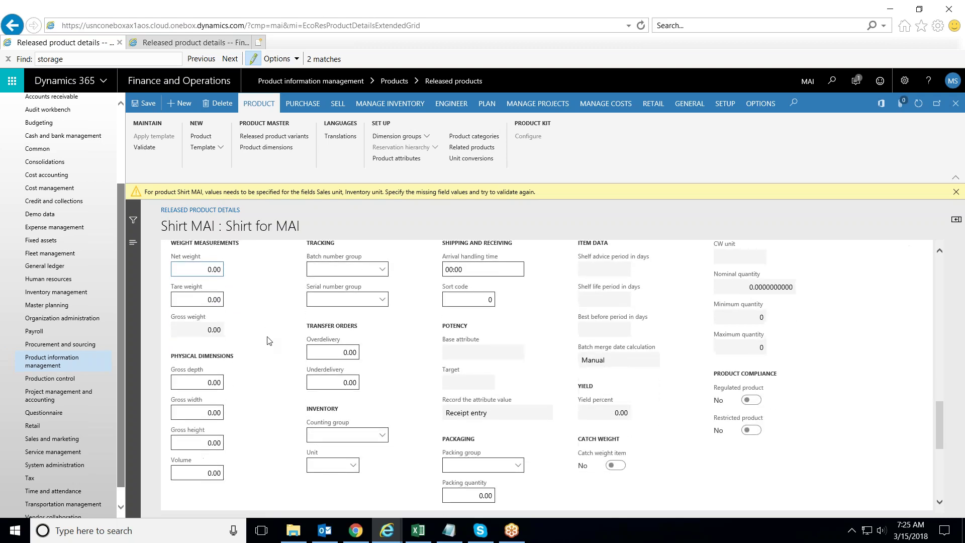
left_click(334, 463)
type("ea")
left_click(265, 437)
Save the Shirt MAI product and validate its required fields, dismissing the notifications.
scroll(267, 429, "down", 3)
scroll(266, 437, "down", 1)
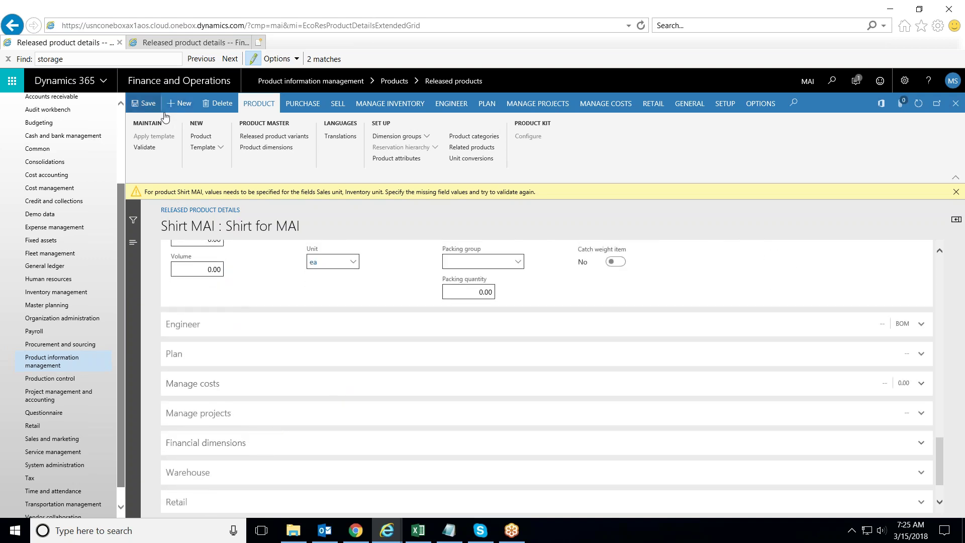
left_click(956, 191)
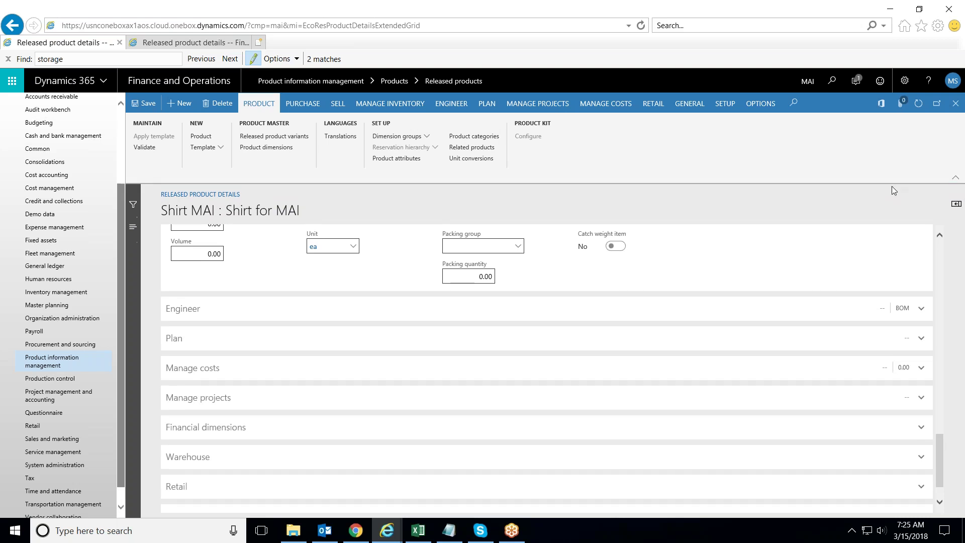
left_click(146, 103)
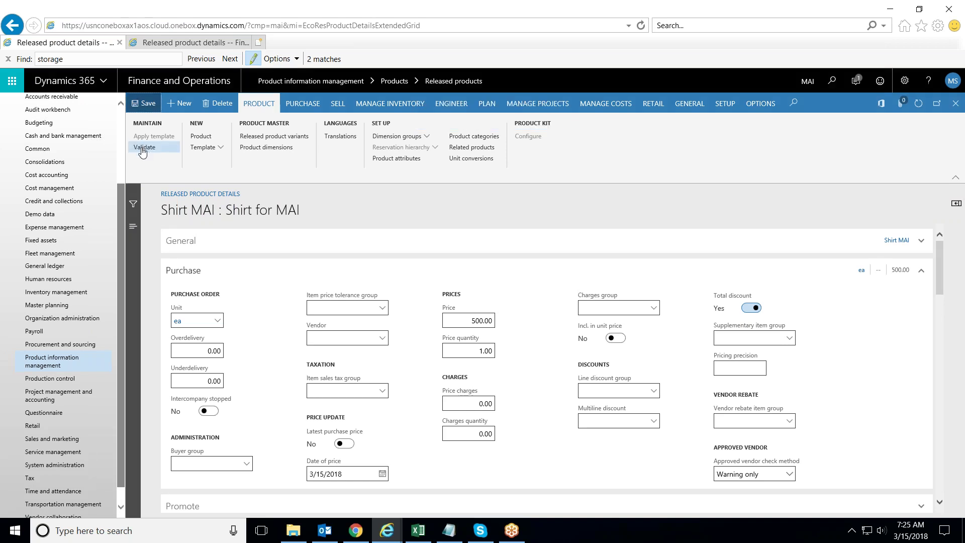
left_click(142, 149)
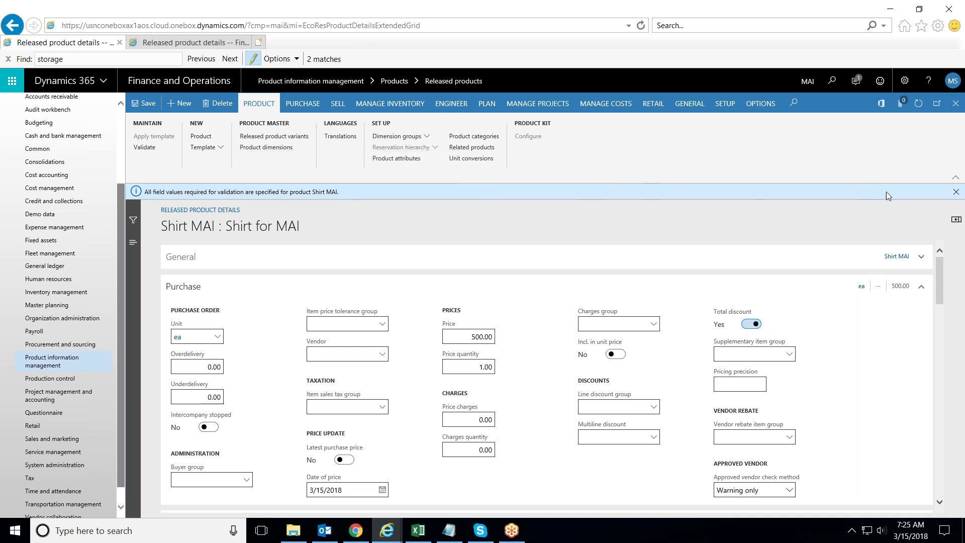
left_click(956, 192)
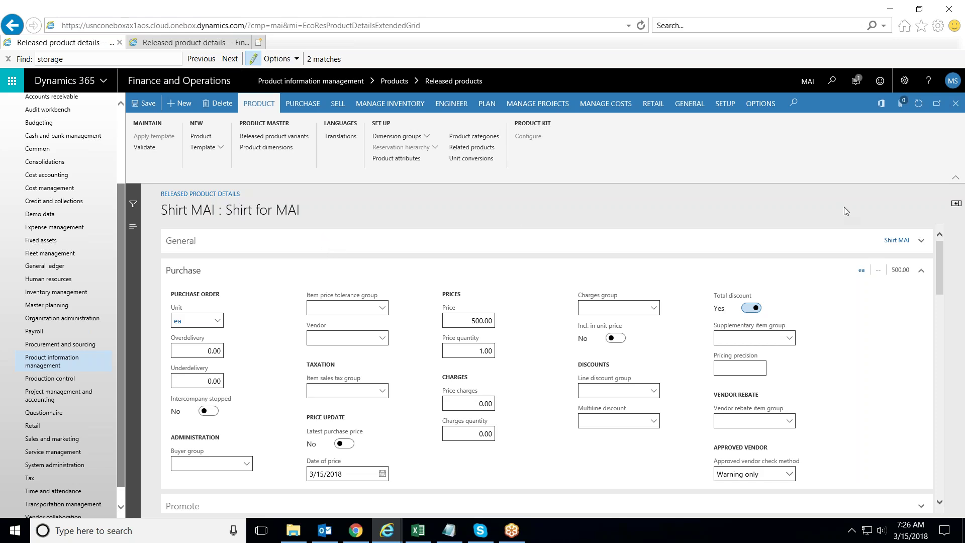
Open the vendor posting profiles in the Accounts payable setup.
key("alt+Tab")
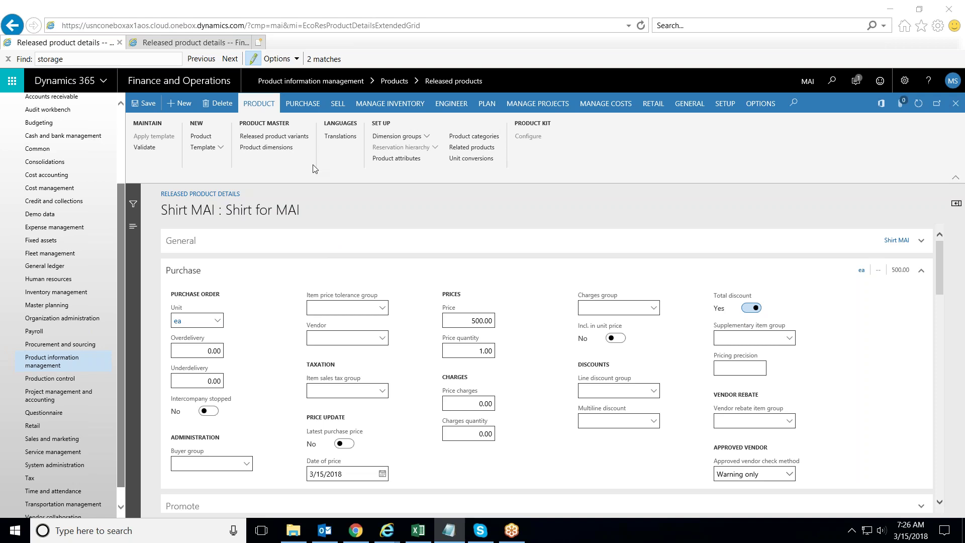
left_click(127, 193)
scroll(80, 201, "up", 3)
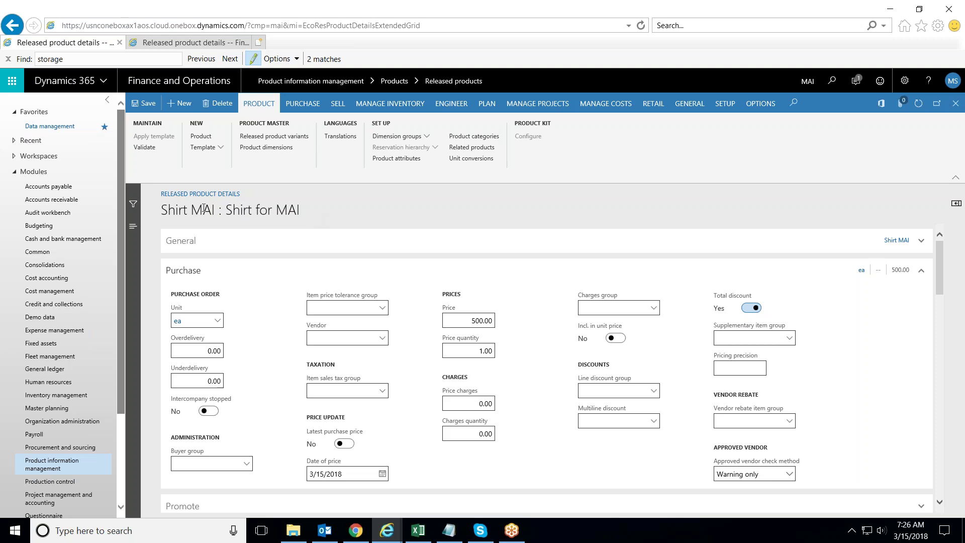
left_click(68, 190)
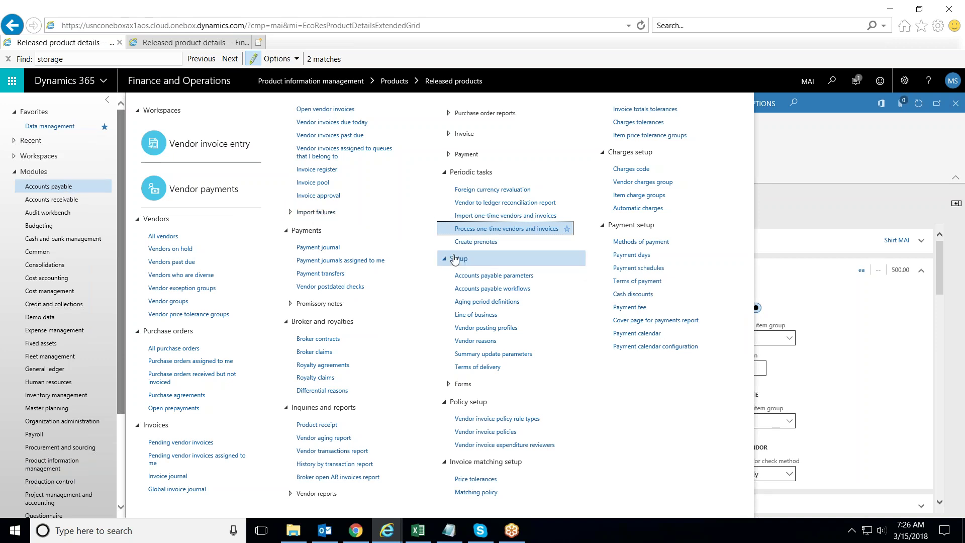
left_click(546, 334)
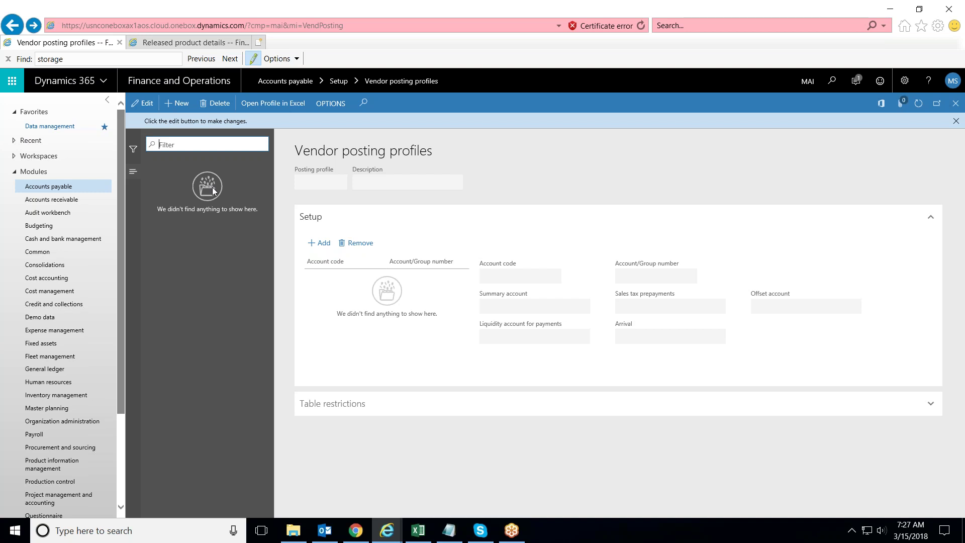
Create and save a vendor posting profile named DOM with the description "Domestic purchases".
left_click(180, 103)
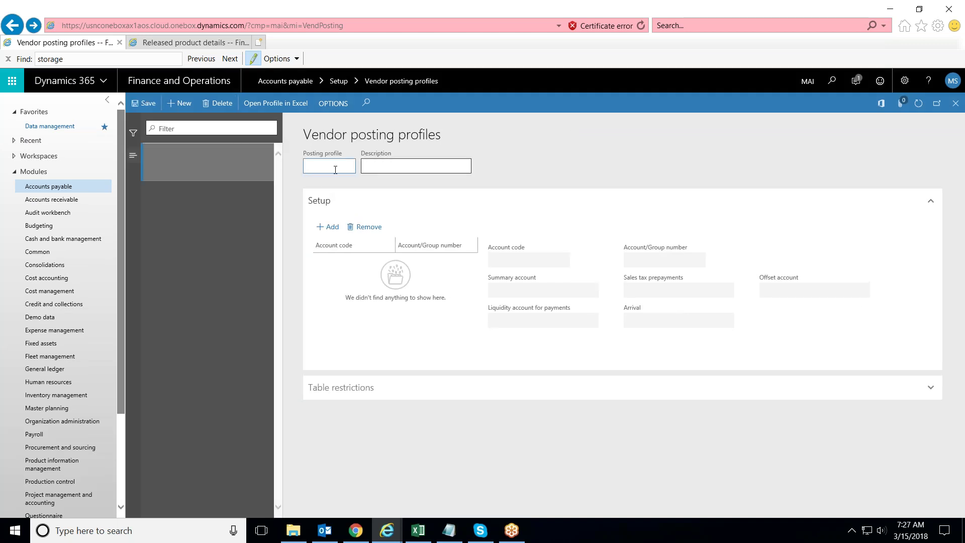
type("DOM")
left_click(388, 170)
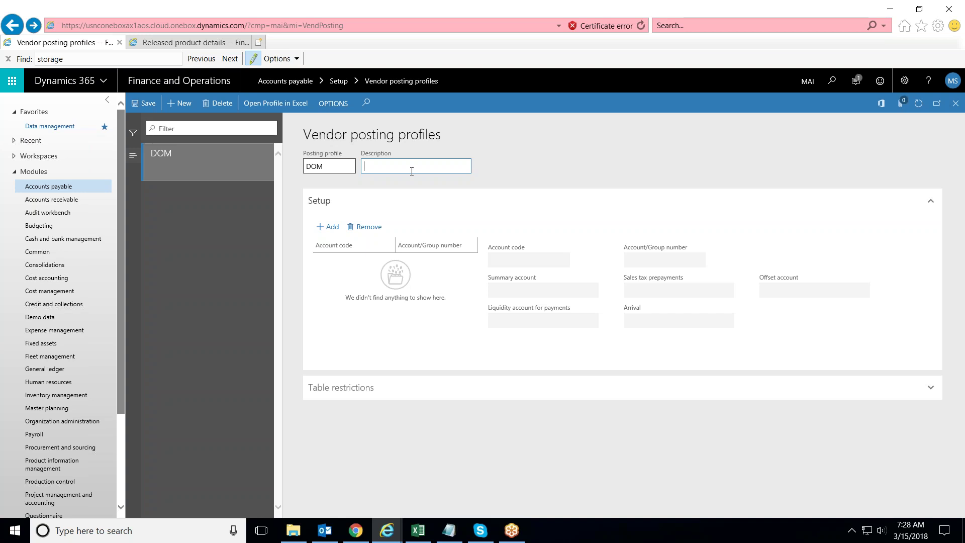
type("Domestic purchases")
left_click(146, 104)
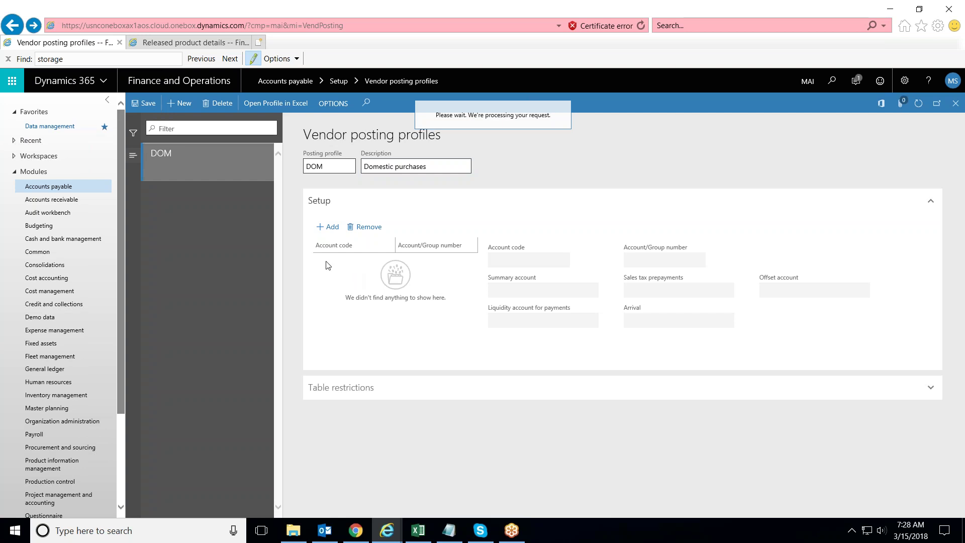
Add a setup line to the DOM profile and check the vendors offered for the Table account code.
left_click(325, 229)
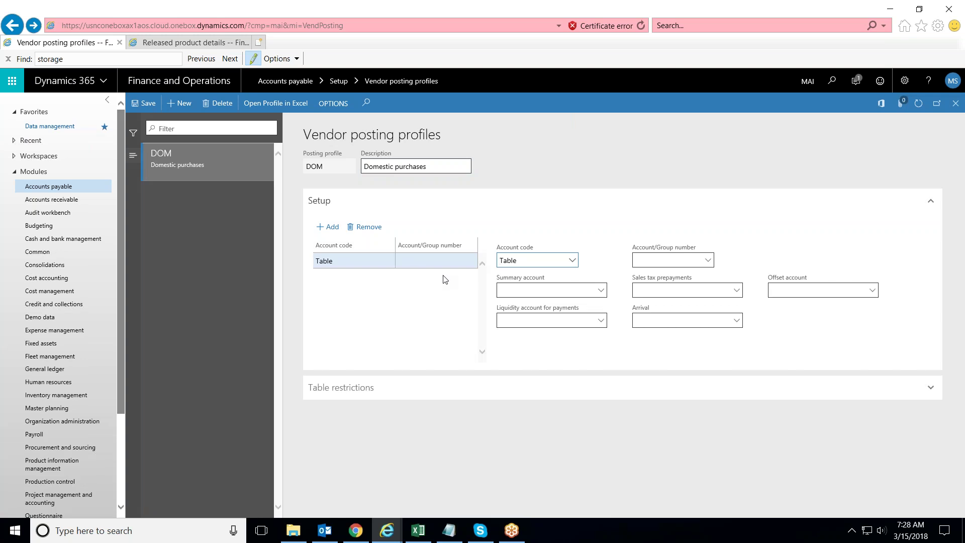
left_click(572, 262)
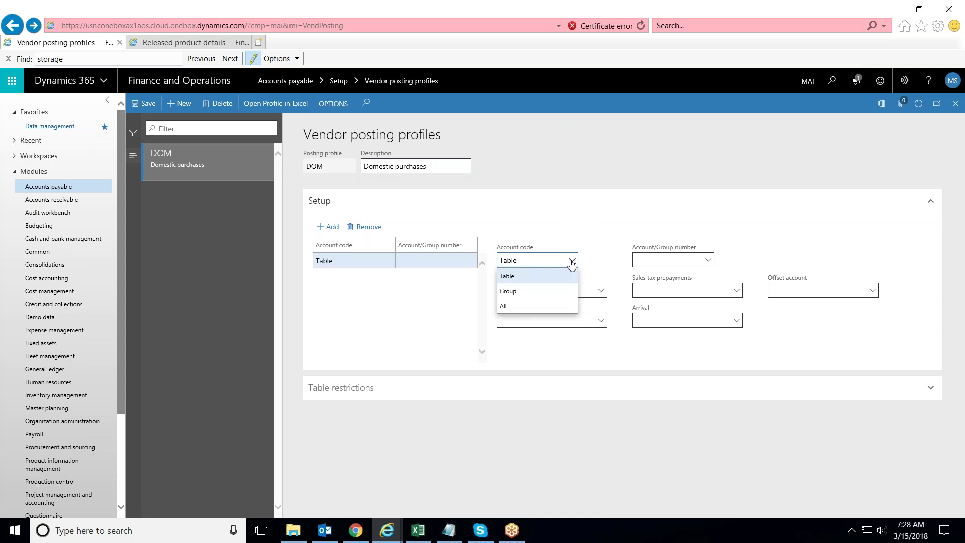
left_click(601, 251)
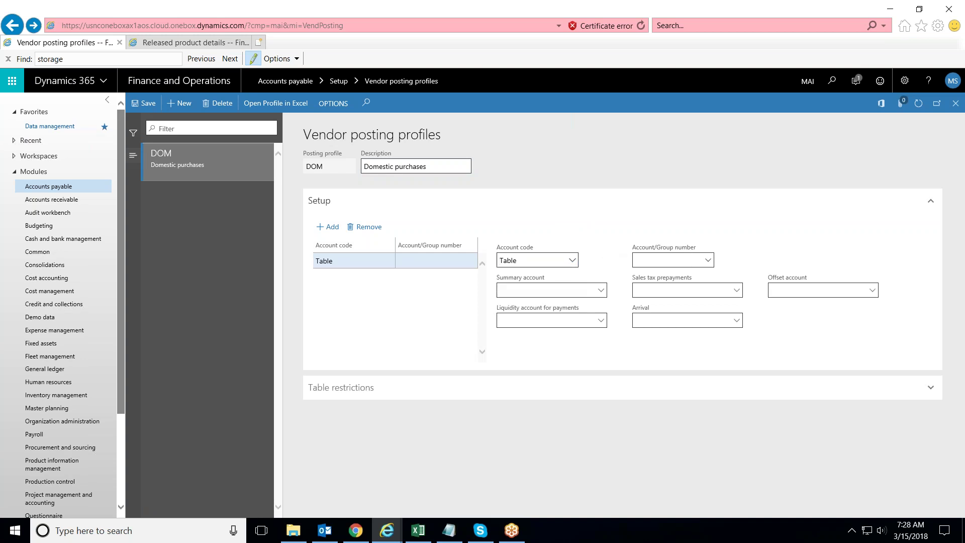
left_click(709, 262)
left_click(709, 261)
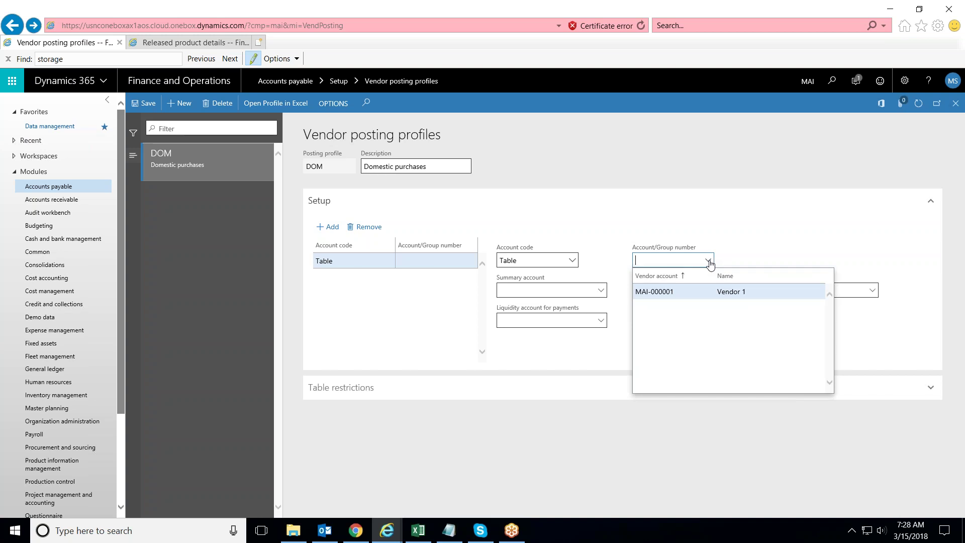
Try the Group and All account codes on the setup line, checking the vendor groups offered for Group.
left_click(572, 261)
left_click(508, 292)
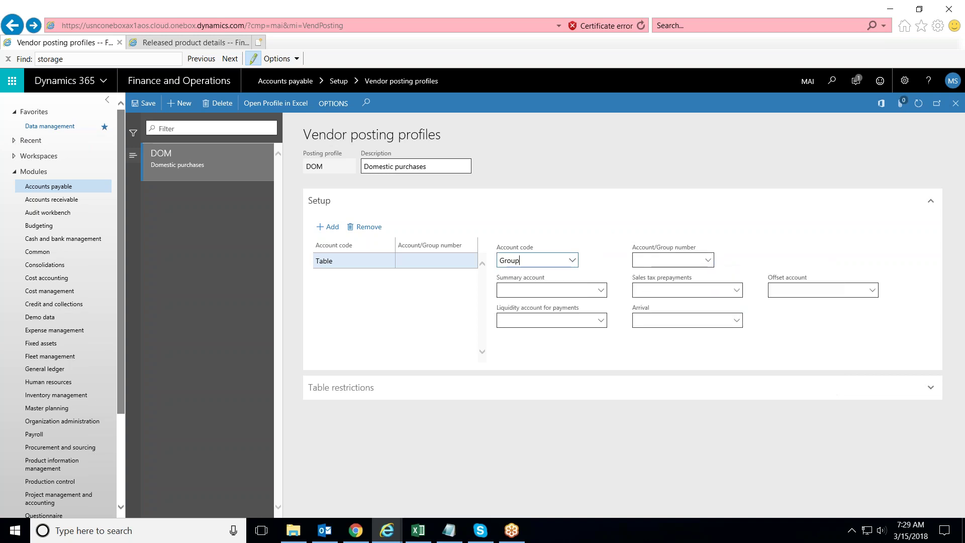
left_click(708, 260)
left_click(709, 260)
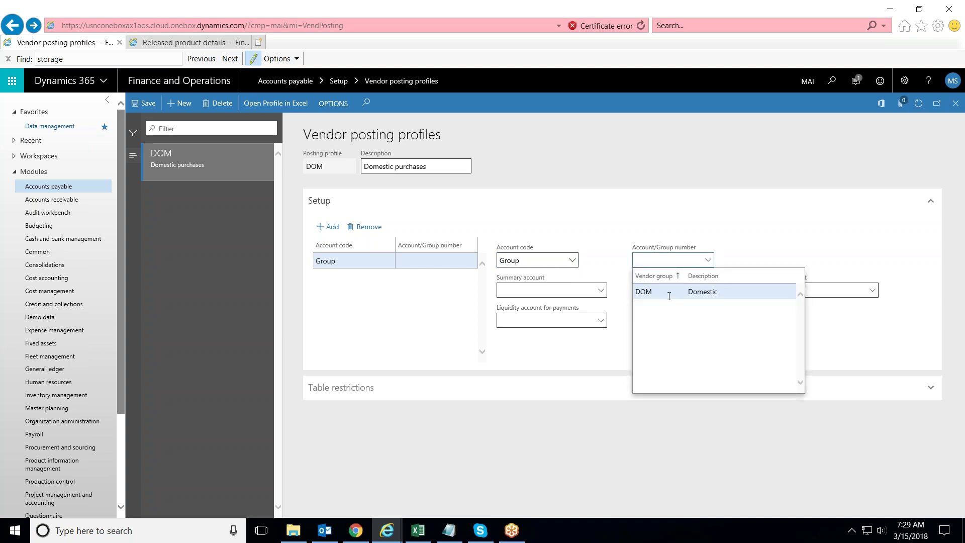
left_click(609, 260)
left_click(572, 261)
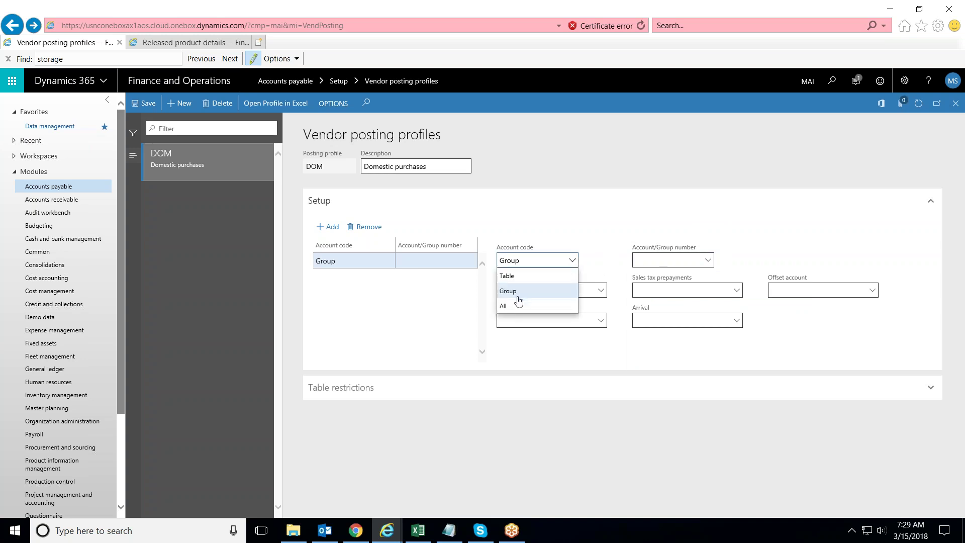
left_click(505, 307)
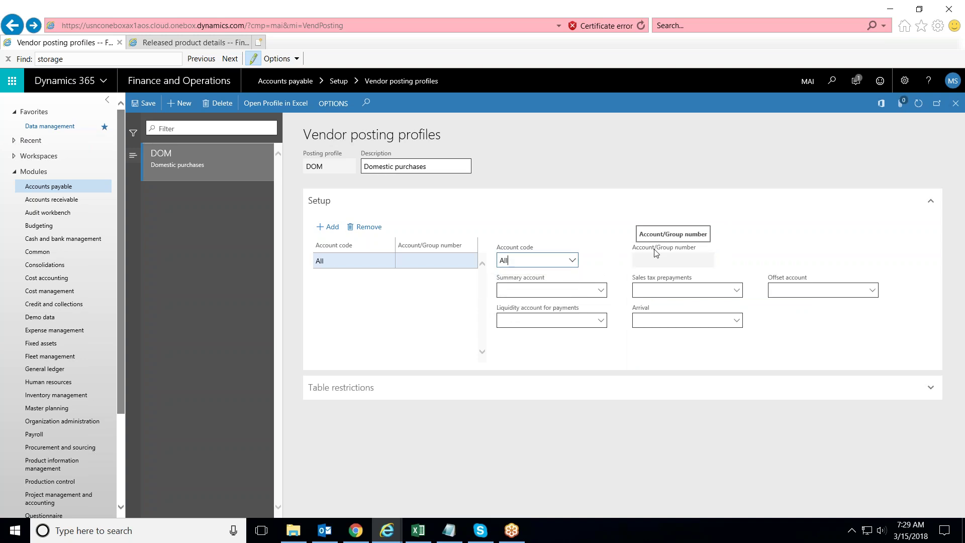
Set the setup line's account code to Group and its account/group number to DOM.
left_click(570, 260)
left_click(529, 292)
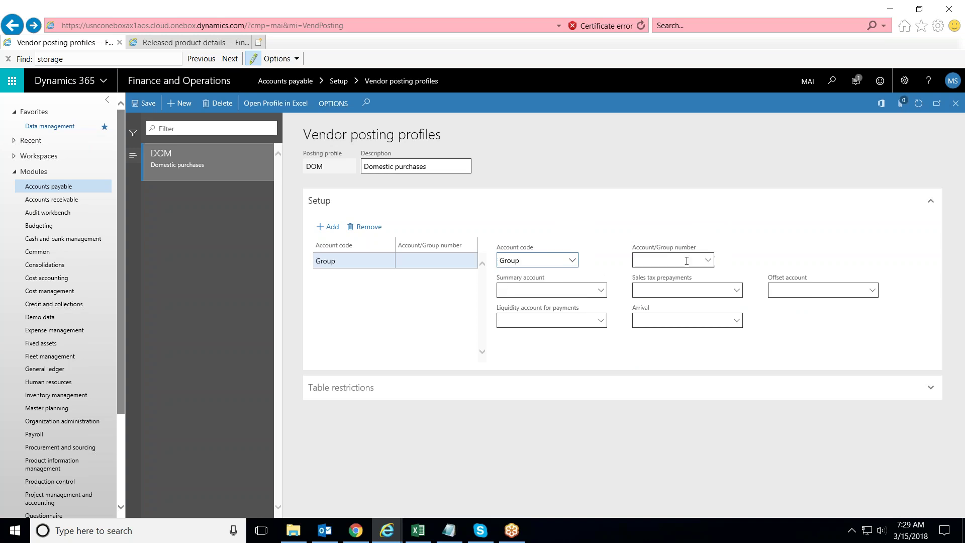
left_click(706, 261)
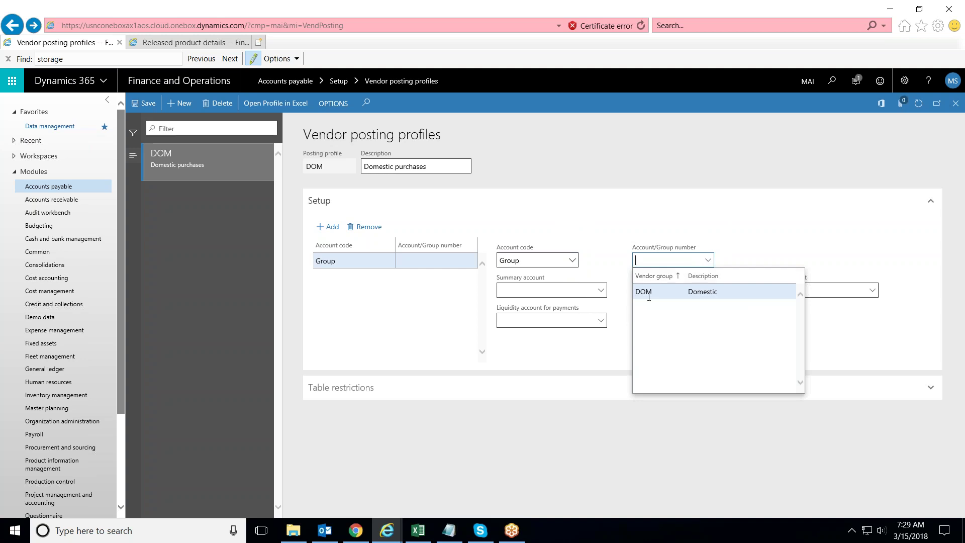
left_click(649, 294)
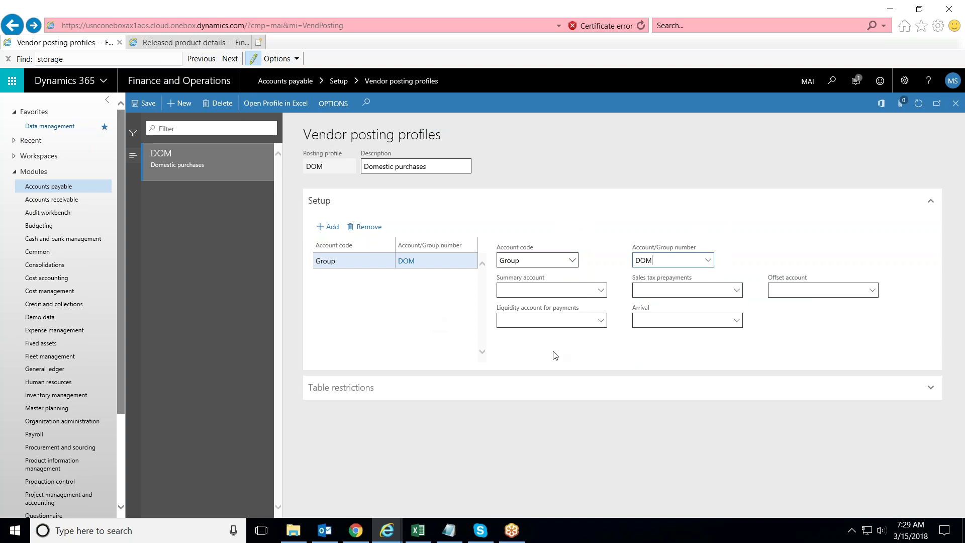
Set the DOM line's summary account to 200100 (Accounts Payable - Domestic), then save and close the vendor posting profile.
left_click(601, 295)
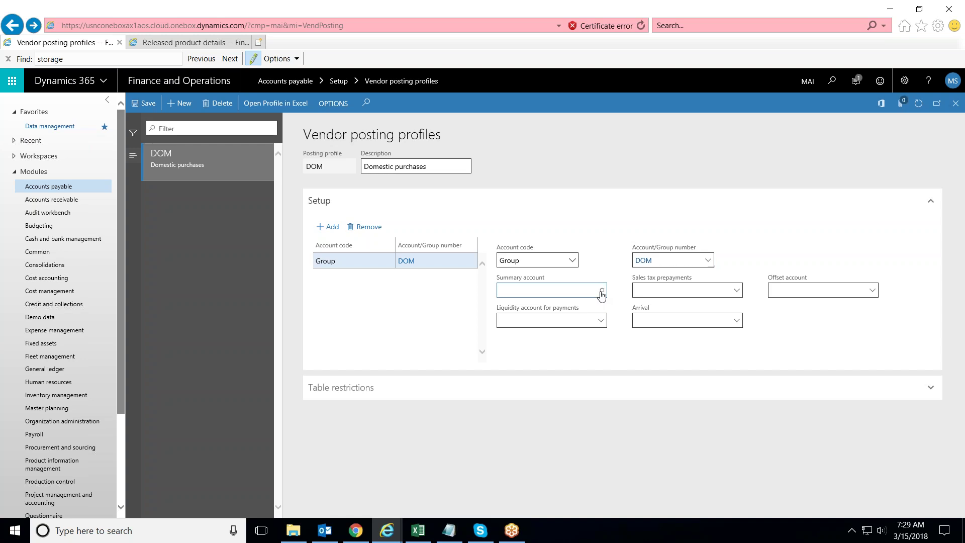
left_click(601, 295)
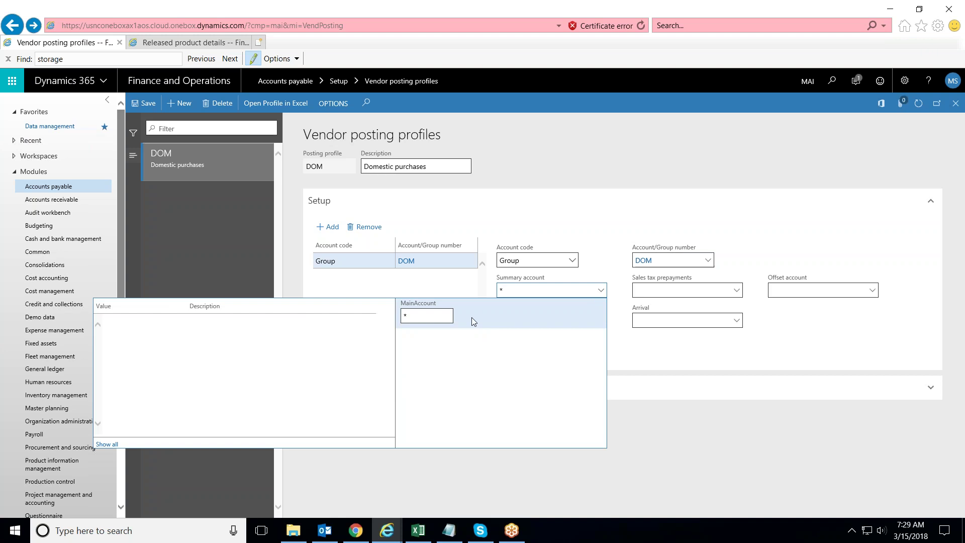
type("*payable")
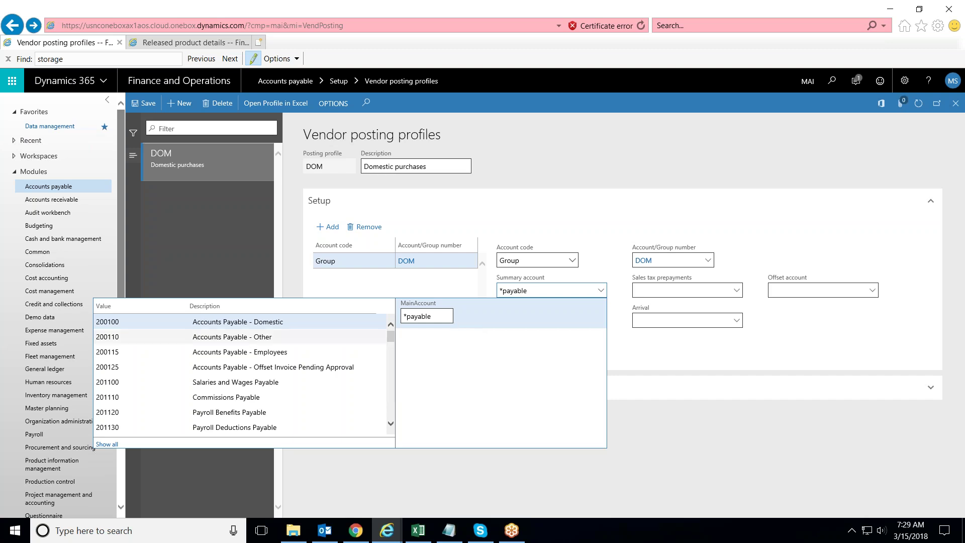
left_click(212, 324)
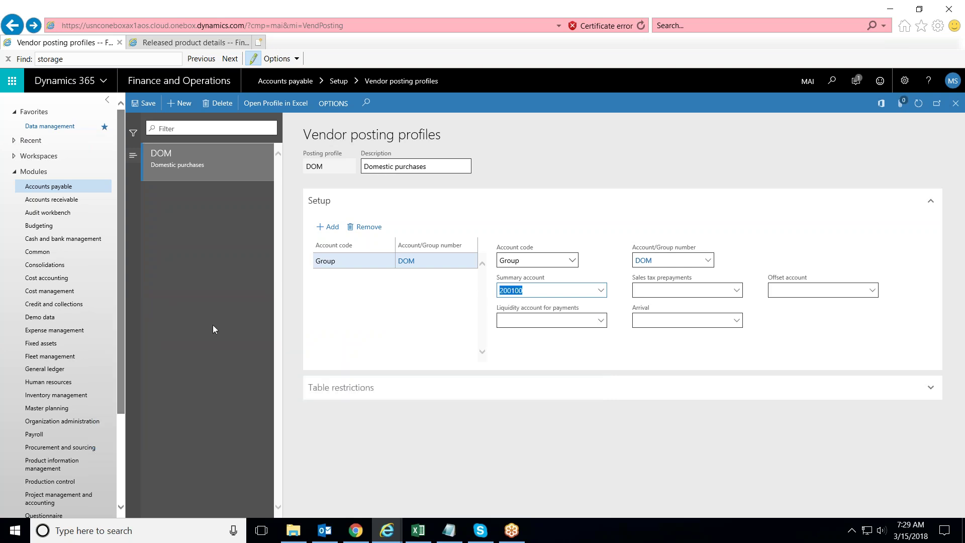
left_click(145, 103)
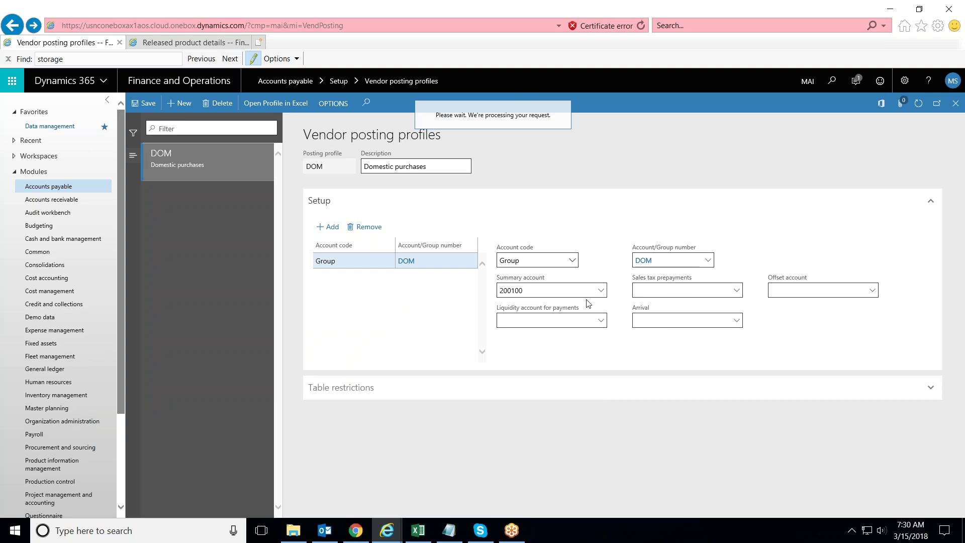
left_click(736, 345)
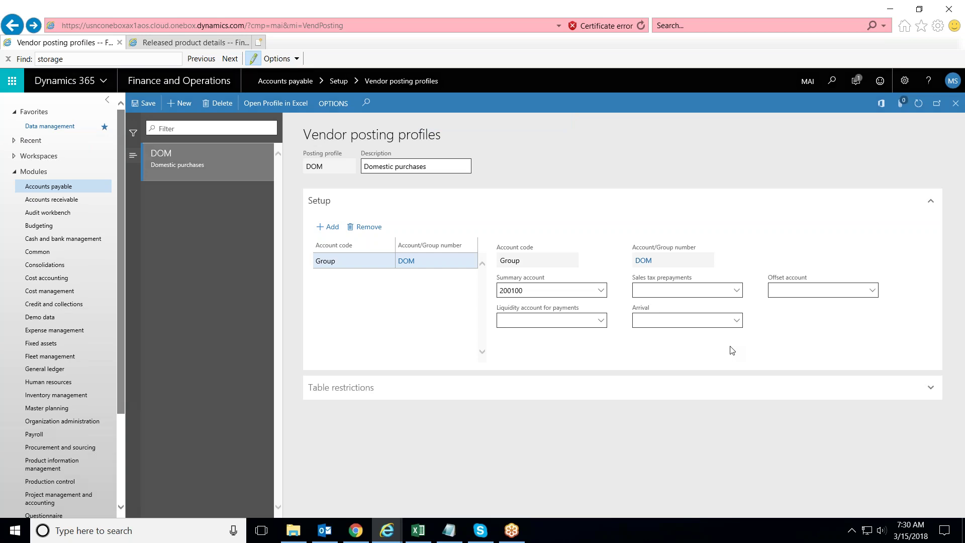
key("Escape")
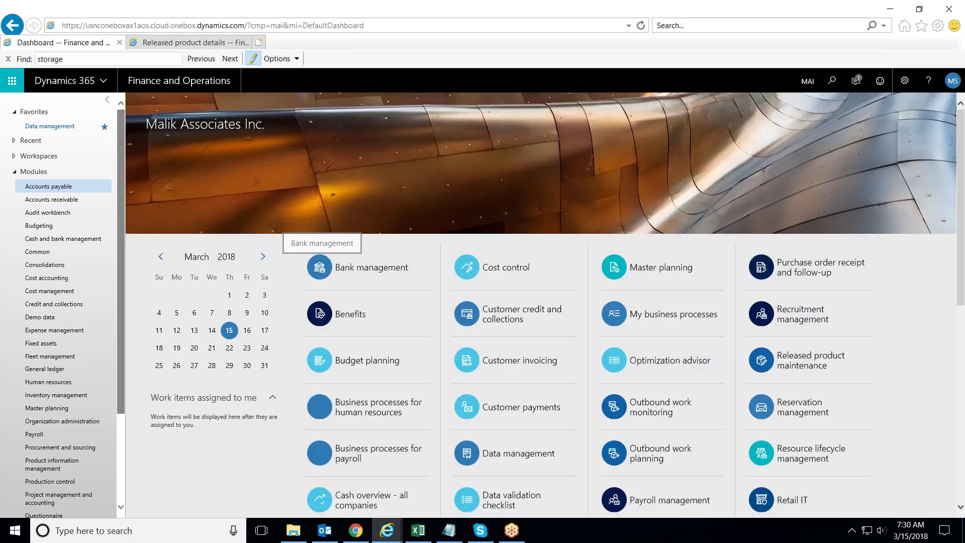
Open the accounts payable parameters and enable posting of product receipts in the ledger.
left_click(47, 187)
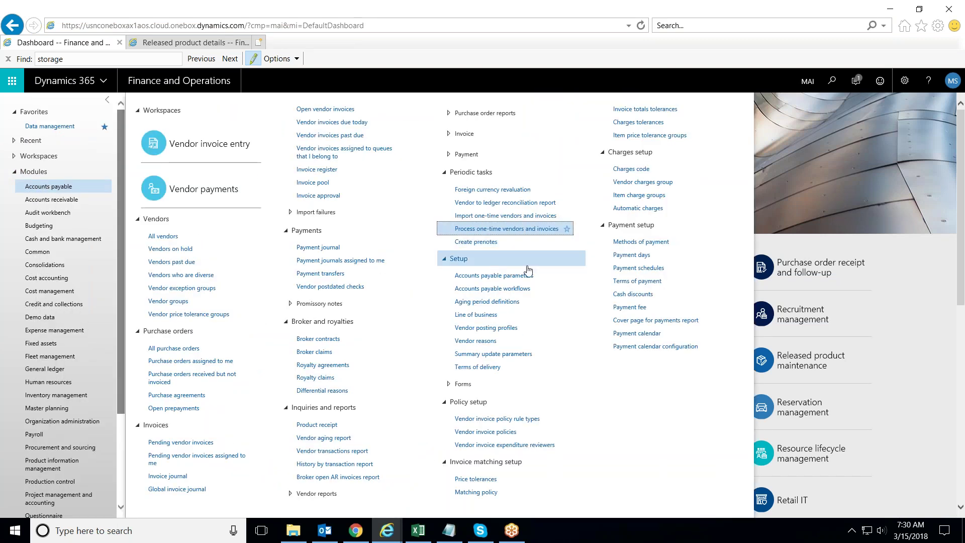
left_click(492, 280)
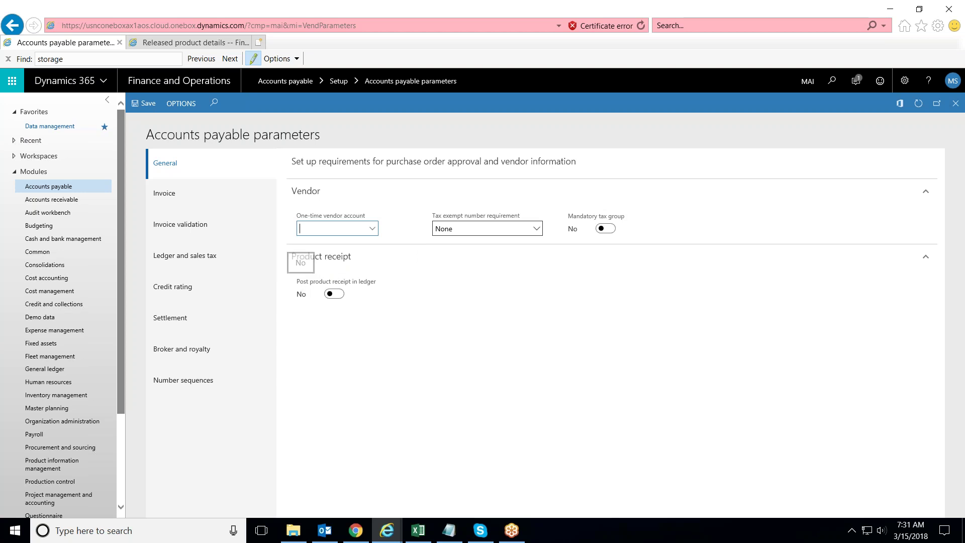
mouse_move(306, 289)
left_click(333, 293)
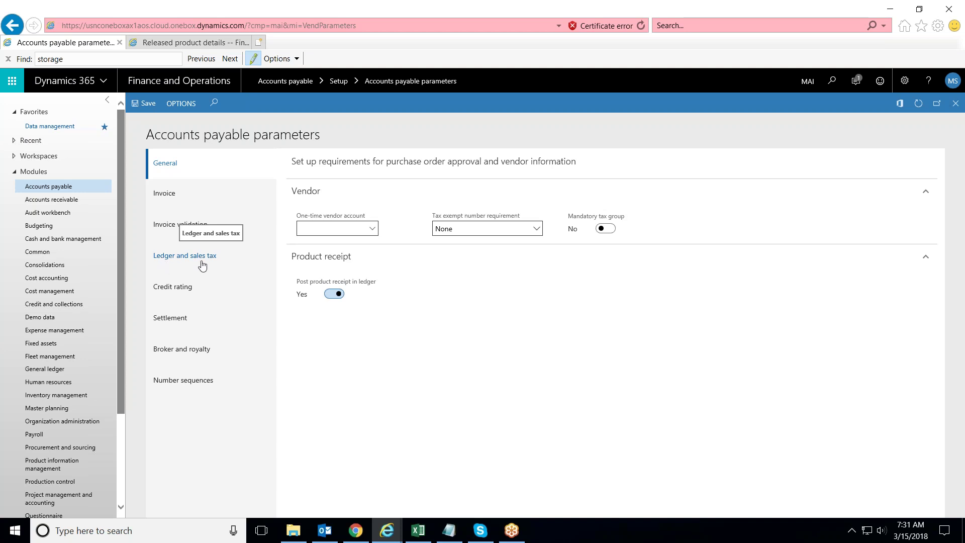
Set the default posting profile to DOM in the ledger and sales tax parameters for accounts payable and save.
left_click(225, 264)
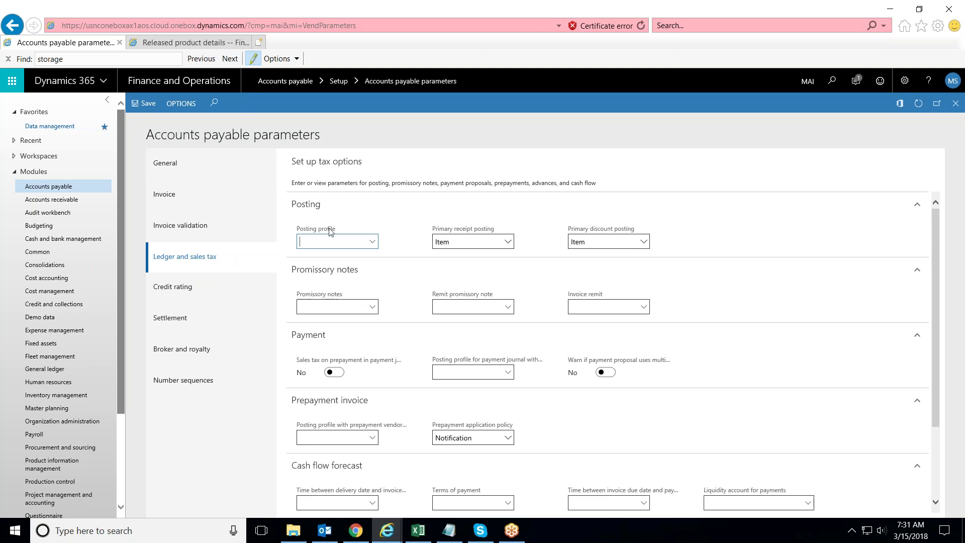
left_click(373, 244)
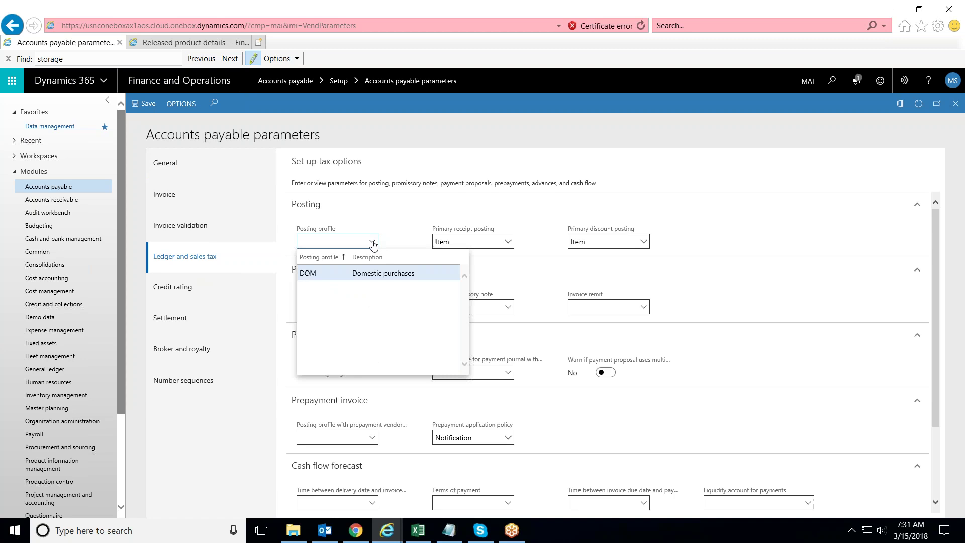
left_click(352, 270)
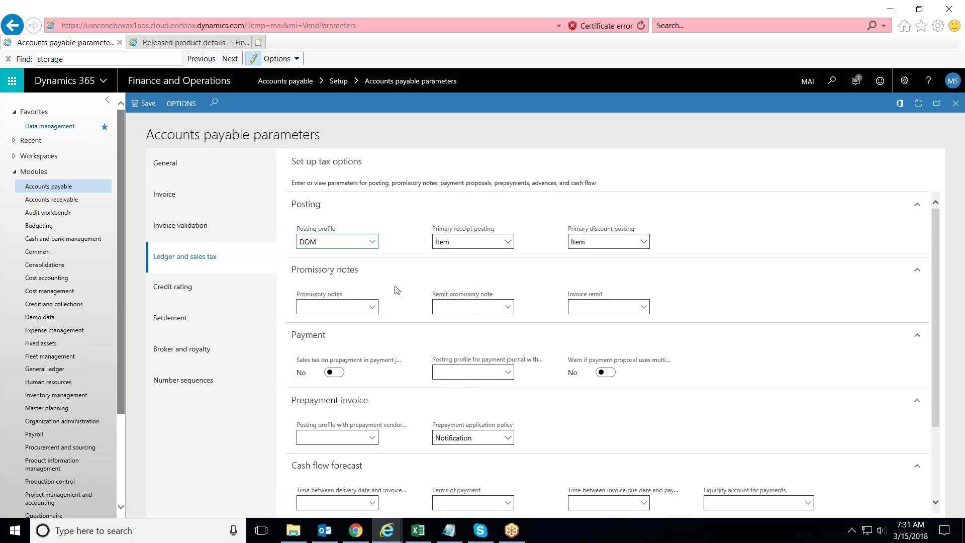
scroll(398, 288, "down", 2)
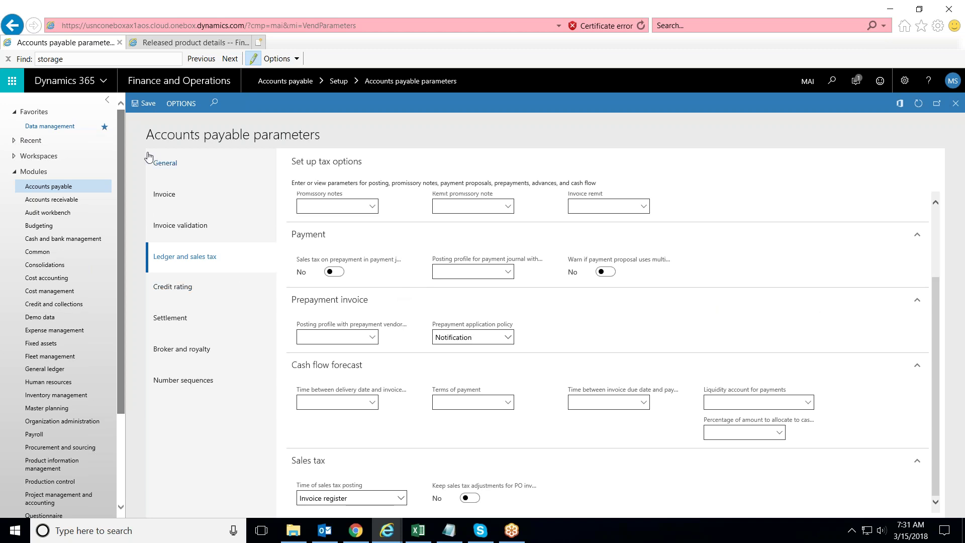
left_click(148, 104)
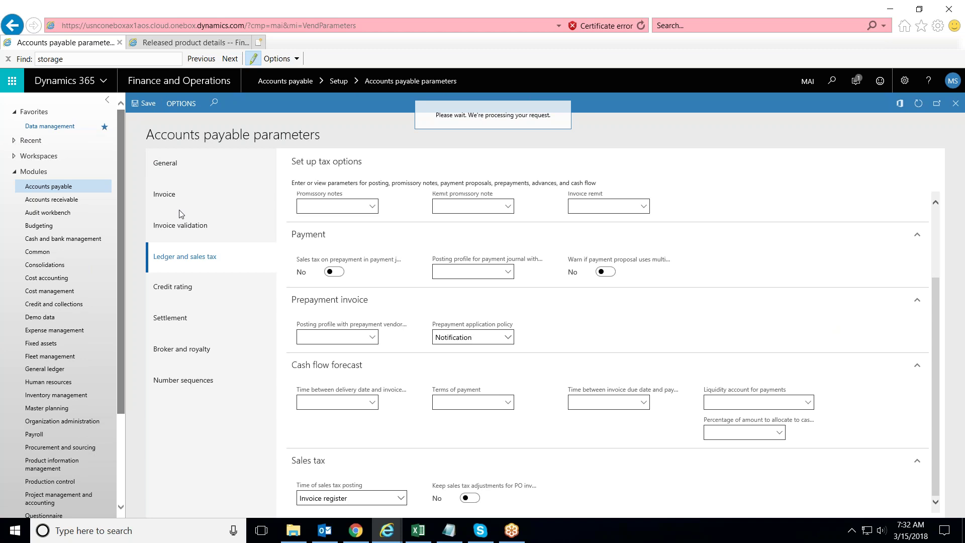
Create a customer posting profile in Accounts receivable named DOM with the description "Domestic customers".
left_click(51, 200)
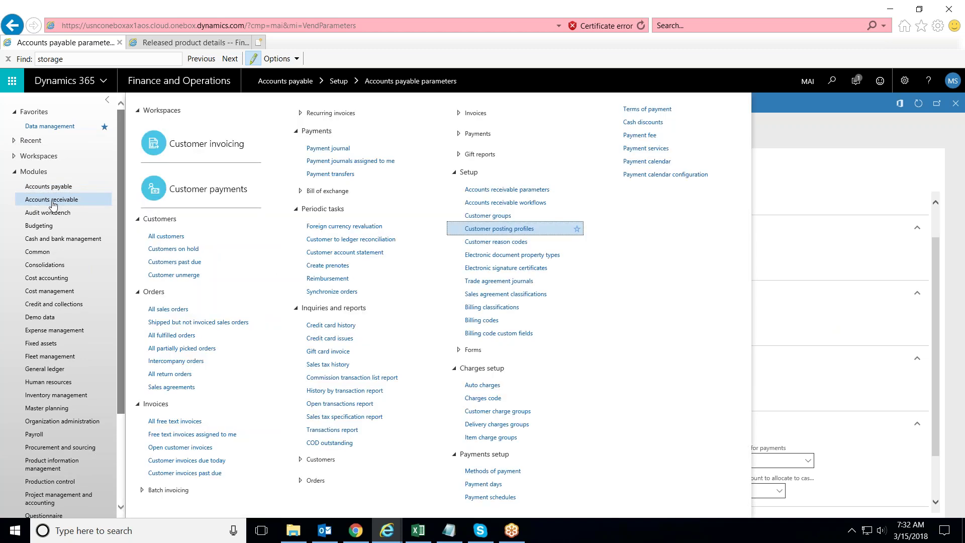
left_click(528, 230)
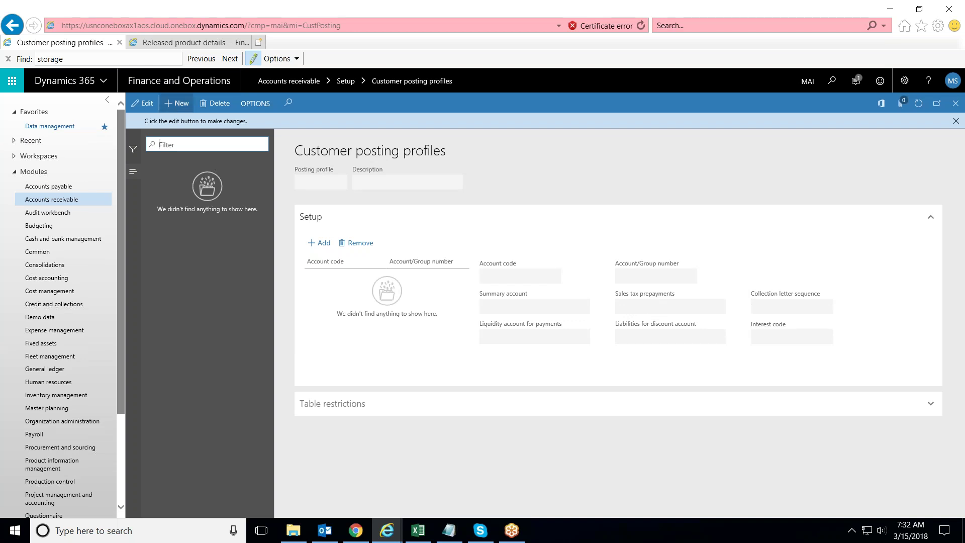
left_click(179, 104)
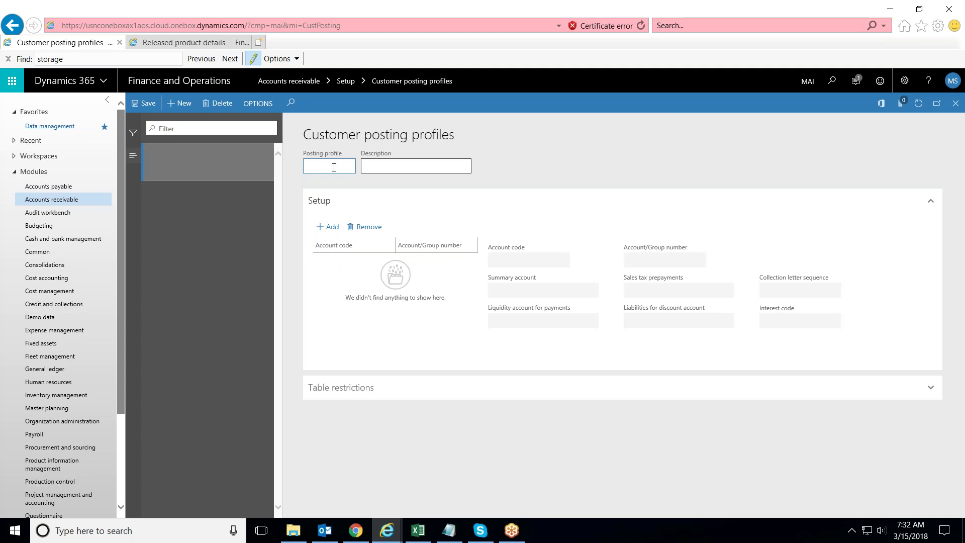
type("DOMD")
key("BackSpace")
key("Tab")
type("D")
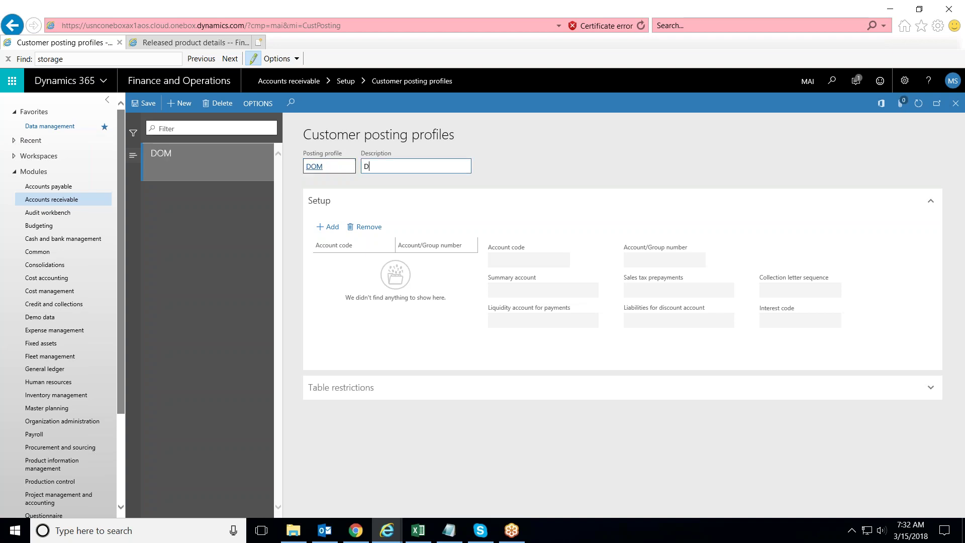
type("omestic customers")
Add a setup line to the customer posting profile with account code Group and account/group number DOM.
left_click(329, 227)
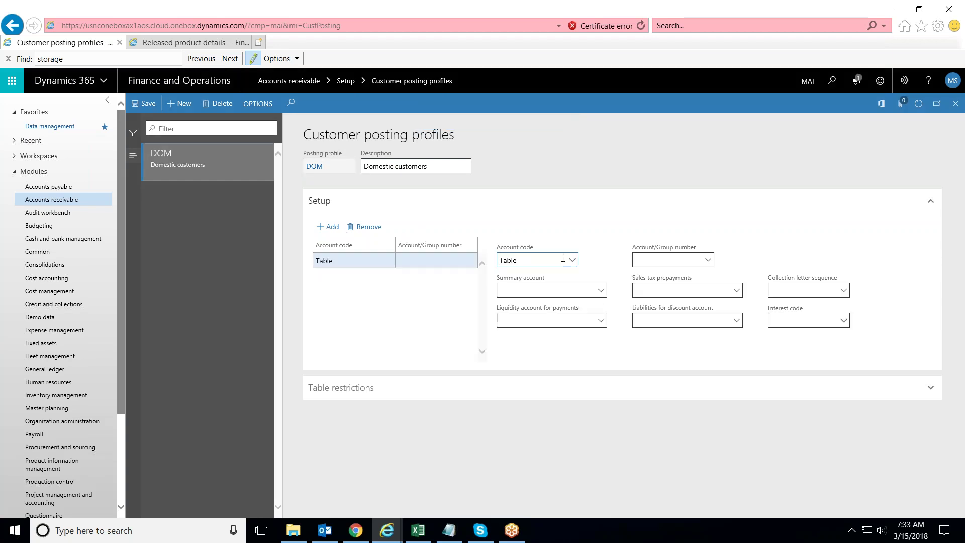
left_click(563, 258)
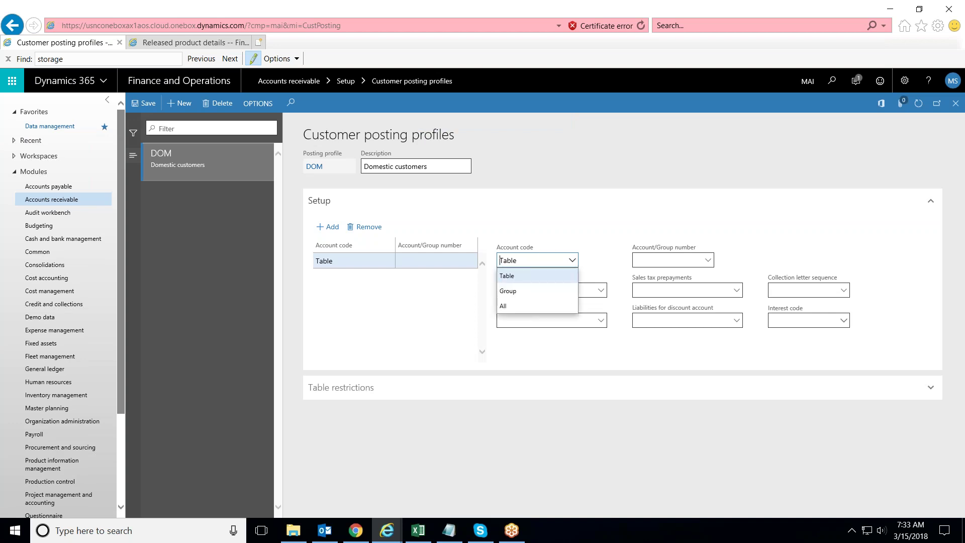
left_click(531, 293)
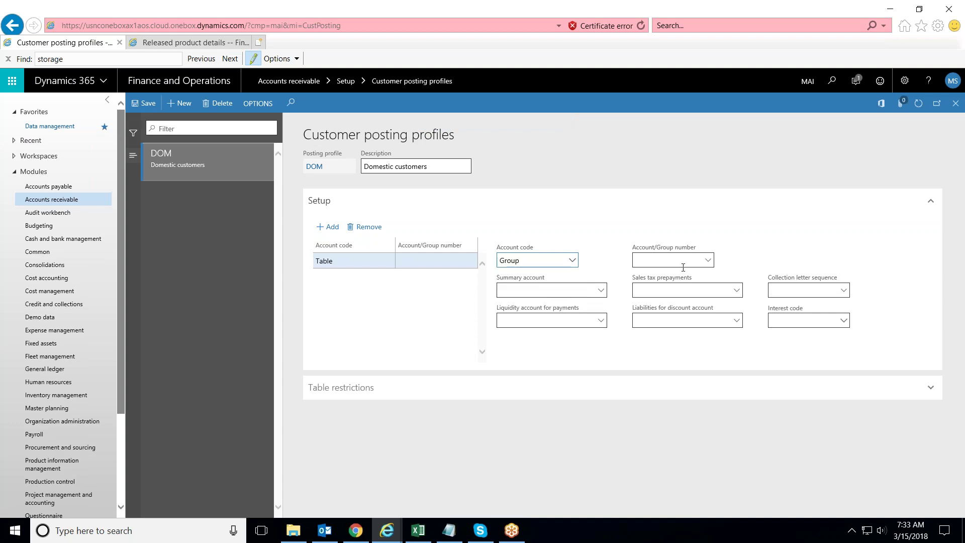
left_click(709, 262)
left_click(709, 262)
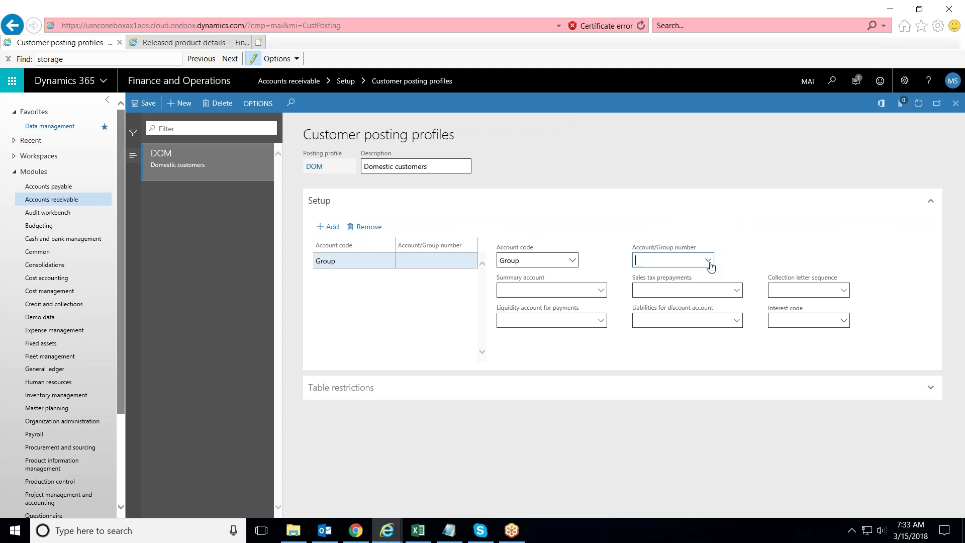
left_click(646, 292)
Set the customer line's summary account to 130100 (Accounts Receivable - Domestic) and save the profile.
left_click(600, 293)
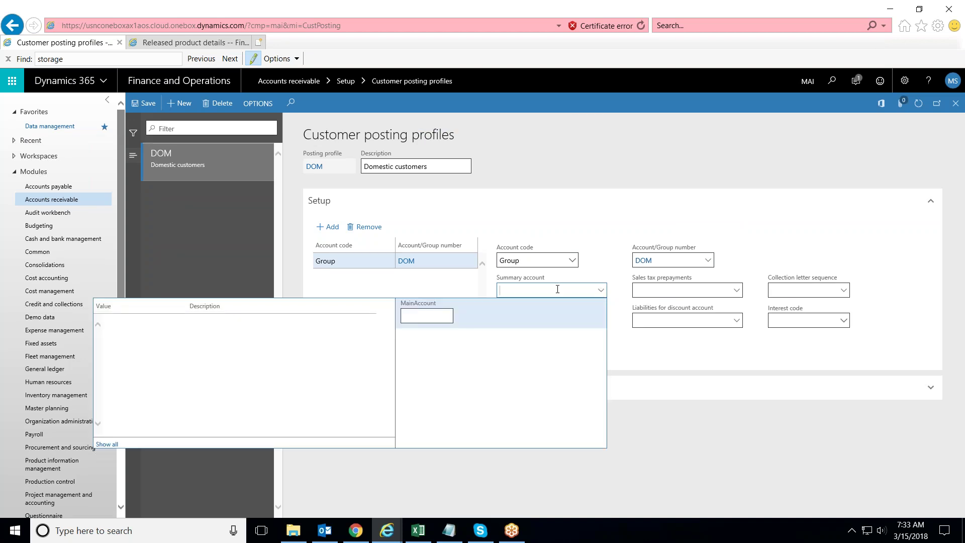
type("*receiv")
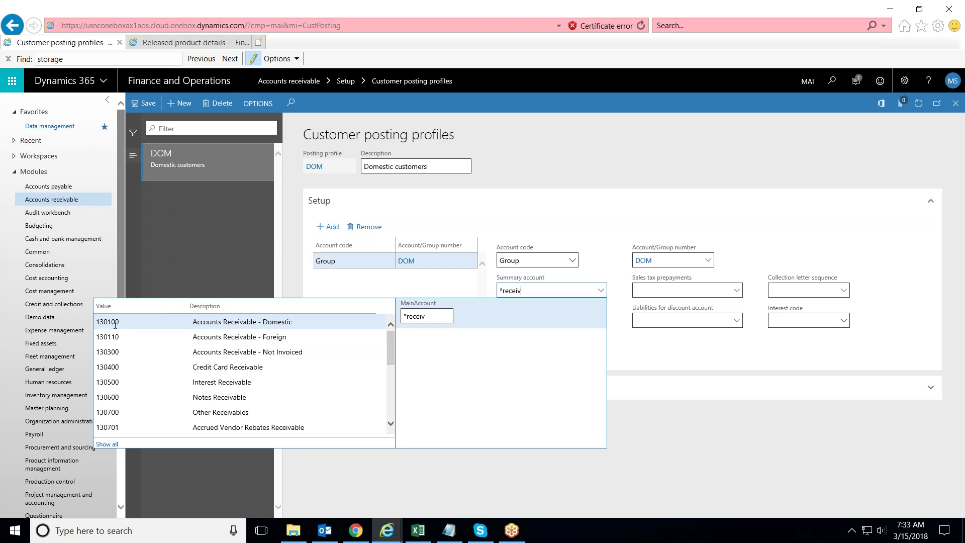
left_click(135, 322)
left_click(376, 329)
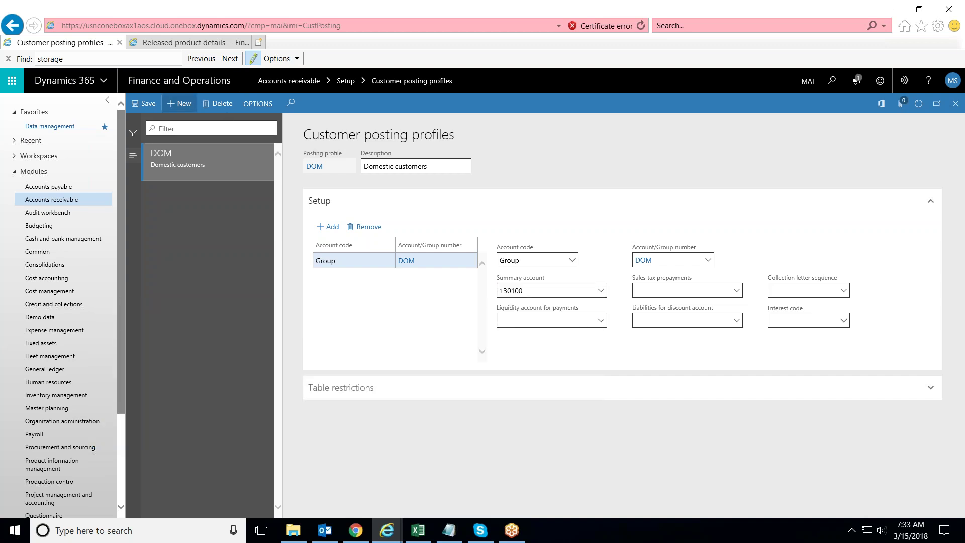
left_click(148, 104)
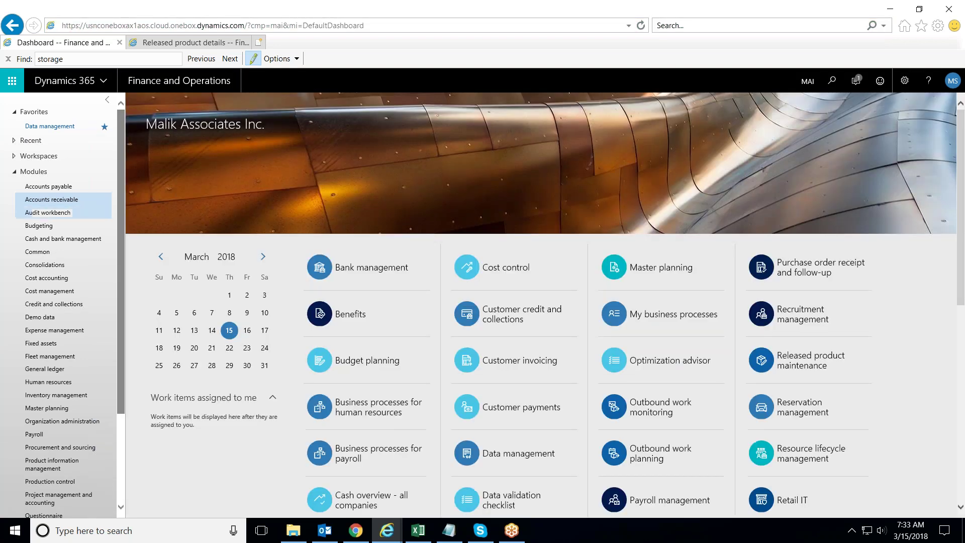
Open the accounts receivable parameters and set the default order type to Sales order.
left_click(73, 200)
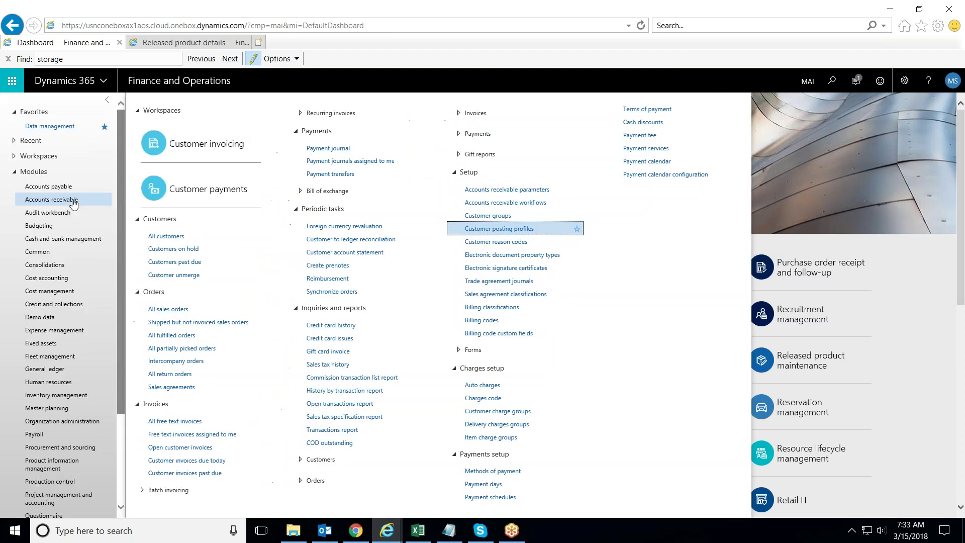
left_click(512, 191)
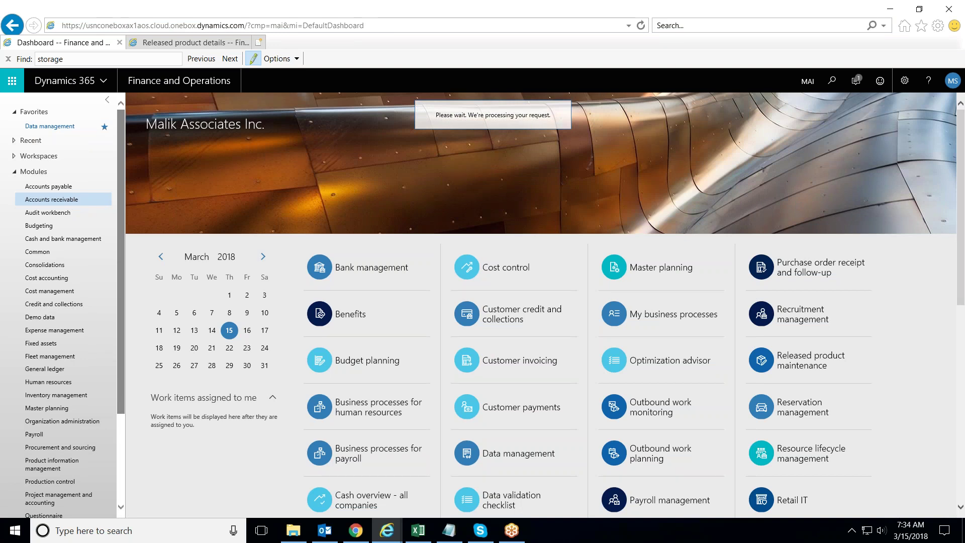
key("alt+Tab")
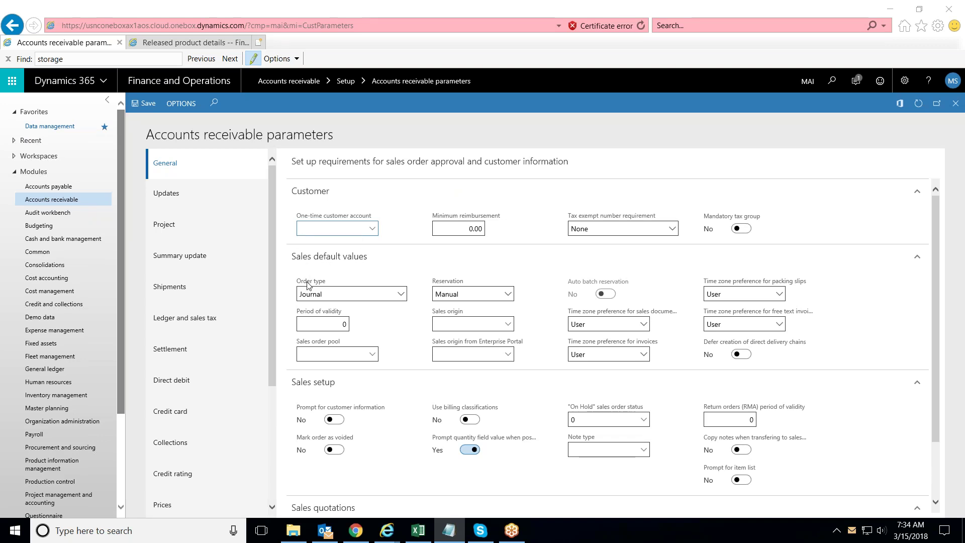
left_click(401, 295)
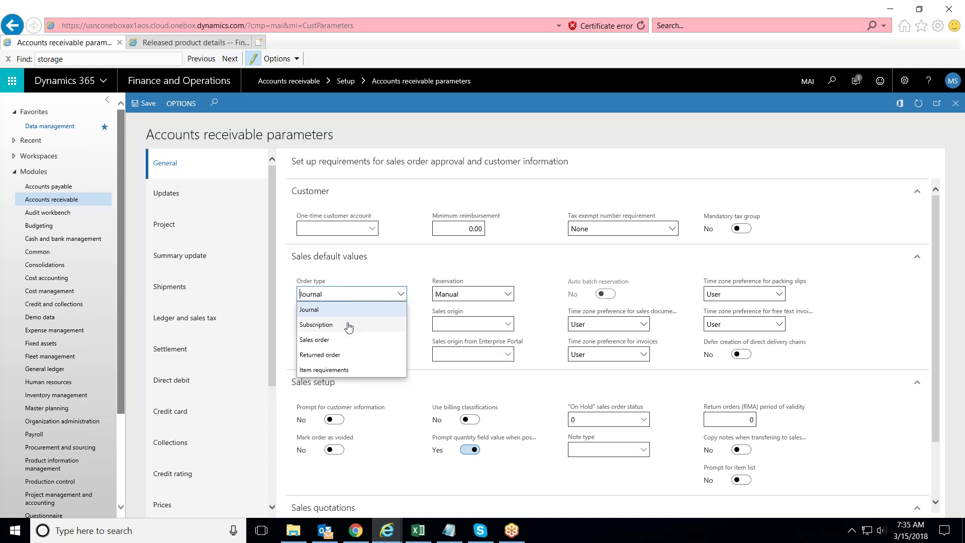
left_click(329, 340)
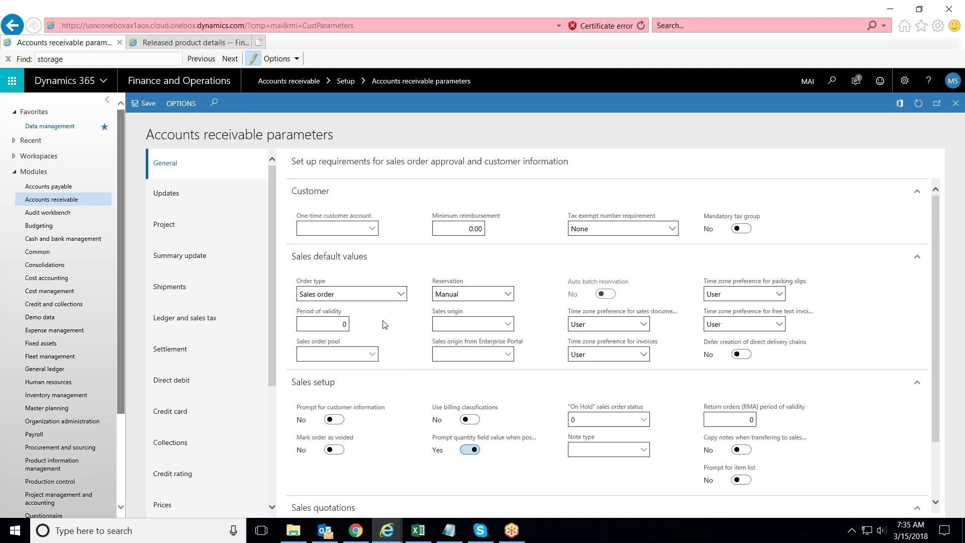
scroll(384, 324, "down", 1)
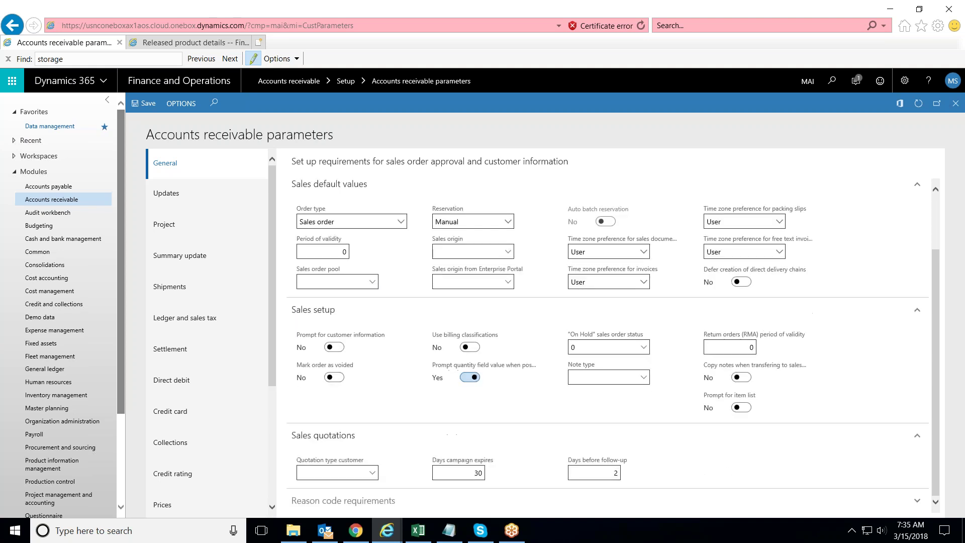
scroll(384, 324, "up", 1)
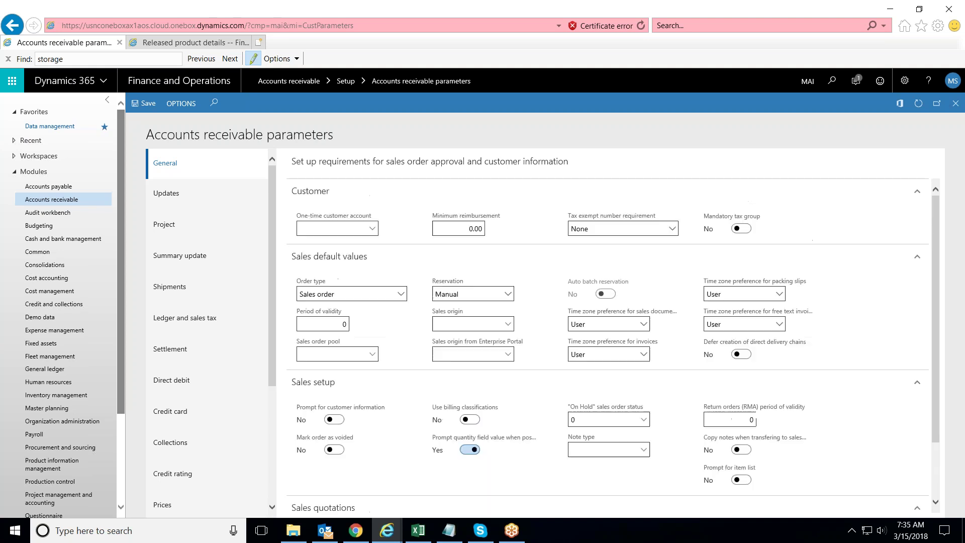
Set the picking route status to Completed in the Updates section of the accounts receivable parameters and save.
left_click(197, 201)
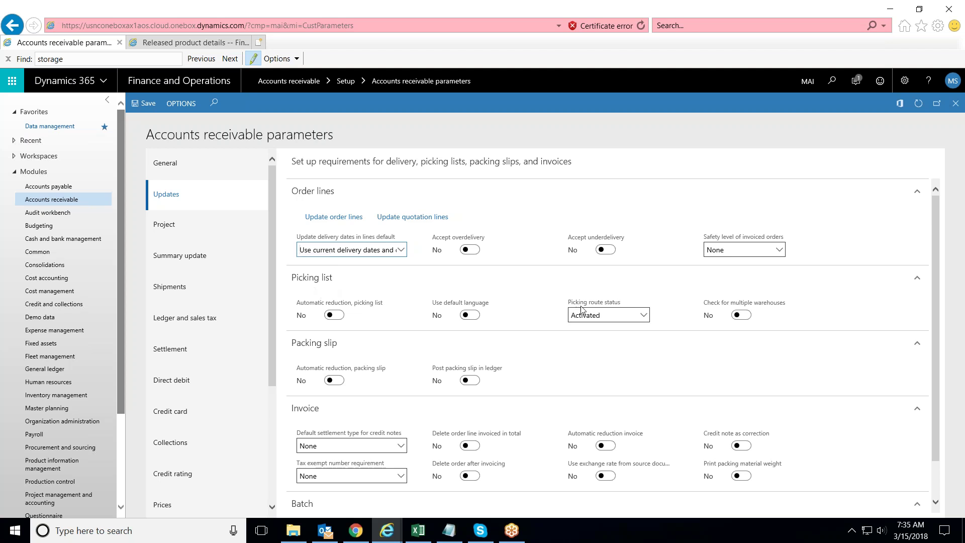
left_click(643, 315)
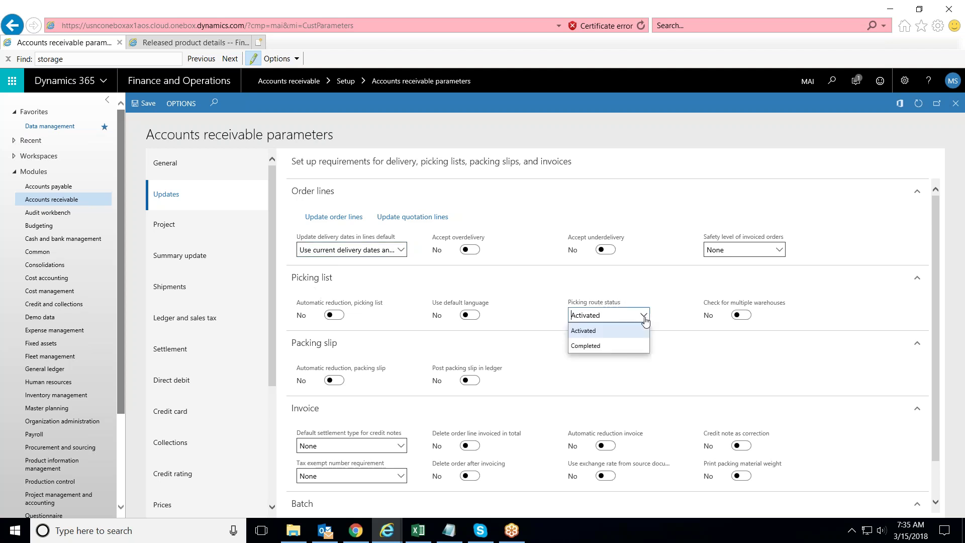
left_click(609, 347)
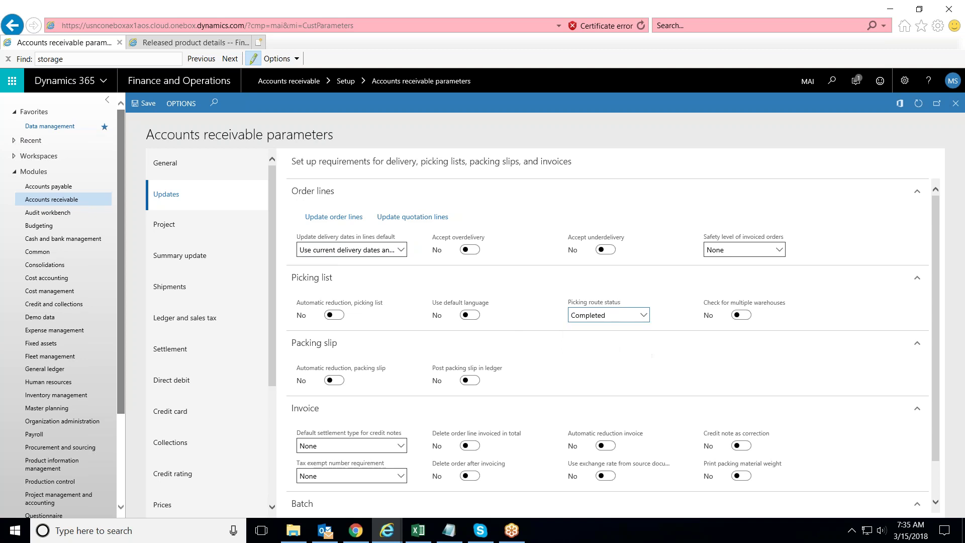
left_click(148, 106)
Set the posting profile to DOM in the Ledger and sales tax section of the accounts receivable parameters and save.
left_click(202, 326)
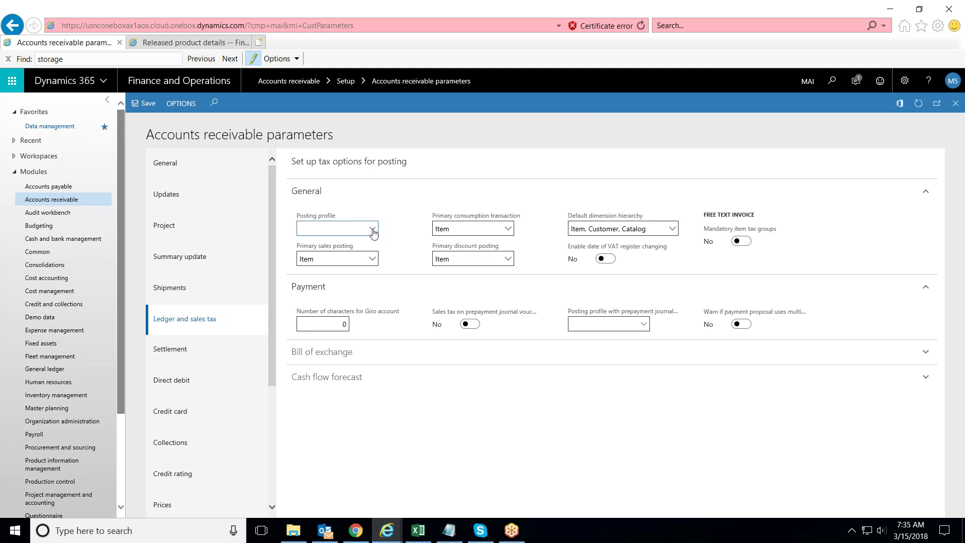
left_click(373, 229)
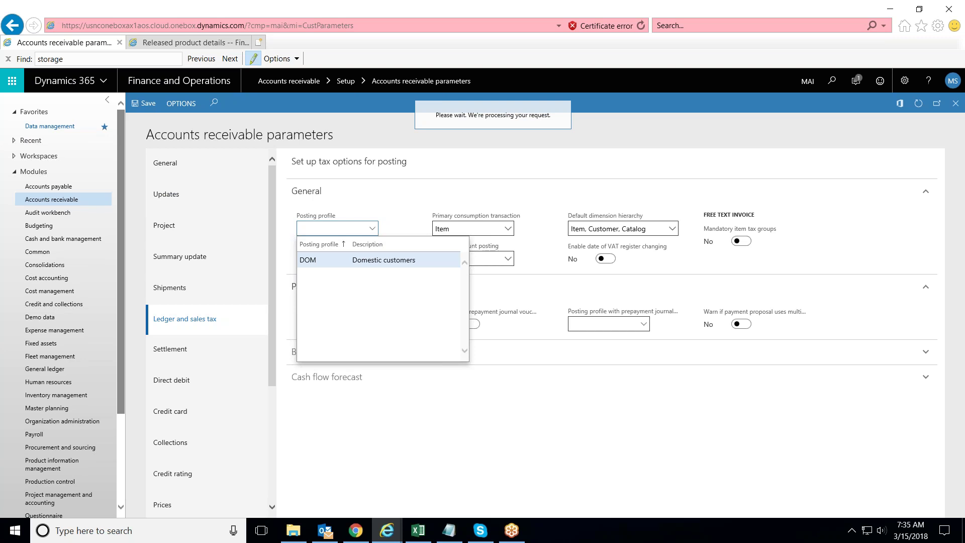
left_click(335, 265)
left_click(144, 103)
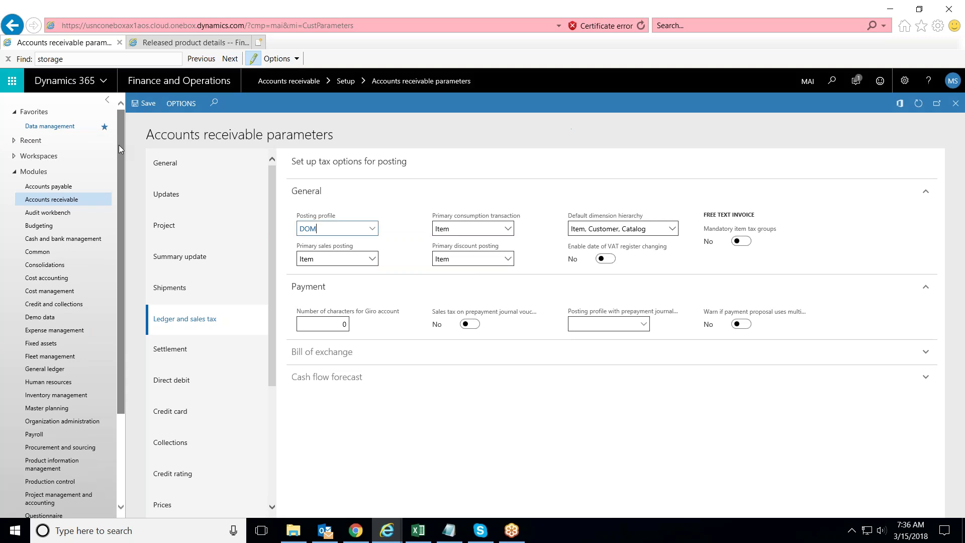
Open the procurement and sourcing parameters, set the default purchase type to Purchase order and save.
left_click_drag(119, 144, 128, 252)
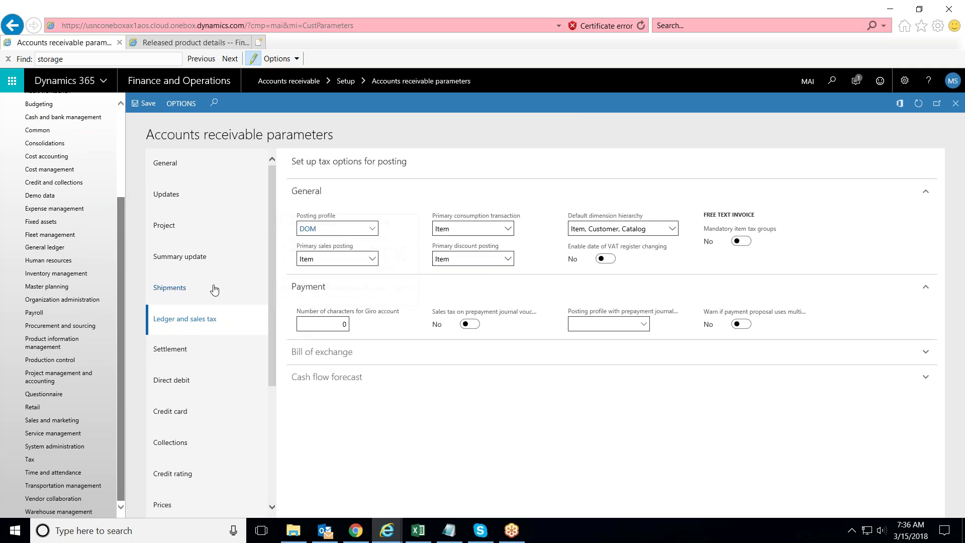
left_click(193, 202)
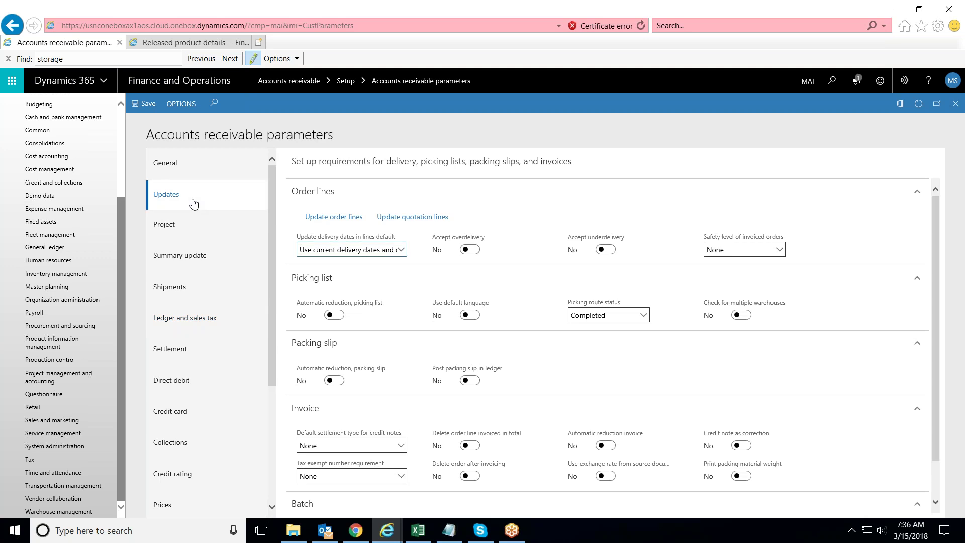
left_click(190, 164)
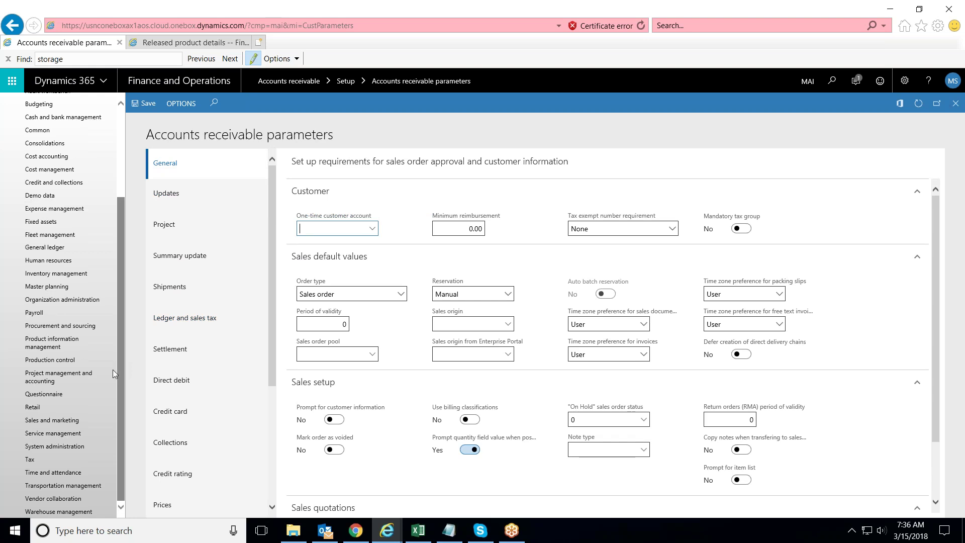
left_click(74, 327)
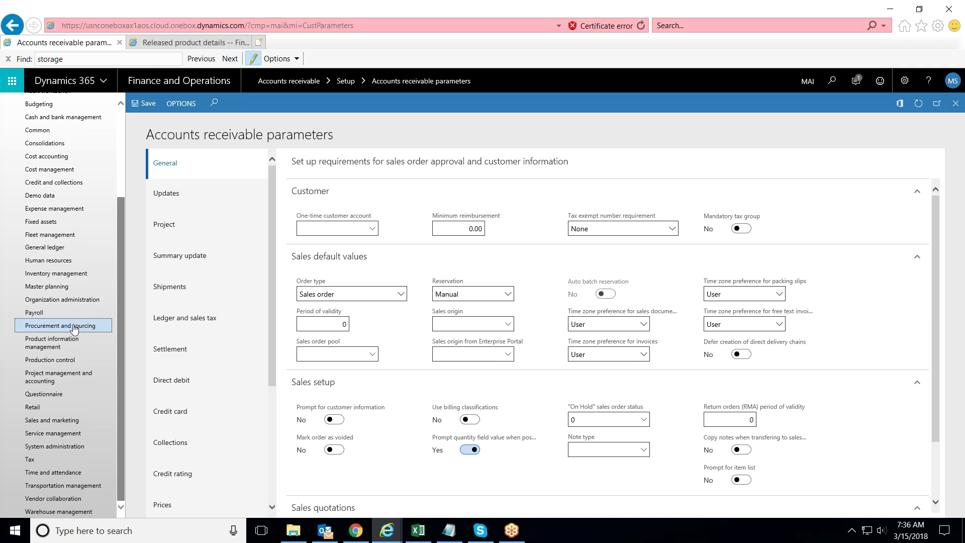
left_click(72, 328)
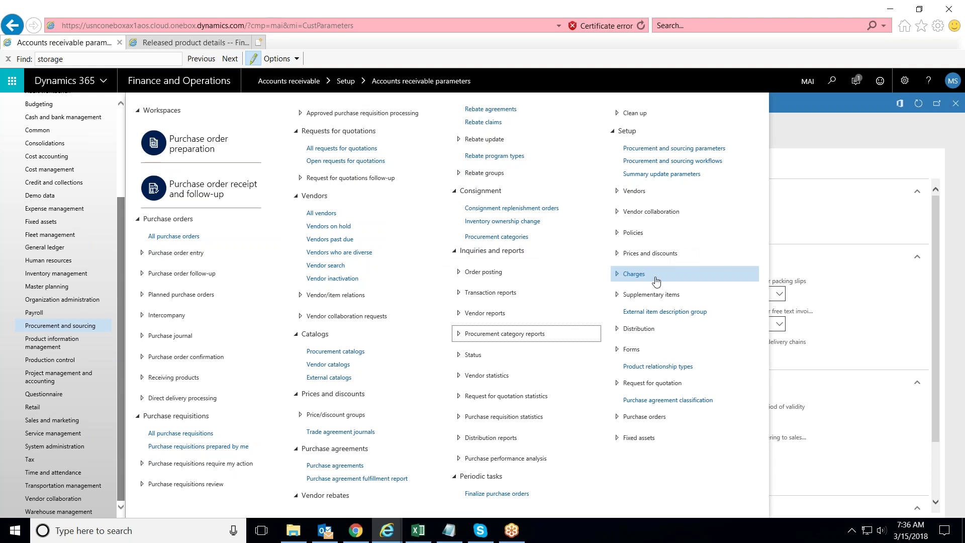
left_click(703, 151)
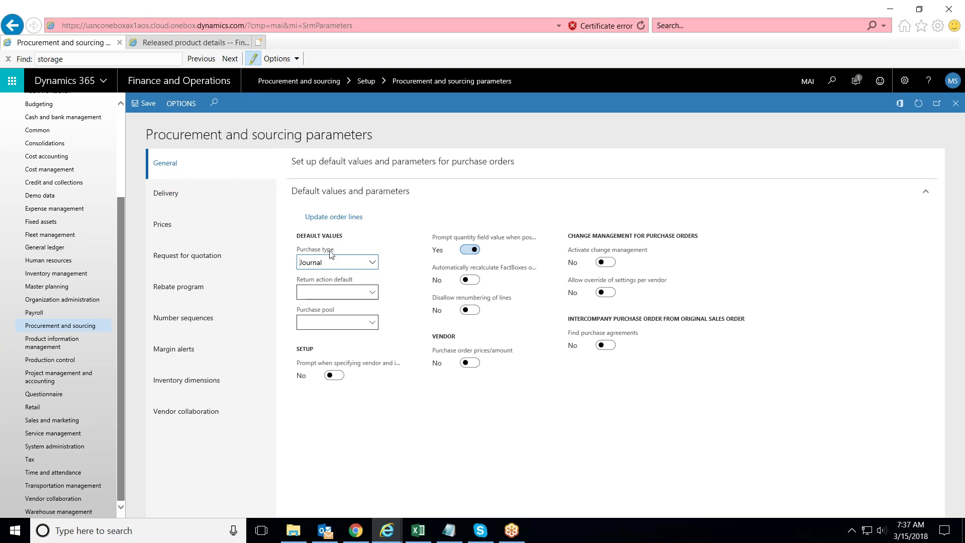
left_click(372, 263)
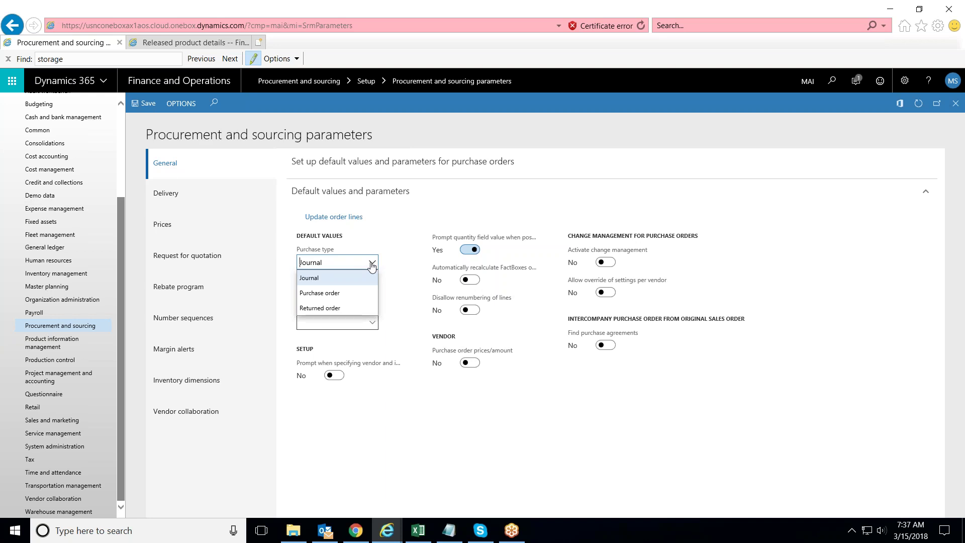
left_click(336, 293)
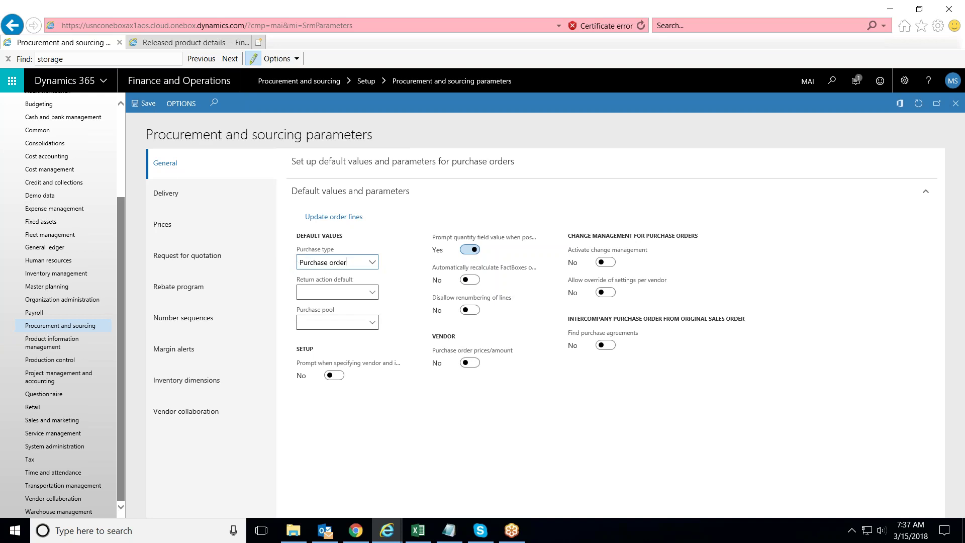
left_click(145, 108)
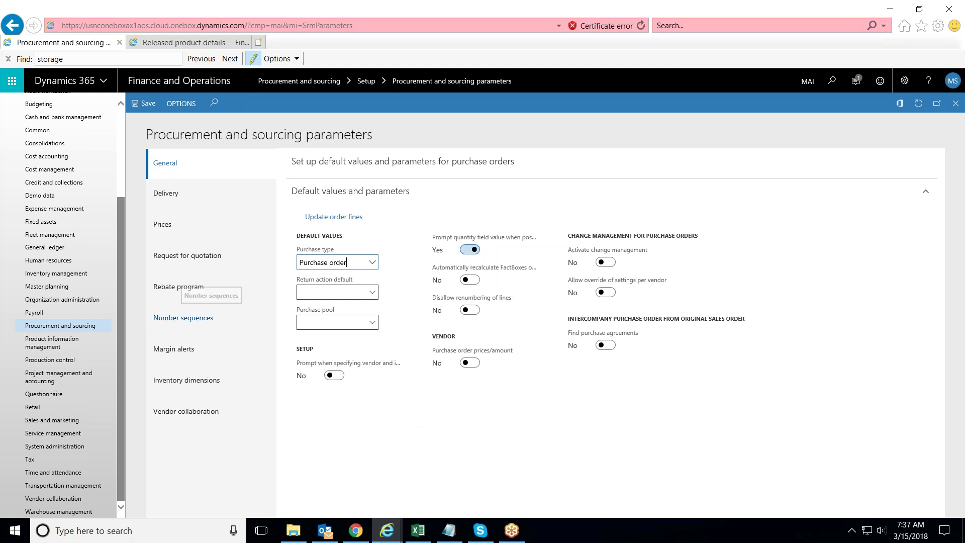
Start a new purchase order from the all purchase orders list in Accounts payable and select Vendor 1 as the vendor account.
left_click_drag(121, 215, 139, 123)
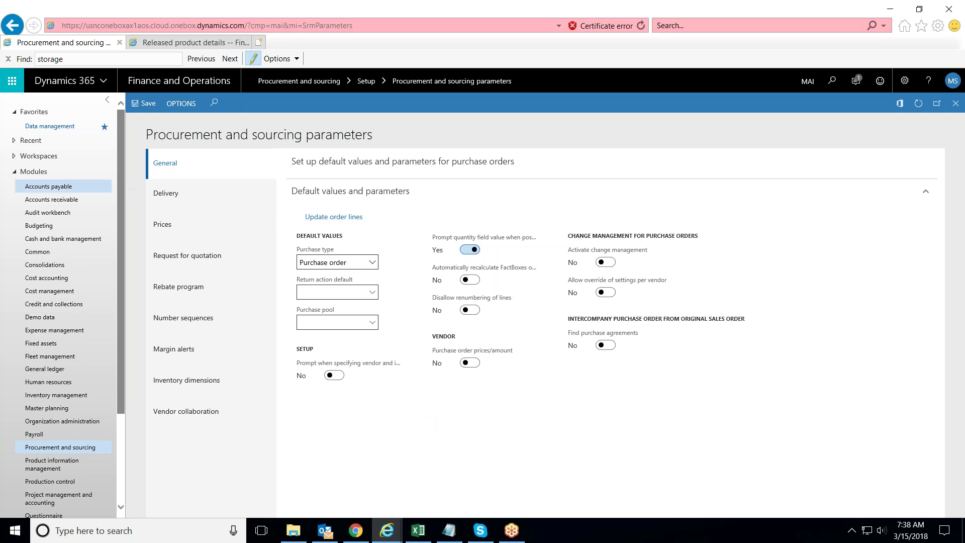
left_click(56, 189)
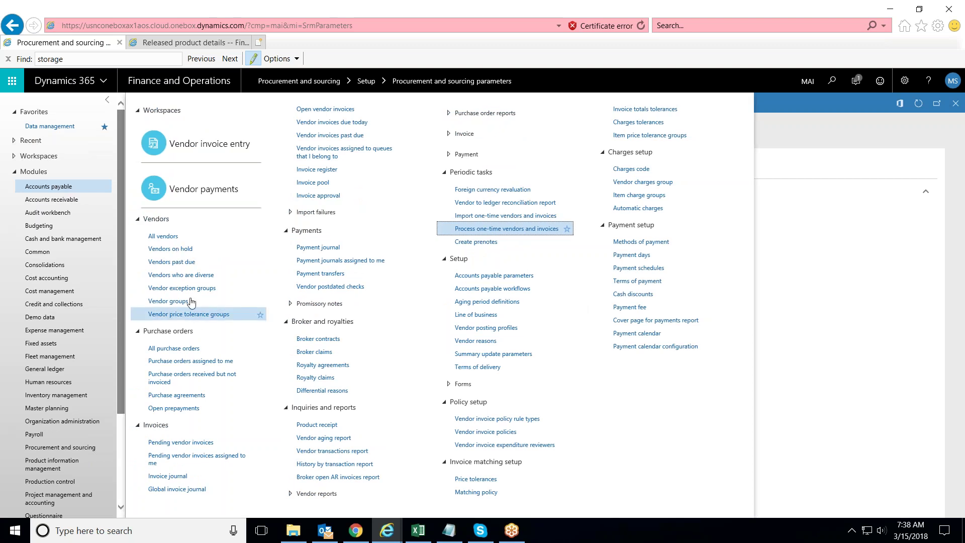
left_click(172, 349)
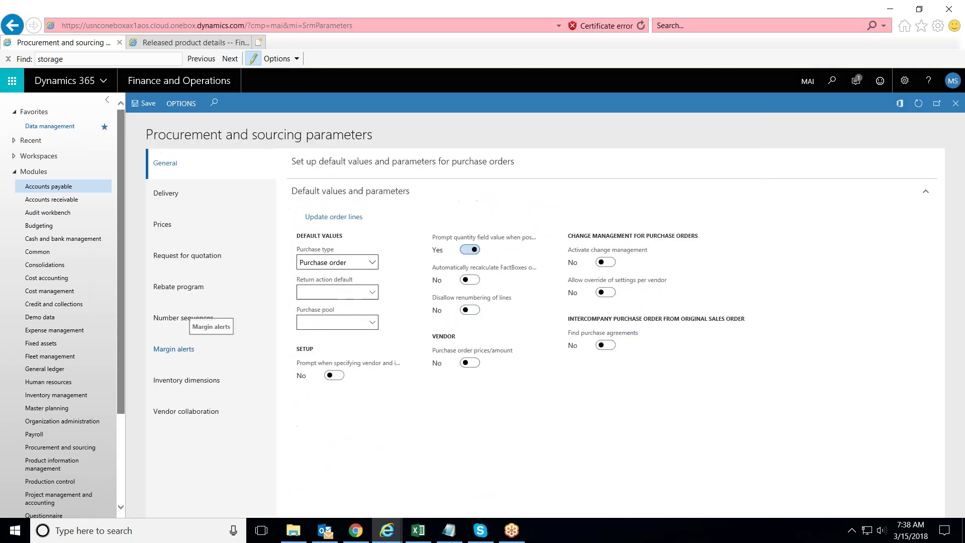
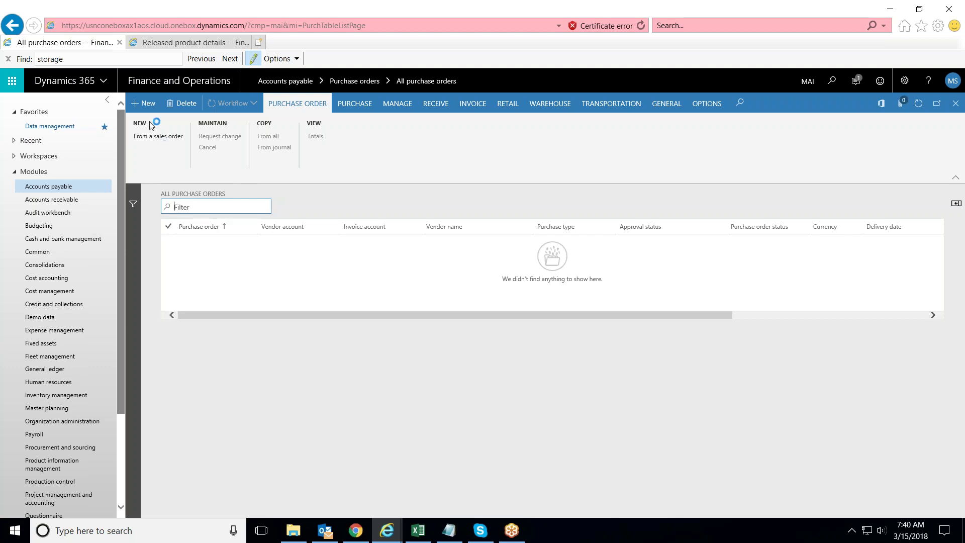
left_click(145, 103)
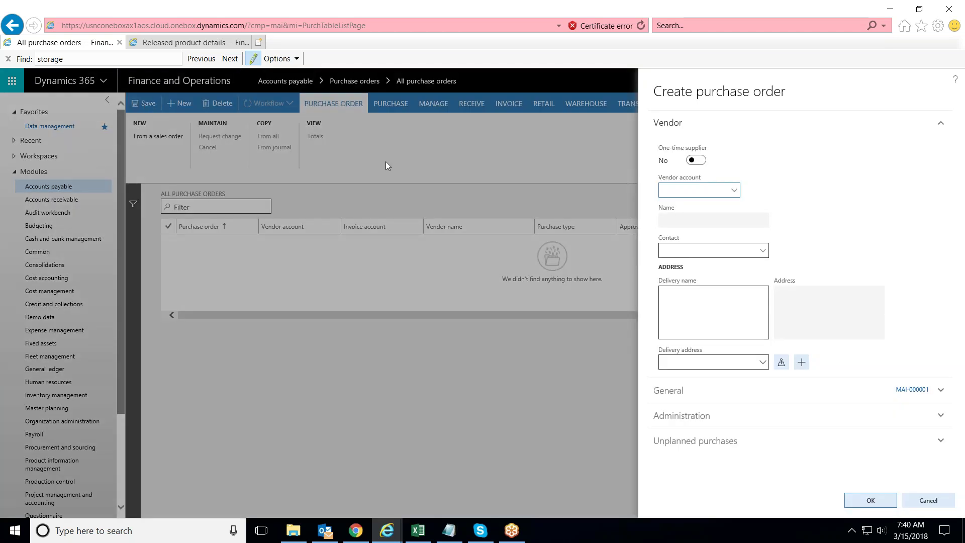
left_click(735, 191)
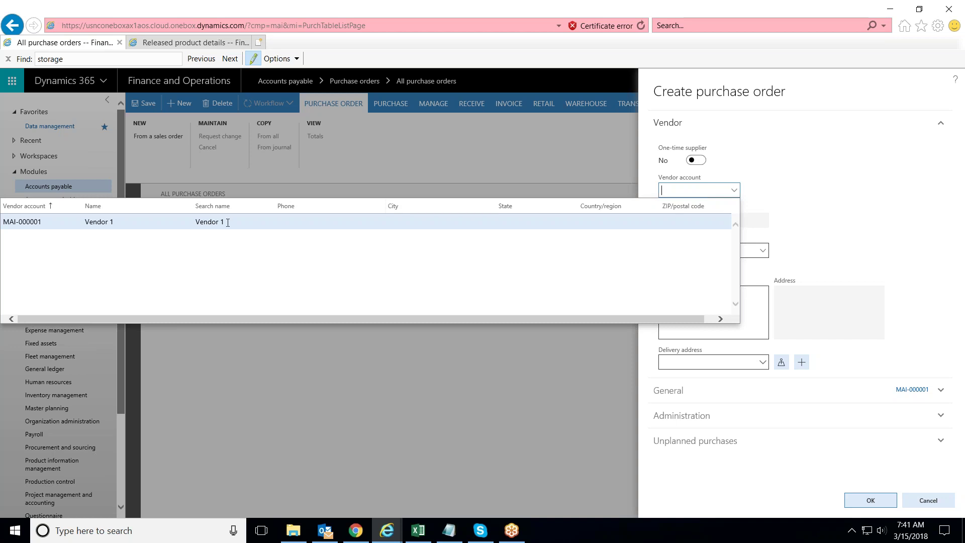
left_click(114, 221)
left_click(149, 222)
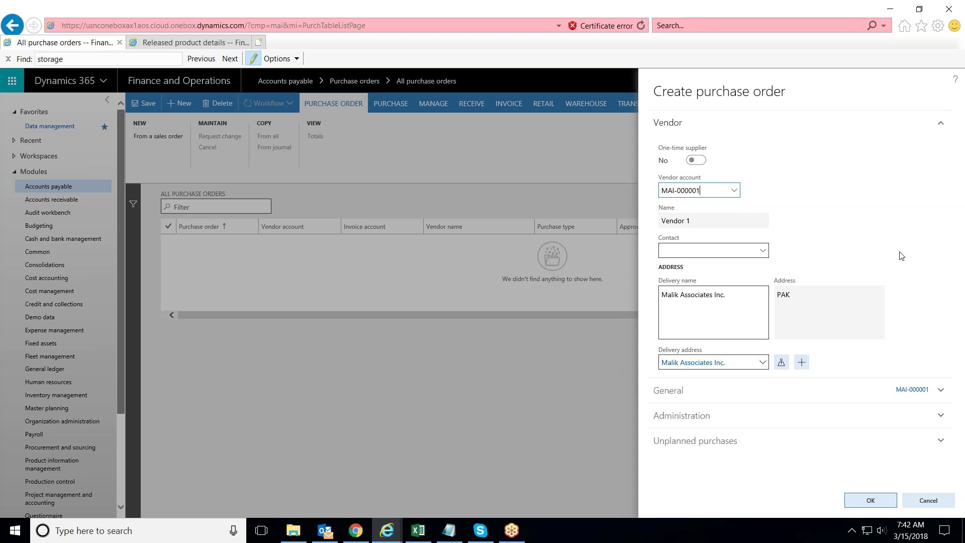
Check the general details of the new purchase order and create the order.
left_click(724, 397)
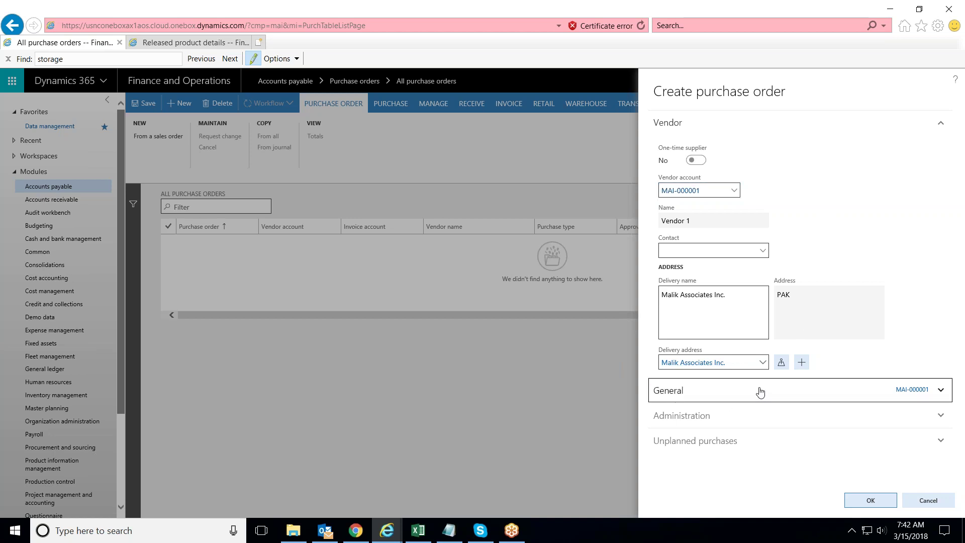
left_click(773, 398)
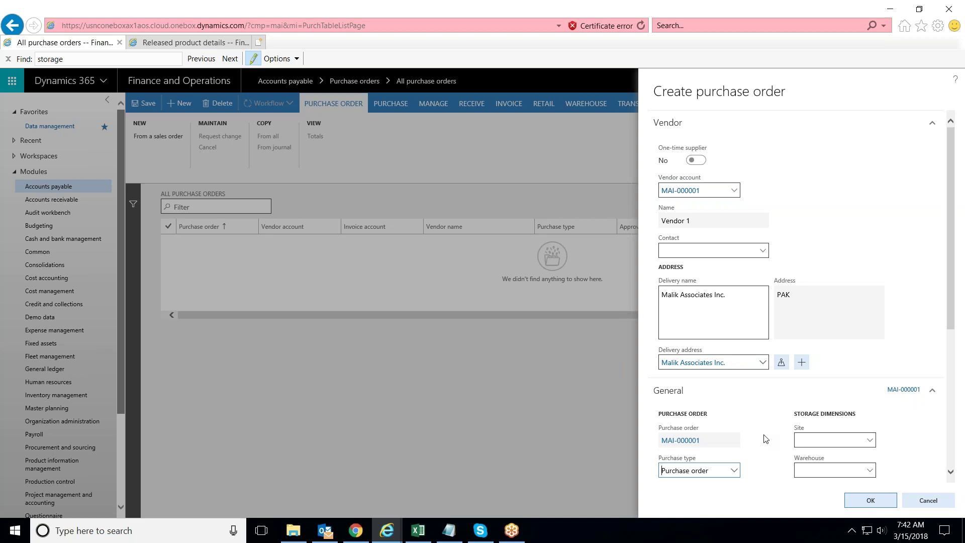
scroll(764, 433, "down", 4)
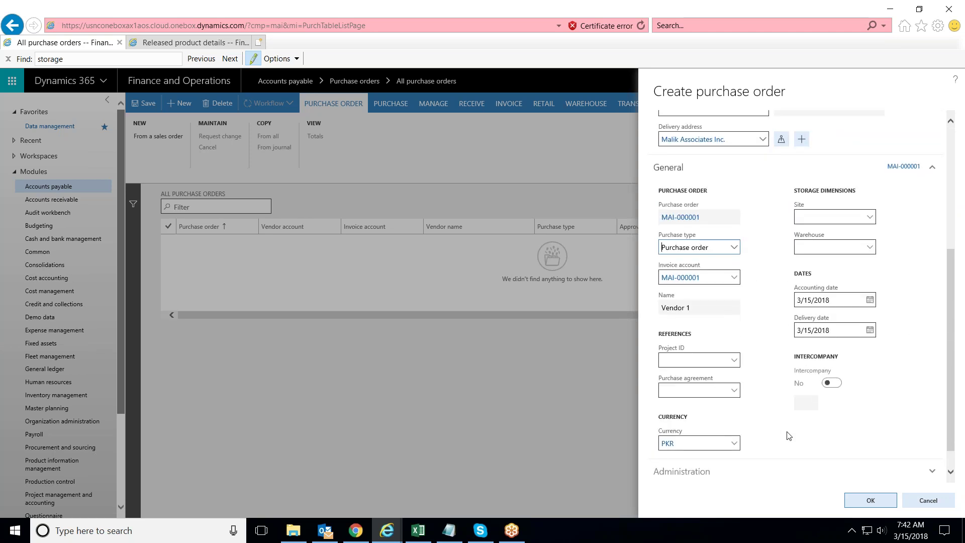
scroll(788, 435, "down", 1)
left_click(867, 501)
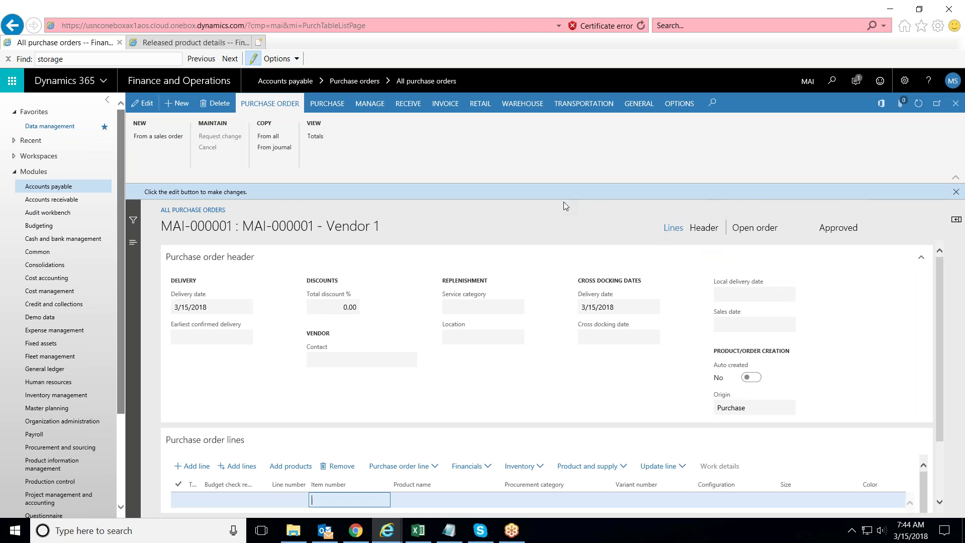
Put the purchase order into edit mode and set the item number of its first line to Shirt MAI.
scroll(428, 310, "down", 2)
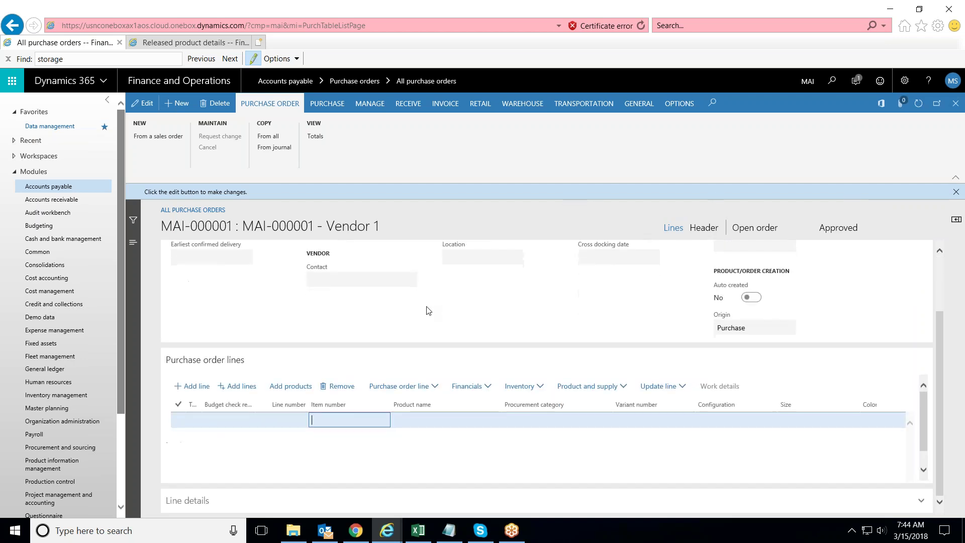
left_click(144, 109)
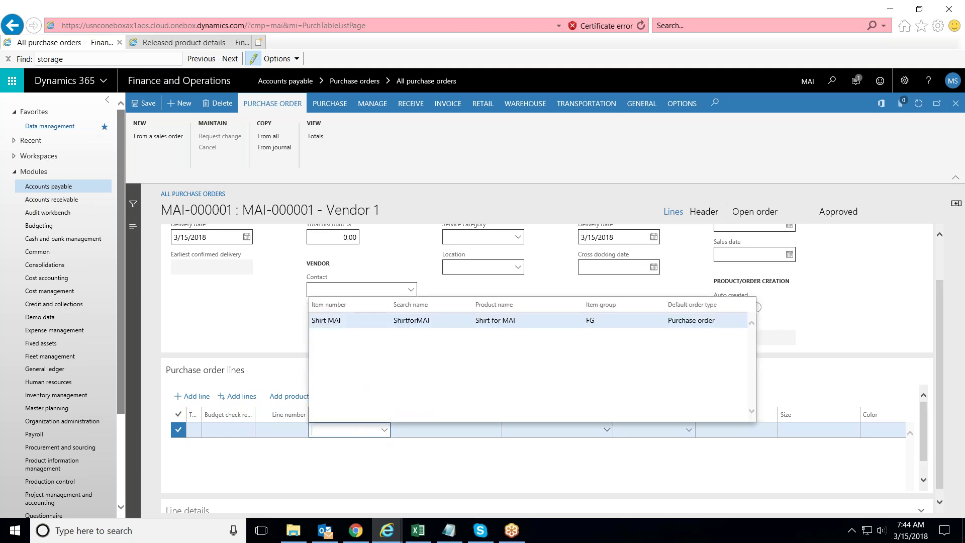
left_click(352, 326)
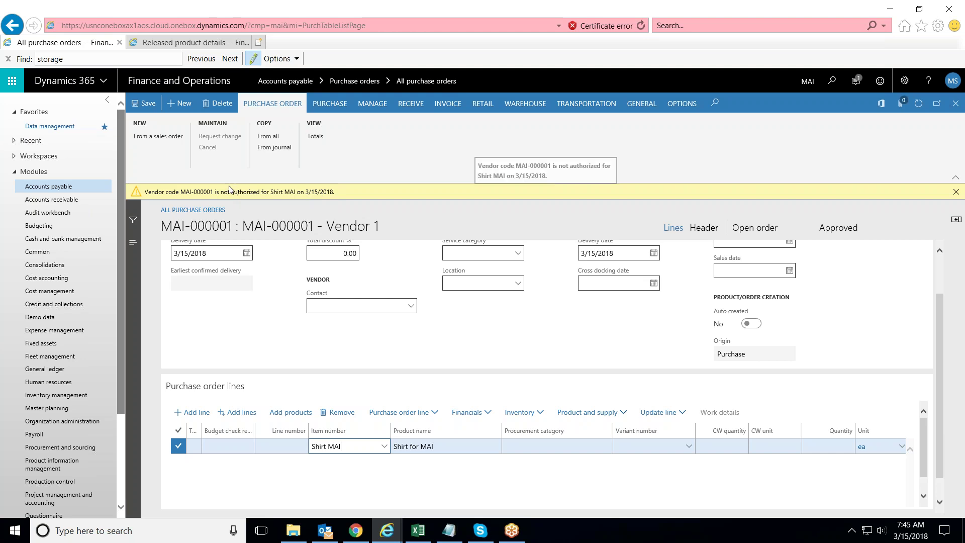
Open the released product Shirt MAI and look through its detail sections, expanding the purchase details.
left_click(193, 44)
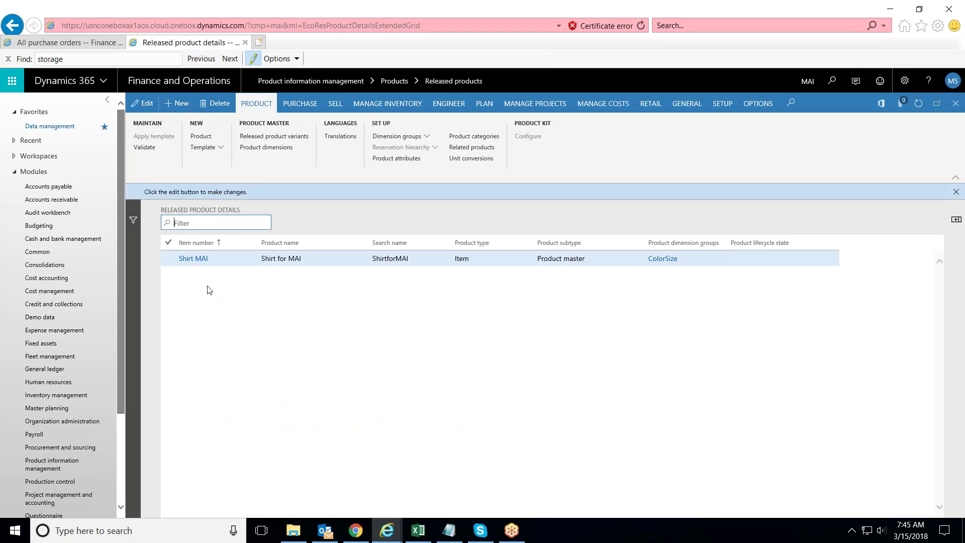
left_click(193, 259)
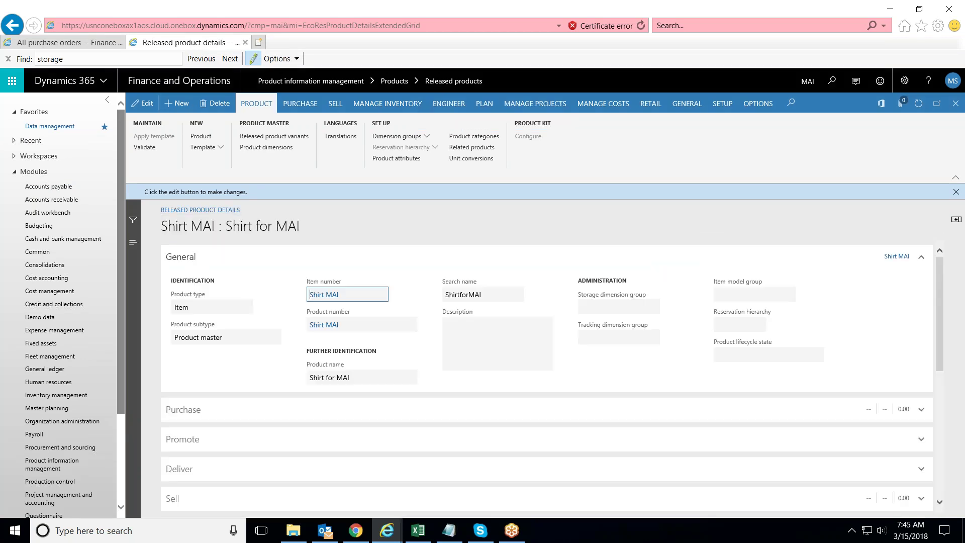
scroll(232, 295, "down", 1)
scroll(232, 295, "down", 4)
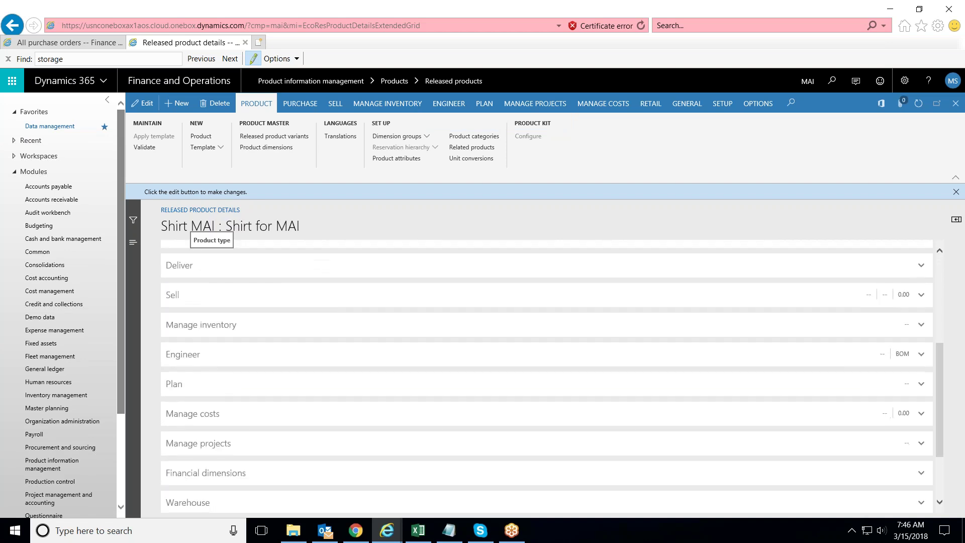
scroll(547, 377, "down", 2)
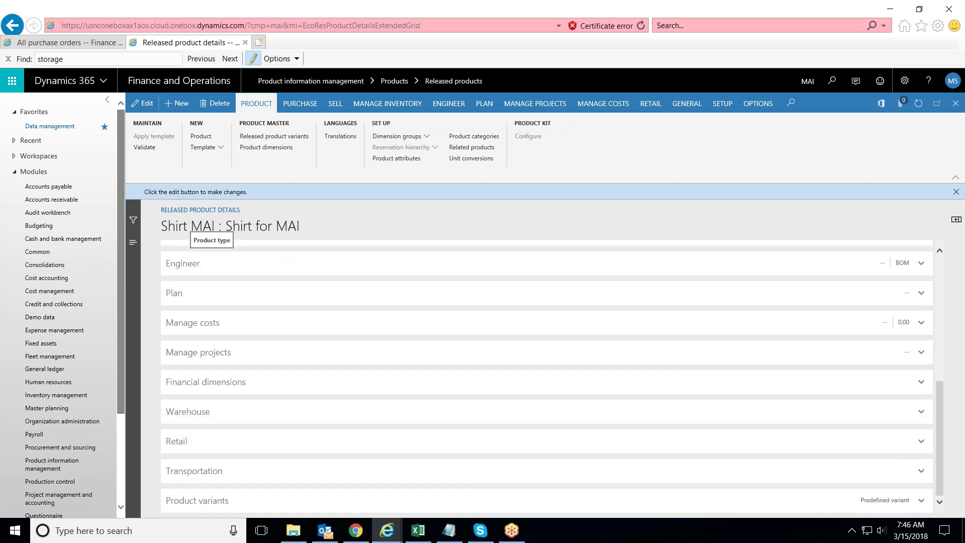
scroll(547, 377, "up", 10)
scroll(552, 378, "down", 2)
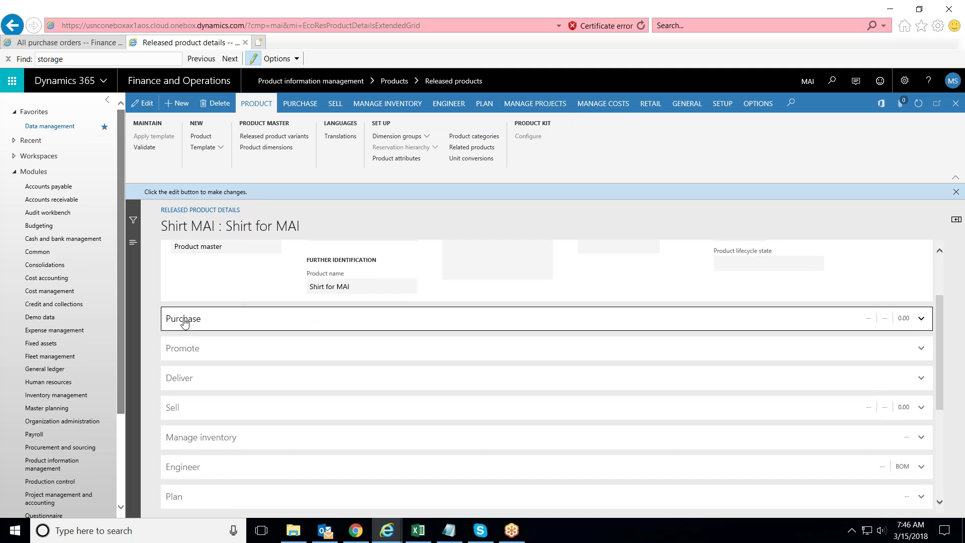
left_click(184, 321)
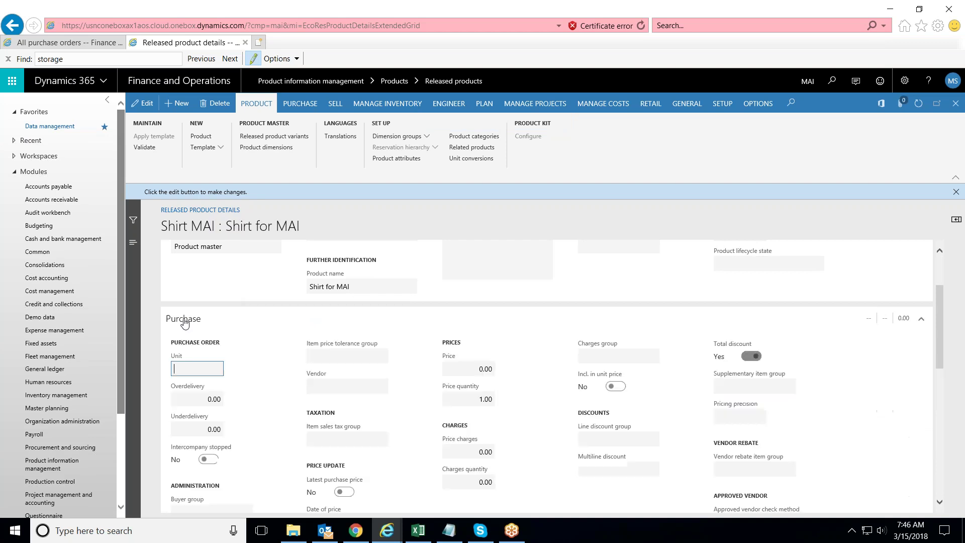
Put Shirt MAI into edit mode, select No check as its approved vendor check method and try to save.
left_click(136, 103)
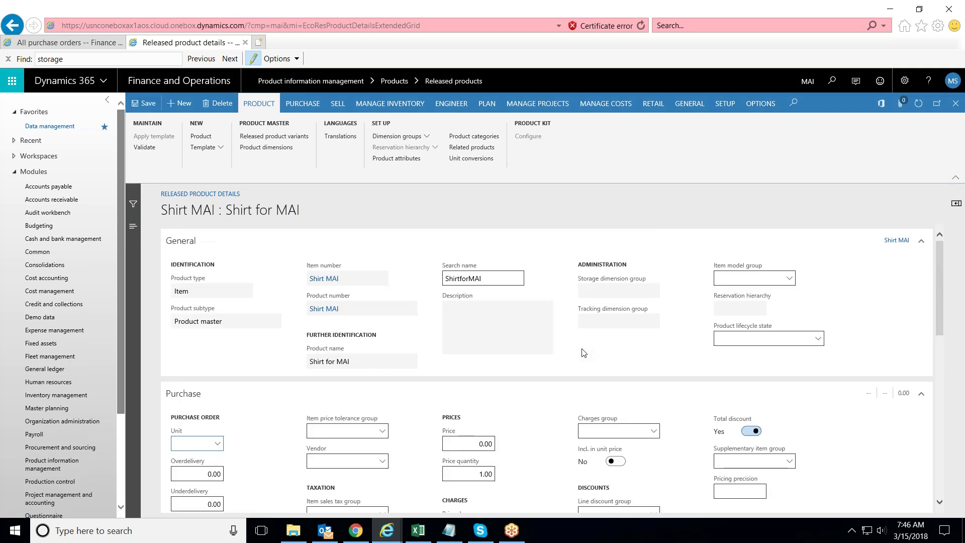
scroll(583, 353, "down", 5)
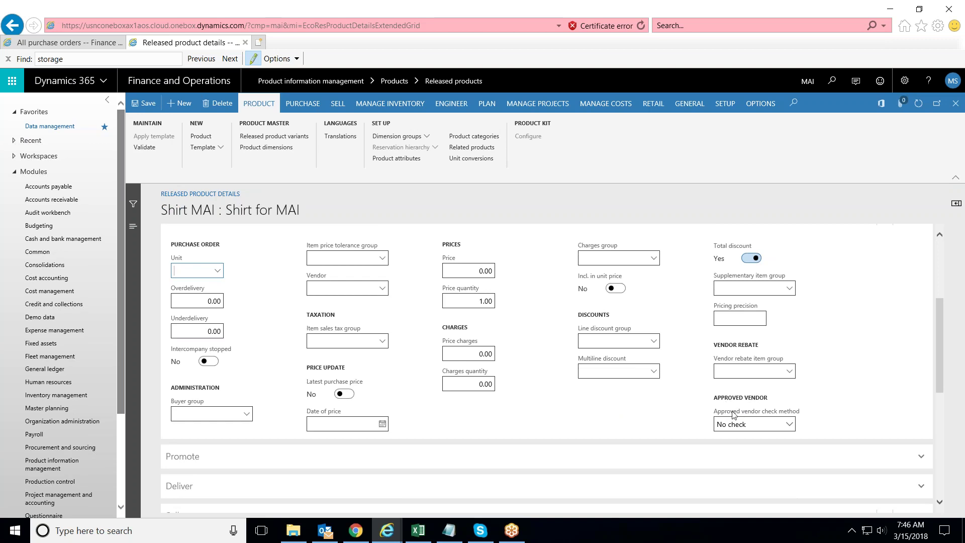
left_click(789, 424)
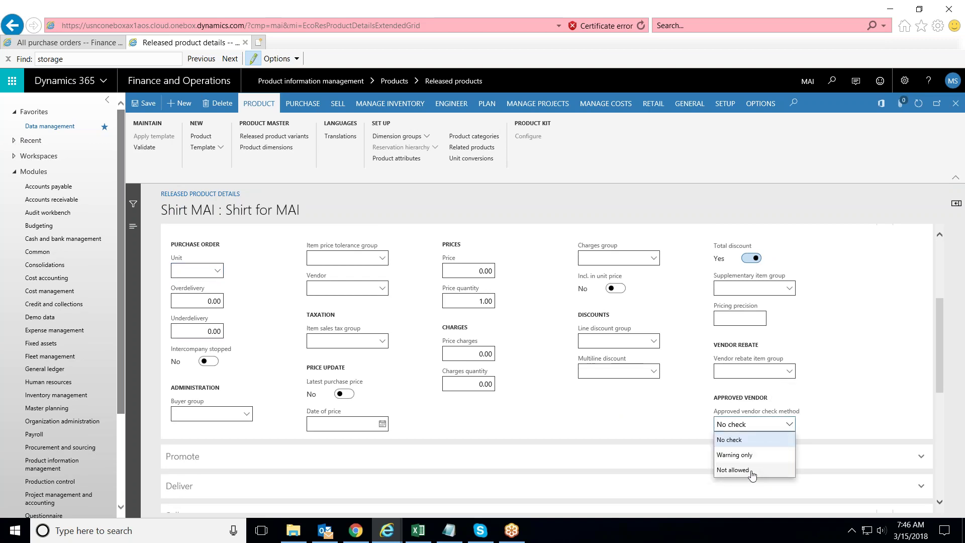
left_click(739, 441)
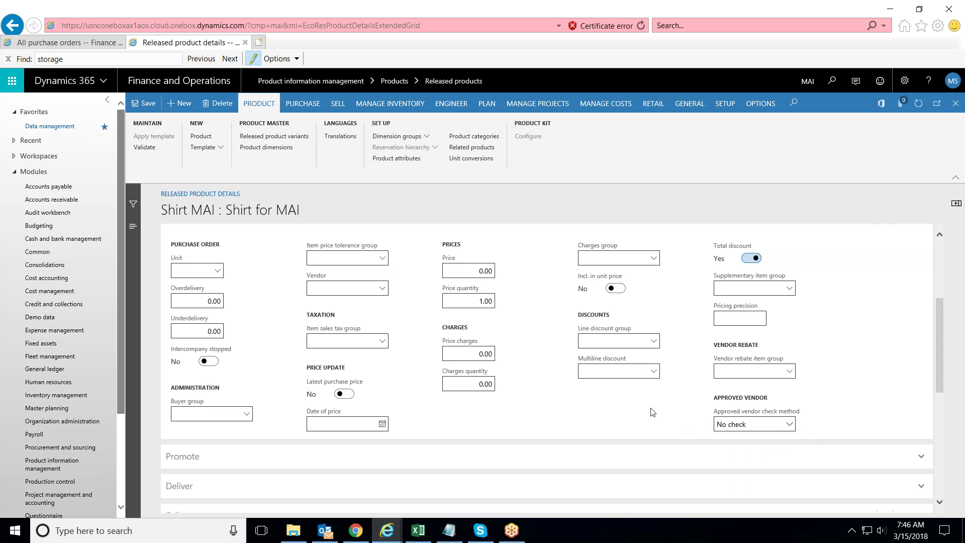
left_click(143, 104)
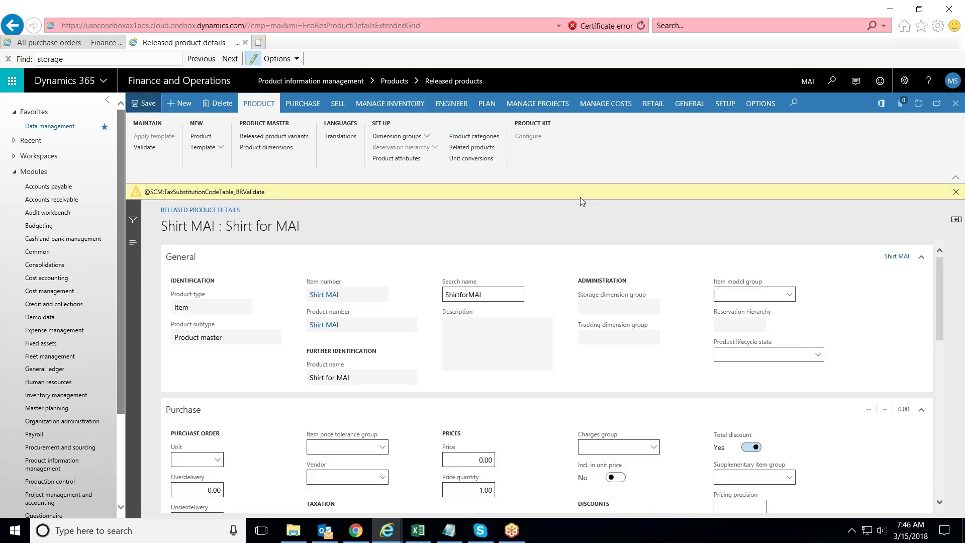
left_click(956, 194)
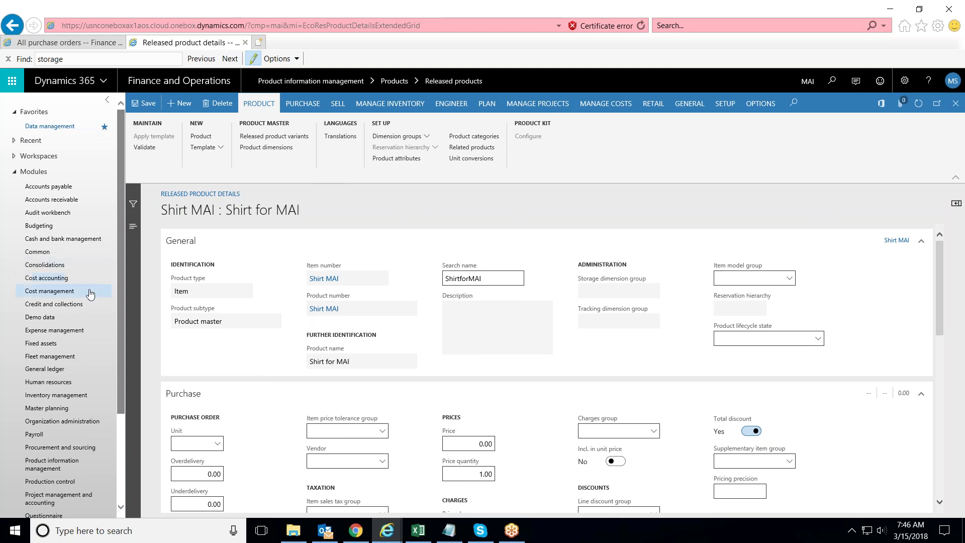
Try to open the item model groups from the Inventory management setup, discarding the unsaved changes to the released product.
scroll(119, 299, "down", 2)
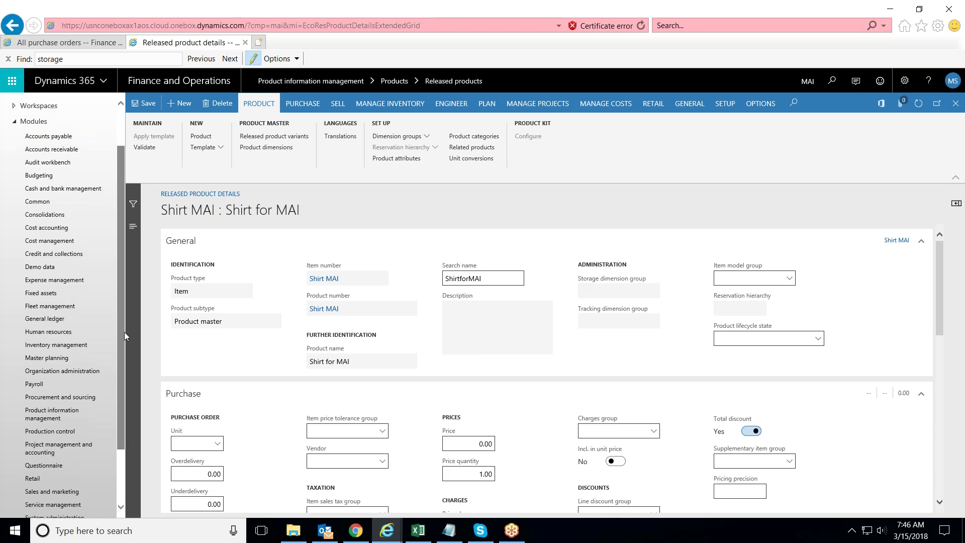
left_click_drag(124, 332, 125, 396)
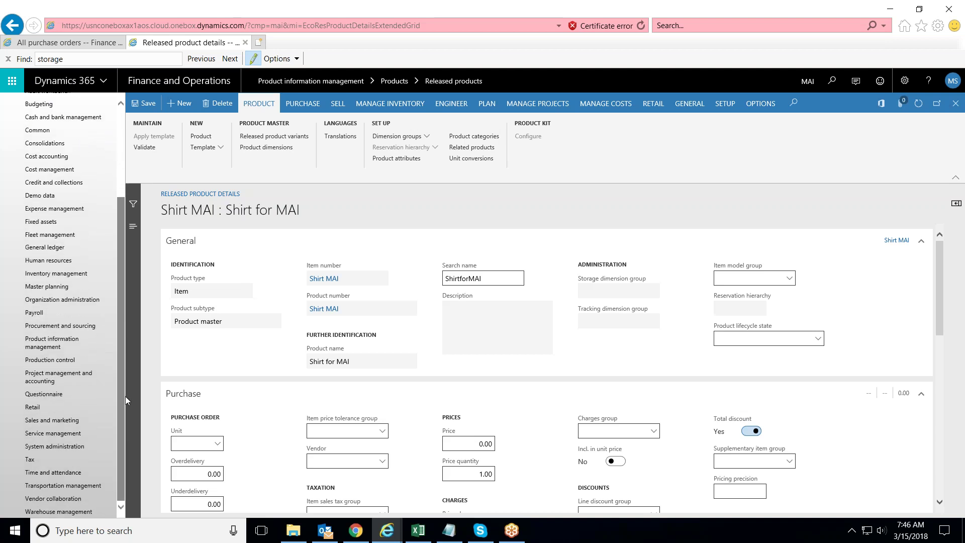
left_click(75, 279)
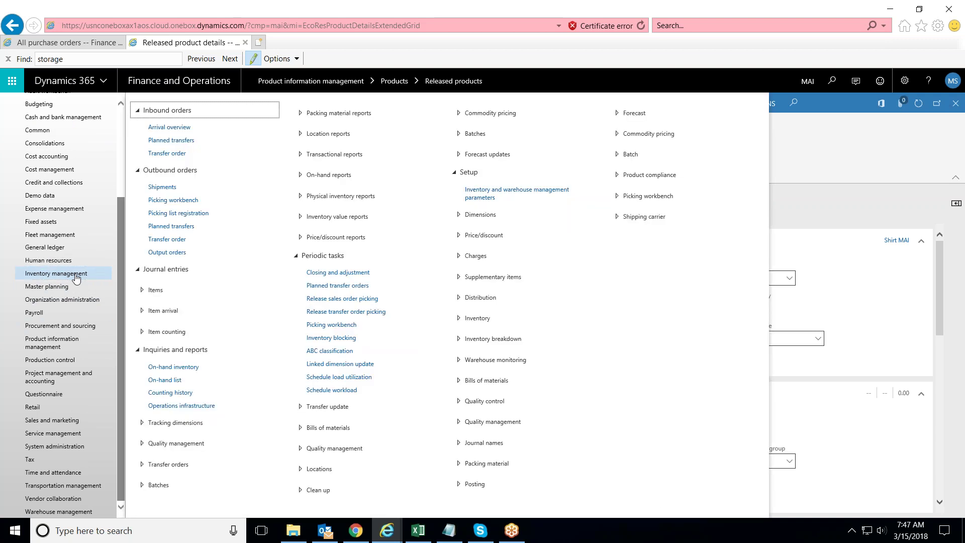
left_click(458, 323)
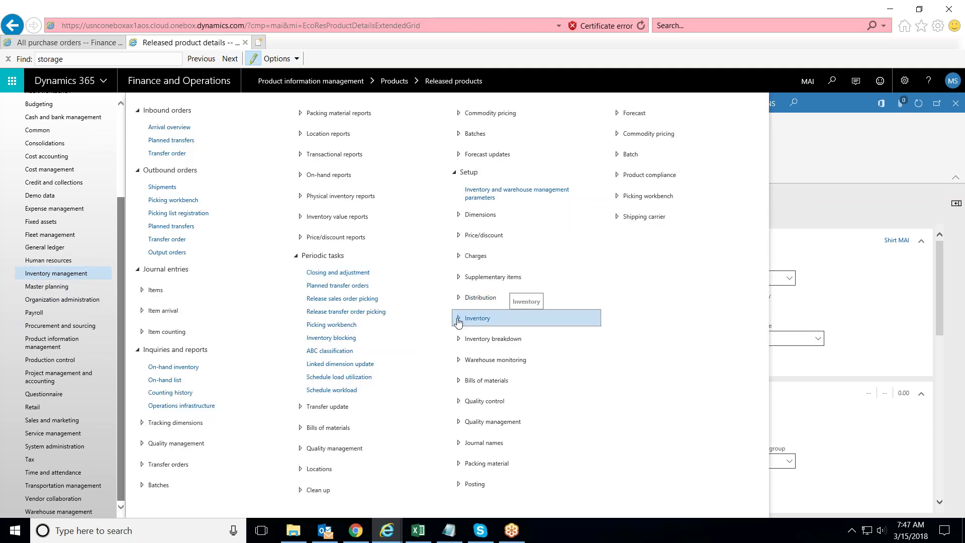
left_click(458, 320)
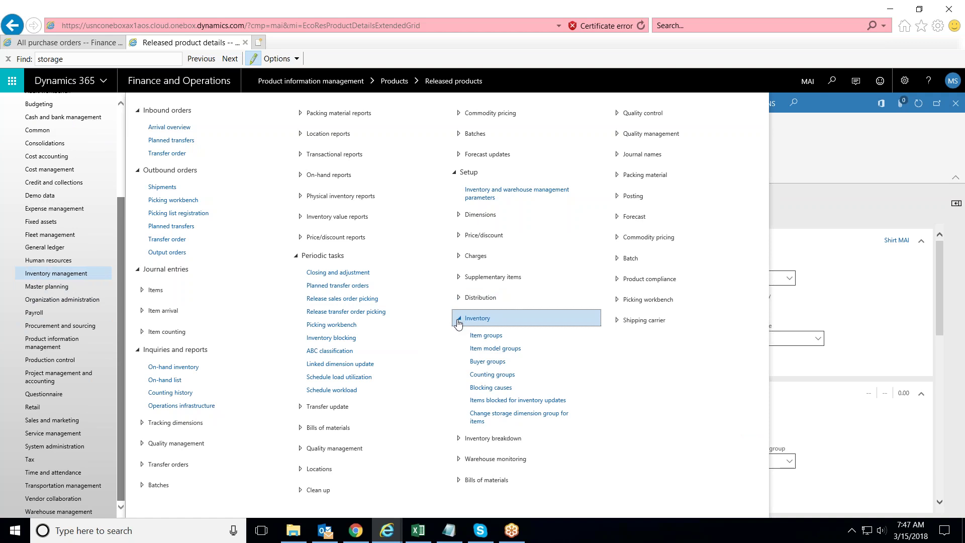
left_click(518, 353)
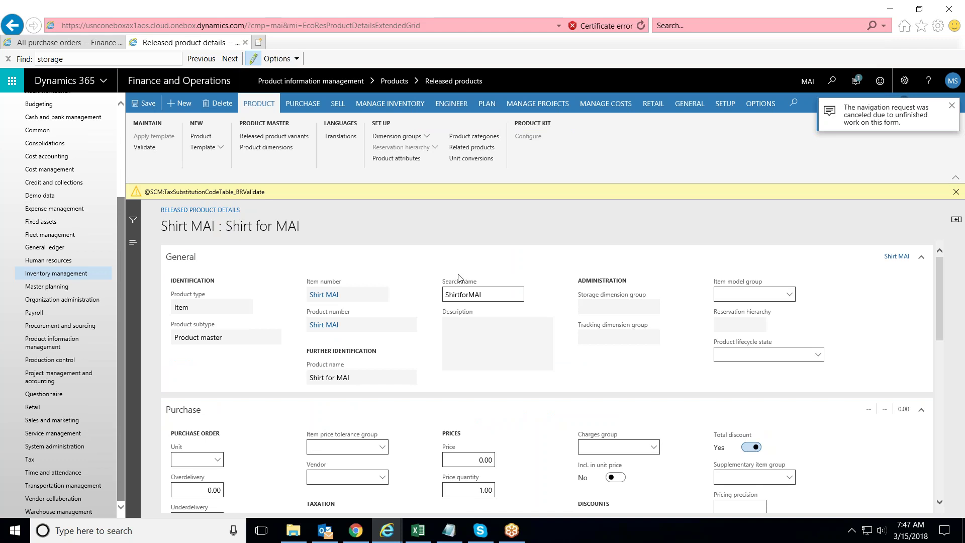
left_click(955, 192)
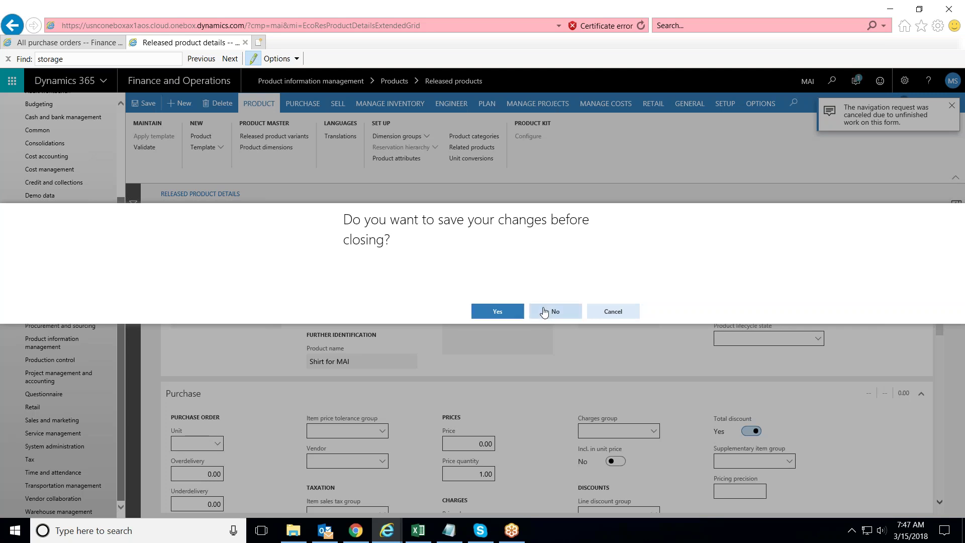
left_click(545, 312)
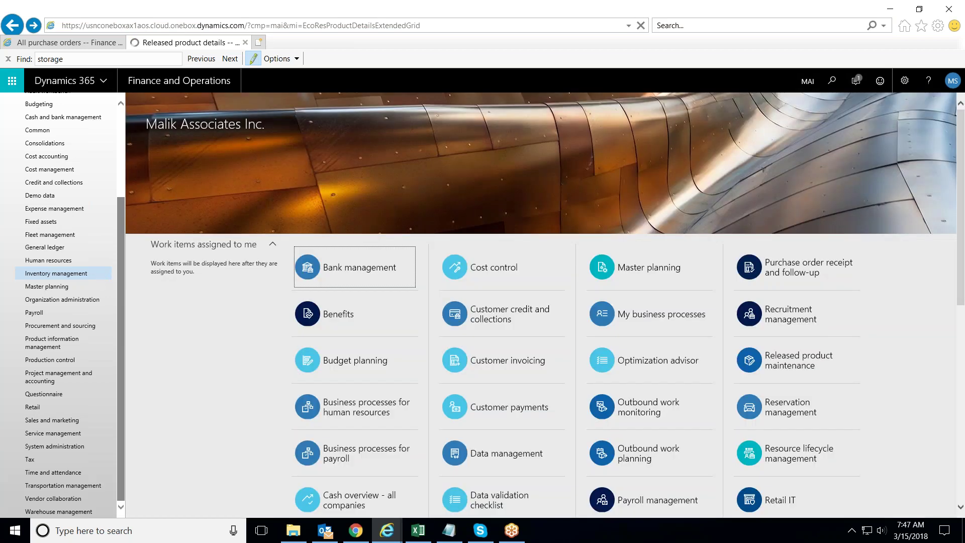
Open the item model groups in Inventory management, set the MA group's approved vendor check method to No check and save.
left_click(81, 277)
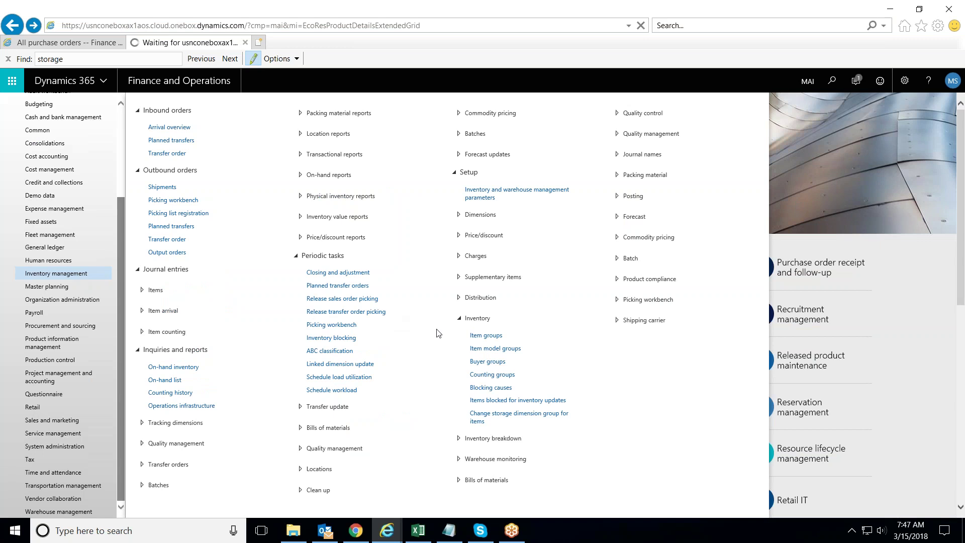
left_click(493, 348)
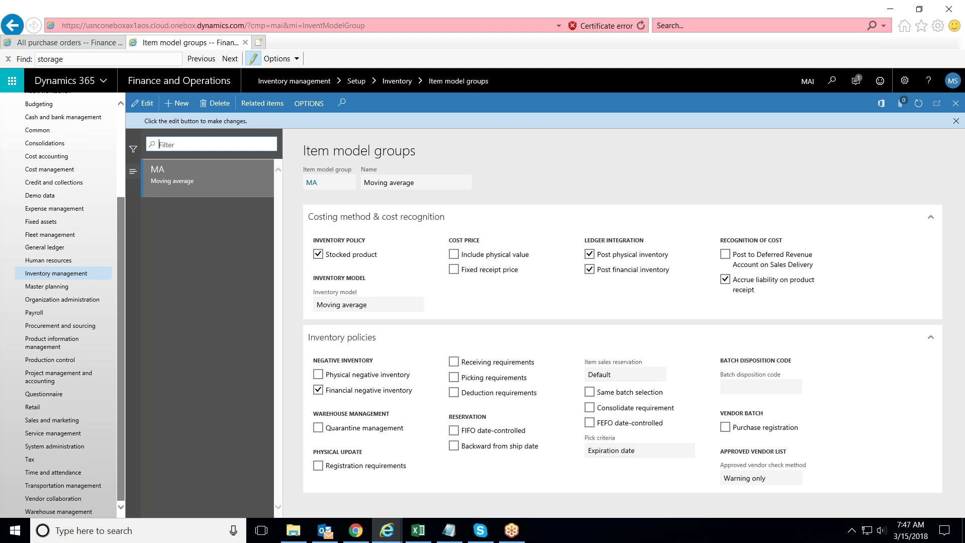
left_click(145, 103)
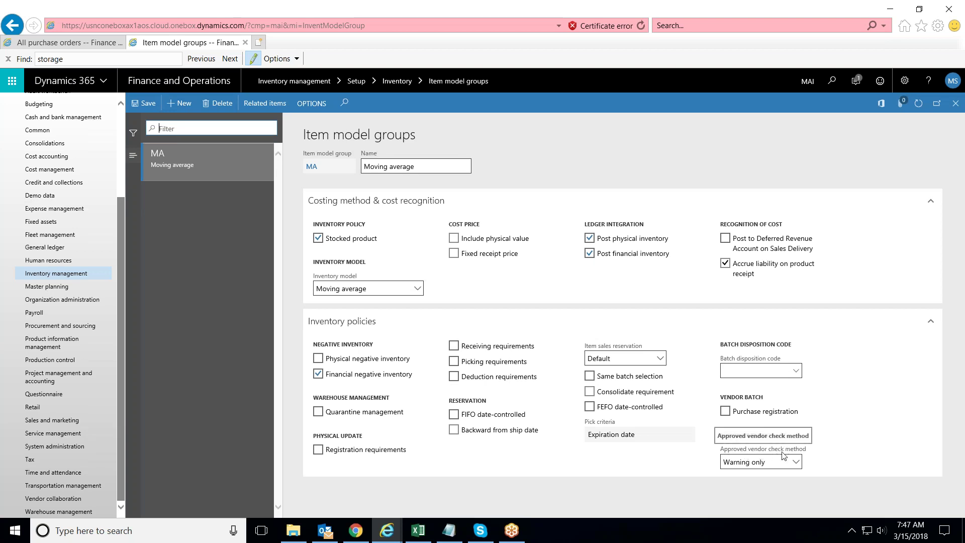
left_click(795, 463)
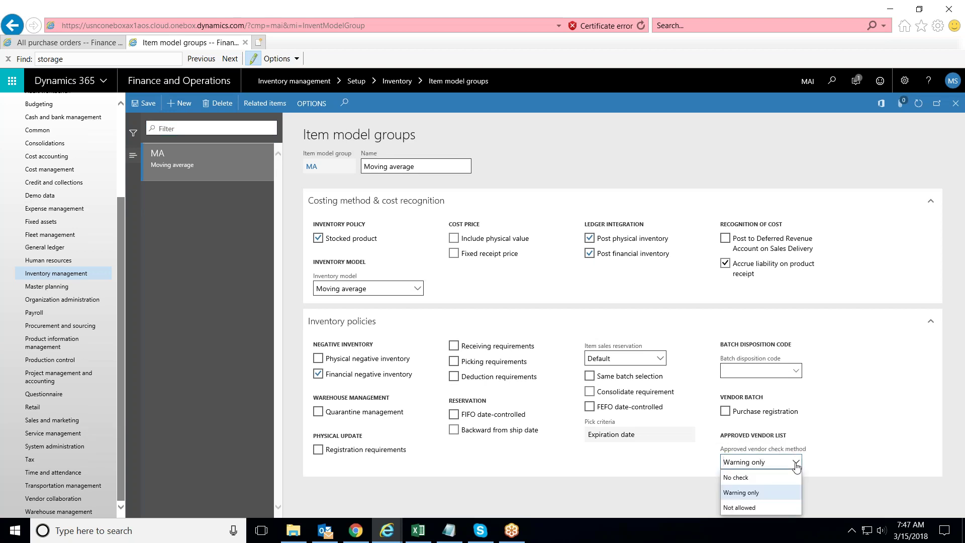
left_click(749, 478)
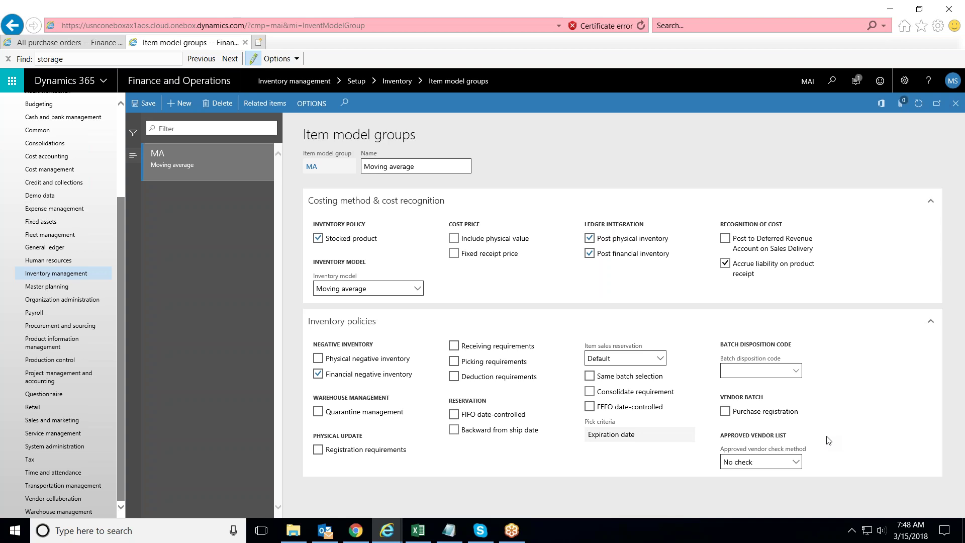
left_click(145, 104)
Return to the Vendor 1 purchase order, dismiss the vendor authorization warning and try to save the Shirt MAI line.
left_click(80, 43)
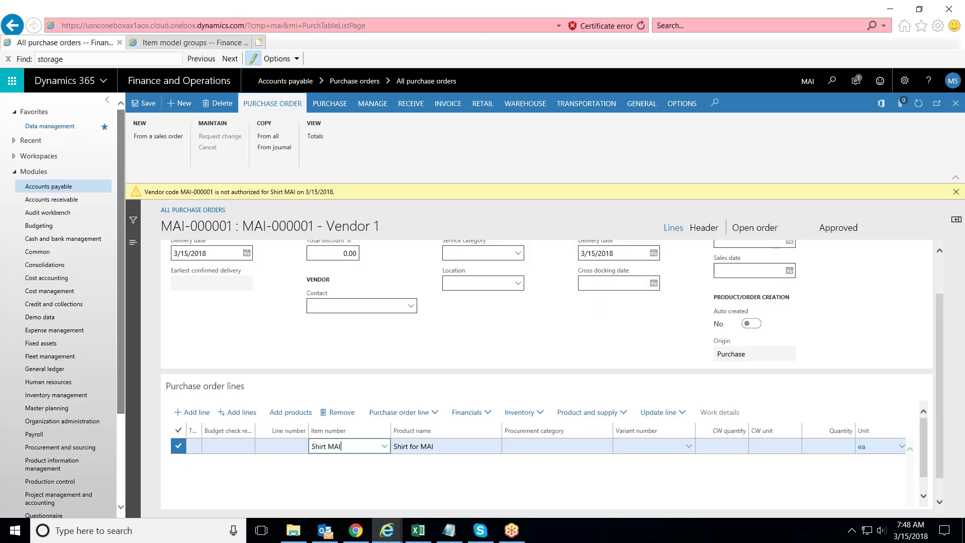
left_click(956, 192)
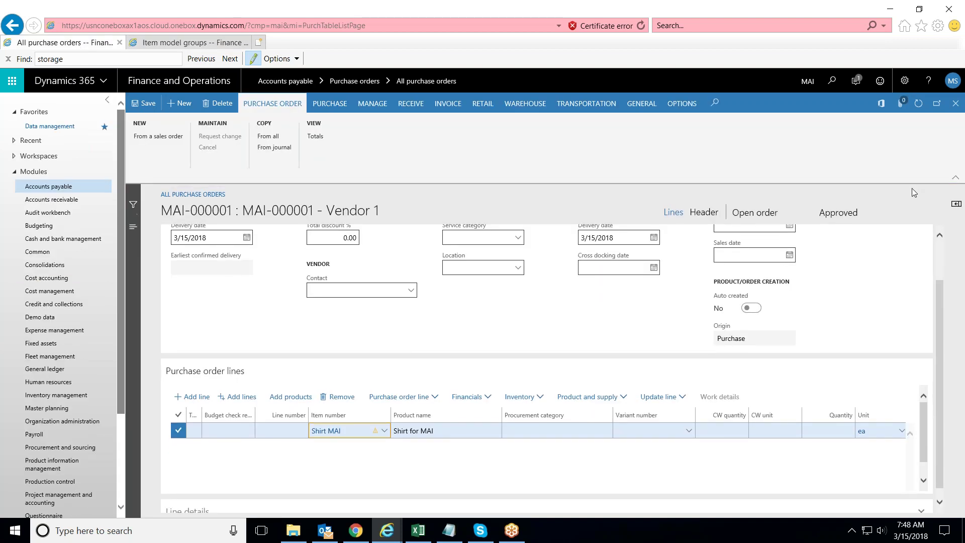
left_click(141, 104)
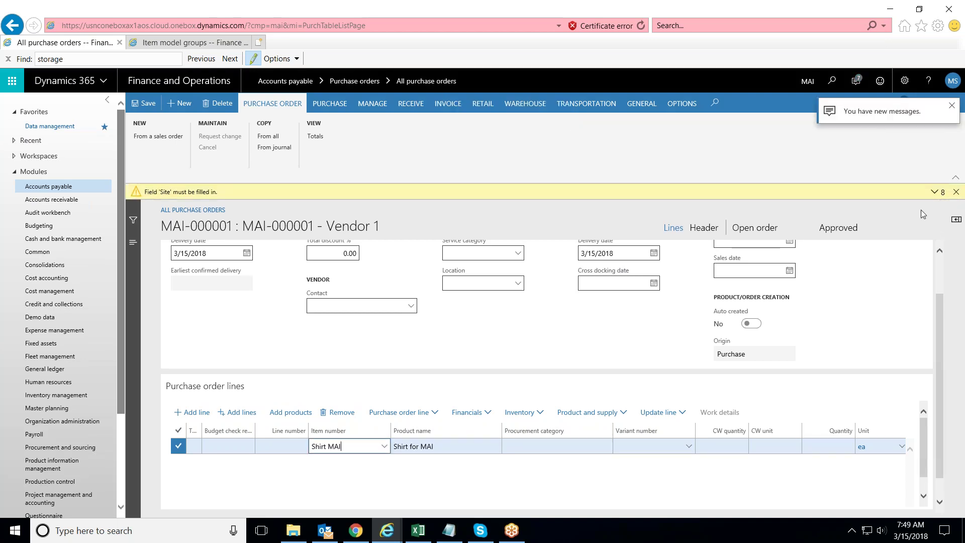
left_click(956, 192)
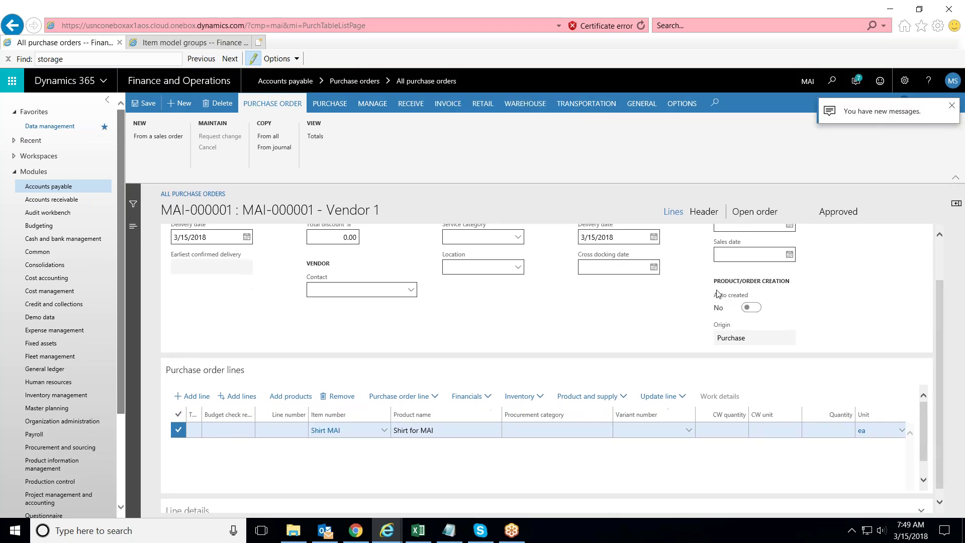
Display the Site and Warehouse storage dimensions on the purchase order lines and save that dimension setup.
scroll(726, 295, "down", 2)
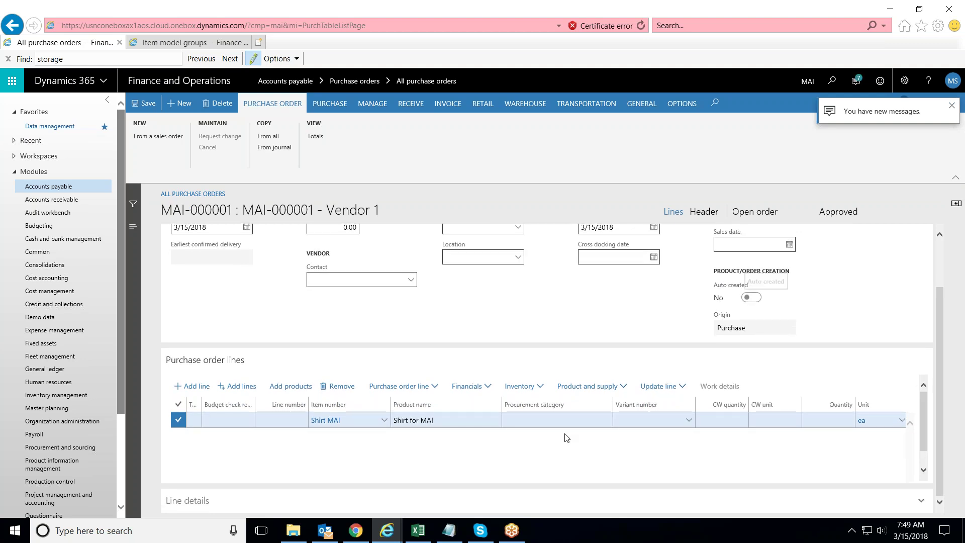
scroll(571, 448, "right", 3)
scroll(581, 452, "right", 4)
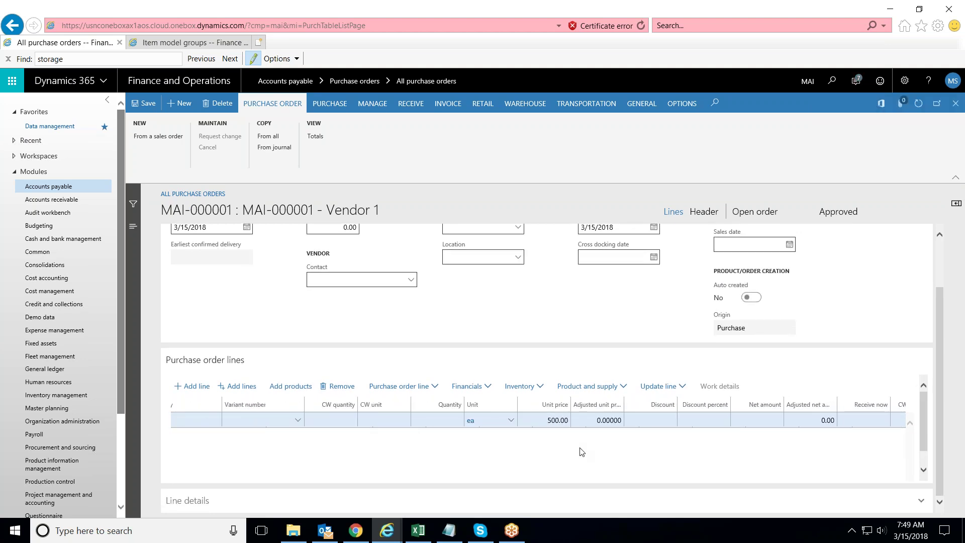
scroll(581, 451, "left", 8)
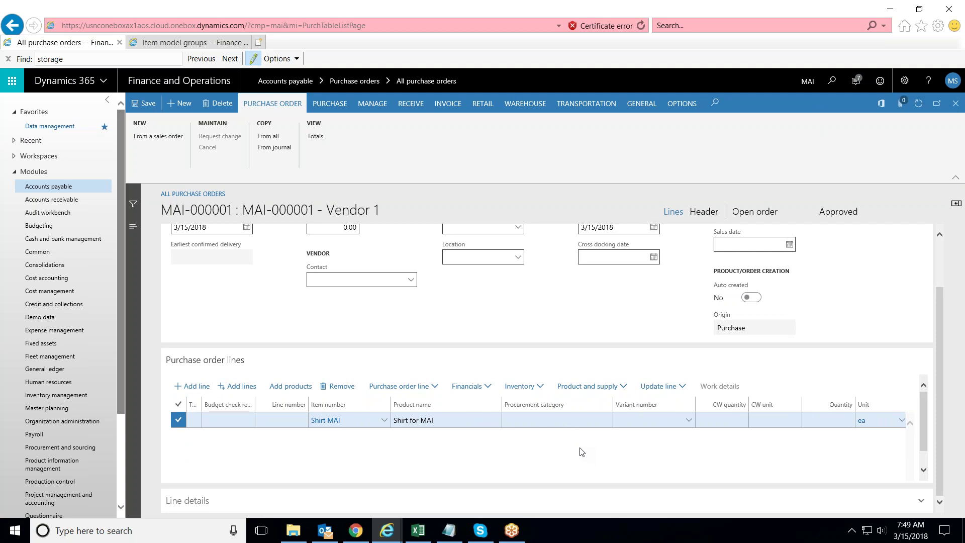
scroll(582, 452, "right", 4)
scroll(582, 452, "right", 5)
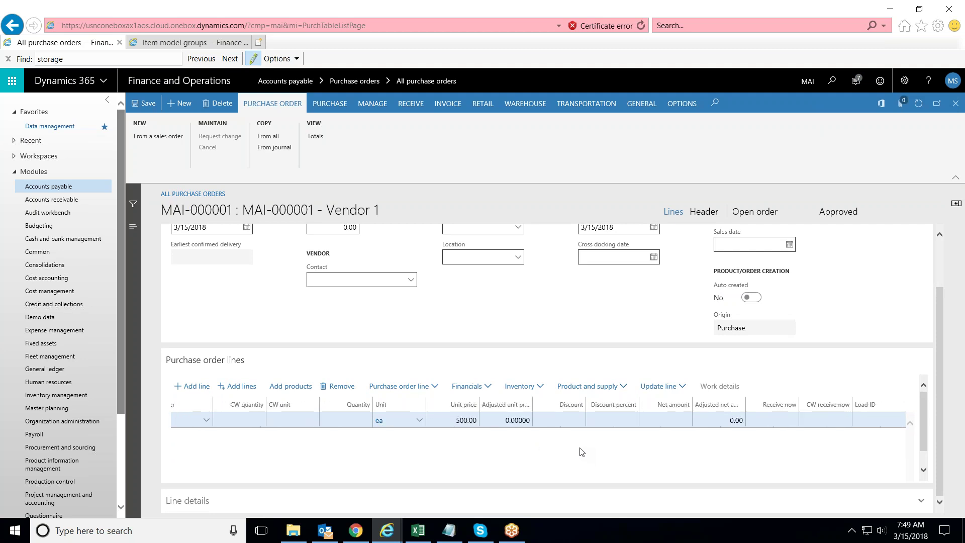
scroll(581, 451, "left", 9)
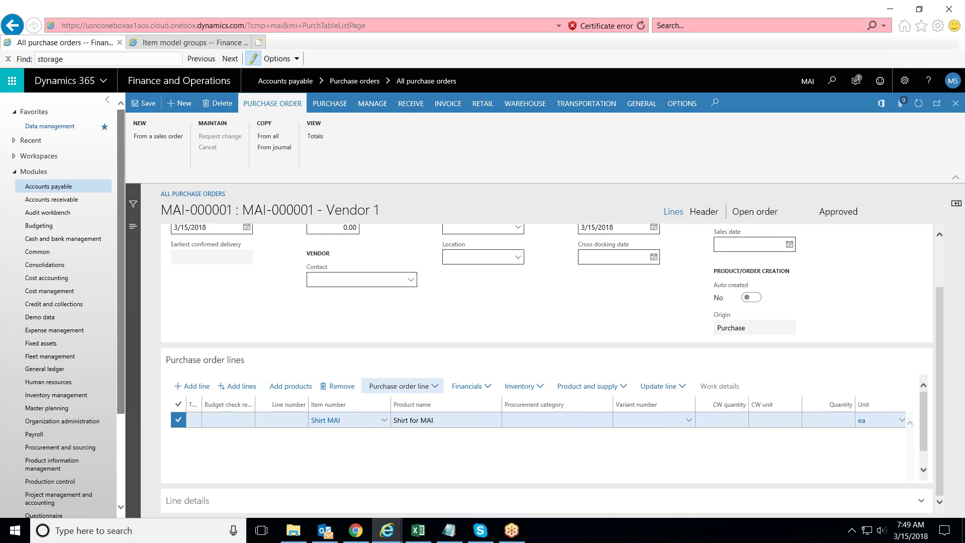
left_click(399, 386)
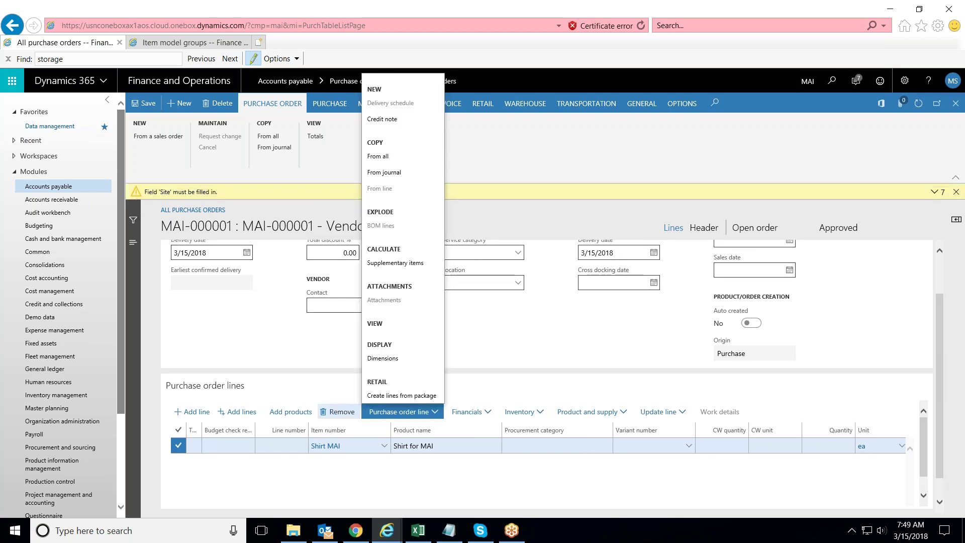
left_click(378, 359)
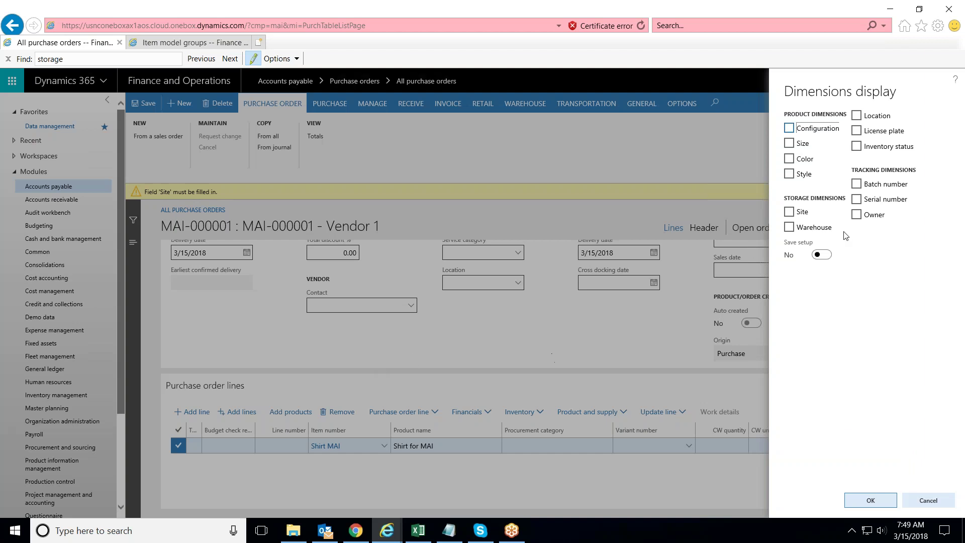
left_click(789, 211)
left_click(790, 227)
left_click_drag(802, 230, 801, 229)
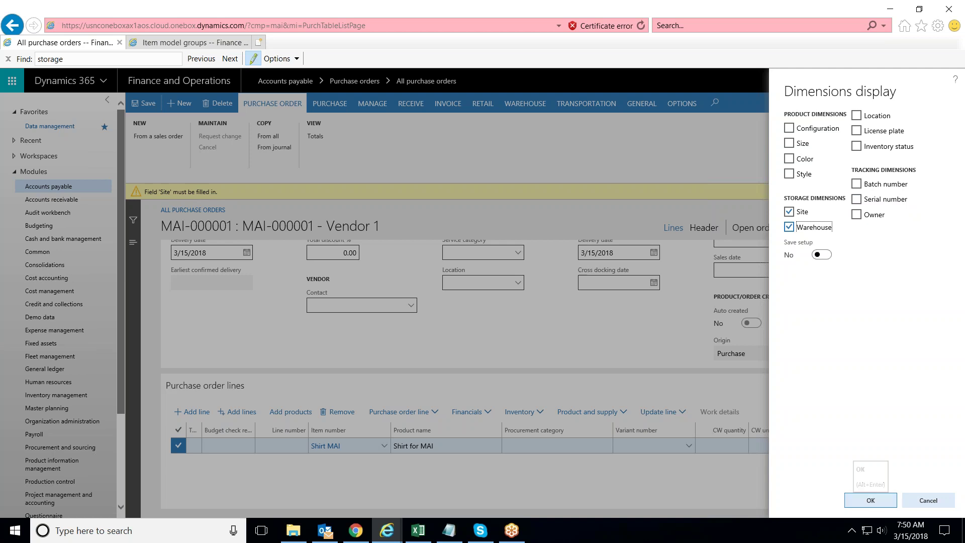
left_click(823, 257)
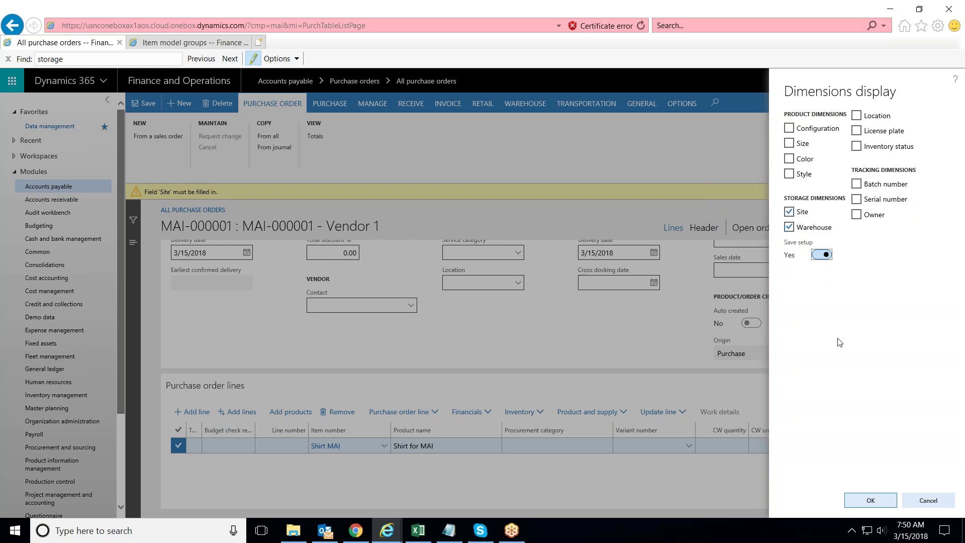
left_click(865, 500)
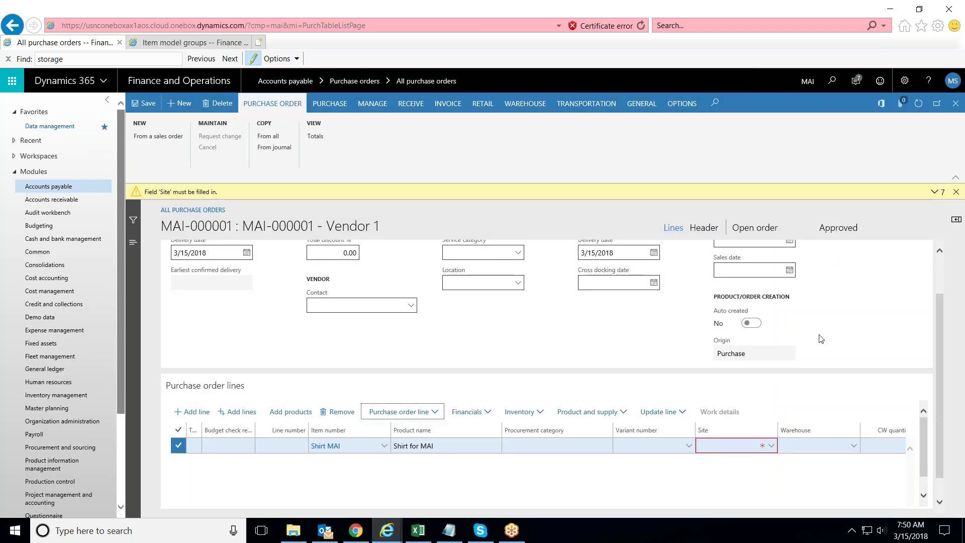
Check the available sites for the Shirt MAI line and open the Sites form from its Site field.
scroll(743, 473, "right", 2)
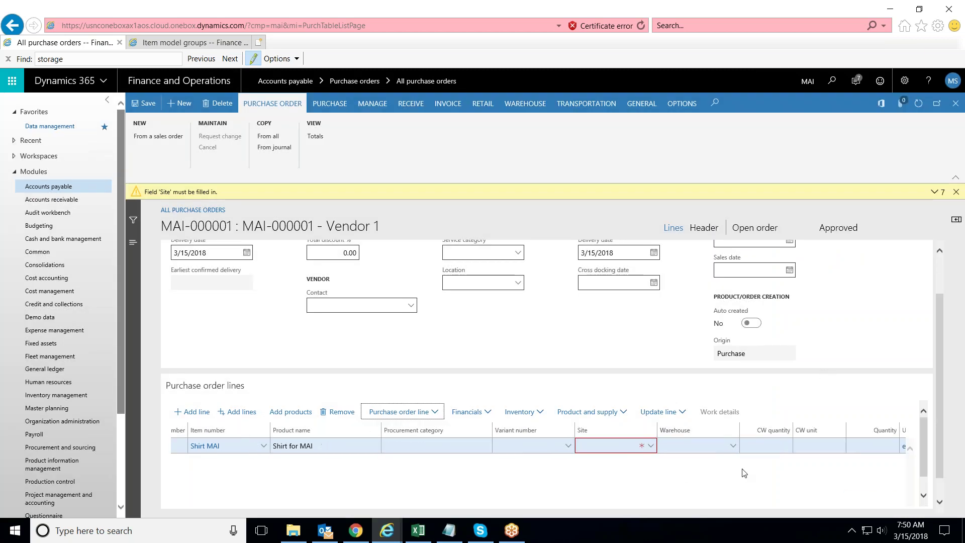
left_click(652, 454)
left_click(651, 445)
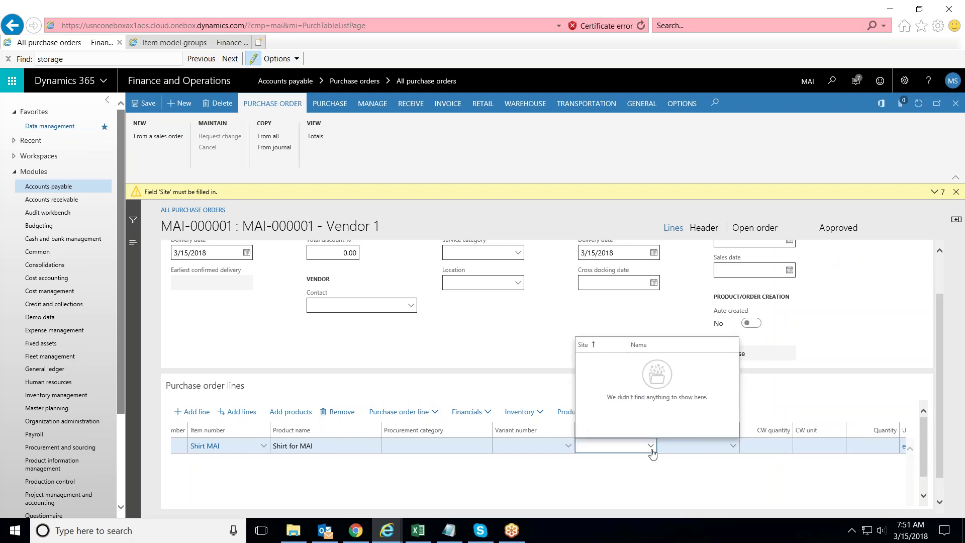
right_click(652, 450)
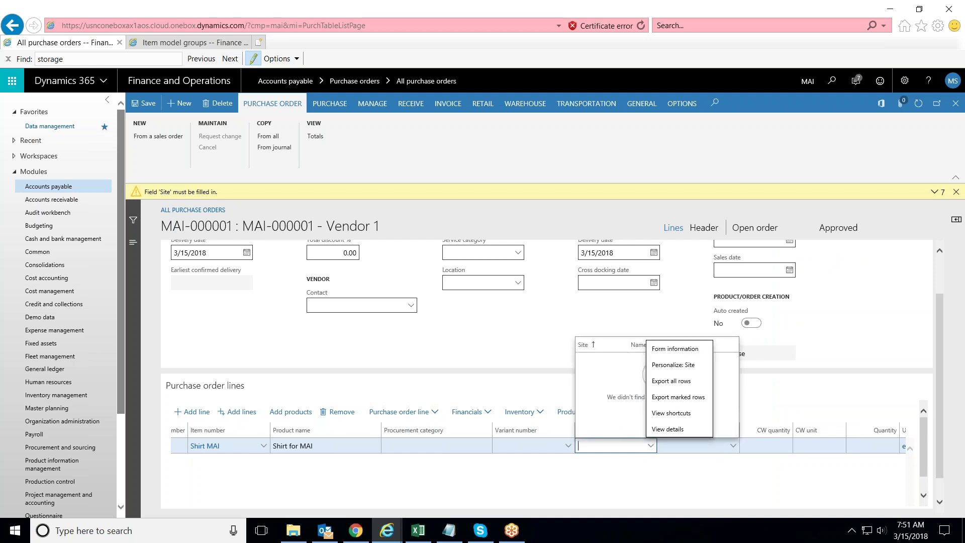
left_click(668, 428)
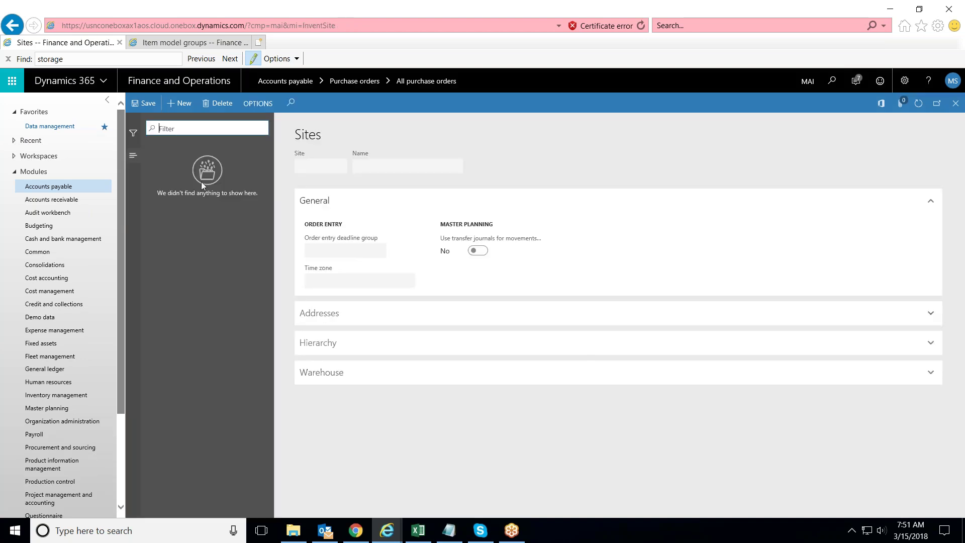
Create site Site1 with the name Site 1, save it and view its warehouse settings.
left_click(180, 103)
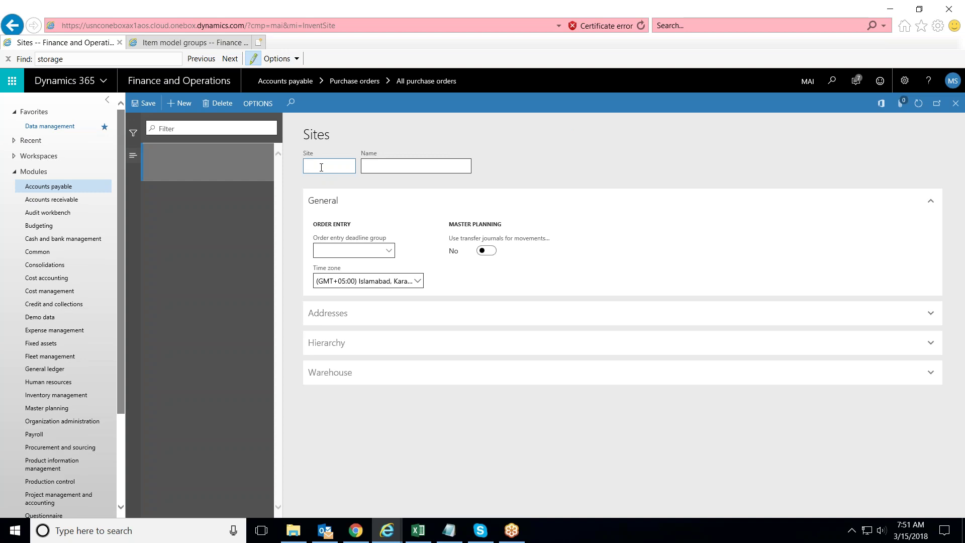
type("Site1")
key("Tab")
type("Site")
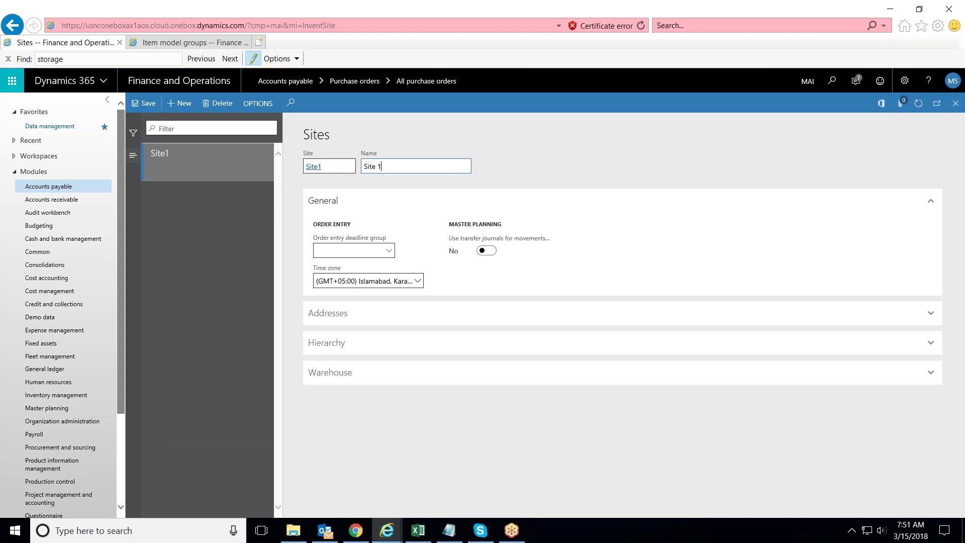
left_click(144, 104)
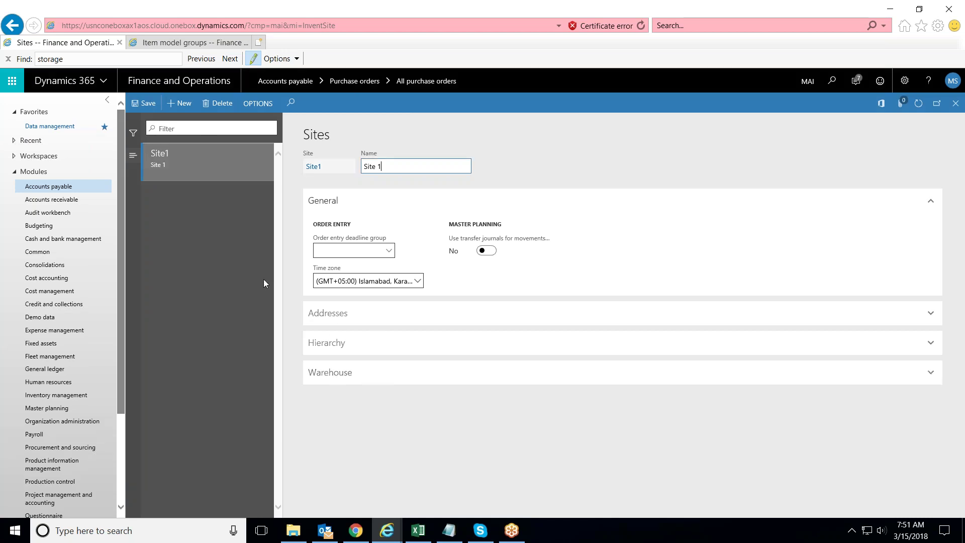
left_click(332, 382)
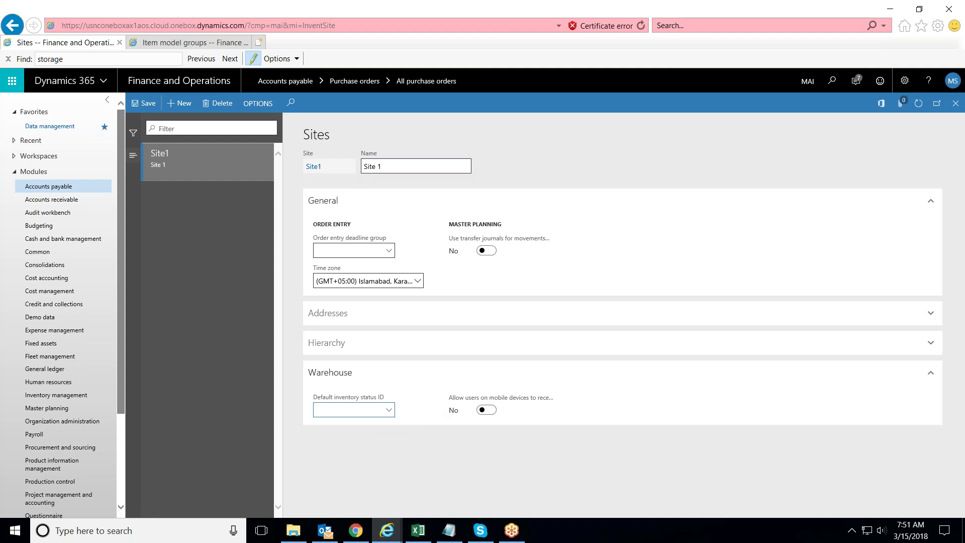
left_click(145, 103)
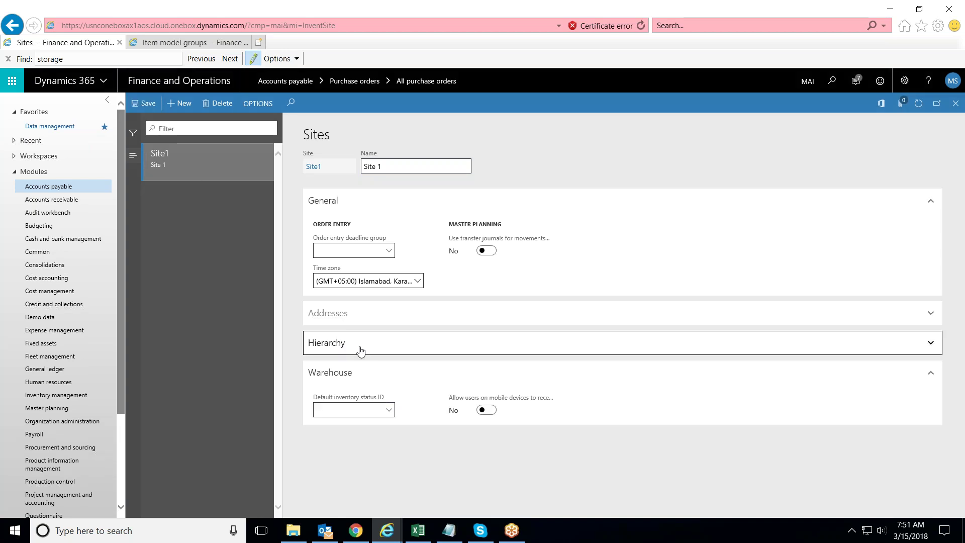
Return to the Vendor 1 purchase order and set the Shirt MAI line's site to Site1.
left_click(339, 347)
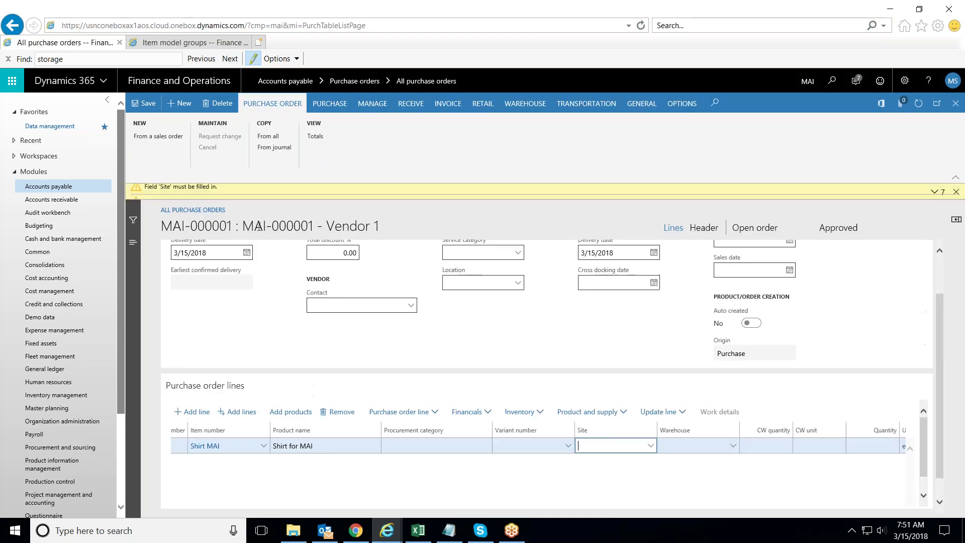
left_click(650, 445)
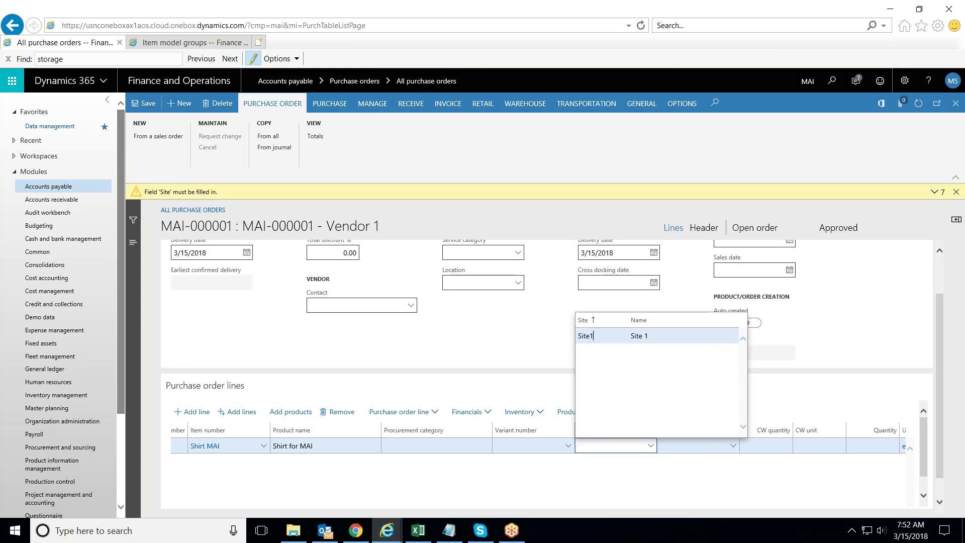
left_click(582, 336)
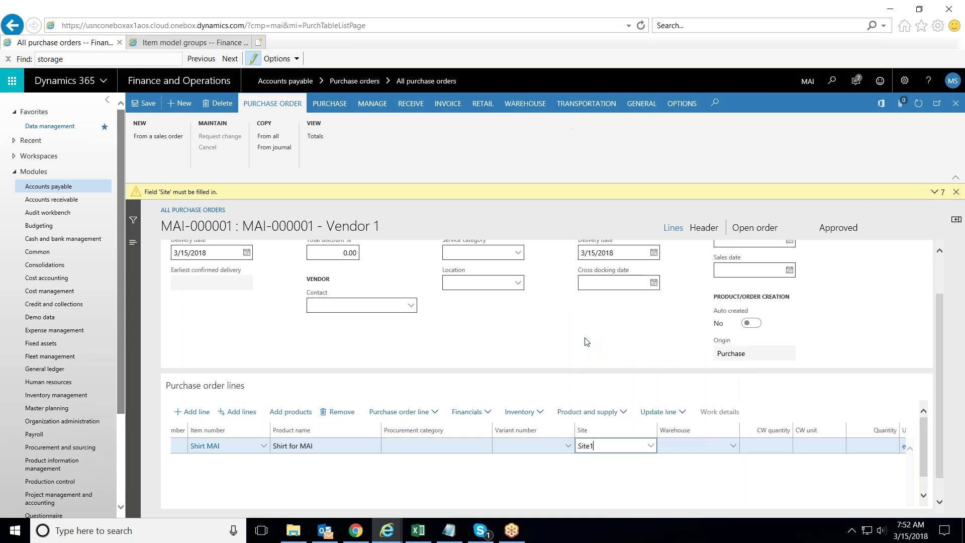
Open the Warehouses form from the line's Warehouse field and add warehouse WH1 named Warehouse 1.
left_click(734, 449)
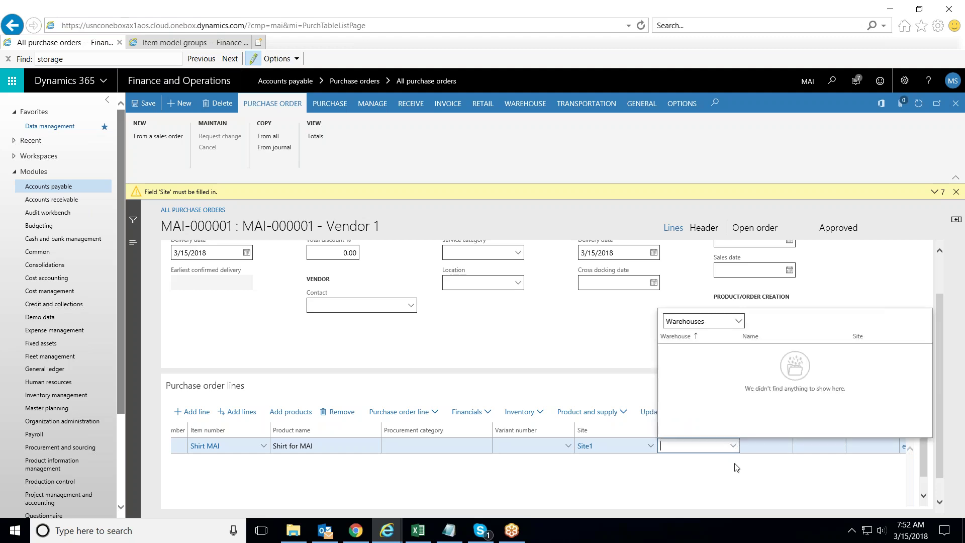
right_click(731, 450)
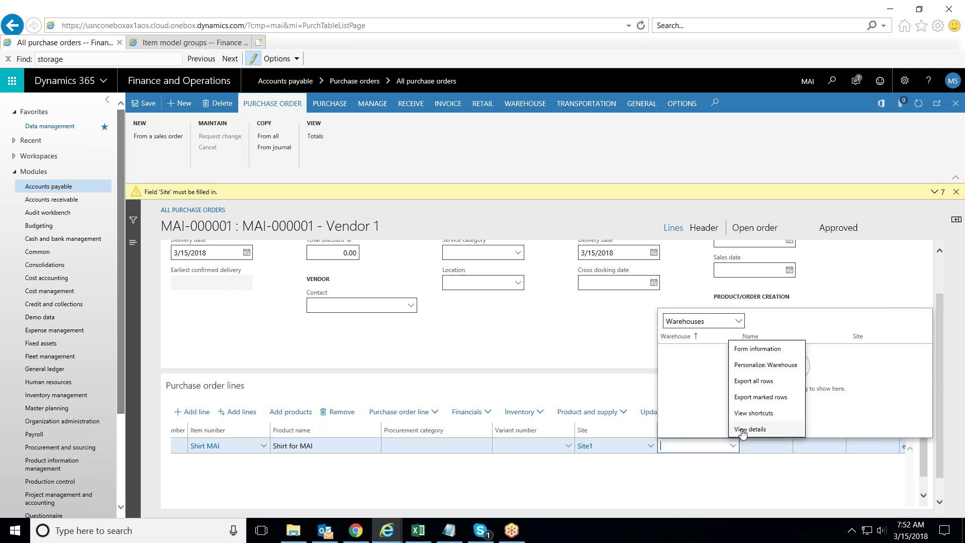
left_click(738, 429)
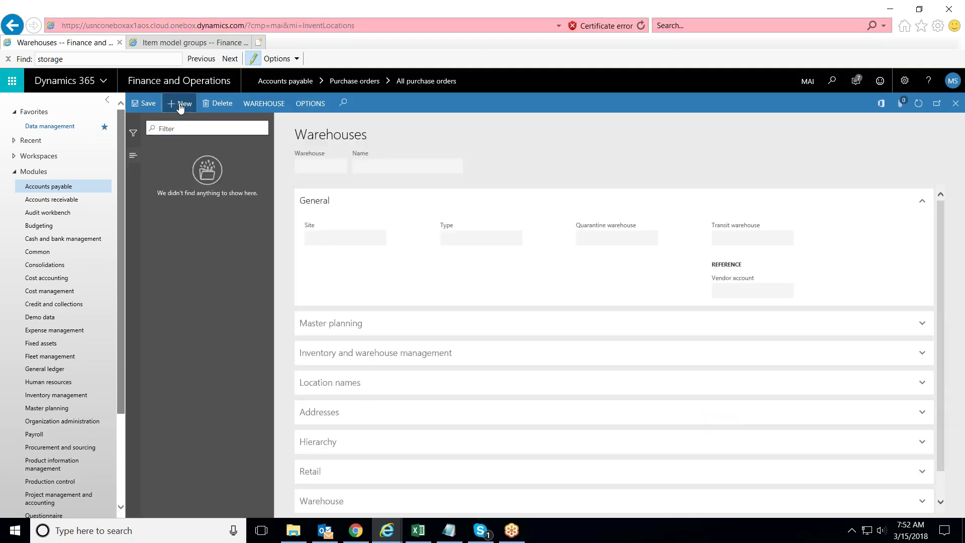
left_click(180, 103)
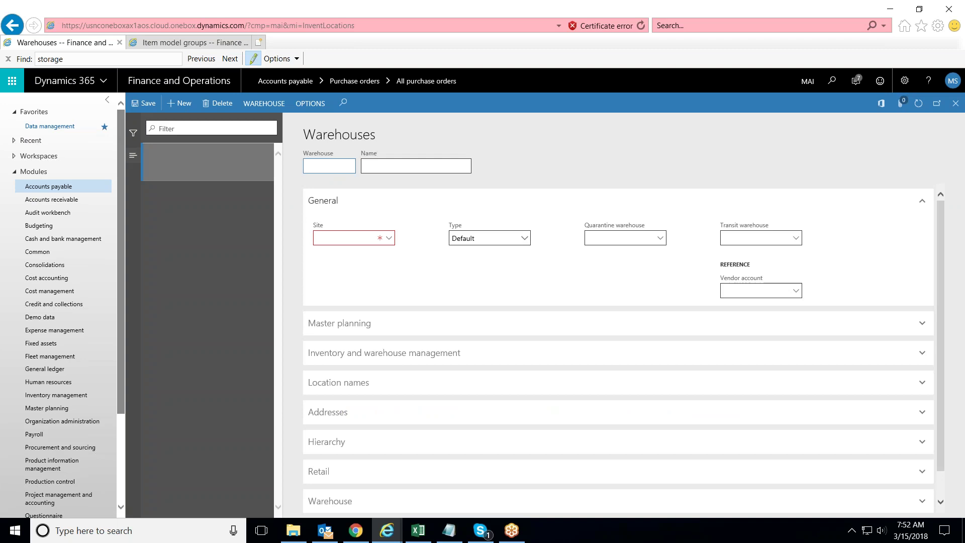
type("WH1")
key("Tab")
type("Warehouse 1")
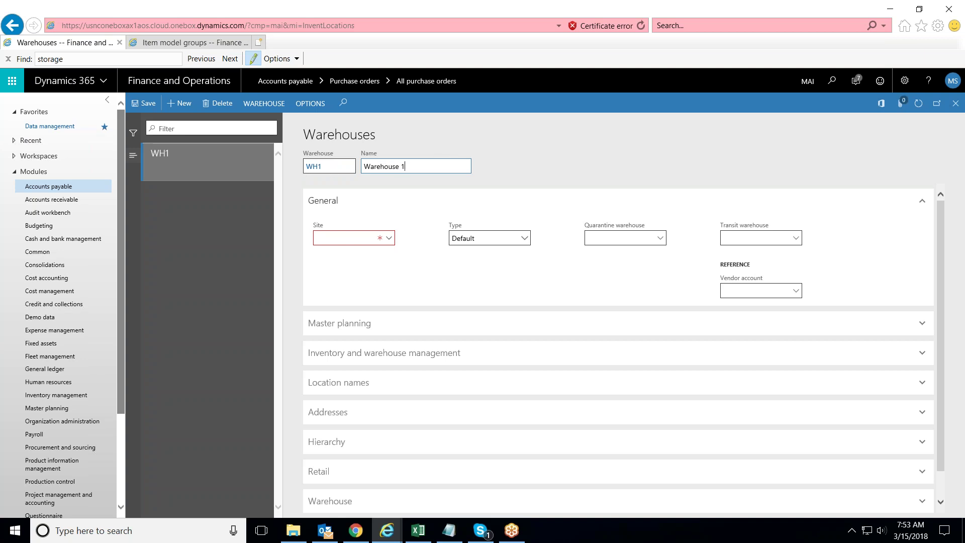
Assign warehouse WH1 to Site1, check its hierarchy and save the warehouse.
left_click(350, 238)
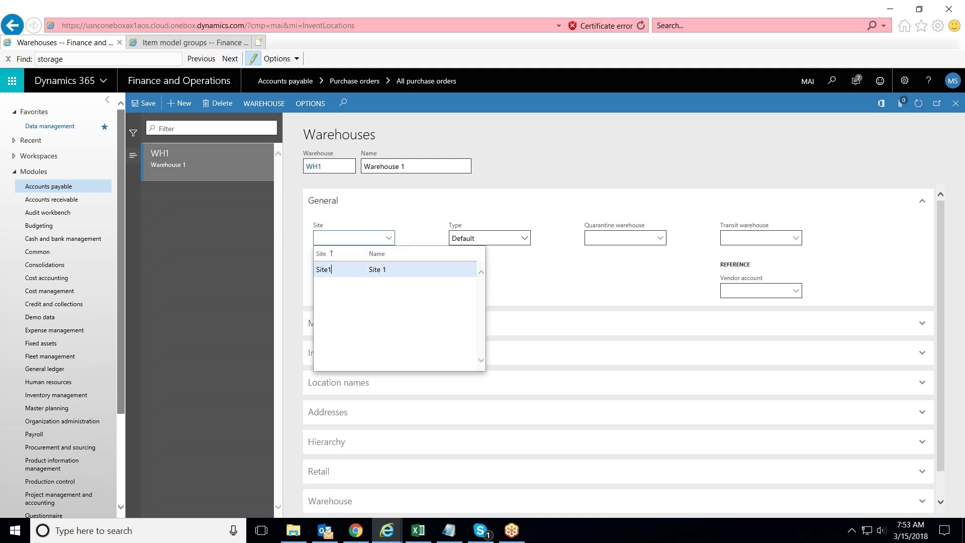
left_click(345, 268)
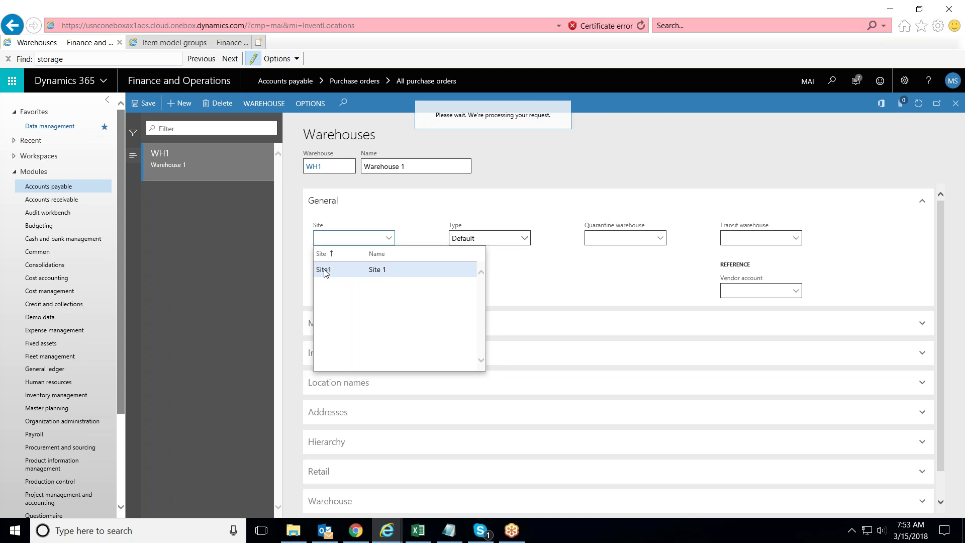
scroll(377, 272, "down", 1)
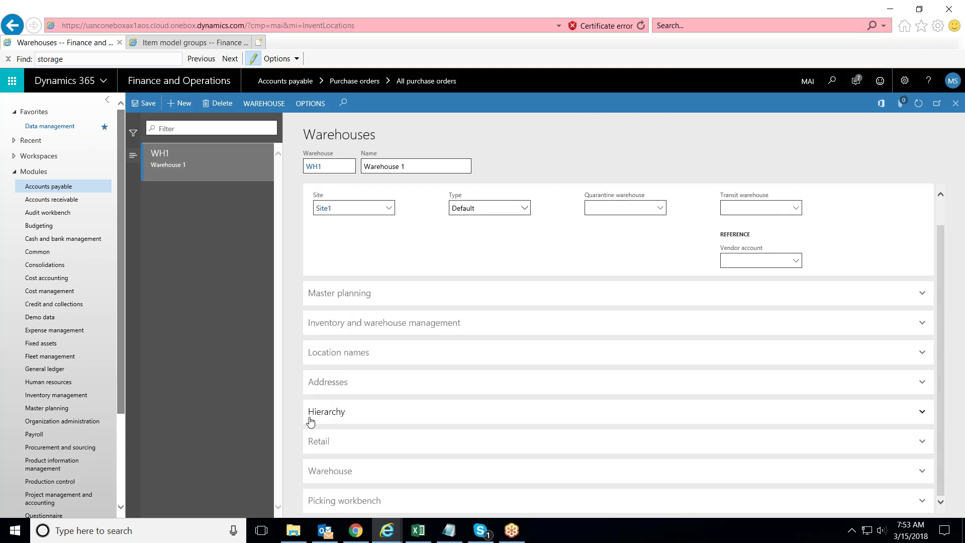
left_click(469, 408)
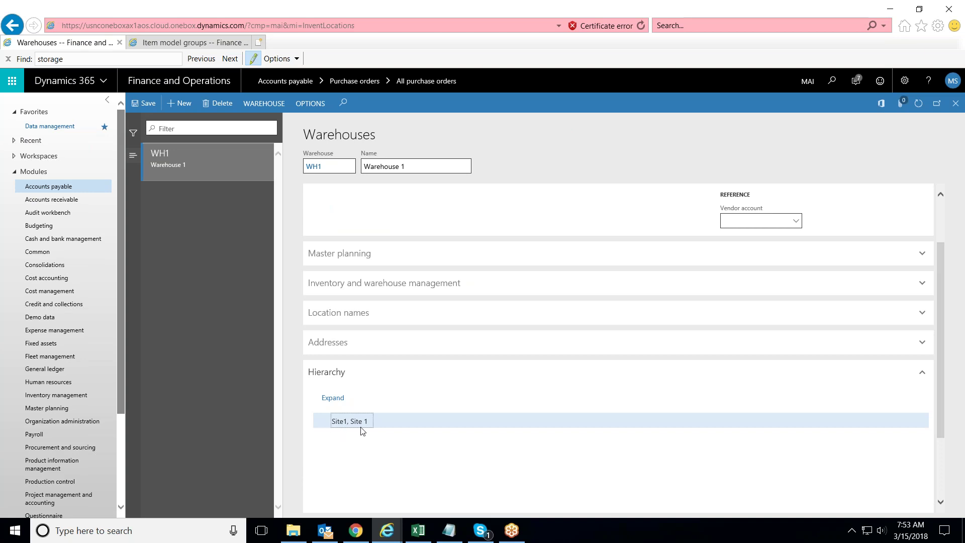
left_click(145, 104)
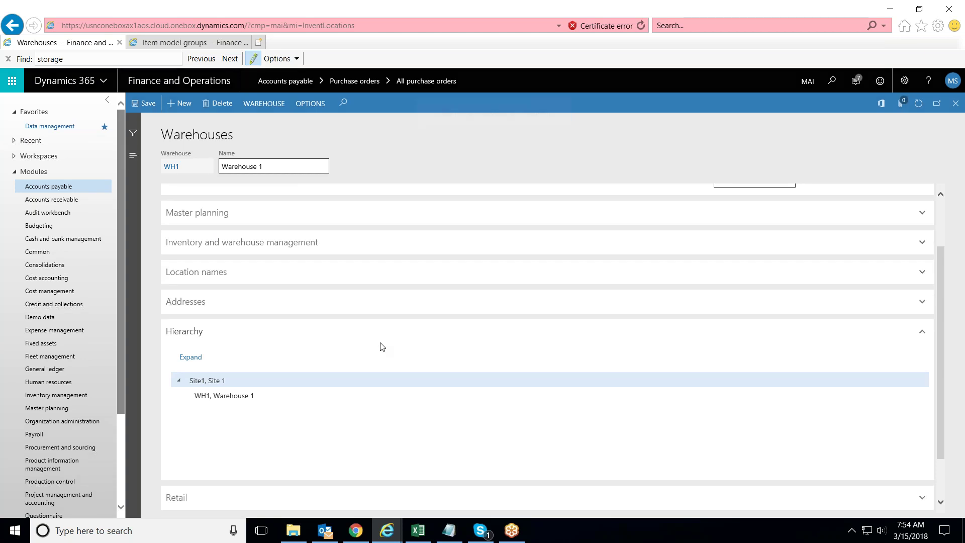
Return to the purchase order and select WH1 as the Shirt MAI line's warehouse.
key("Escape")
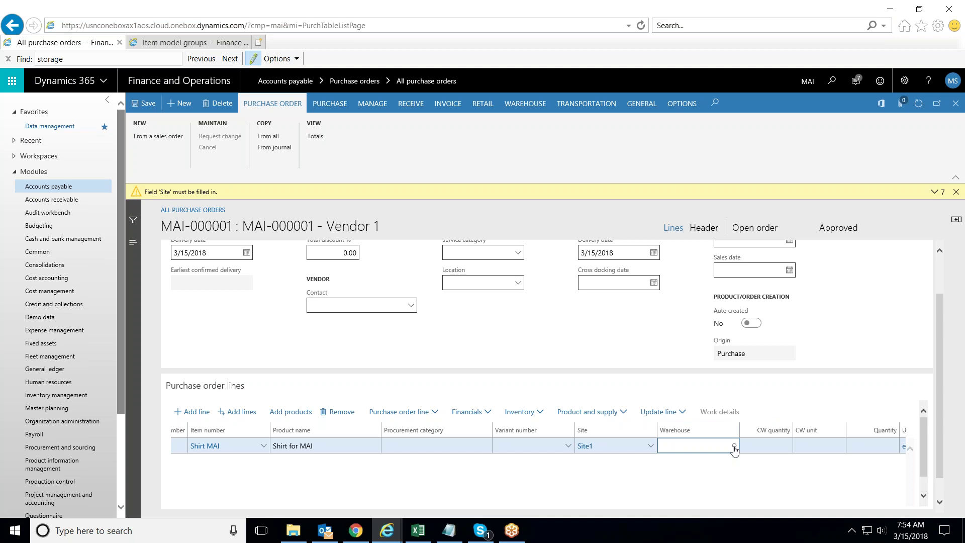
left_click(734, 446)
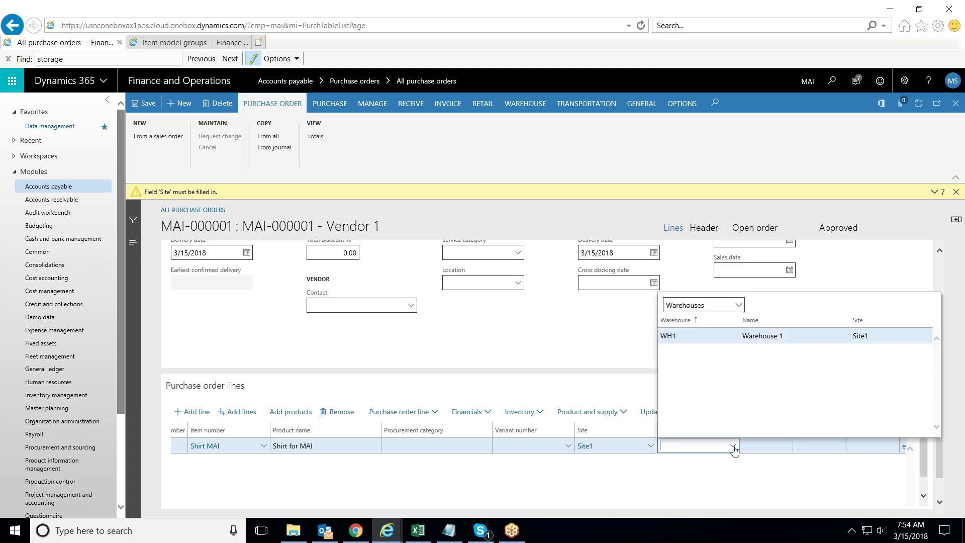
left_click(676, 338)
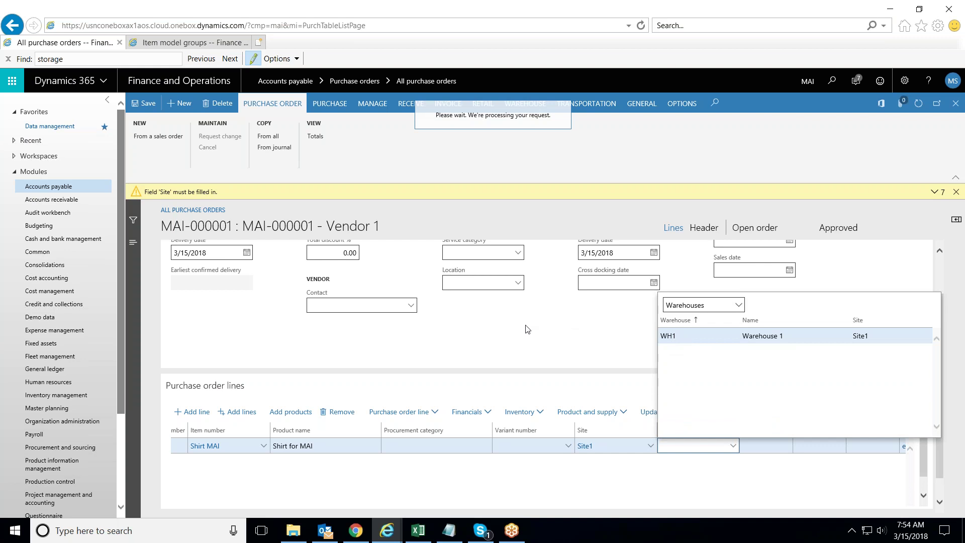
Dismiss the messages and try to save the purchase order with the Shirt MAI line at Site1 and WH1.
left_click(957, 194)
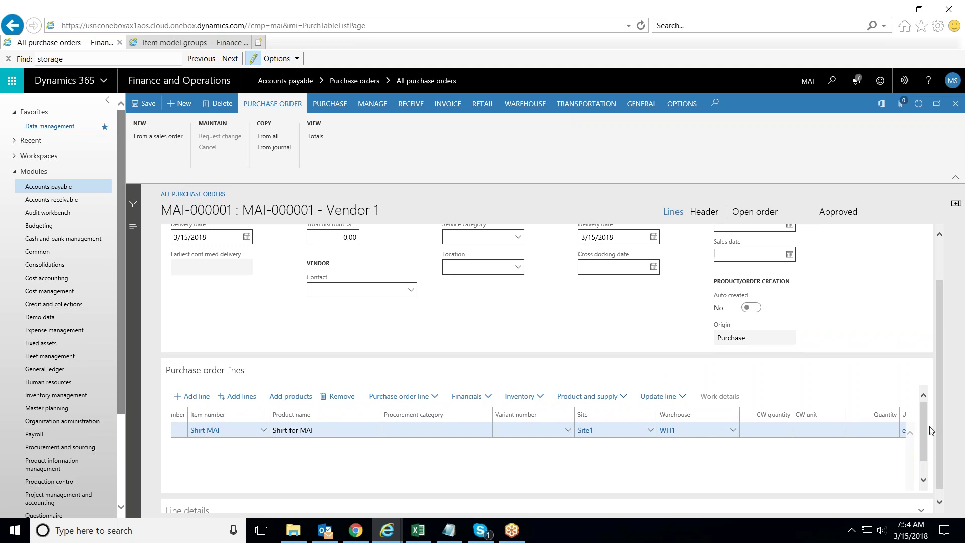
left_click_drag(584, 487, 756, 491)
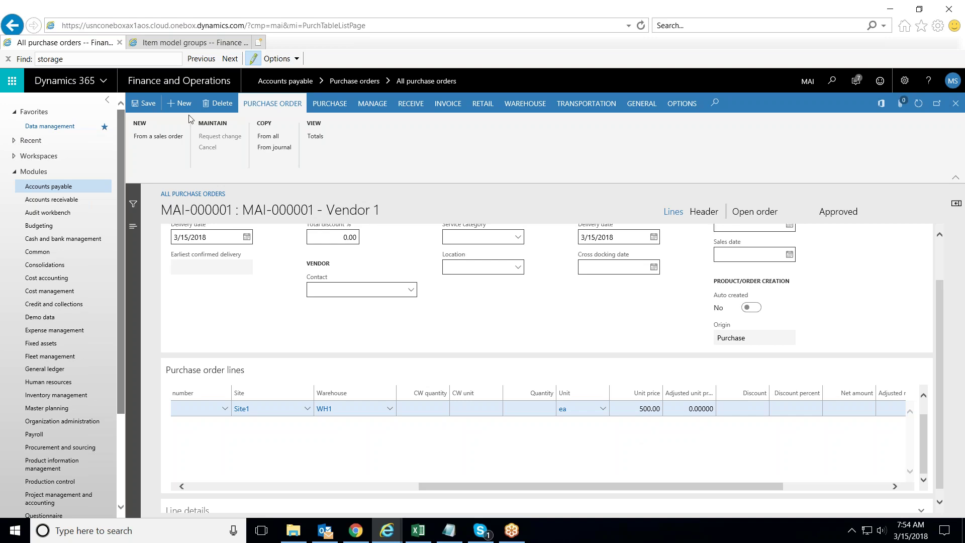
left_click(144, 104)
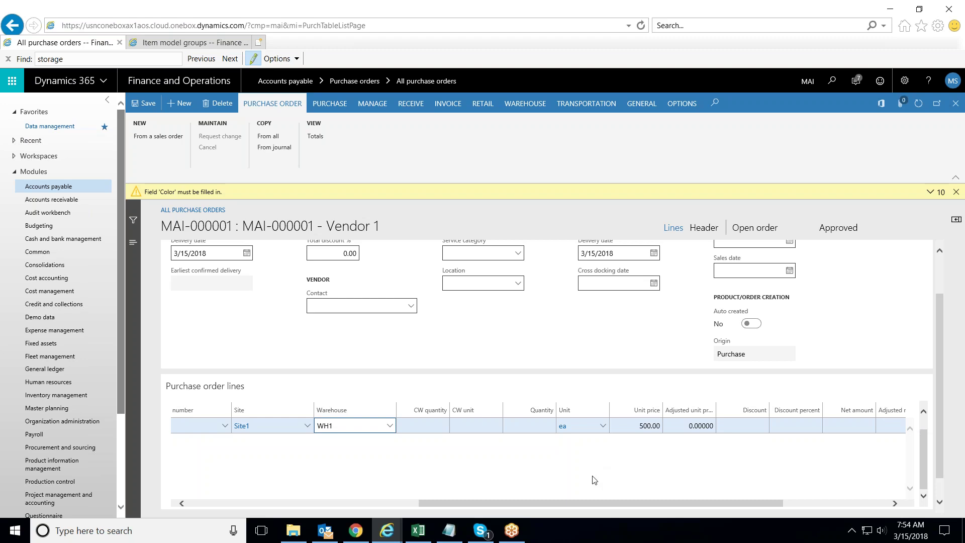
Display the Size and Color product dimensions as columns in the purchase order lines.
left_click_drag(611, 498, 309, 496)
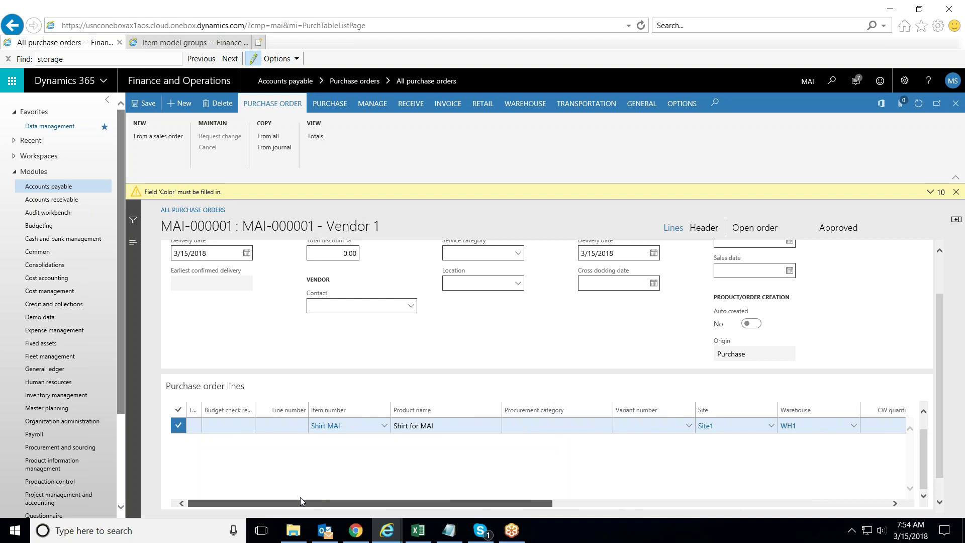
left_click_drag(925, 457, 922, 427)
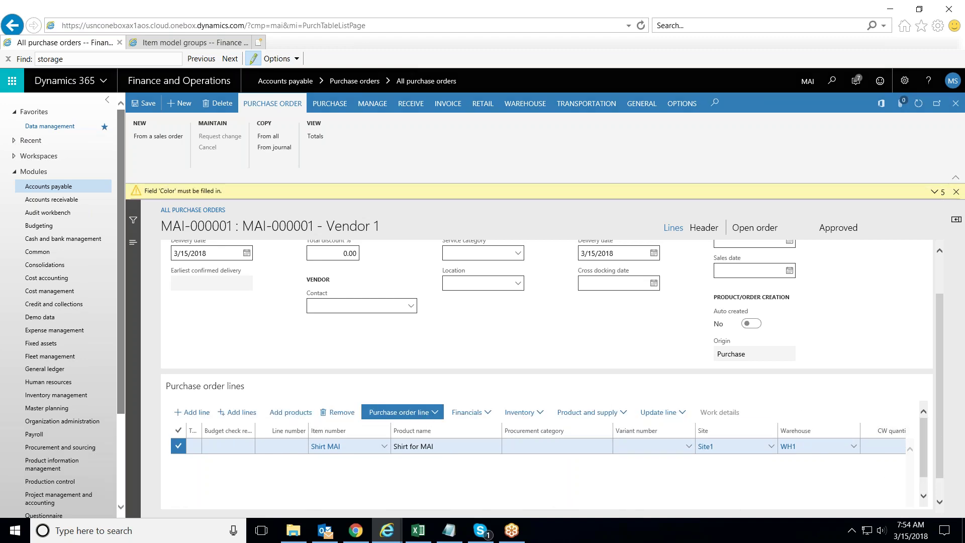
left_click(399, 413)
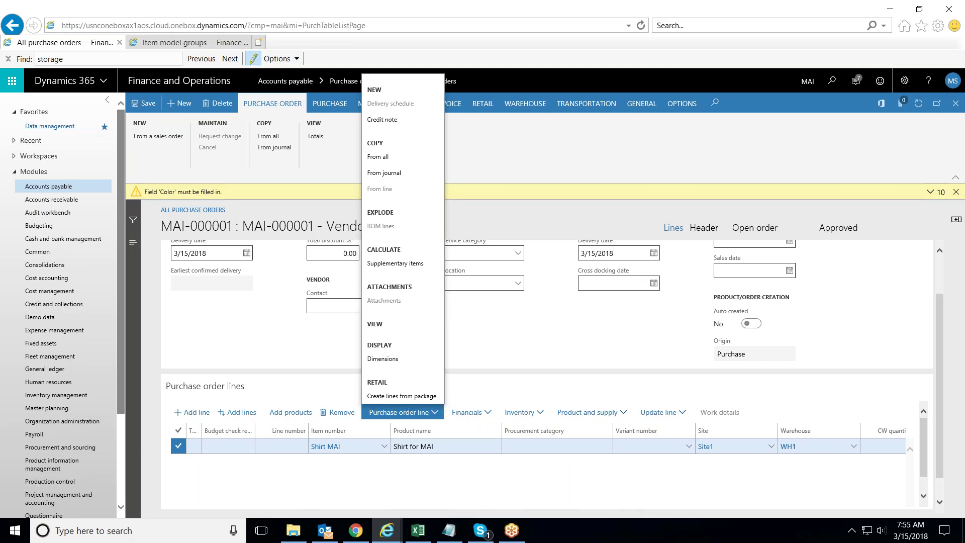
left_click(383, 359)
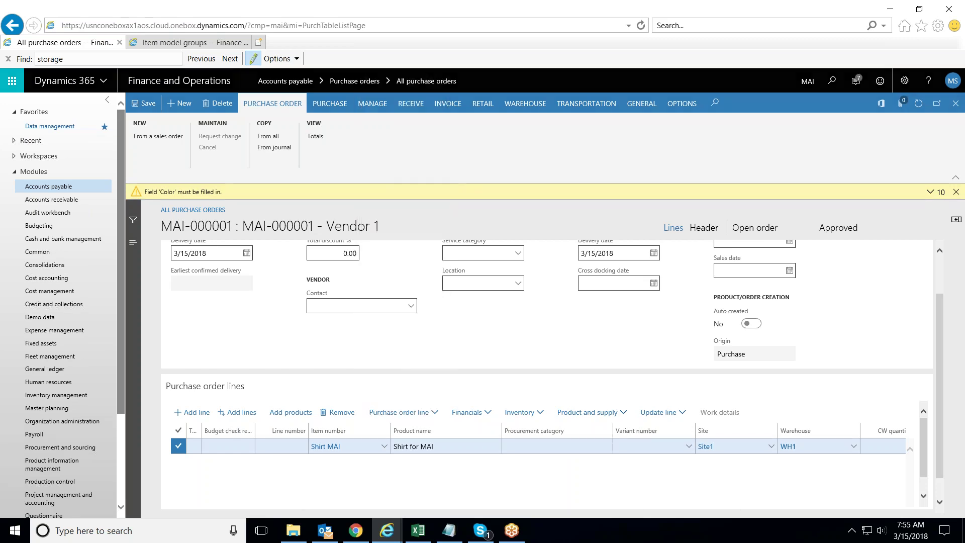
left_click(789, 143)
left_click(789, 159)
left_click(870, 500)
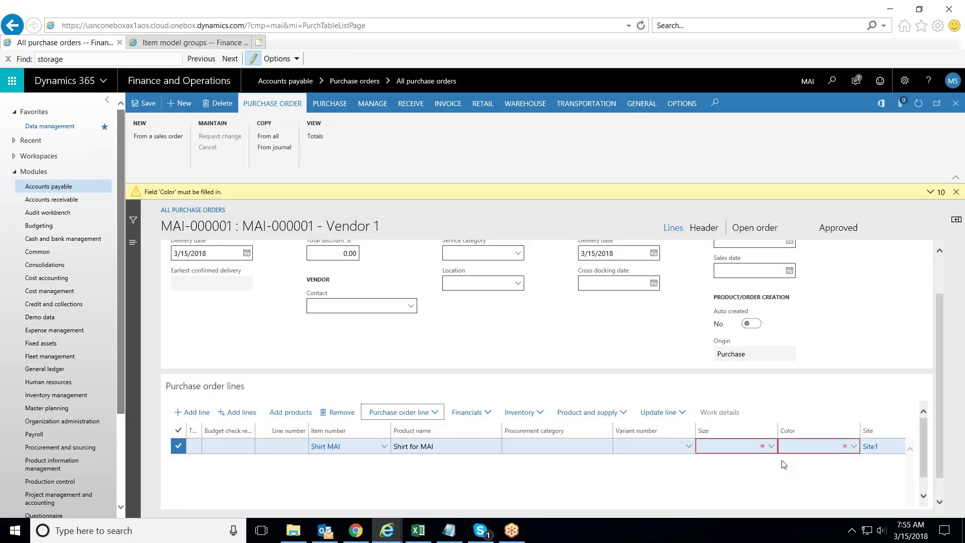
Set the Shirt MAI line's size to L and color to Black, and save the purchase order.
left_click(772, 449)
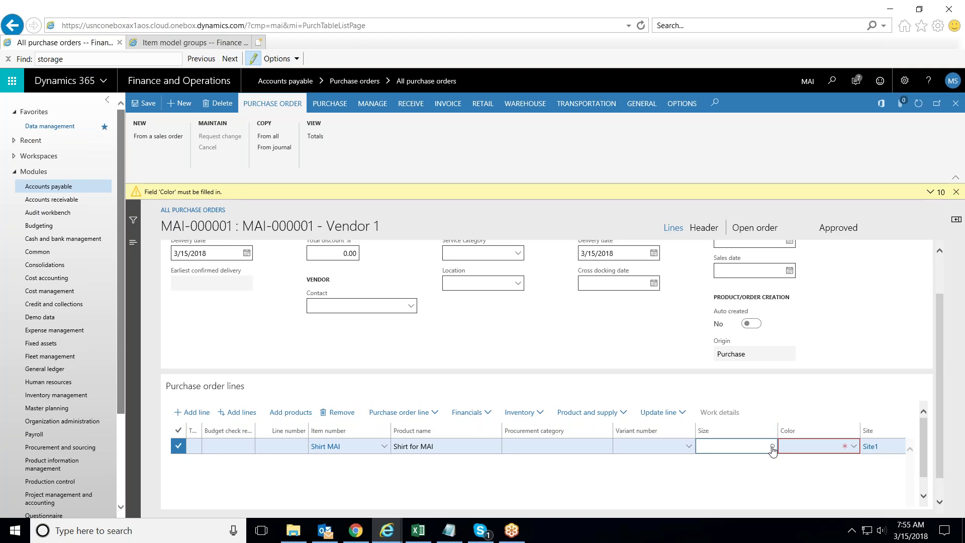
left_click(771, 446)
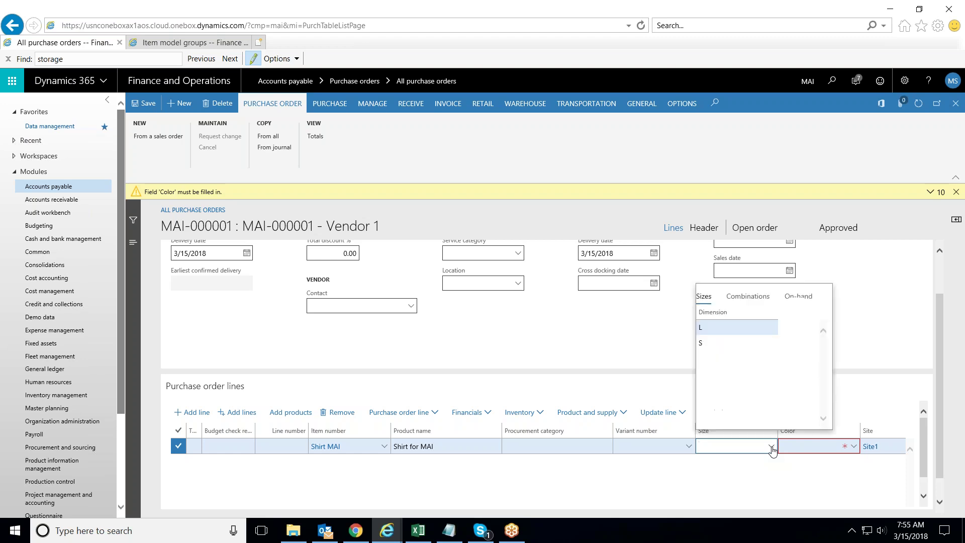
left_click(732, 326)
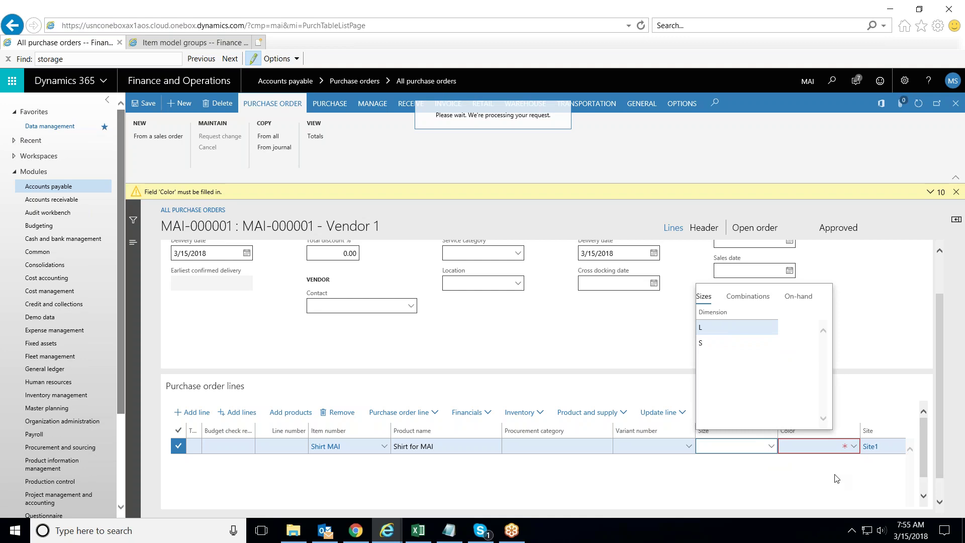
left_click(854, 448)
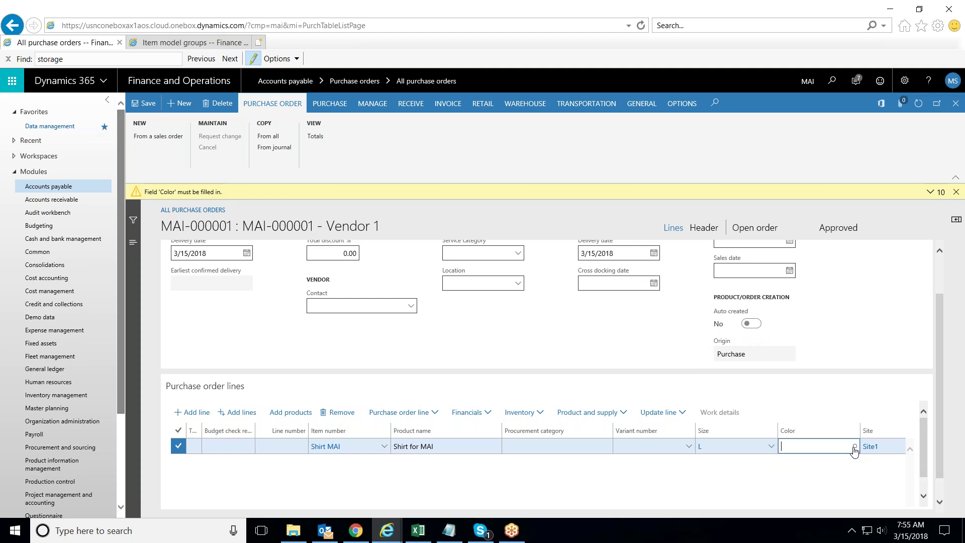
left_click(854, 447)
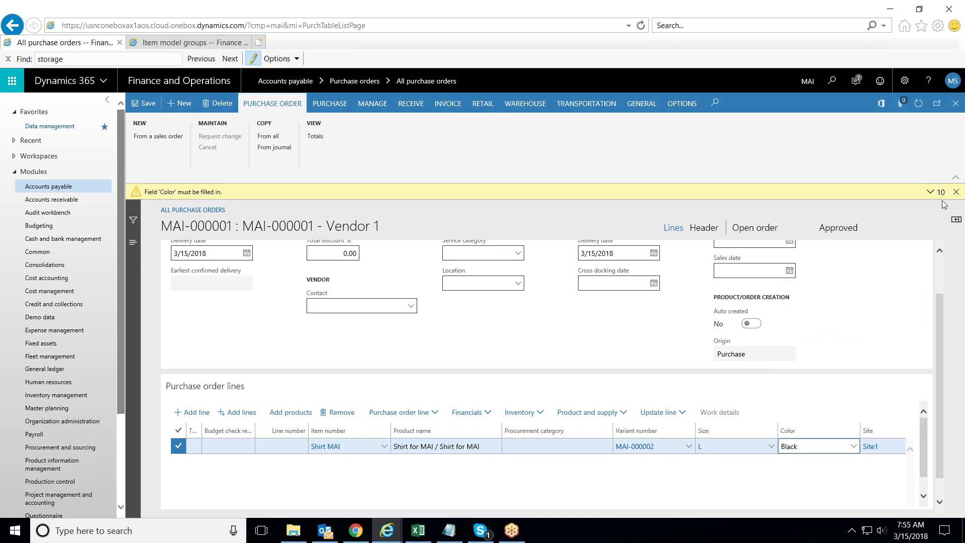
left_click(956, 192)
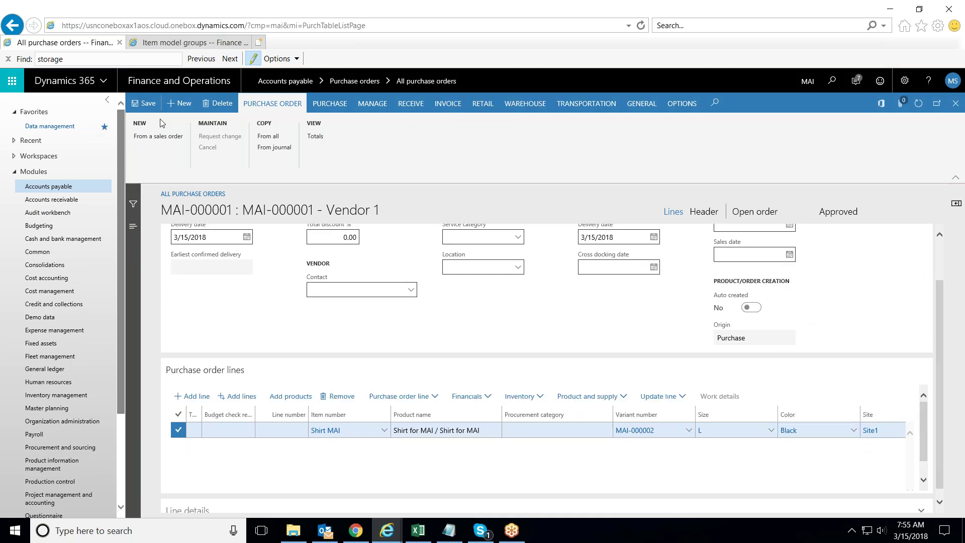
left_click(143, 106)
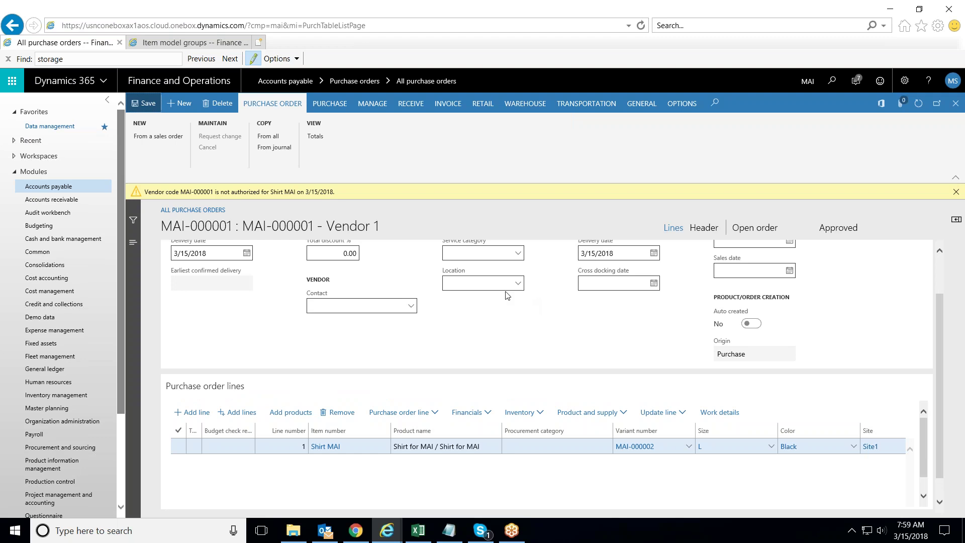
Dismiss the message, review the purchase order totals including the quantity, and close them.
left_click(956, 191)
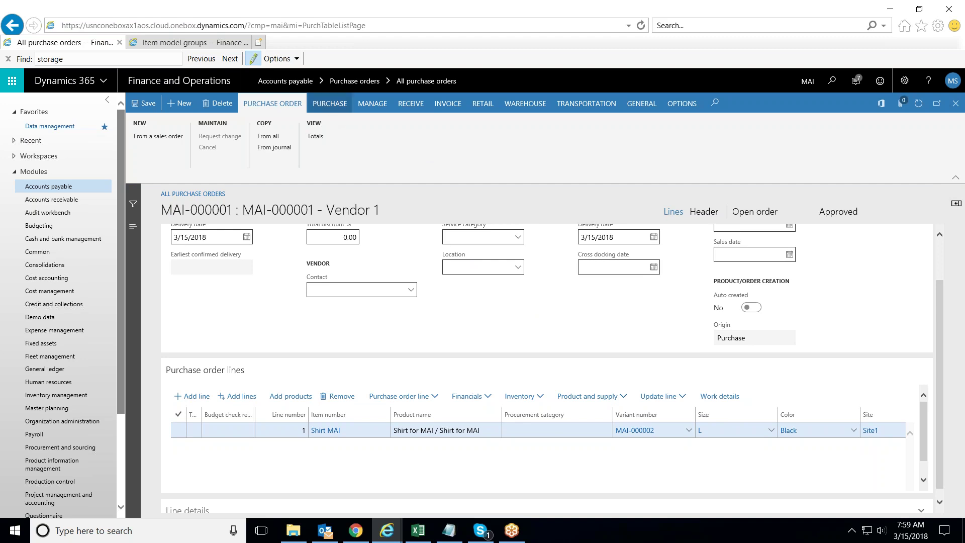
left_click(315, 135)
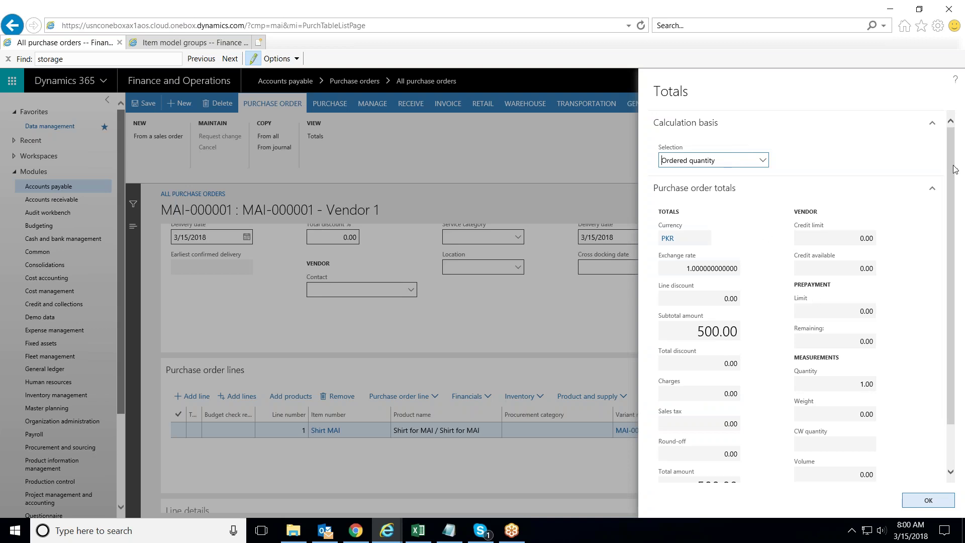
left_click_drag(951, 169, 950, 228)
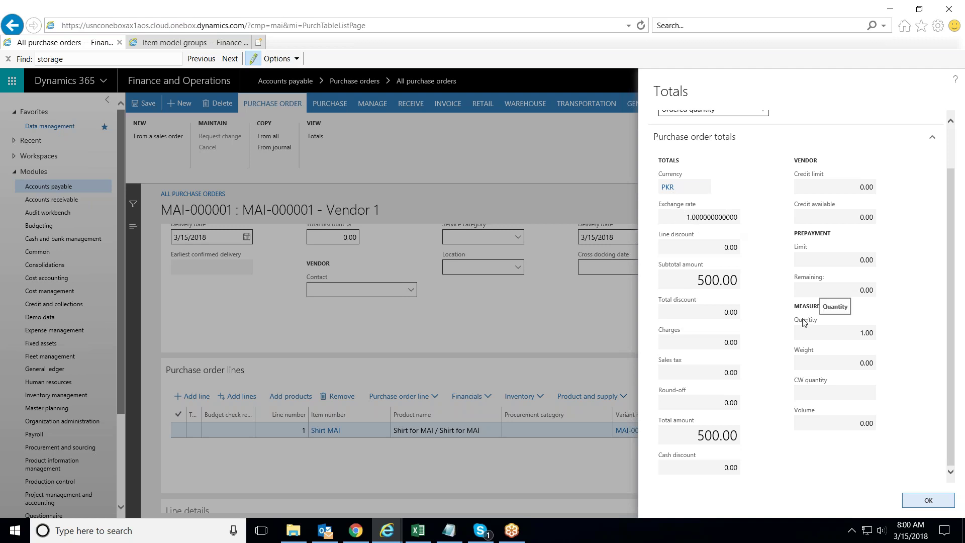
left_click(913, 498)
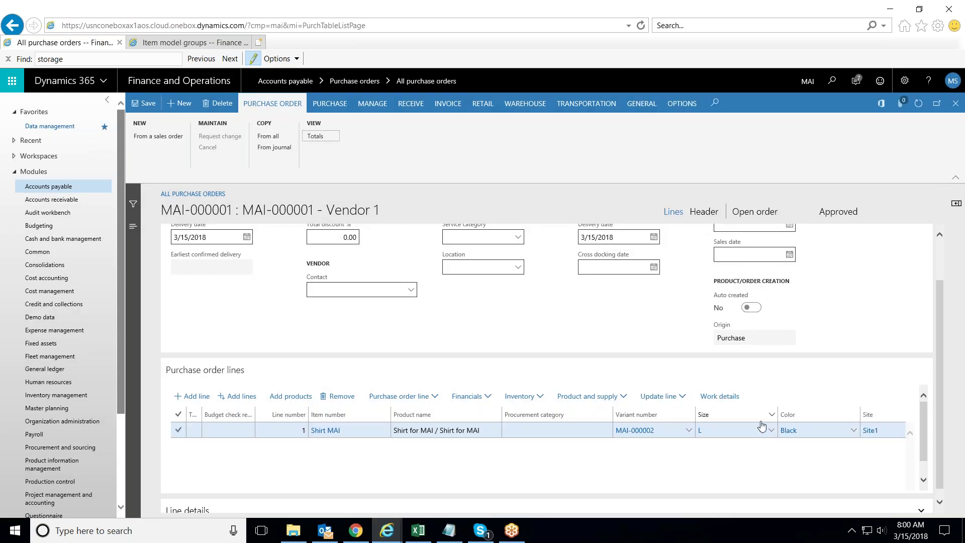
Set the Shirt MAI line's quantity to 1,000.
left_click_drag(923, 435, 924, 460)
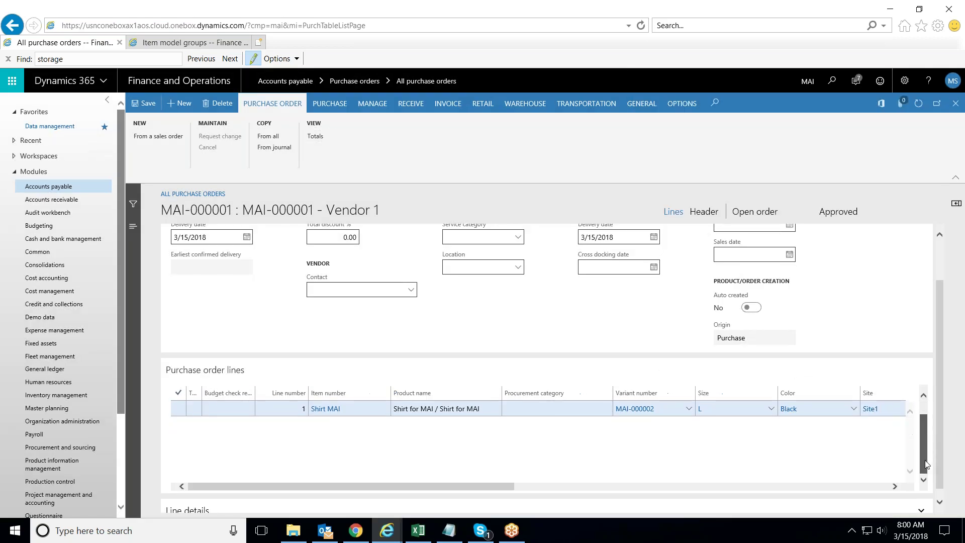
left_click_drag(361, 484, 664, 507)
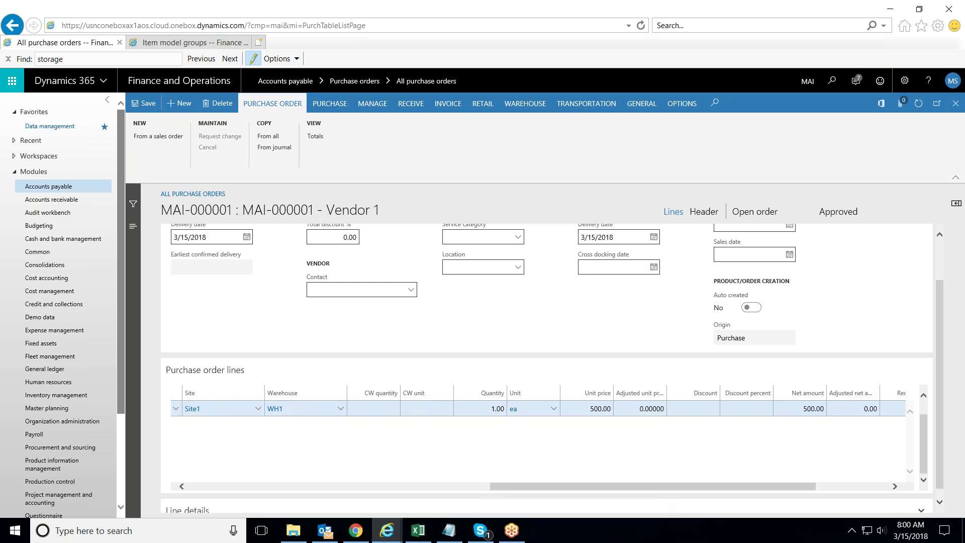
left_click(485, 408)
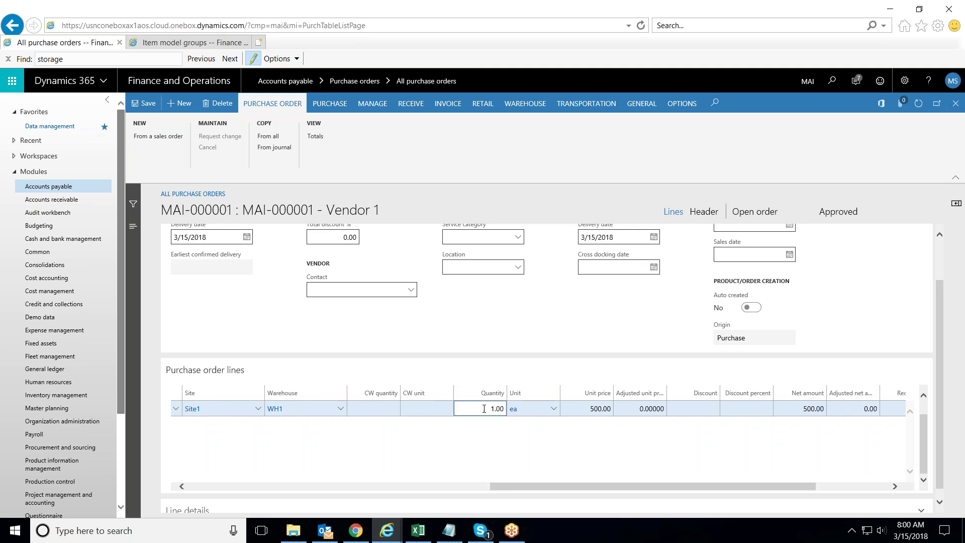
double_click(484, 408)
type("1,000")
left_click(578, 447)
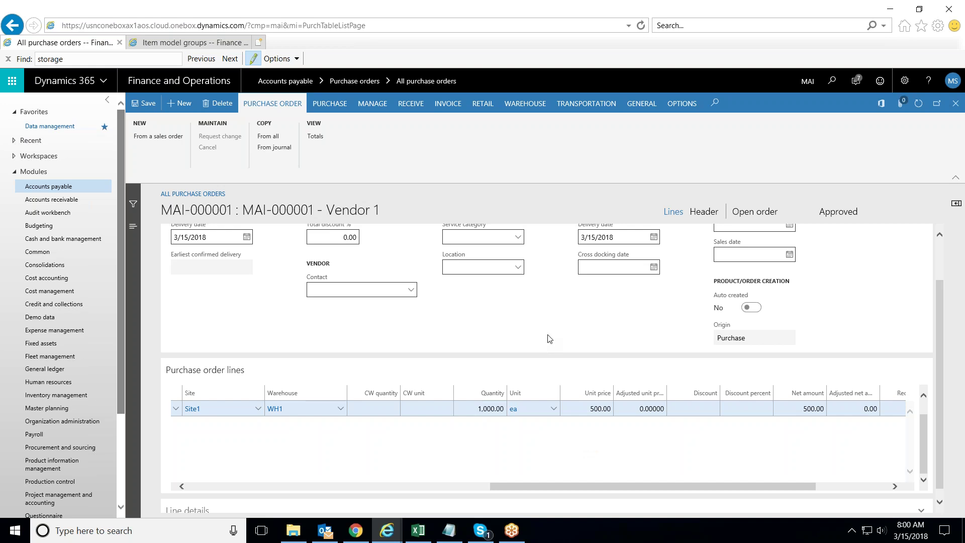
Confirm the Vendor 1 purchase order.
left_click(333, 105)
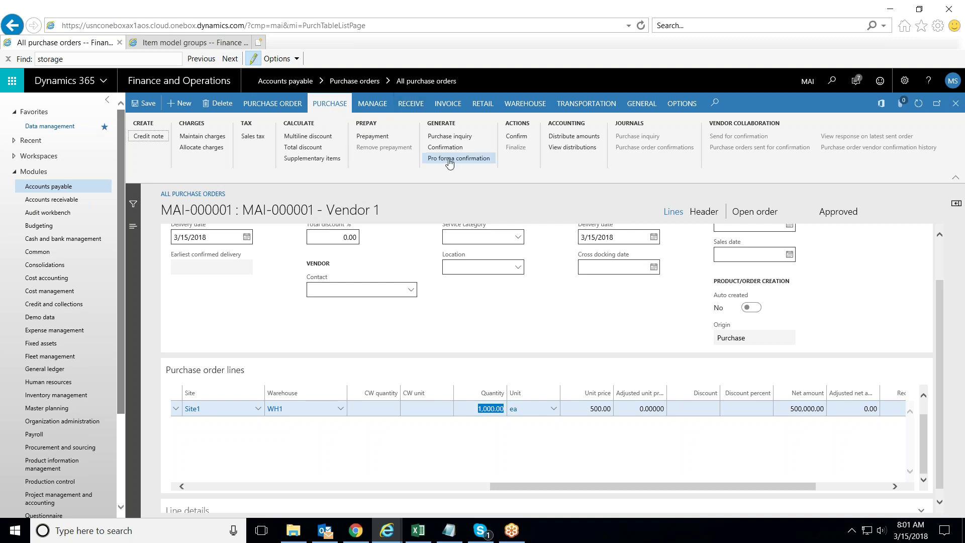
left_click(518, 137)
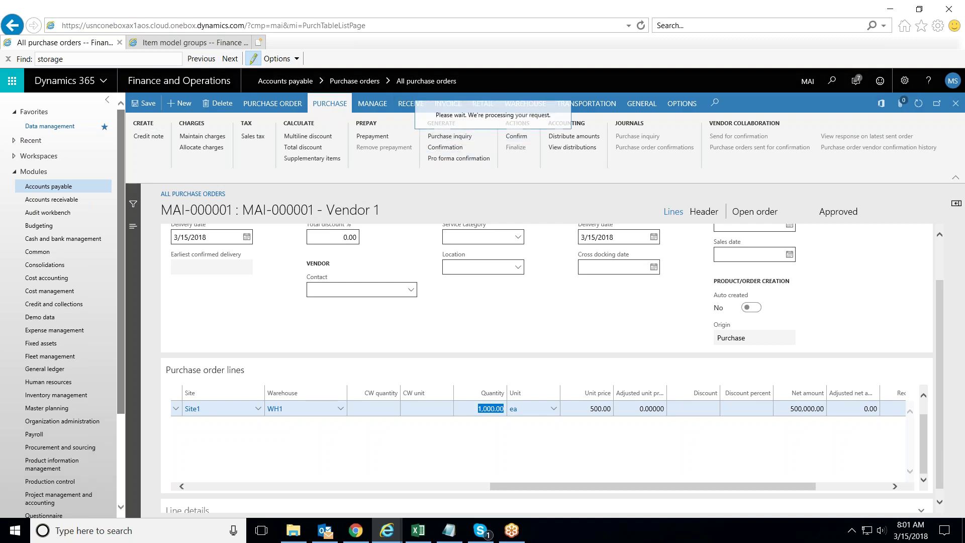
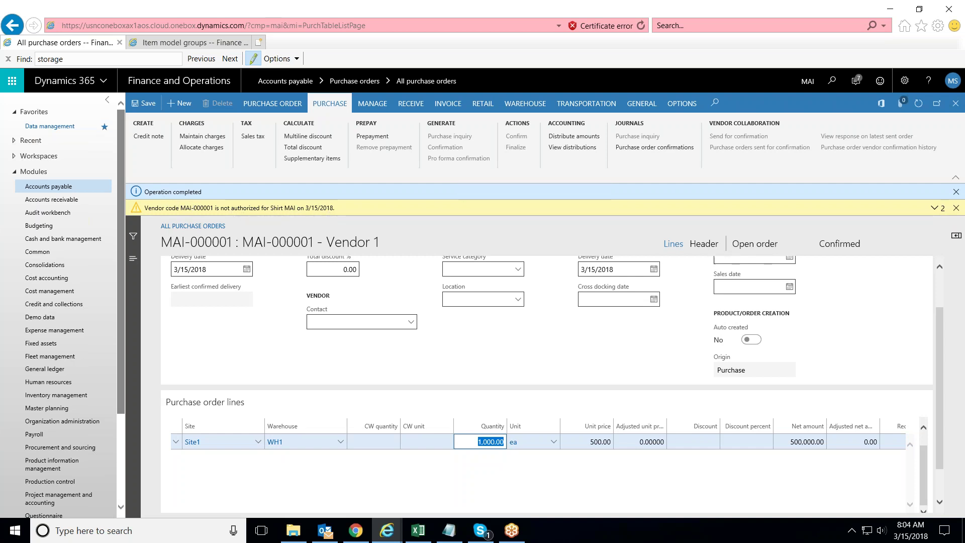
key("alt+Tab")
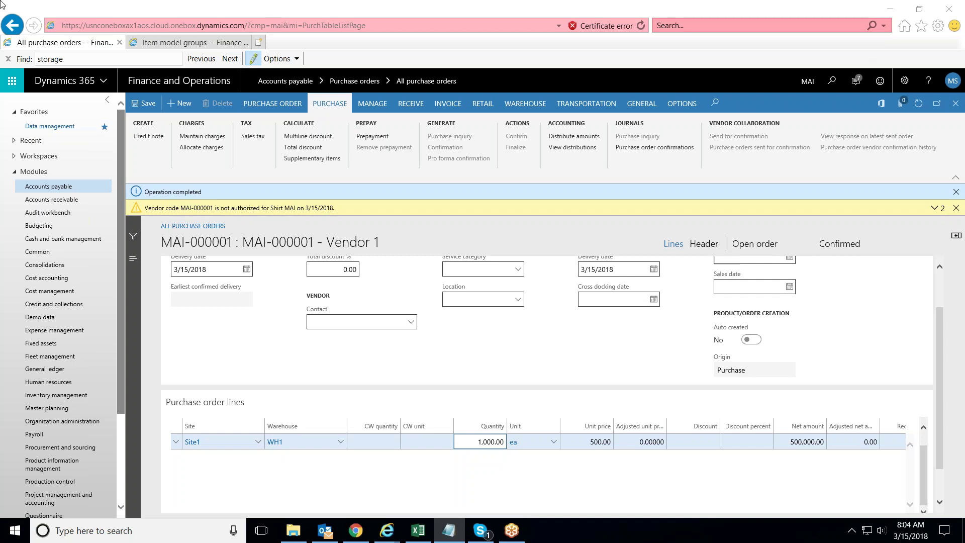
Post the receipts list for the Vendor 1 purchase order, using the ordered quantity, after checking the Shirt MAI line.
left_click(410, 104)
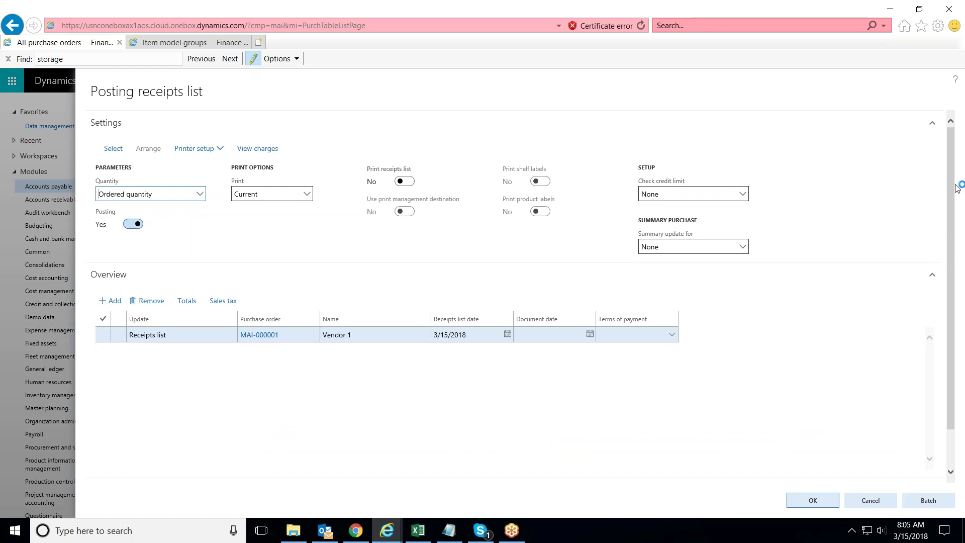
scroll(949, 215, "down", 1)
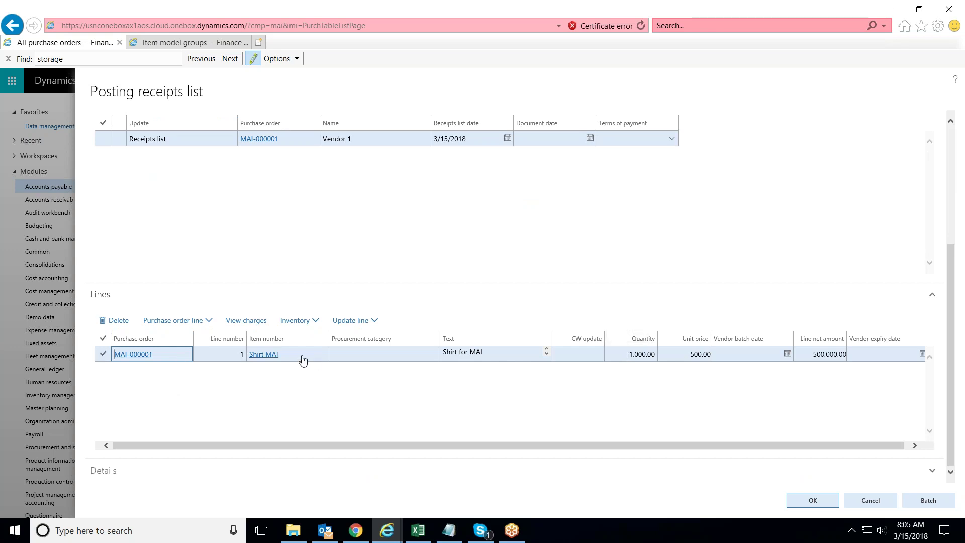
left_click_drag(487, 352, 453, 352)
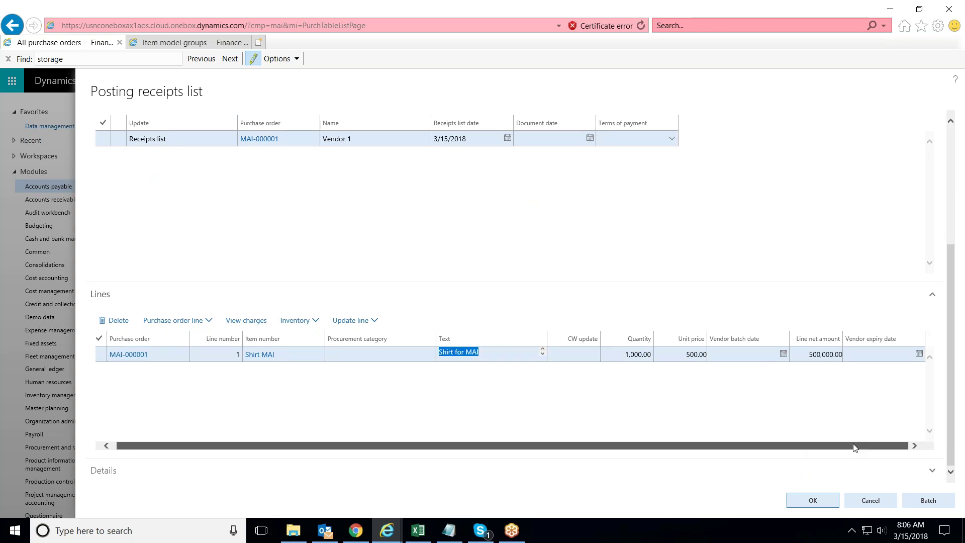
left_click(810, 499)
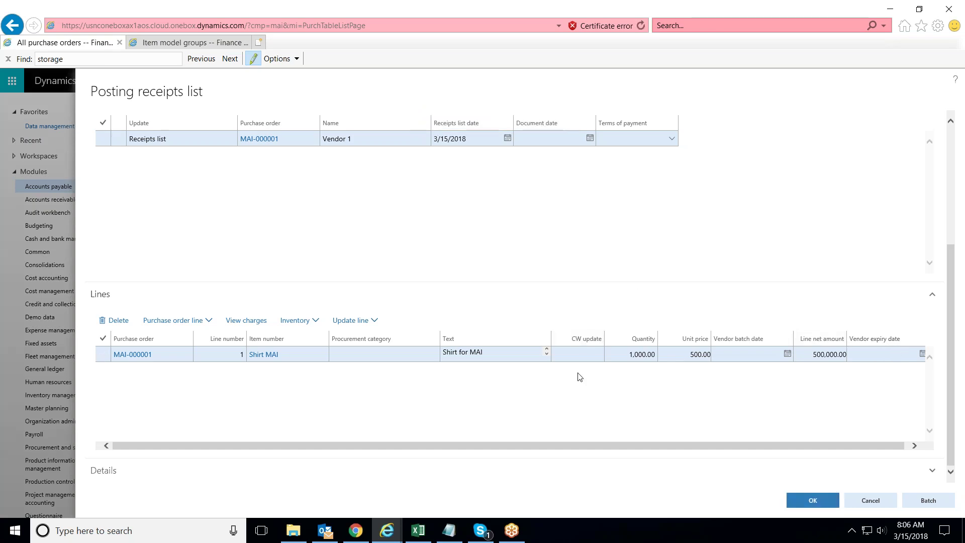
left_click(803, 503)
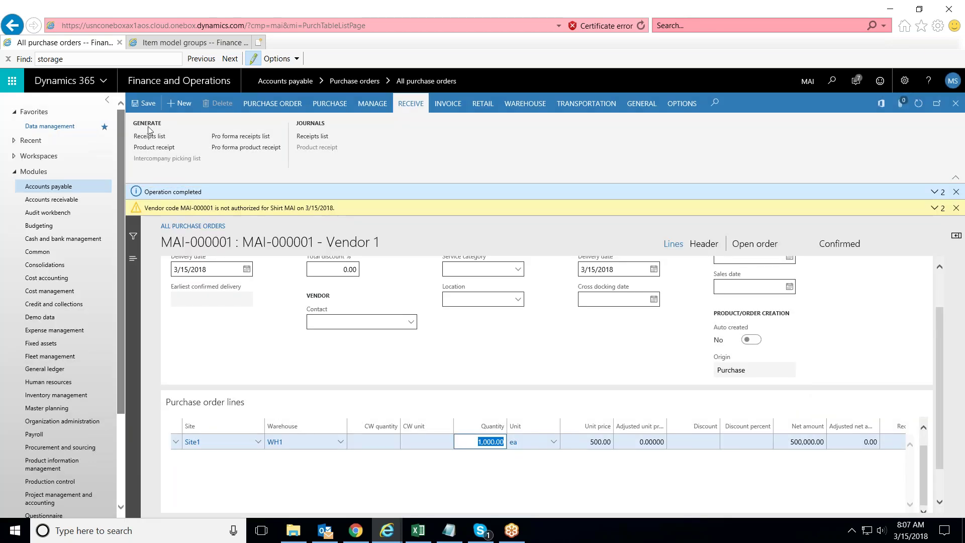
Begin the Vendor 1 product receipt, and review the FG item group's posting account types for purchase orders.
left_click(154, 147)
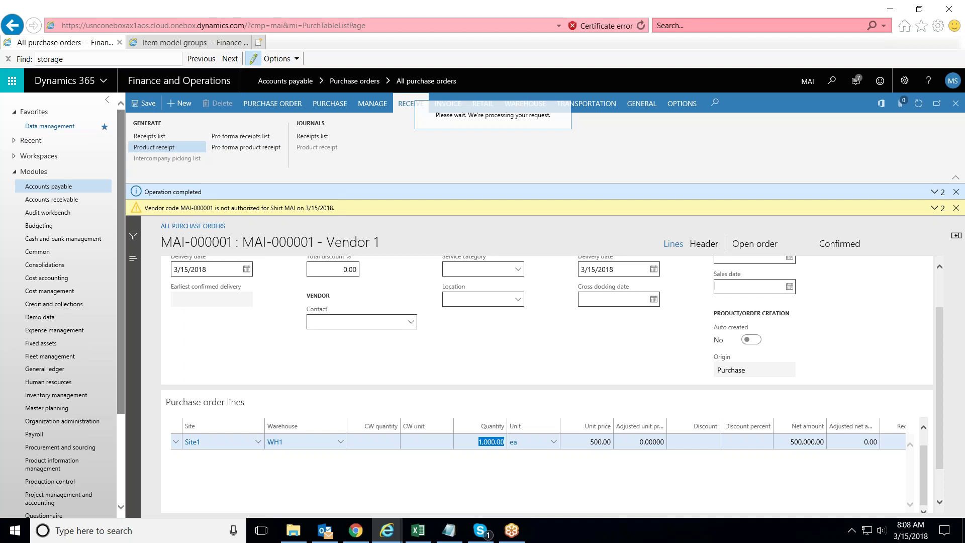
left_click(202, 44)
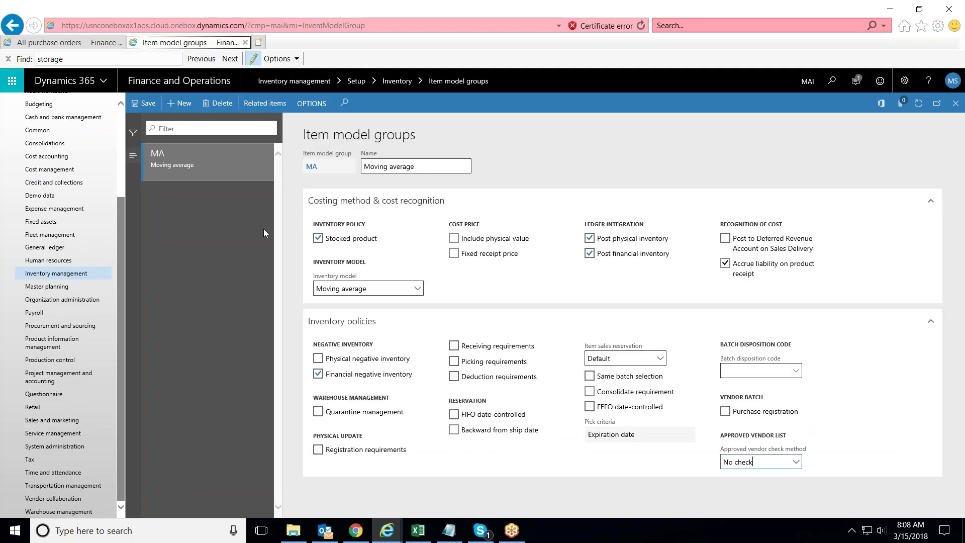
left_click(74, 277)
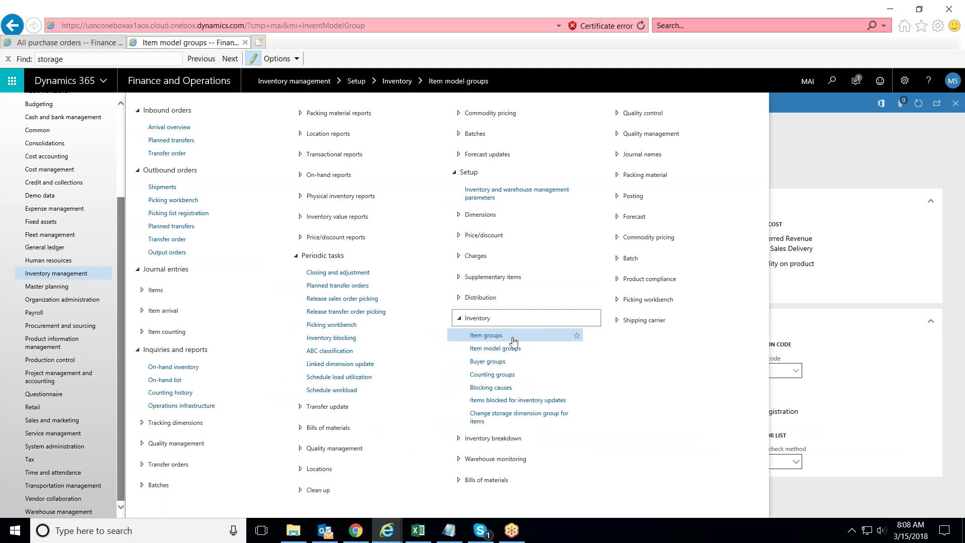
left_click(511, 338)
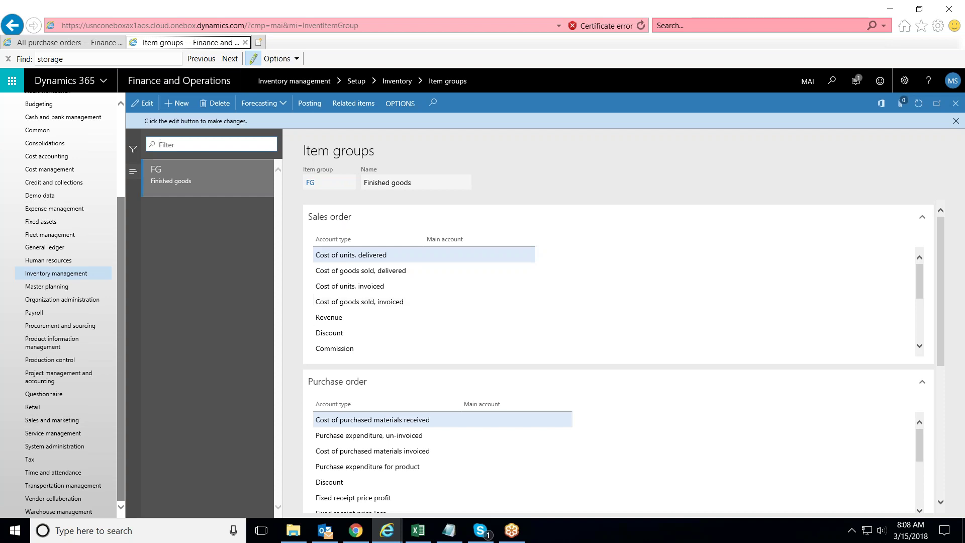
scroll(598, 400, "down", 2)
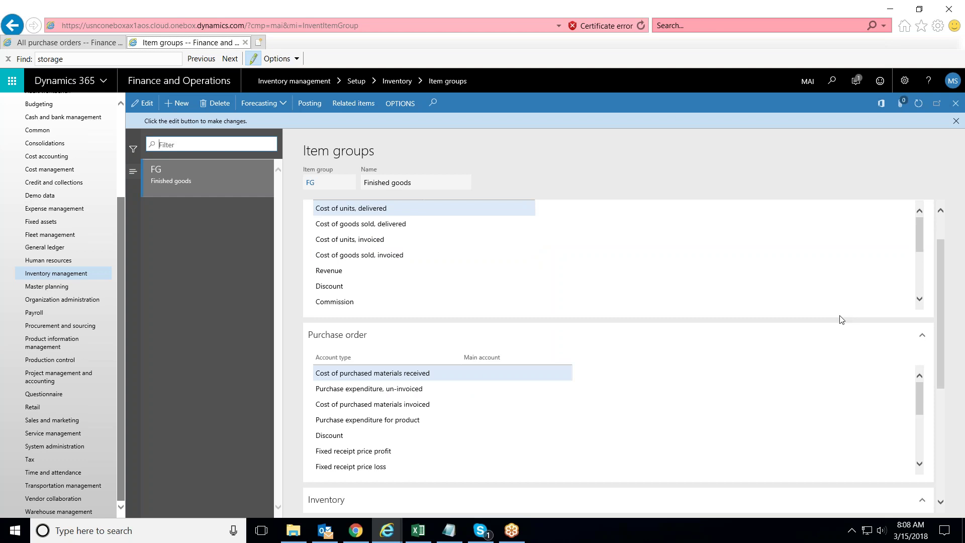
scroll(941, 256, "down", 1)
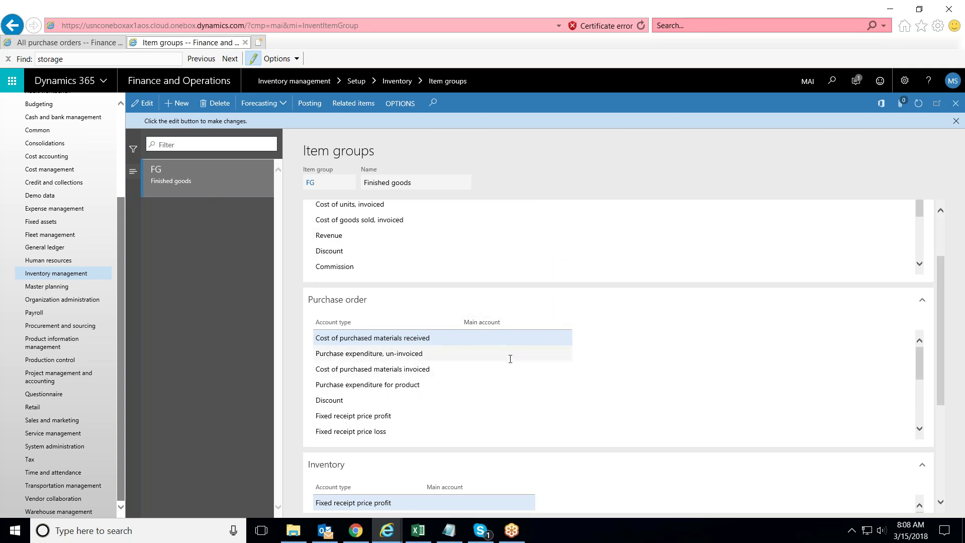
scroll(510, 358, "down", 3)
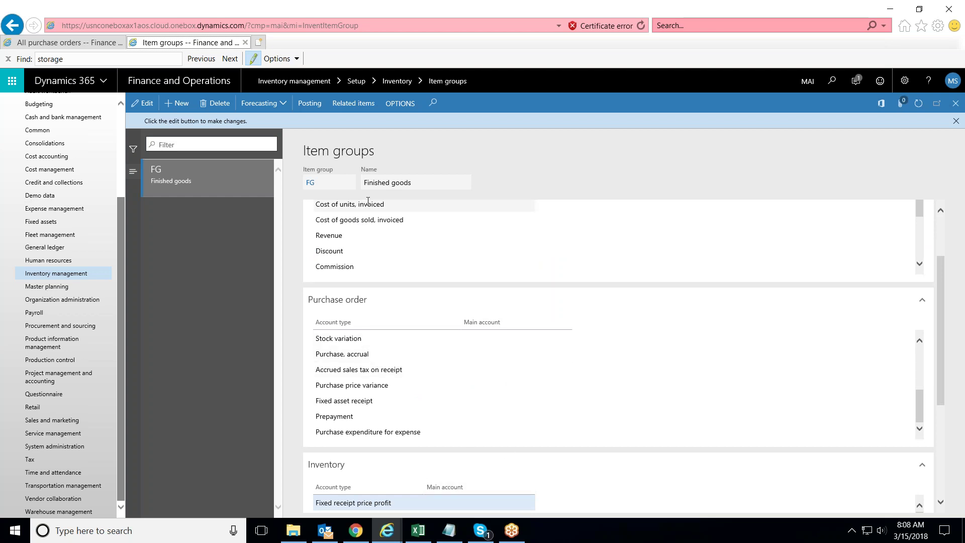
Return to the product receipt posting and try to post it with product receipt number pr1.
left_click(85, 44)
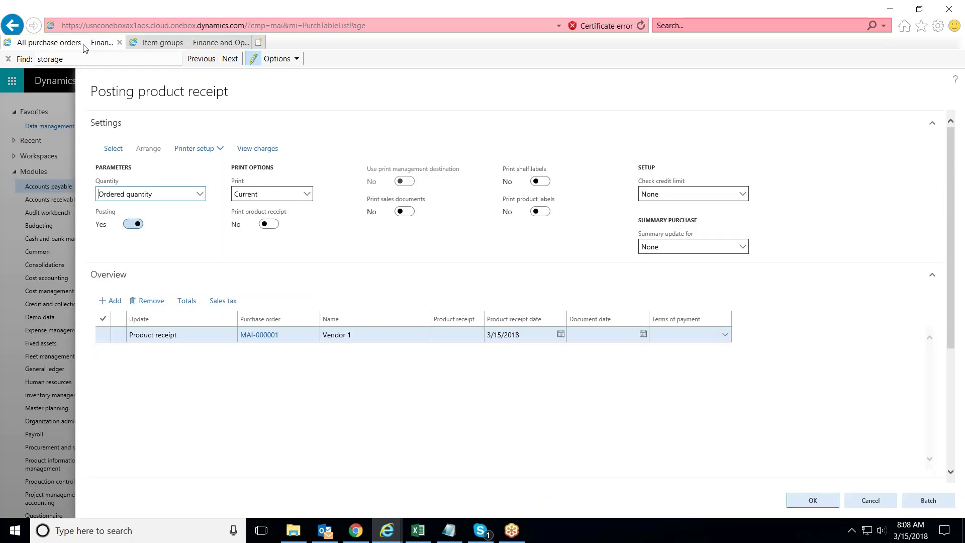
left_click(802, 500)
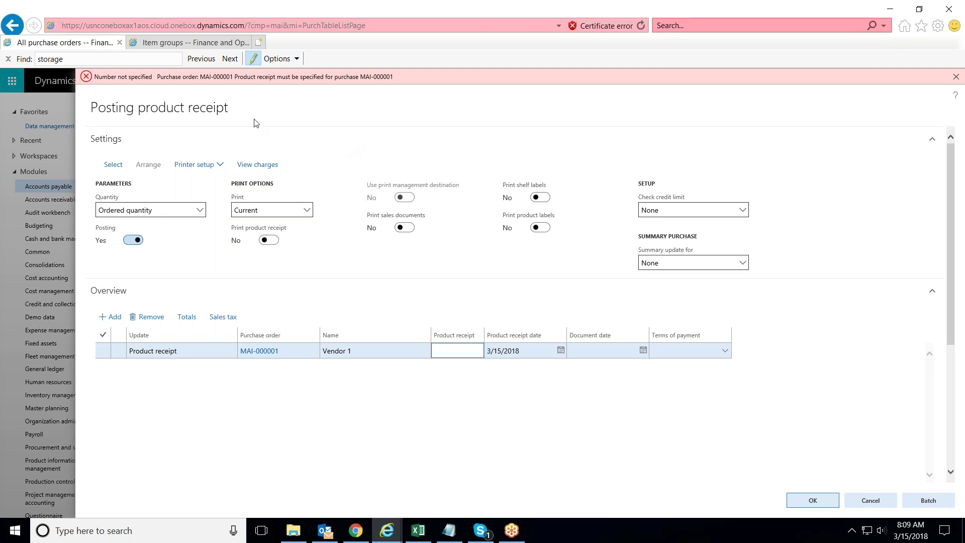
left_click(461, 349)
type("pr1")
left_click(810, 501)
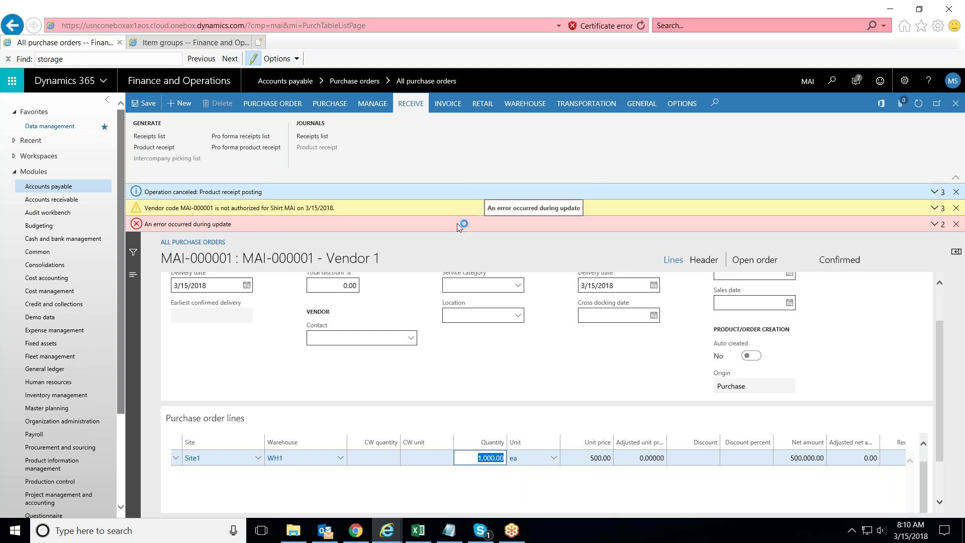
Expand the posting error on the purchase order and examine its full text, including the function it names.
left_click(934, 223)
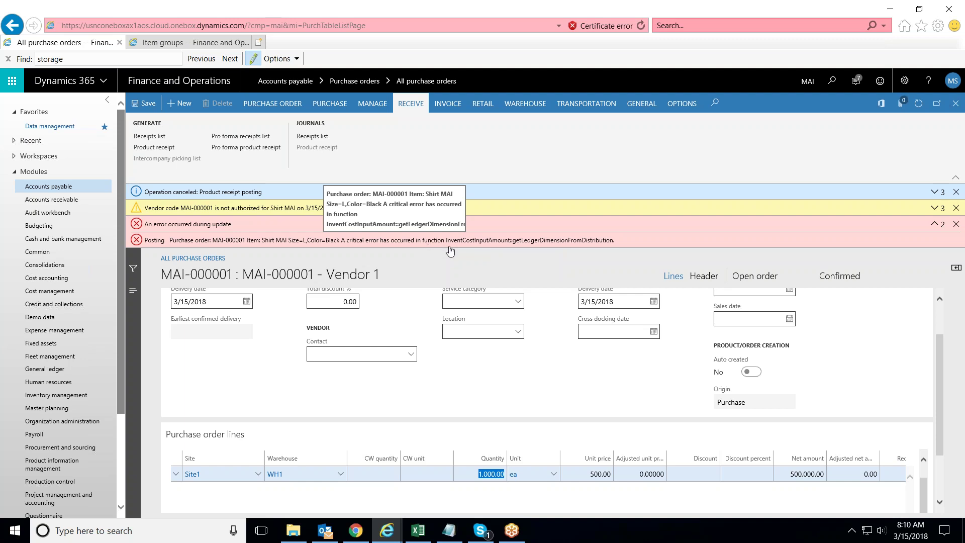
left_click(314, 242)
left_click_drag(376, 244, 586, 252)
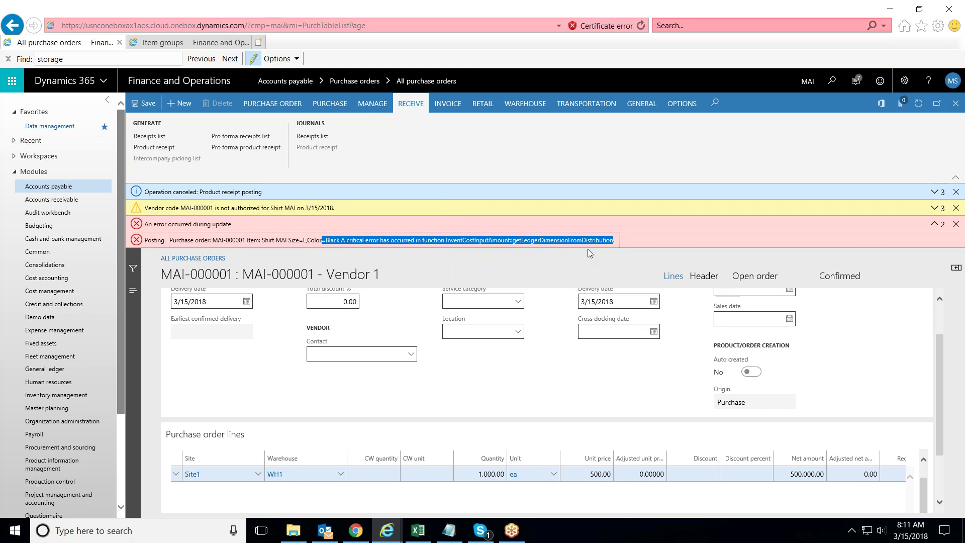
left_click(637, 243)
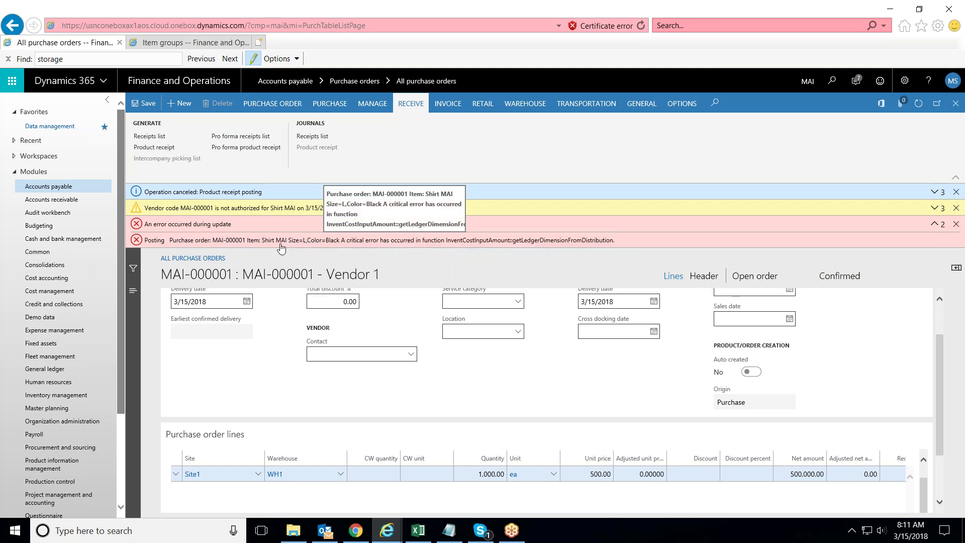
double_click(470, 246)
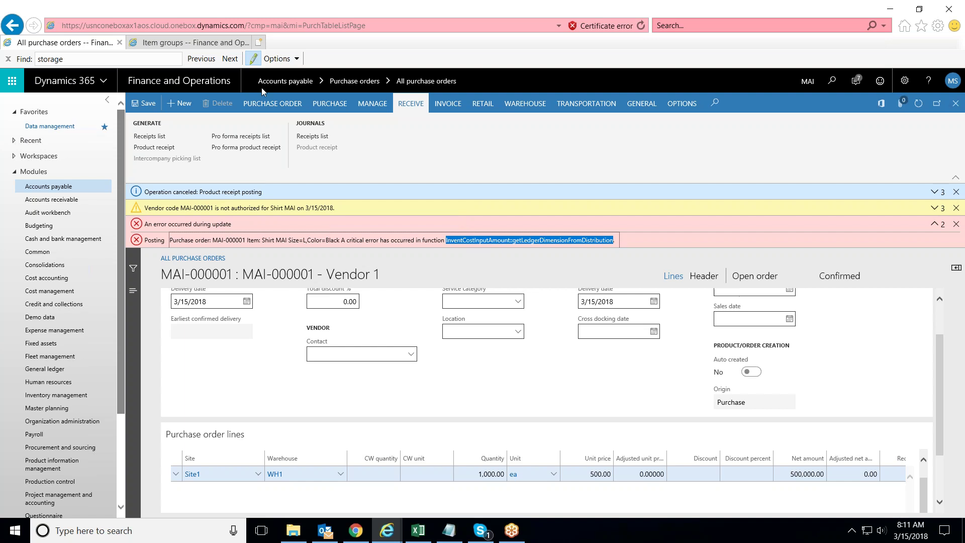
Open the Shirt MAI record from the released products in Product information management.
left_click(213, 44)
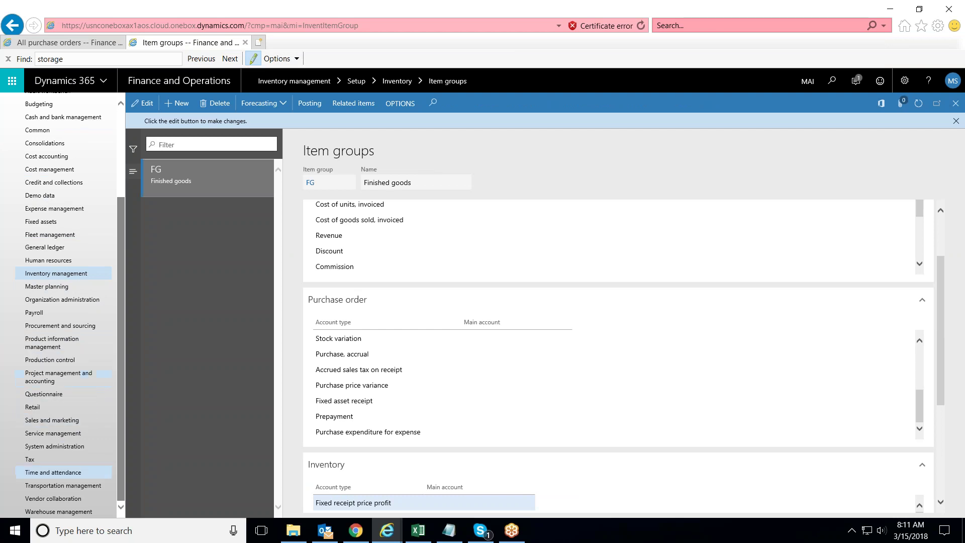
left_click(56, 343)
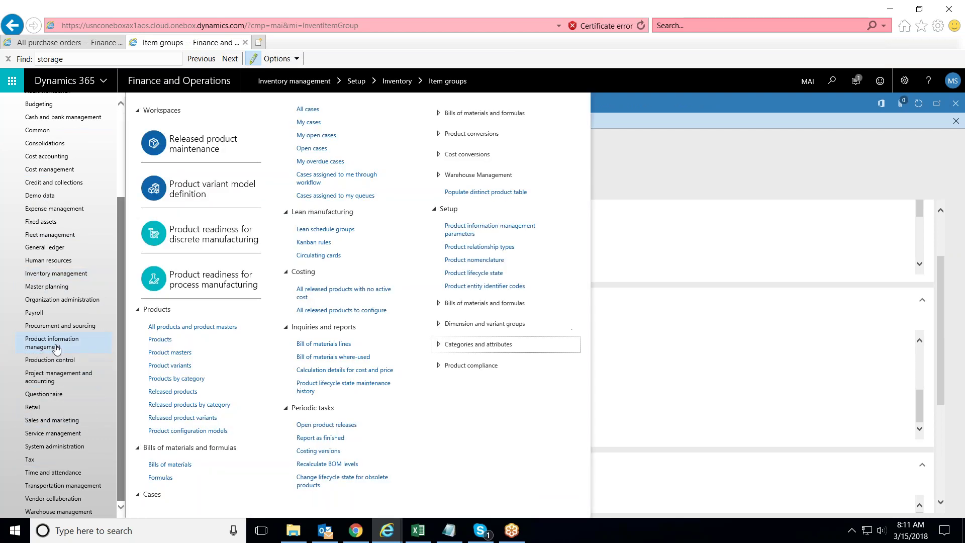
left_click(176, 391)
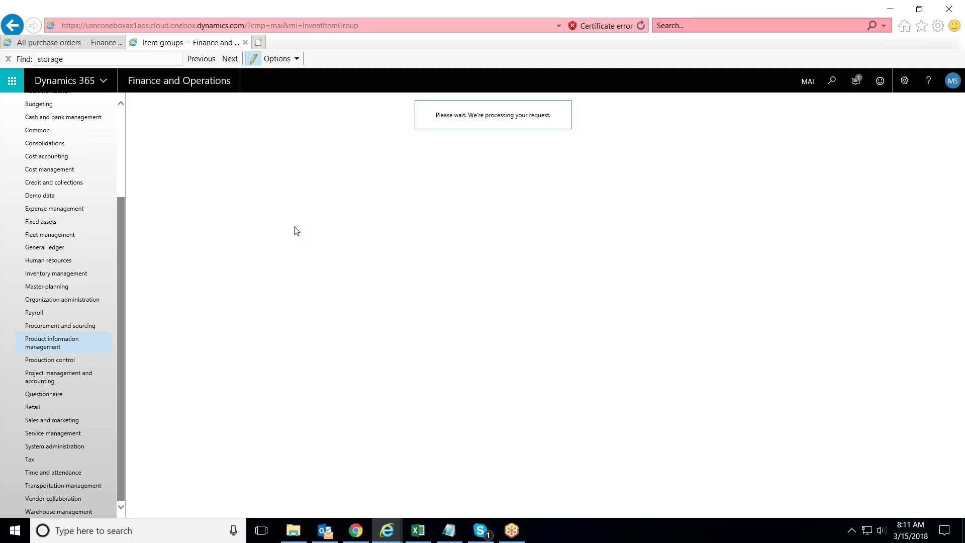
left_click(78, 43)
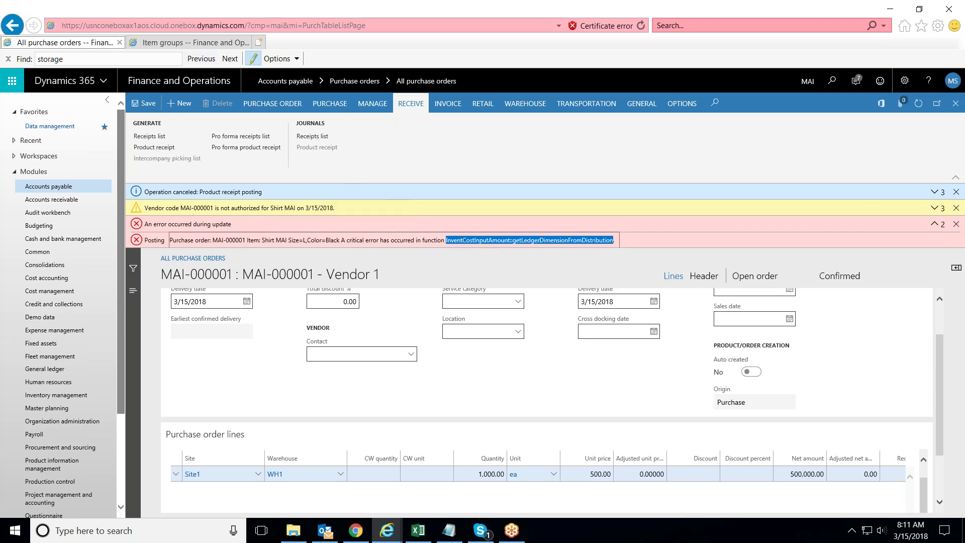
left_click(173, 43)
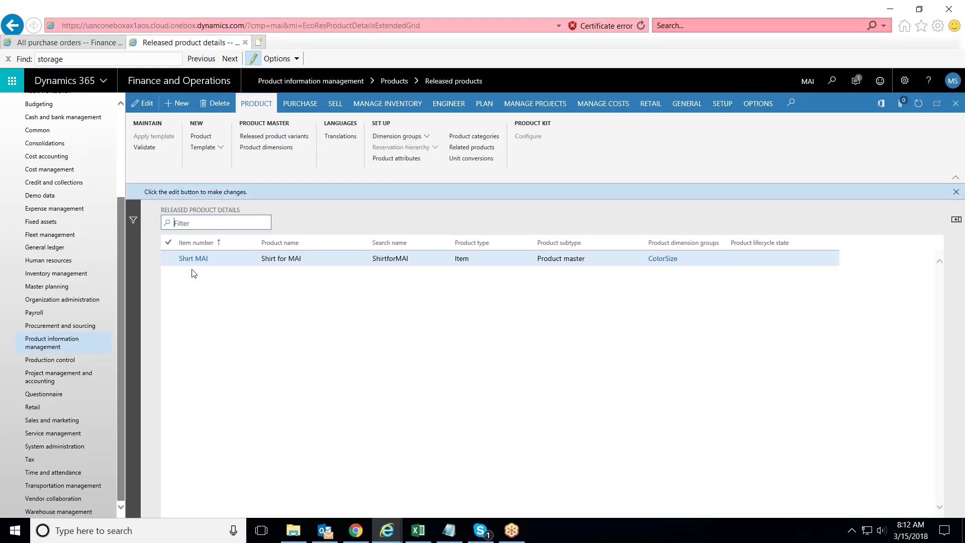
left_click(193, 259)
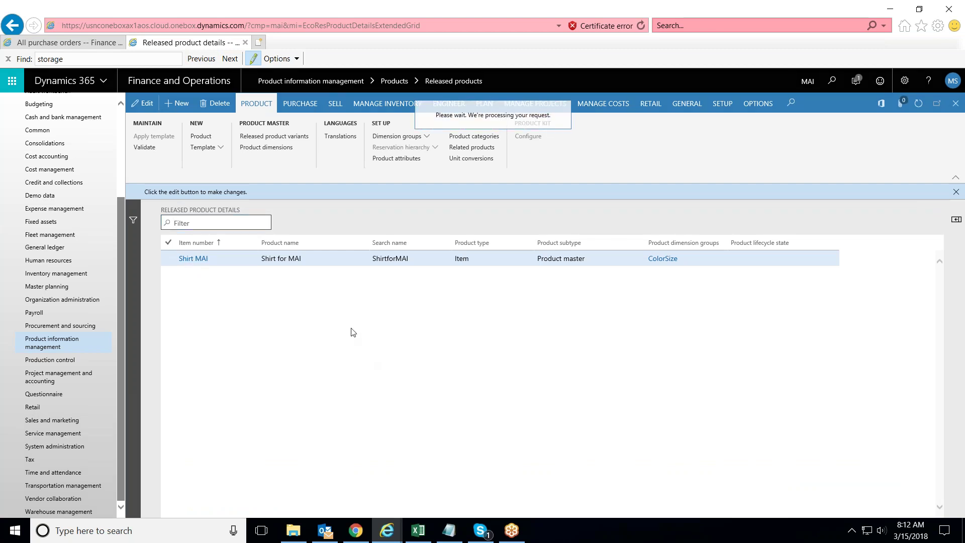
Set Shirt MAI's price under Manage costs to 450 and save the product.
scroll(352, 329, "down", 5)
scroll(332, 291, "down", 10)
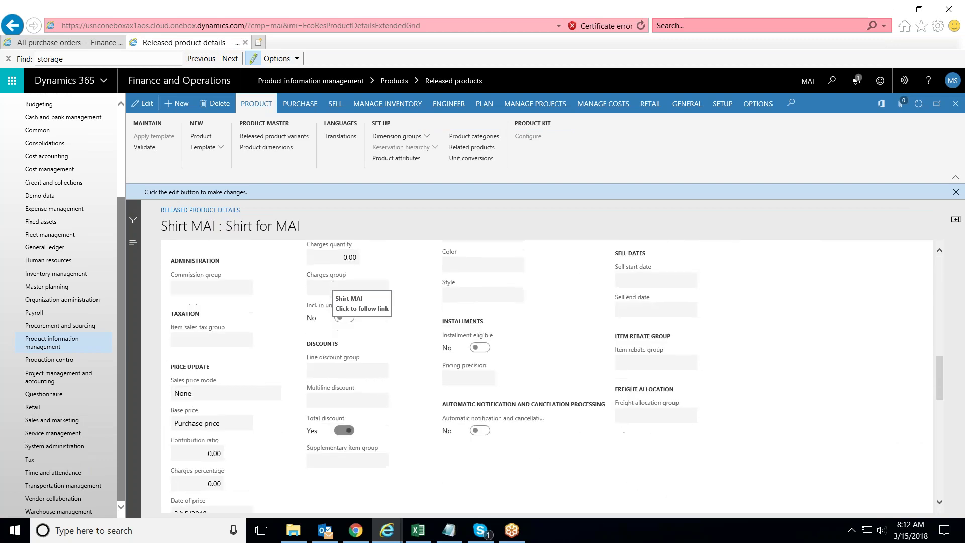
scroll(332, 291, "down", 10)
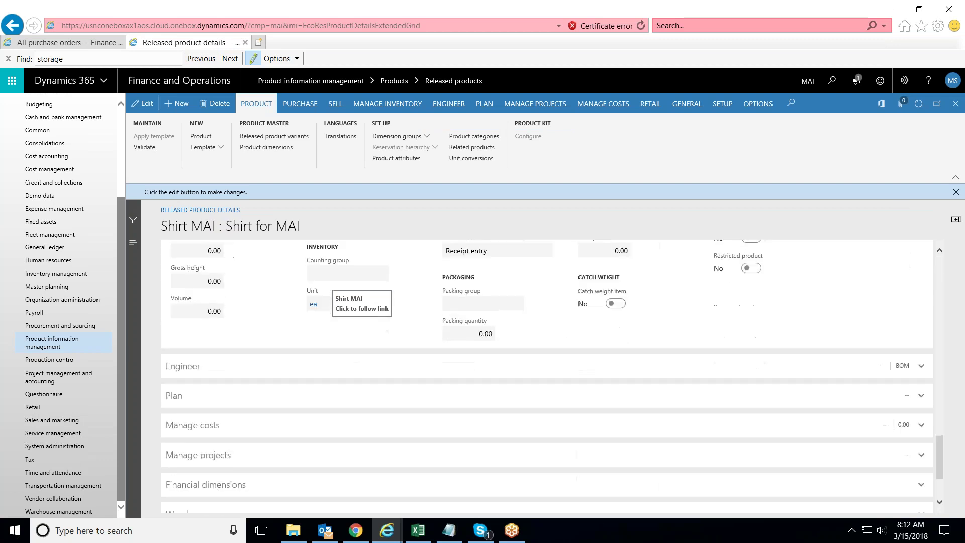
scroll(331, 291, "down", 2)
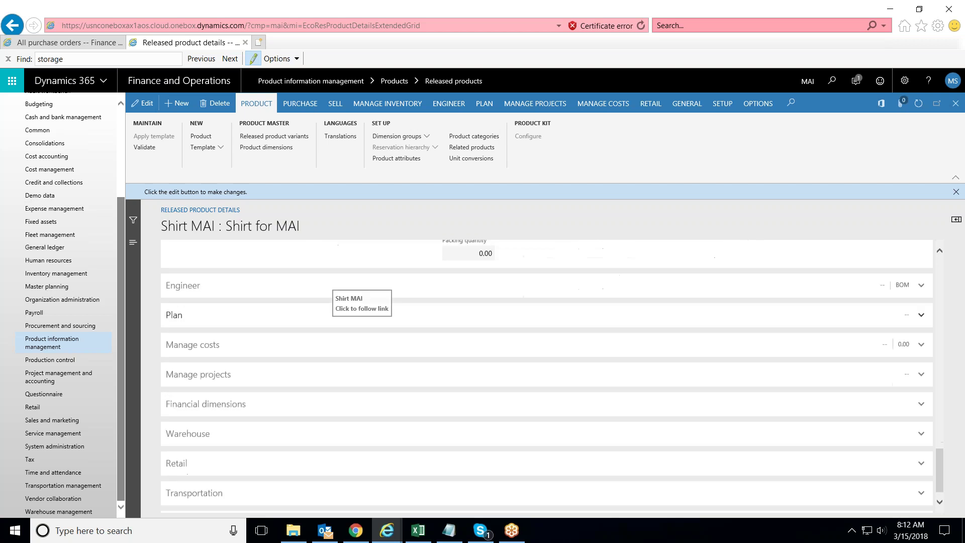
left_click(204, 352)
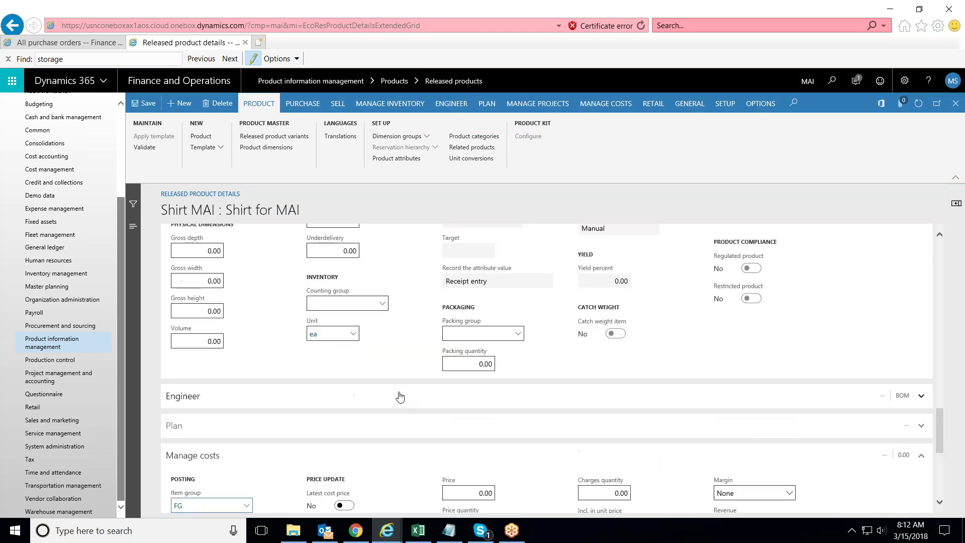
scroll(398, 396, "down", 3)
left_click(474, 320)
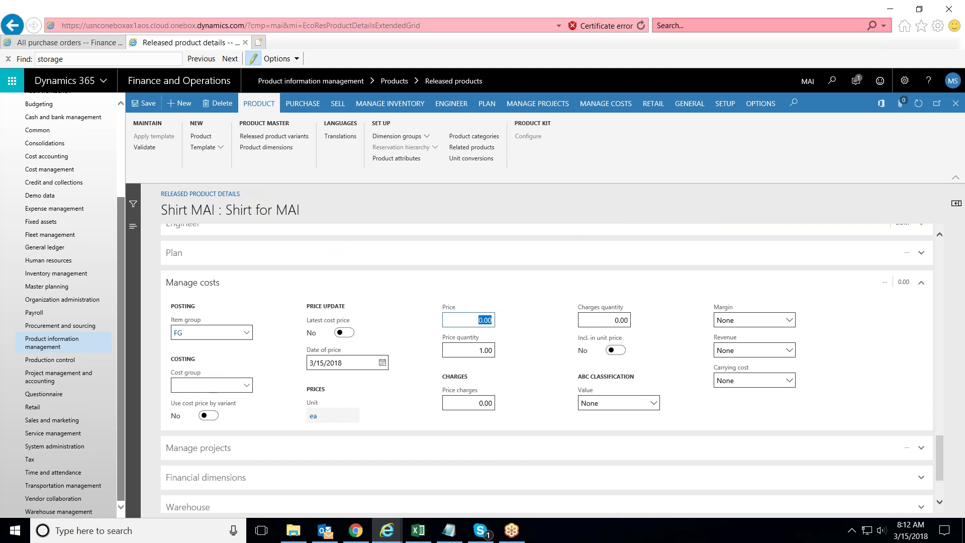
type("450")
left_click(524, 326)
left_click(148, 104)
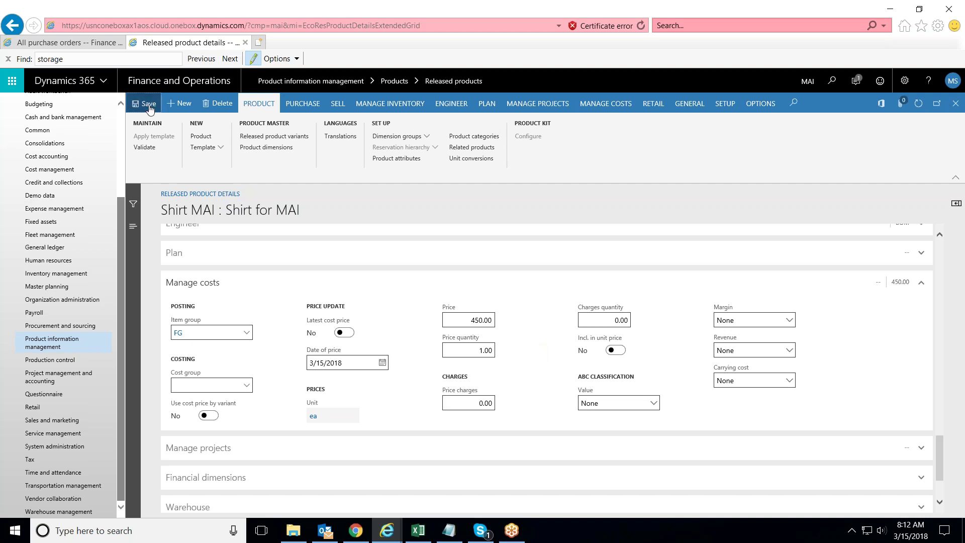
Return to the Vendor 1 purchase order and dismiss all of its messages.
left_click(81, 44)
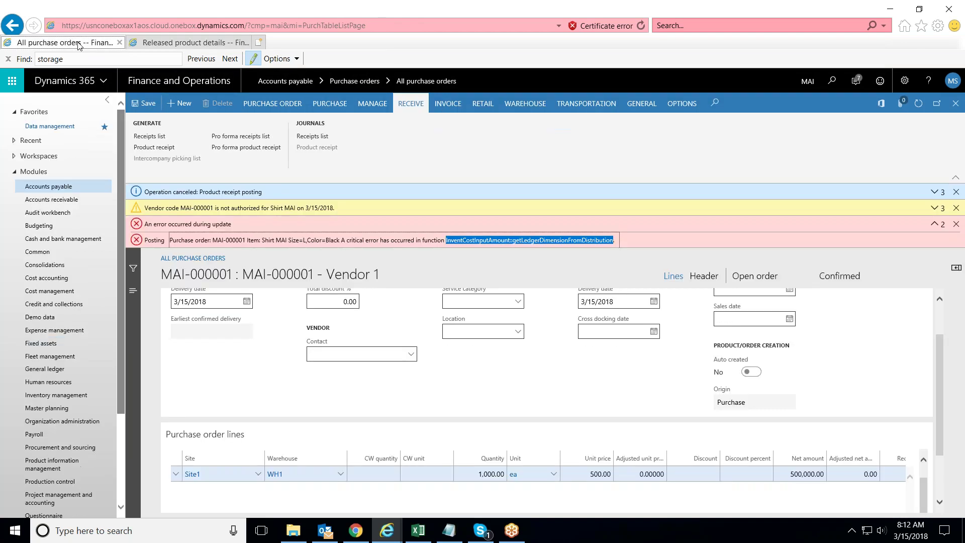
left_click(955, 224)
left_click(956, 208)
left_click(956, 192)
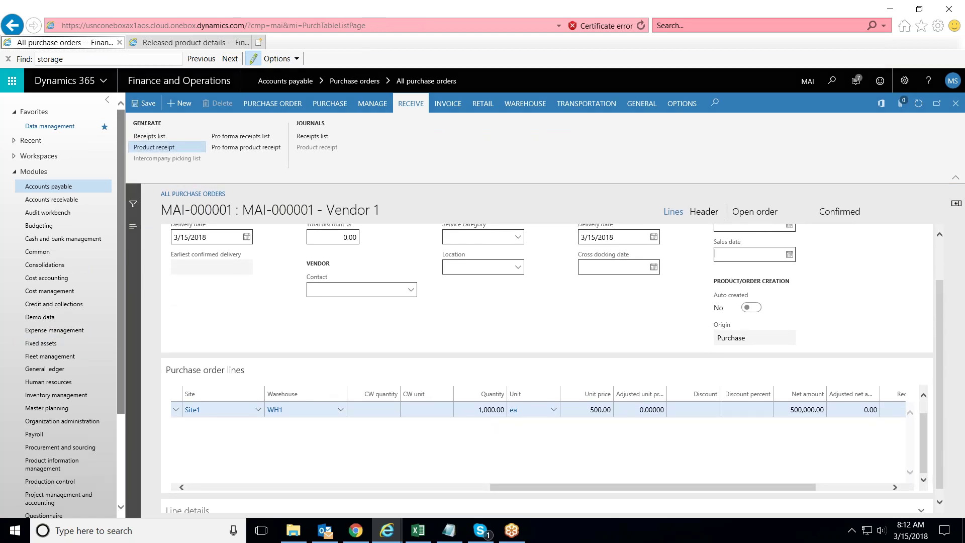
Try again to post the Vendor 1 product receipt as pr1 using the ordered quantity, and expand the error details.
left_click(153, 147)
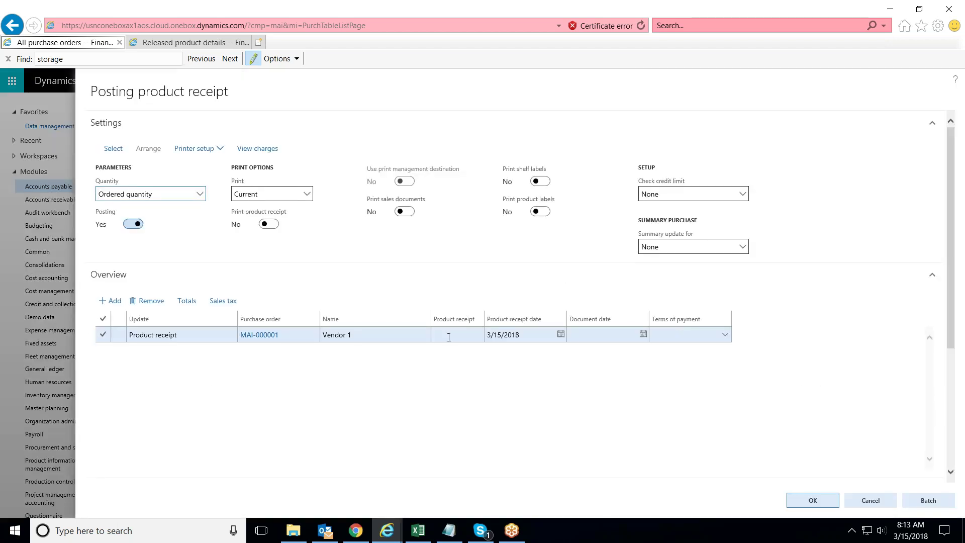
left_click(449, 335)
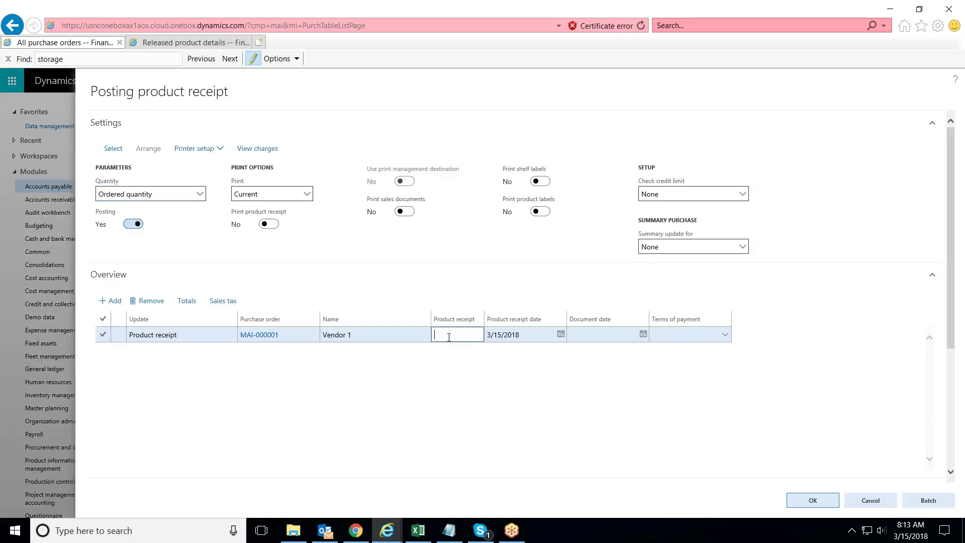
type("pr1")
left_click(812, 500)
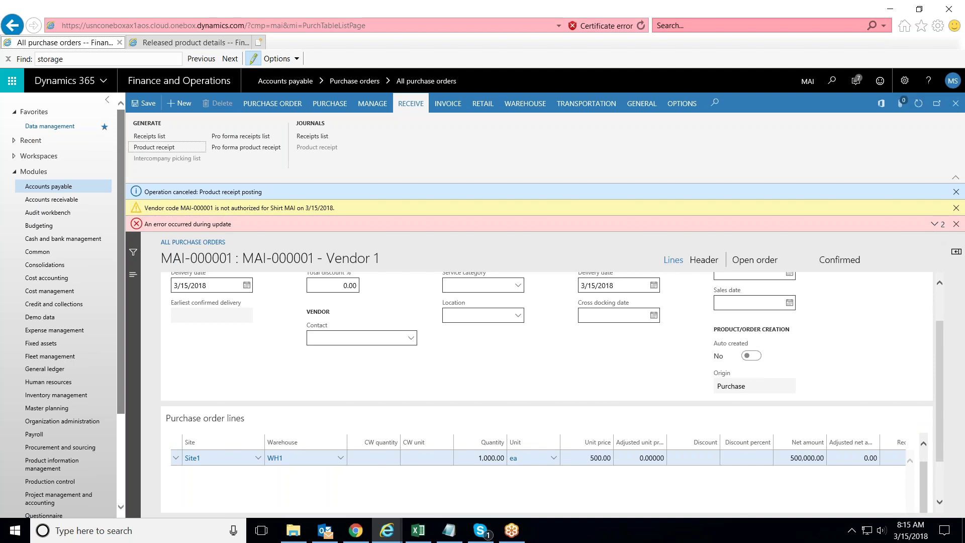
left_click(932, 226)
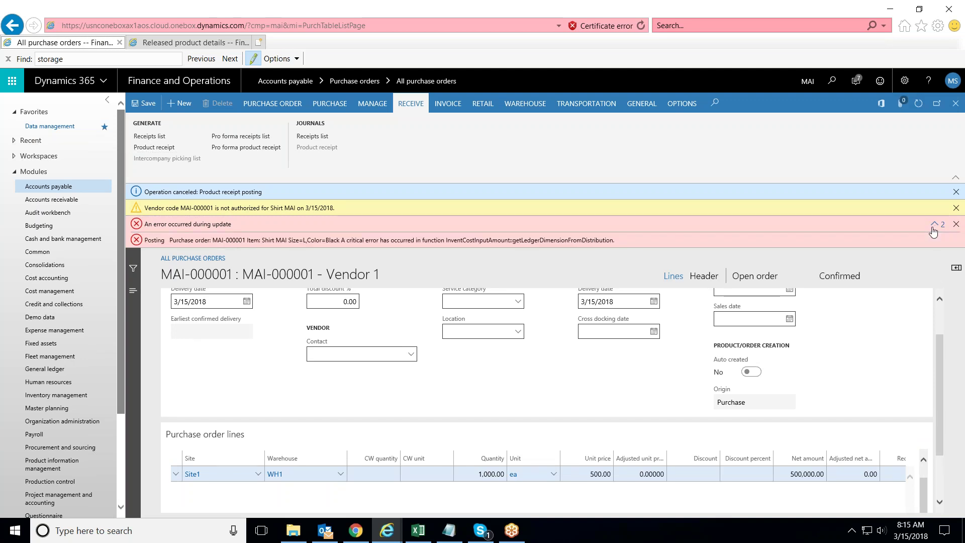